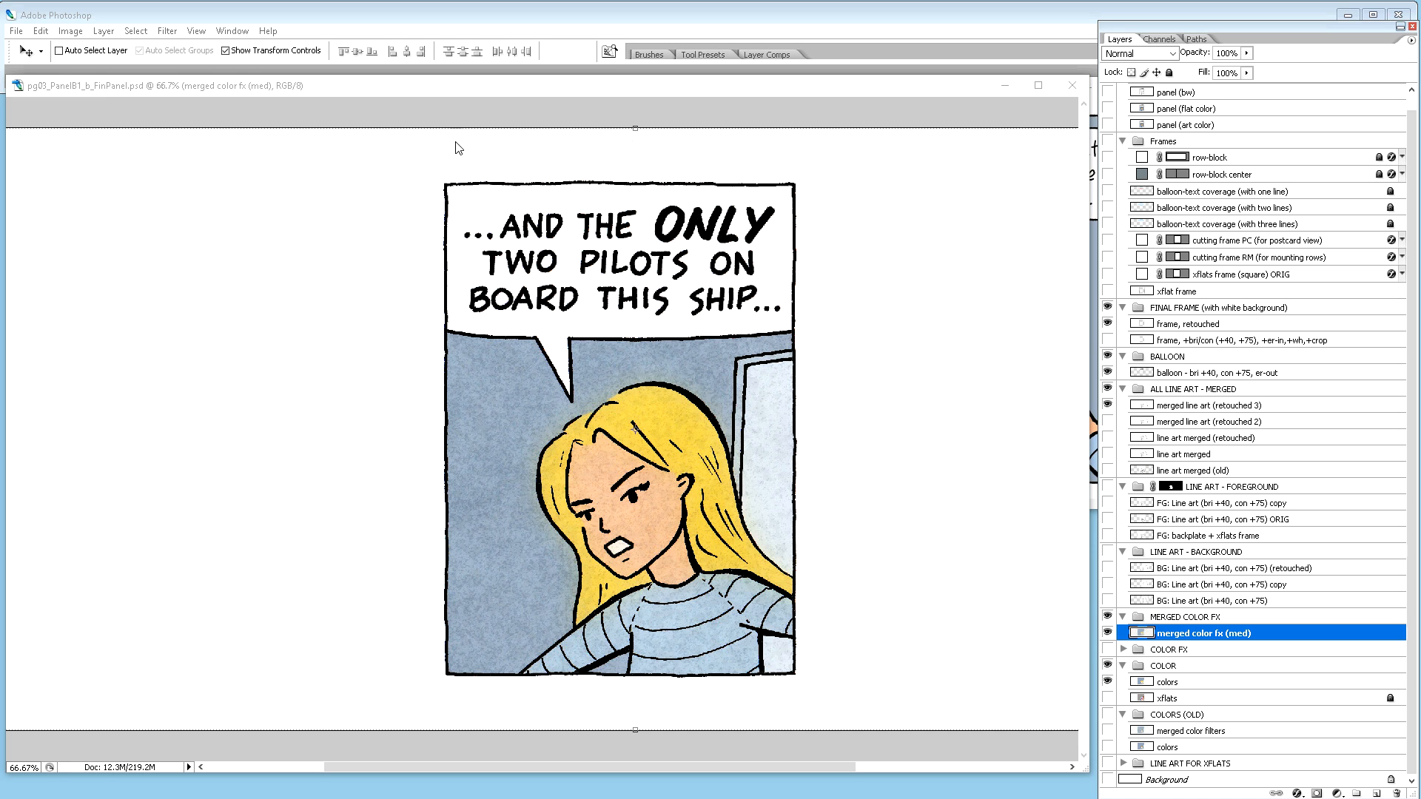
# Step: Minimize the pg03_PanelB1_b_FinPanel.psd document and close the UD11_pg03_FinRowA.psd document
pyautogui.click(1002, 88)
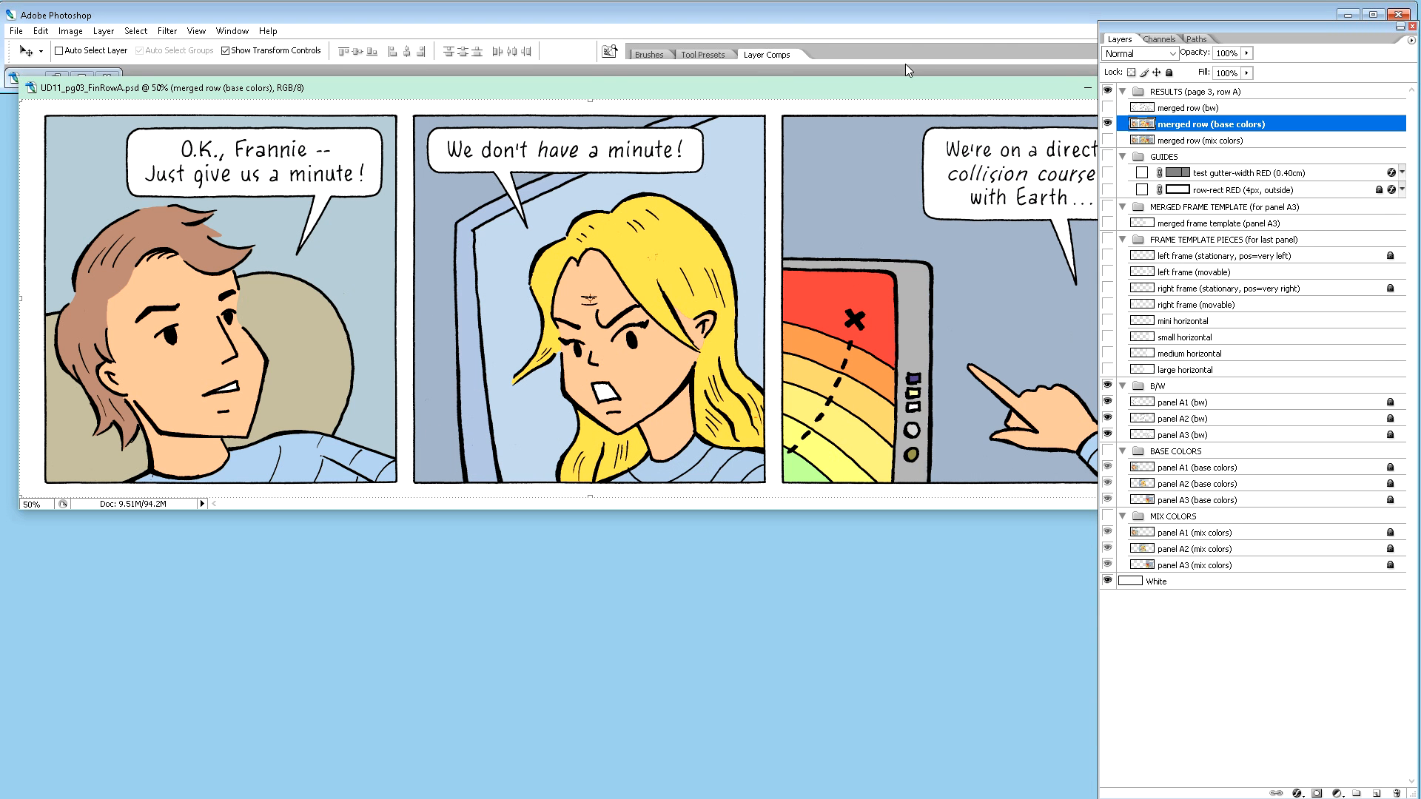
pyautogui.moveTo(907, 93); pyautogui.dragTo(816, 172)
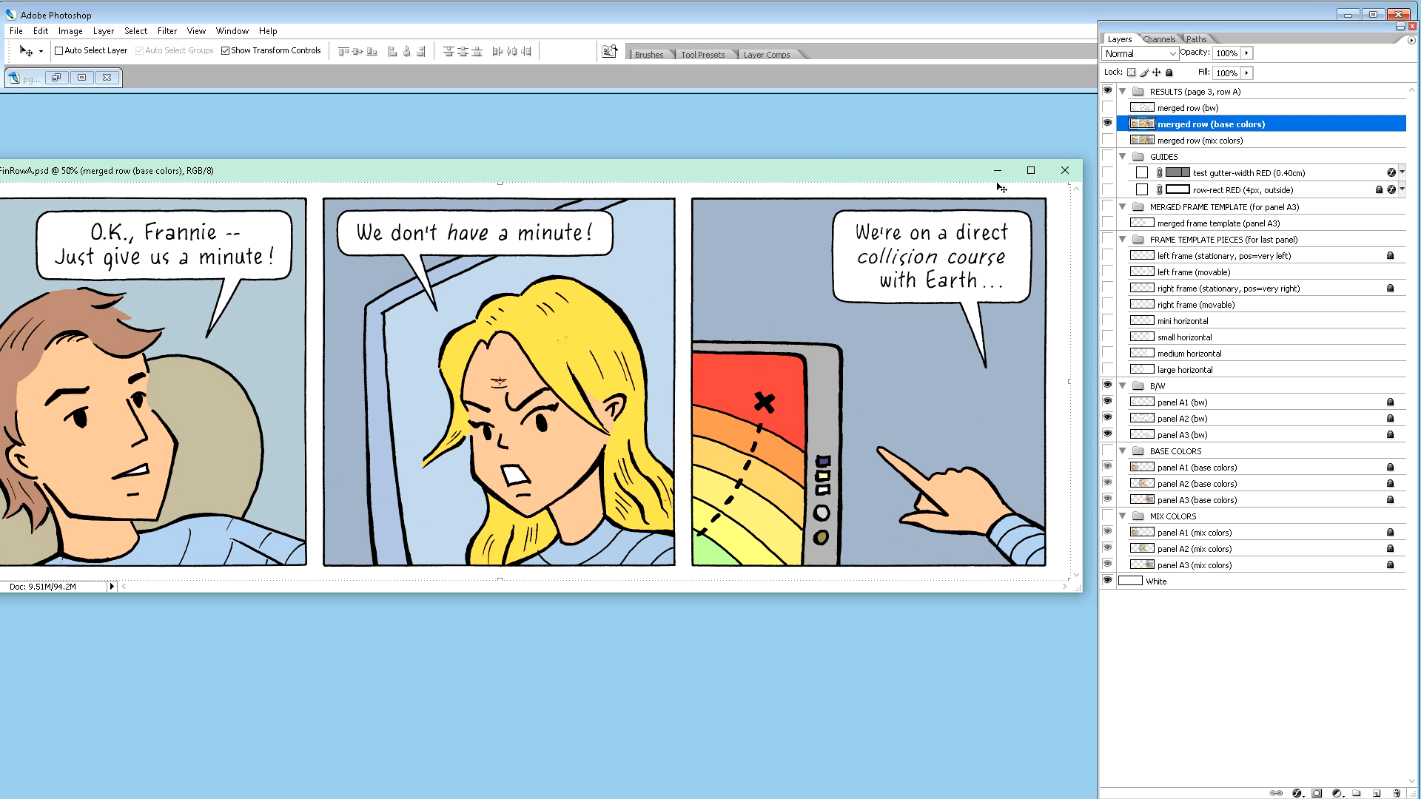
pyautogui.click(1064, 170)
pyautogui.click(711, 111)
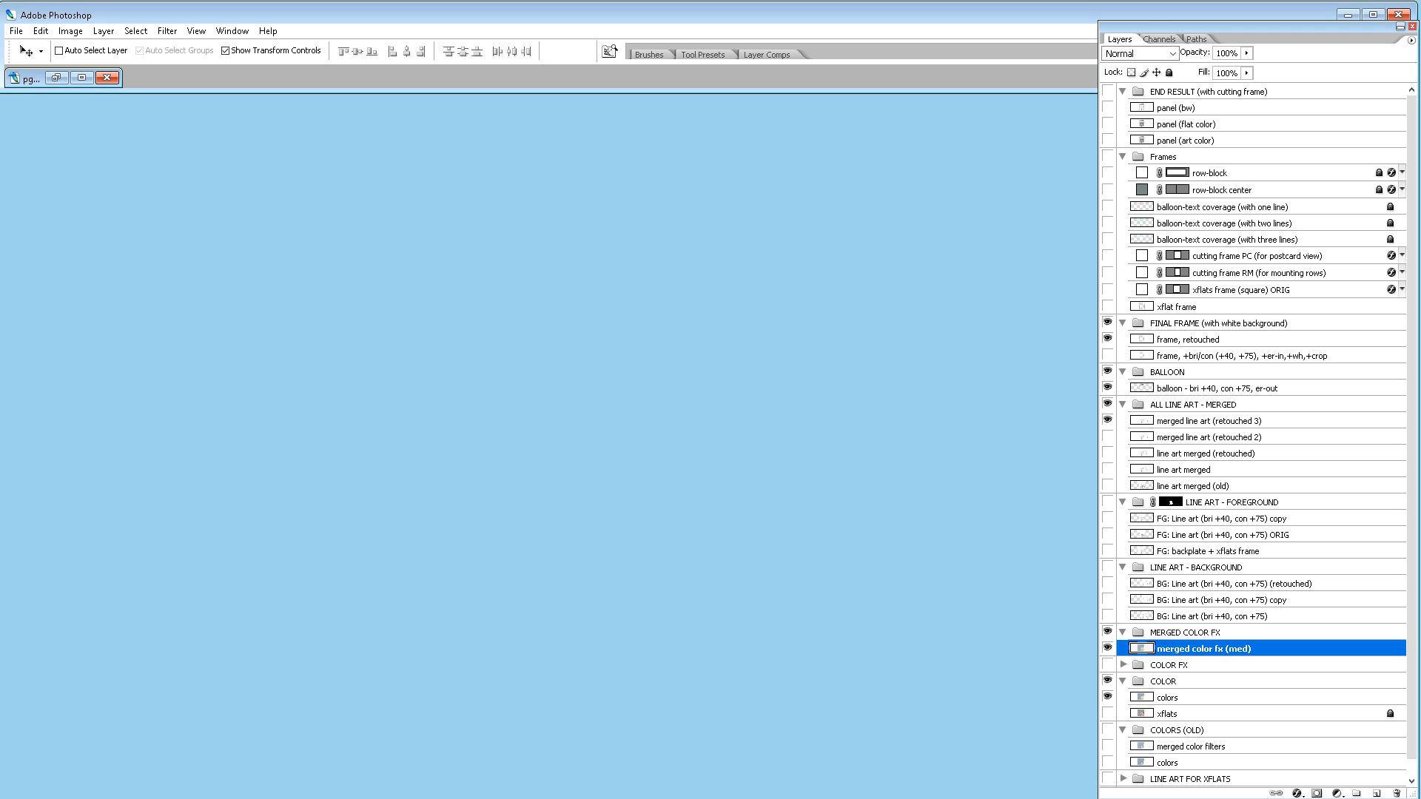
# Step: In File Explorer, open panelB1's 2_Adjusting folder and add the templates pgXX_PanelYY_AdjFrames.psd and pgXX_PanelYY_AssTextLines.psd to it
pyautogui.moveTo(0, 127); pyautogui.dragTo(480, 224)
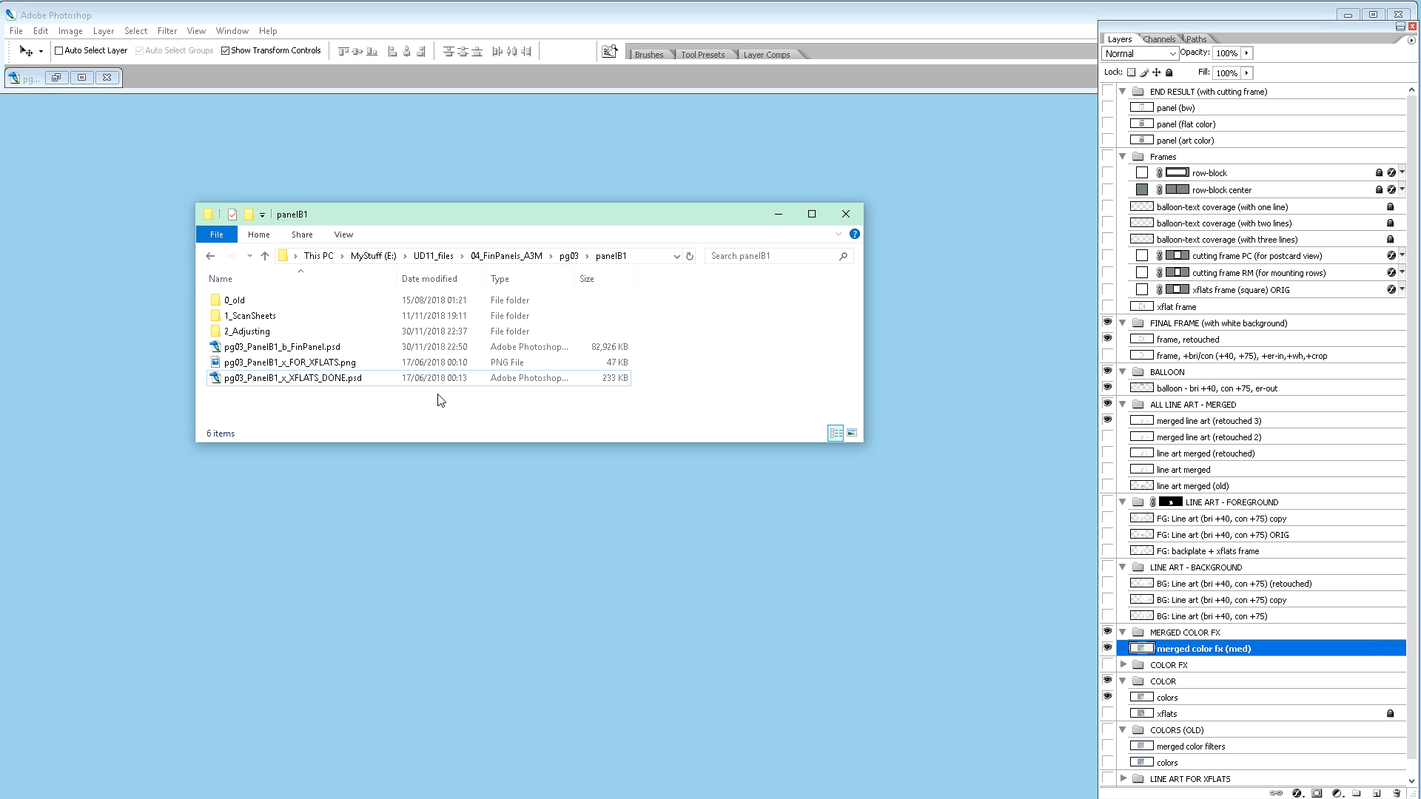
pyautogui.doubleClick(256, 336)
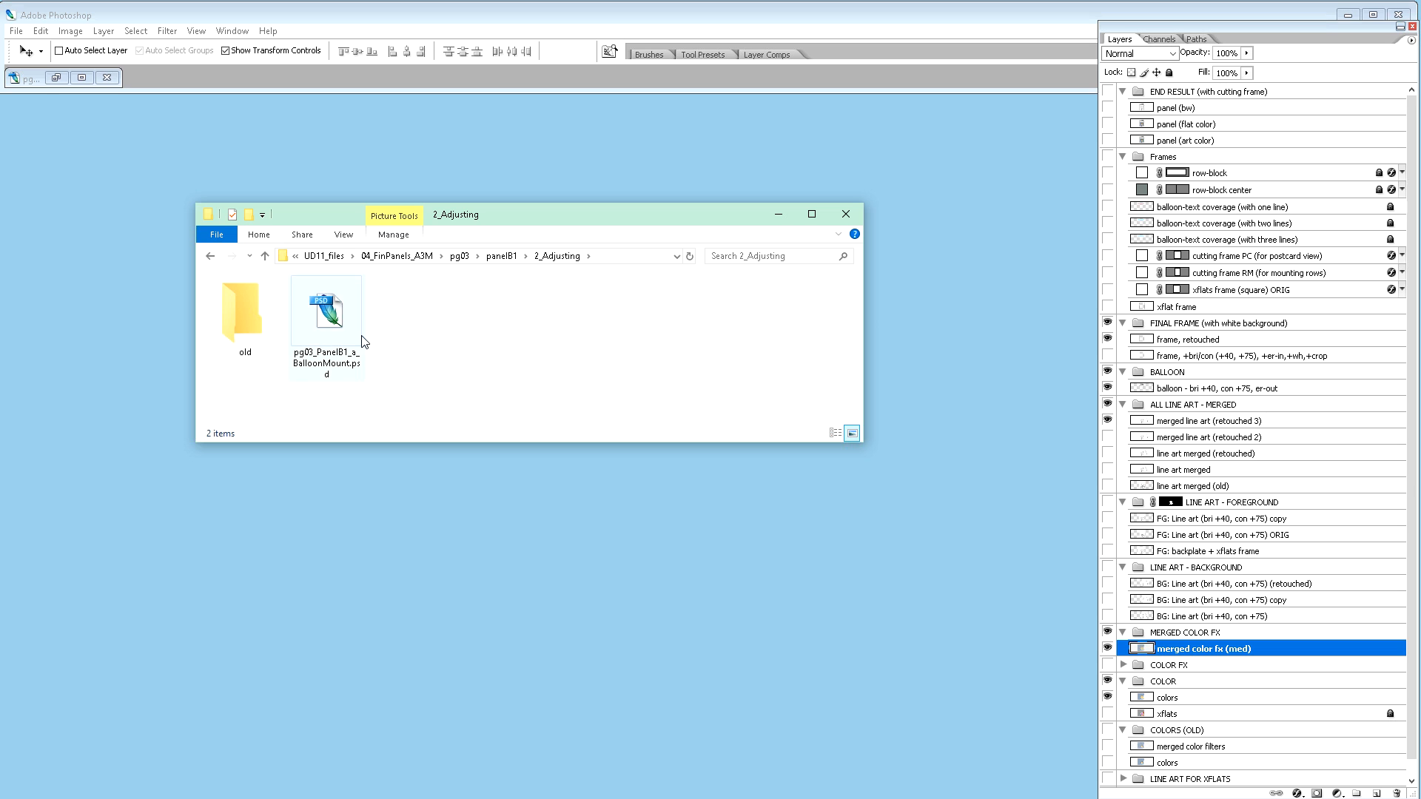
pyautogui.moveTo(336, 329)
pyautogui.mouseDown()
pyautogui.moveTo(259, 320)
pyautogui.moveTo(329, 348)
pyautogui.mouseUp()
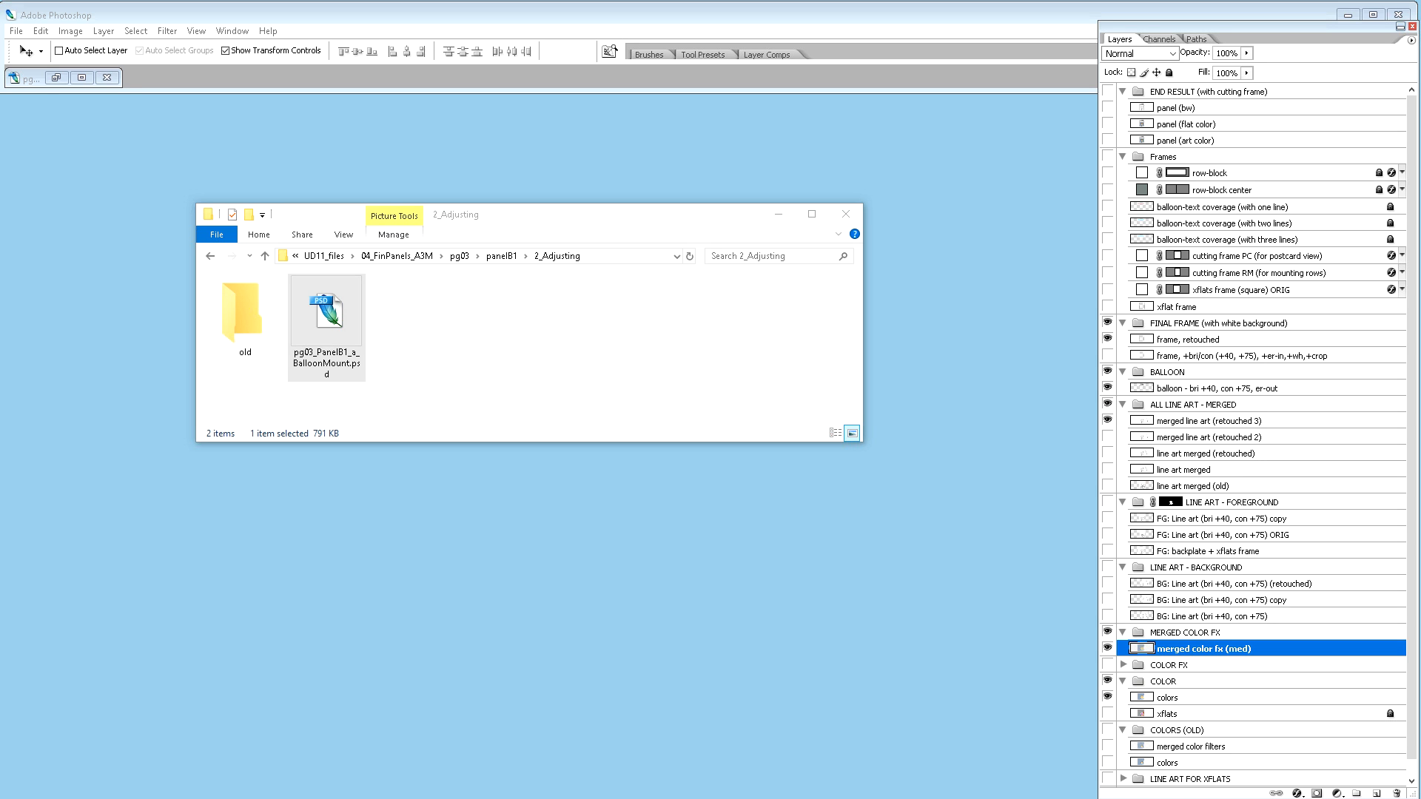
pyautogui.moveTo(2, 355); pyautogui.dragTo(531, 372)
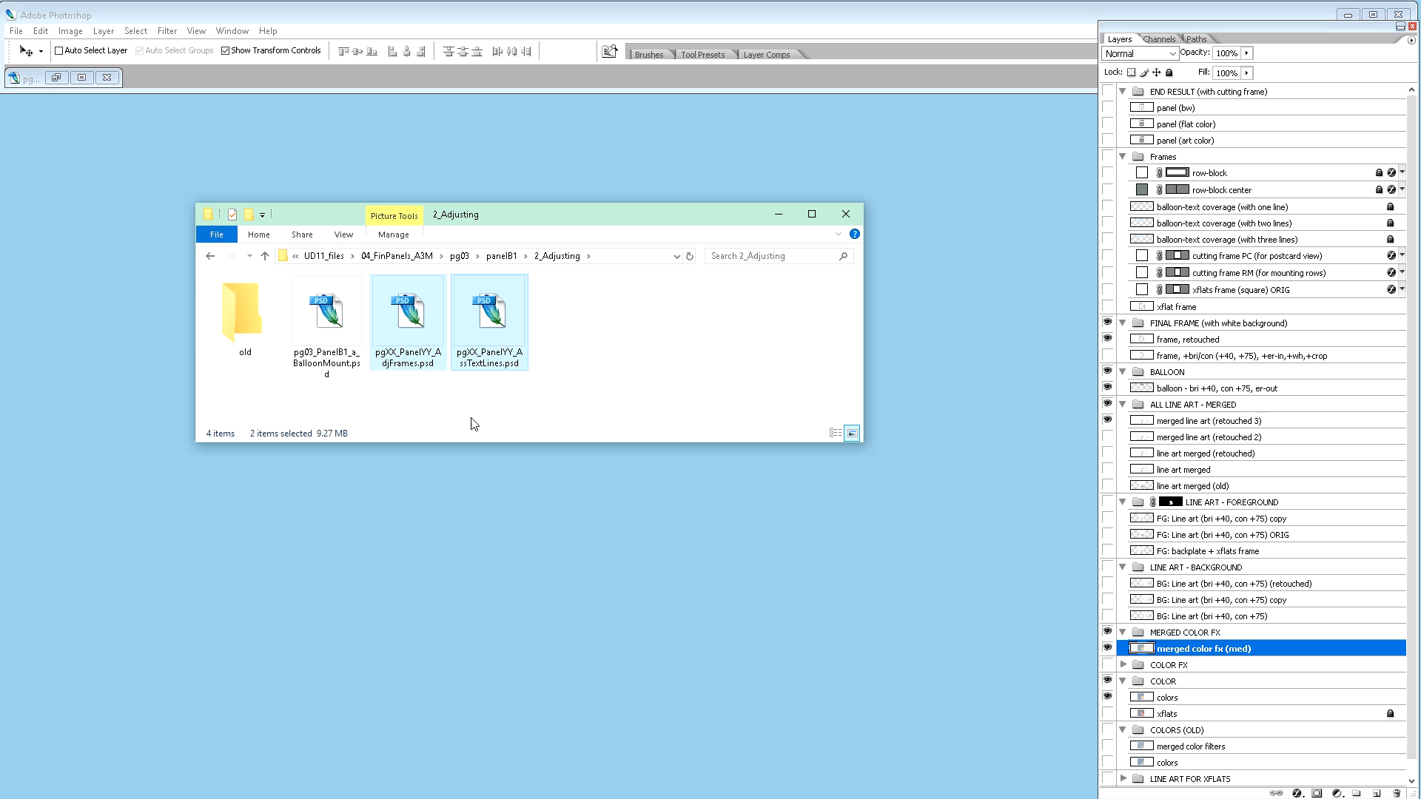
# Step: Rename the AdjFrames template file as pg03_PaneB1_AdjFrames.psd
pyautogui.click(423, 363)
pyautogui.click(417, 353)
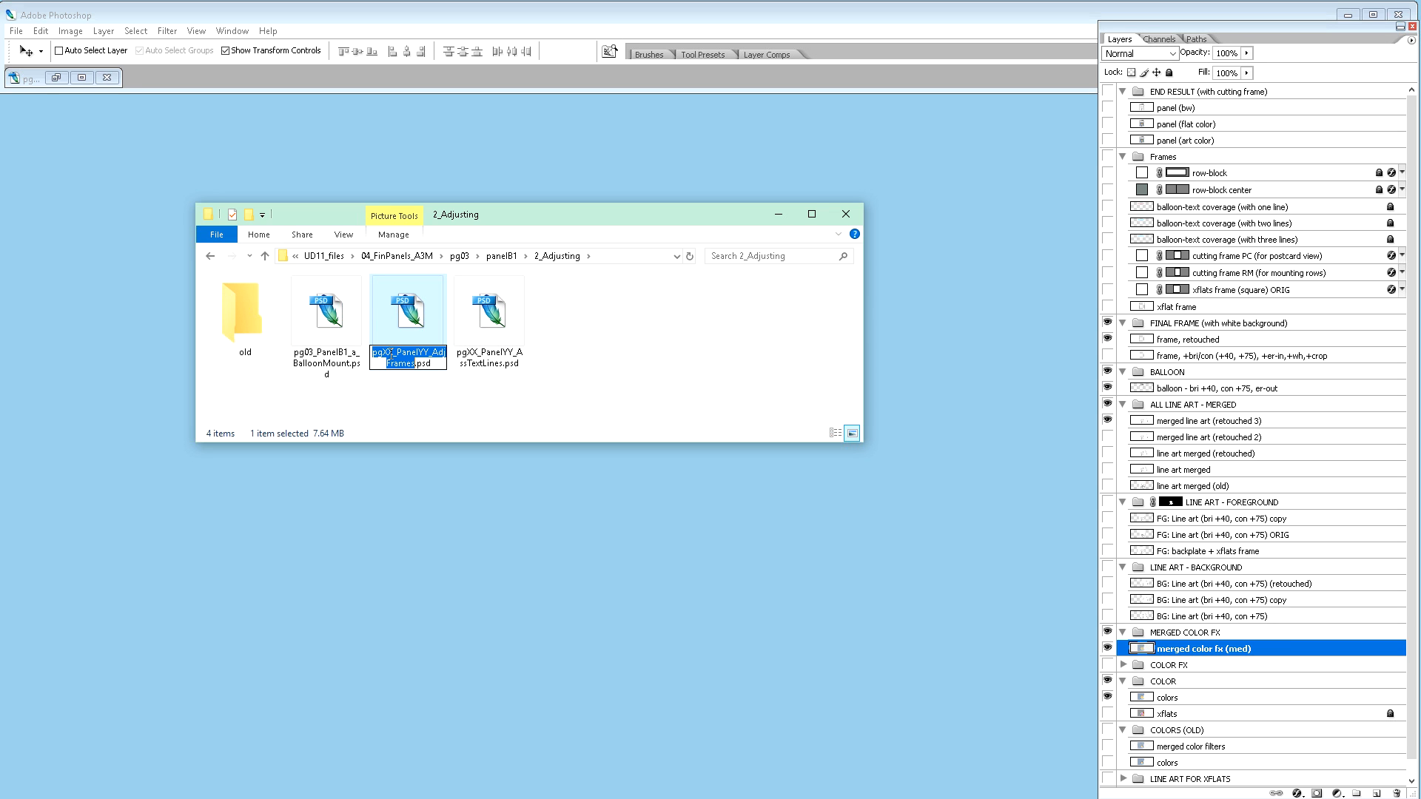
pyautogui.moveTo(396, 351); pyautogui.dragTo(383, 351)
pyautogui.write('03')
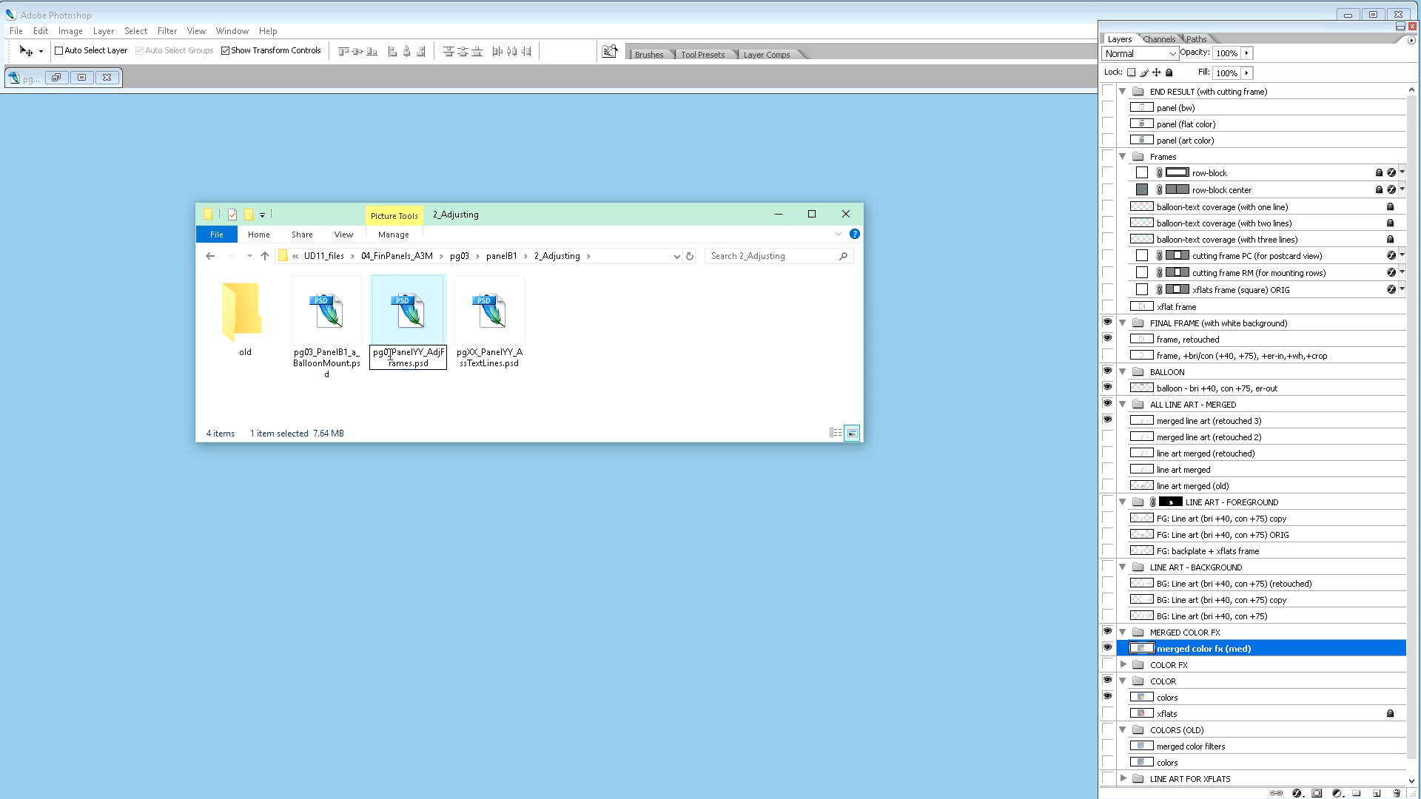
pyautogui.moveTo(416, 352); pyautogui.dragTo(427, 352)
pyautogui.write('B1')
# Step: Rename the AssTextLines template file as pg03_PaneB1_AssTextLines.psd
pyautogui.click(478, 359)
pyautogui.click(472, 354)
pyautogui.moveTo(475, 353); pyautogui.dragTo(466, 354)
pyautogui.write('03')
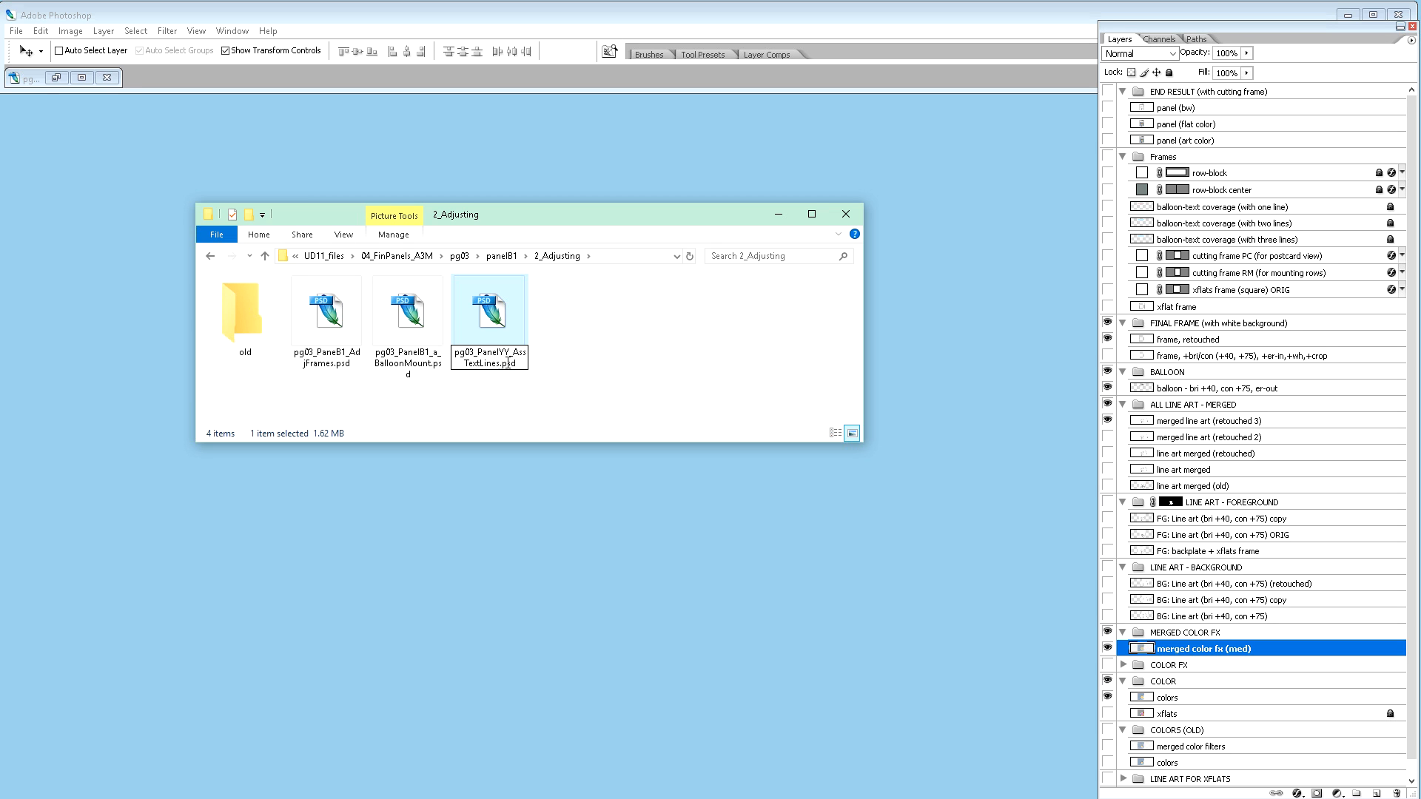
pyautogui.moveTo(498, 354); pyautogui.dragTo(516, 358)
pyautogui.write('B1')
pyautogui.press('Return')
pyautogui.click(578, 350)
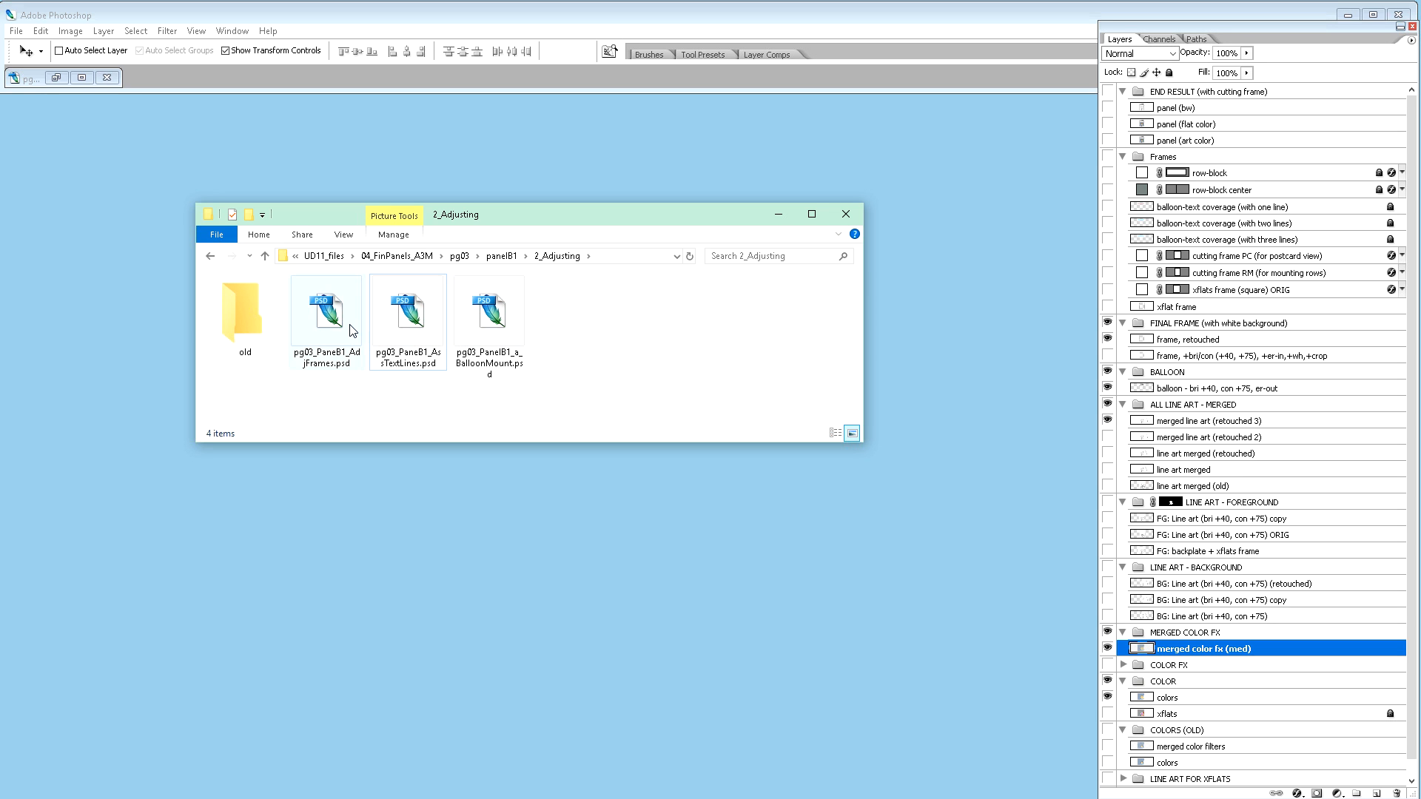
# Step: Move pg03_PanelB1_a_BalloonMount.psd into the old folder and open pg03_PaneB1_AdjFrames.psd in Photoshop
pyautogui.click(501, 334)
pyautogui.moveTo(501, 333); pyautogui.dragTo(246, 330)
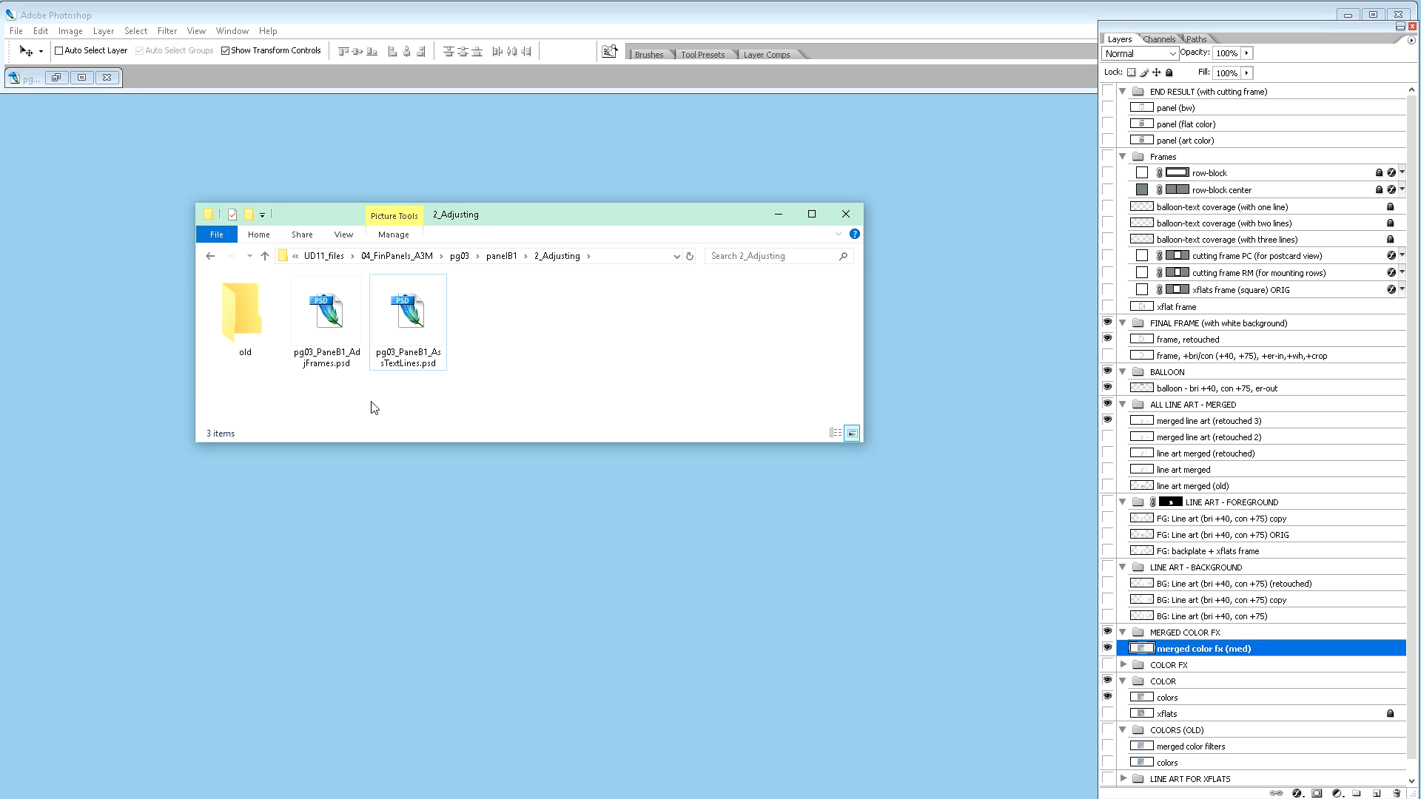
pyautogui.click(337, 332)
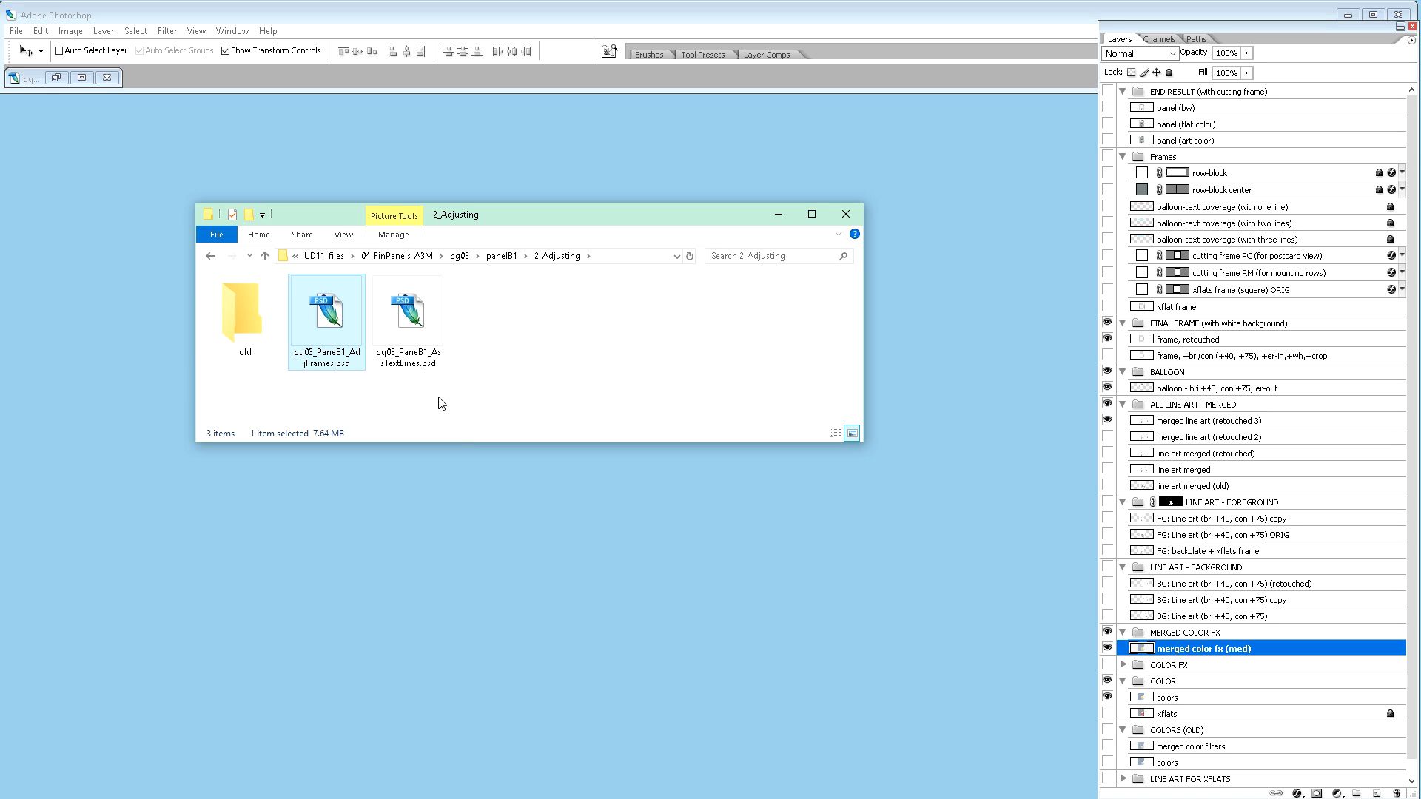
pyautogui.doubleClick(335, 337)
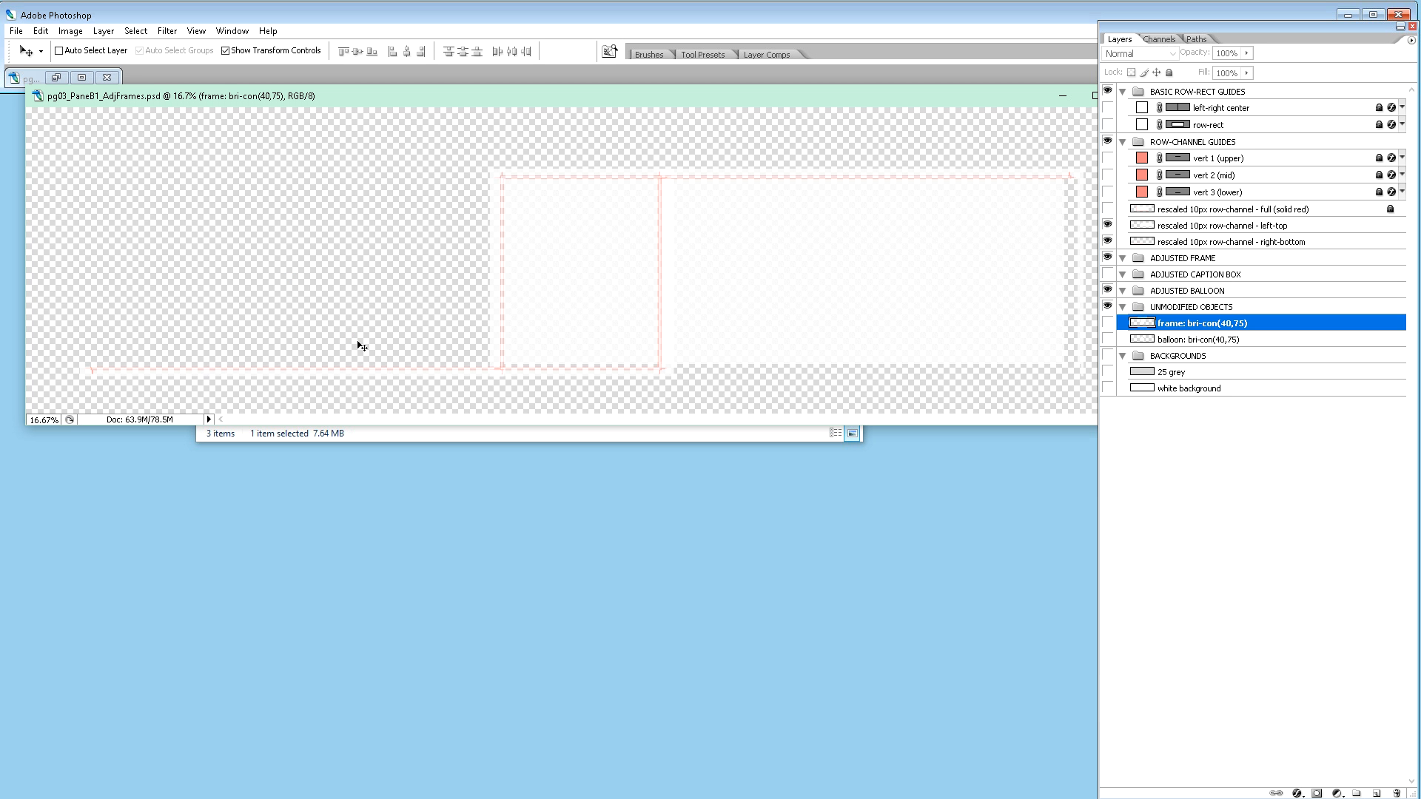
# Step: Resize and reposition the pg03_PaneB1_AdjFrames.psd document window so it fills the free workspace beside the layers list
pyautogui.moveTo(922, 427); pyautogui.dragTo(920, 690)
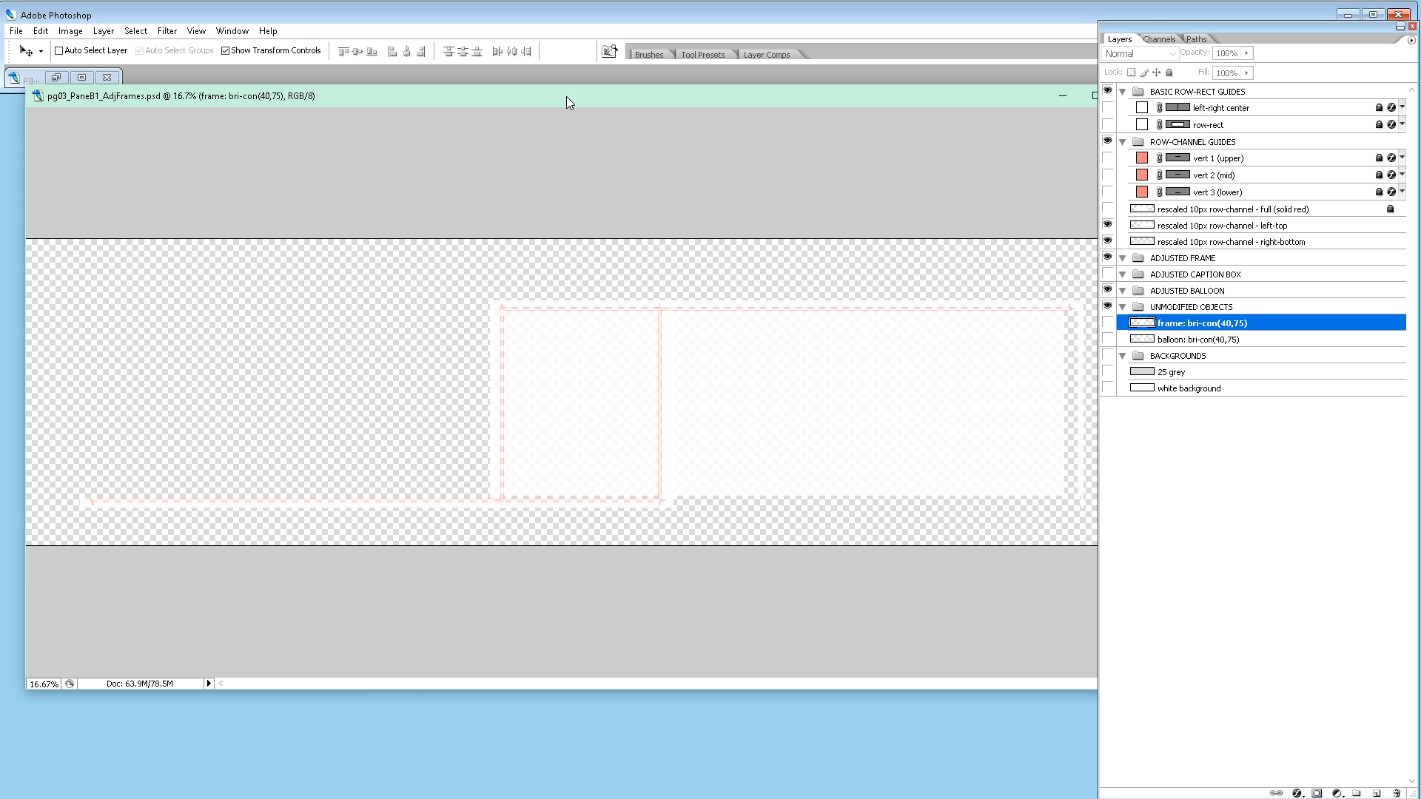
pyautogui.moveTo(564, 98); pyautogui.dragTo(627, 346)
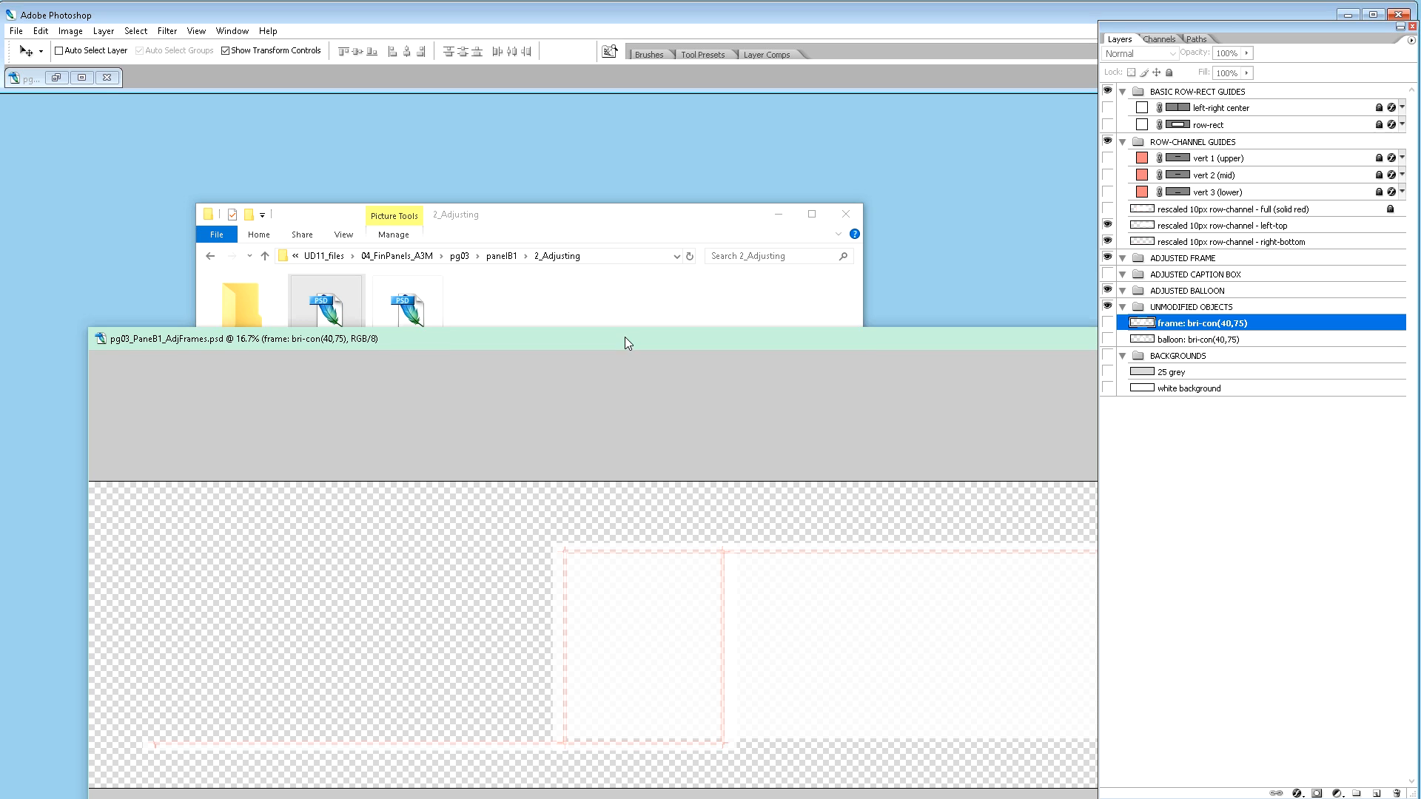
pyautogui.moveTo(571, 220); pyautogui.dragTo(587, 124)
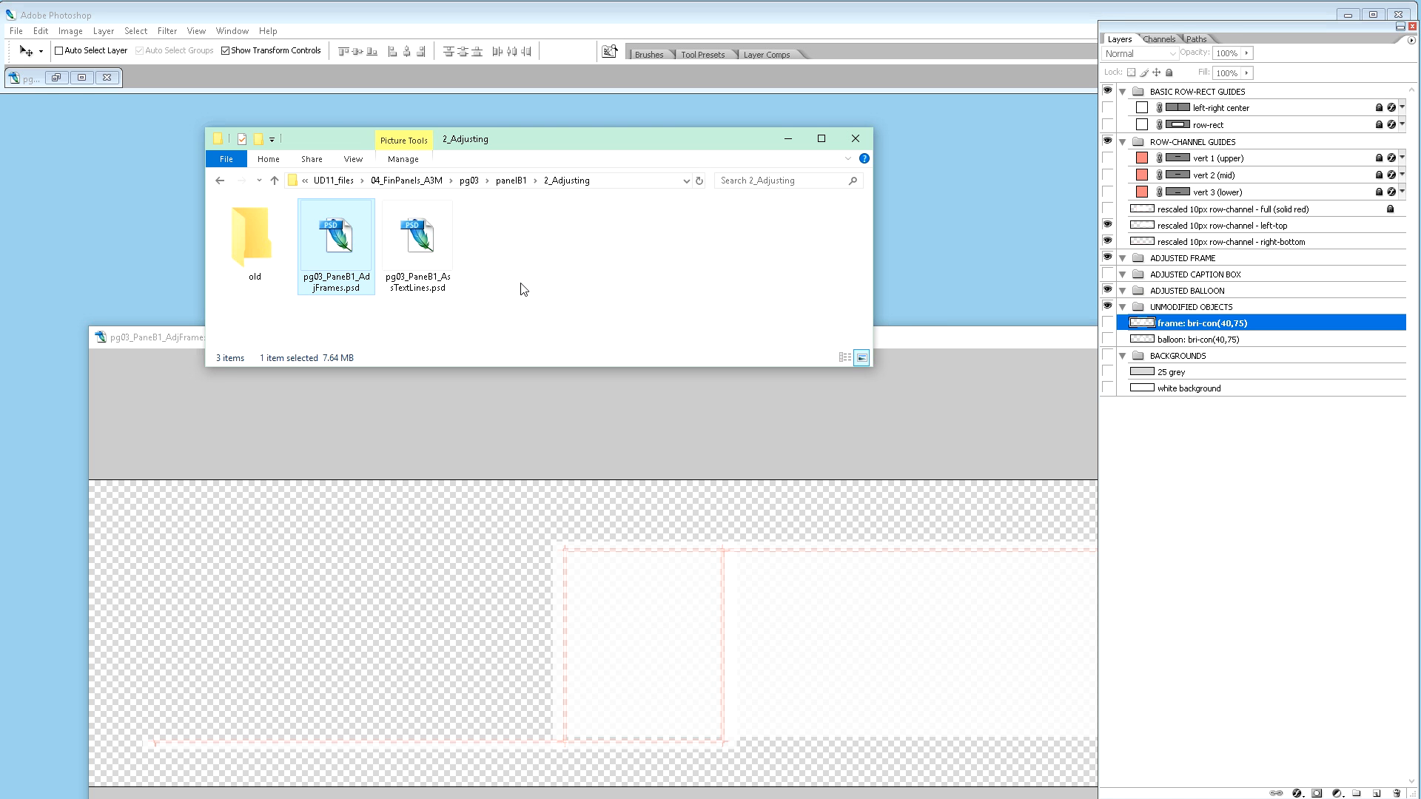
pyautogui.click(936, 344)
pyautogui.moveTo(935, 343); pyautogui.dragTo(849, 114)
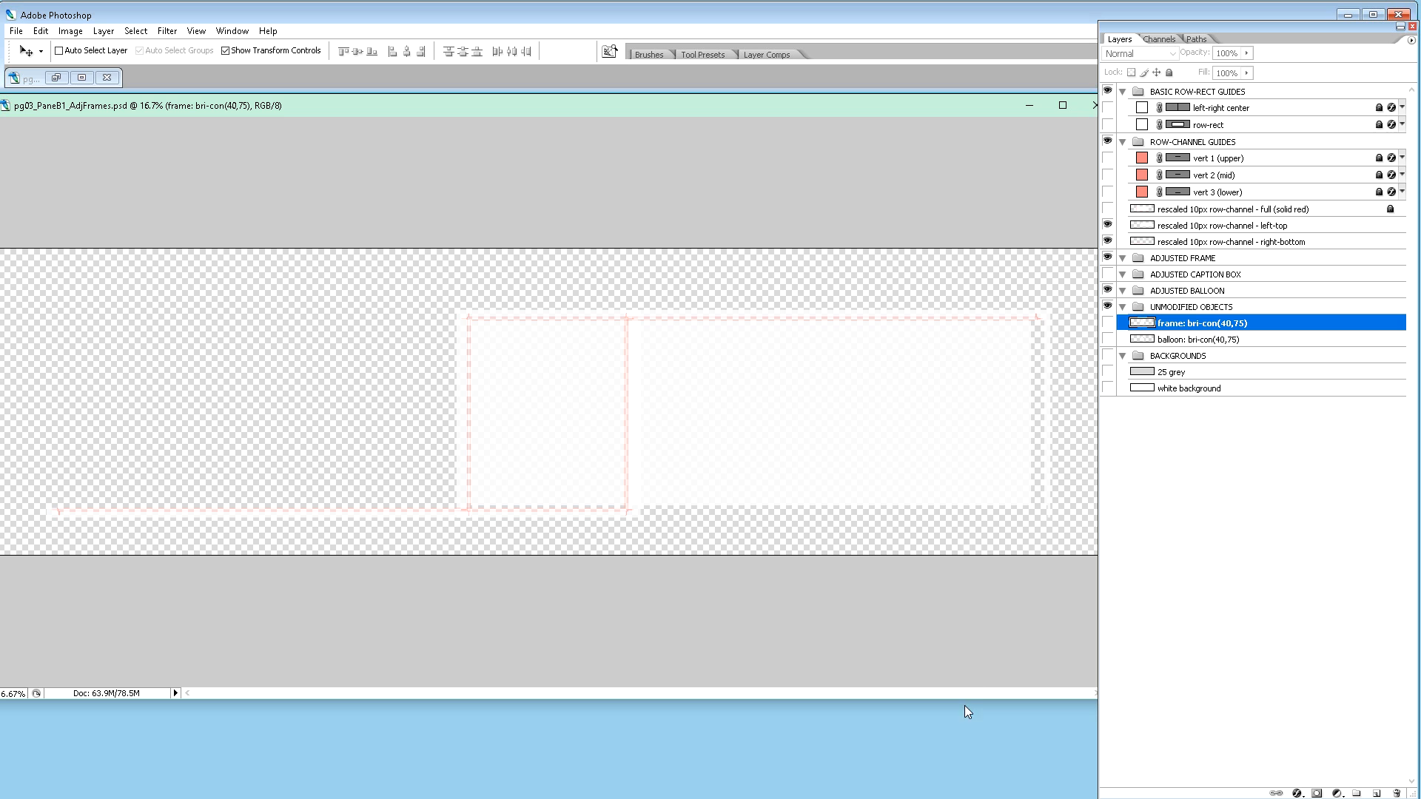
pyautogui.moveTo(955, 794); pyautogui.dragTo(946, 794)
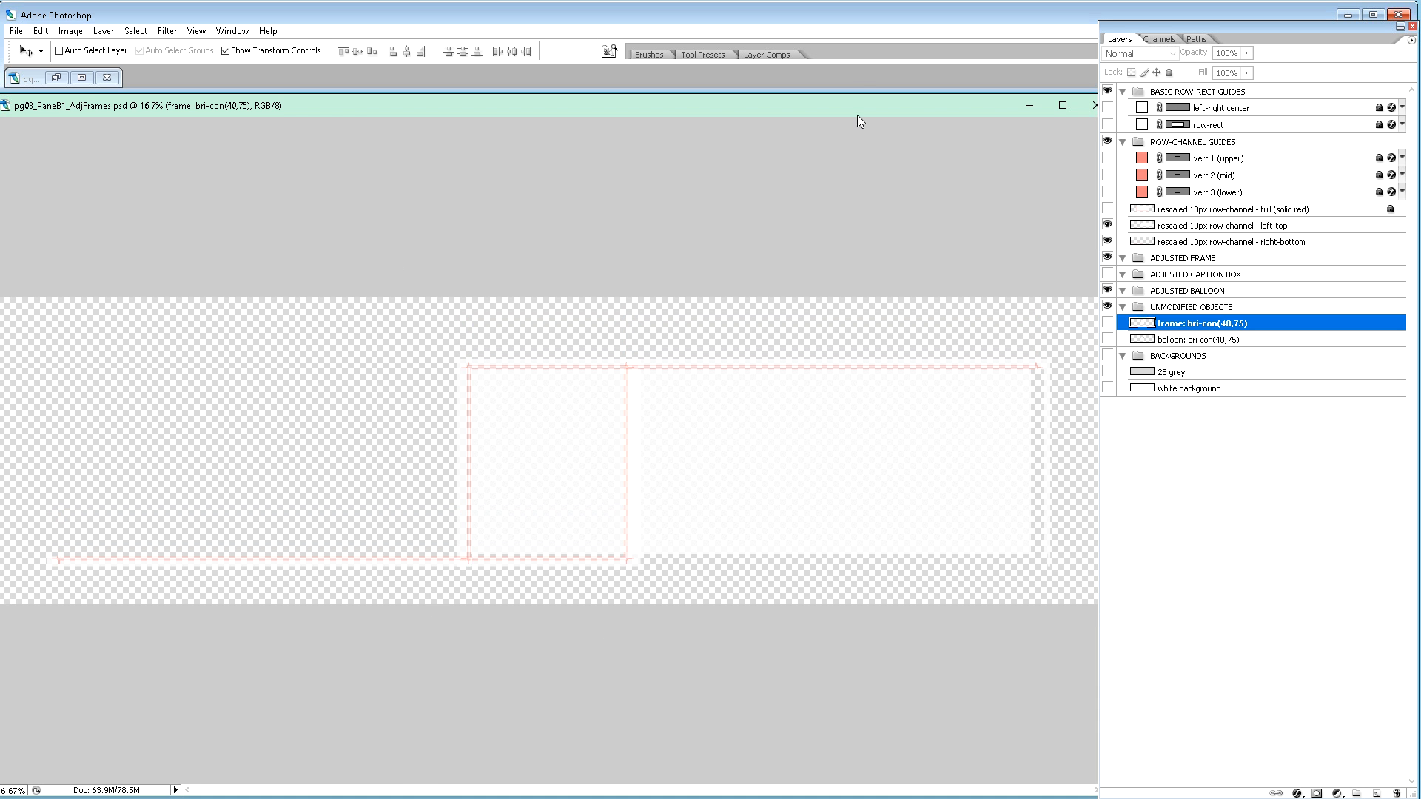
pyautogui.moveTo(872, 108); pyautogui.dragTo(839, 111)
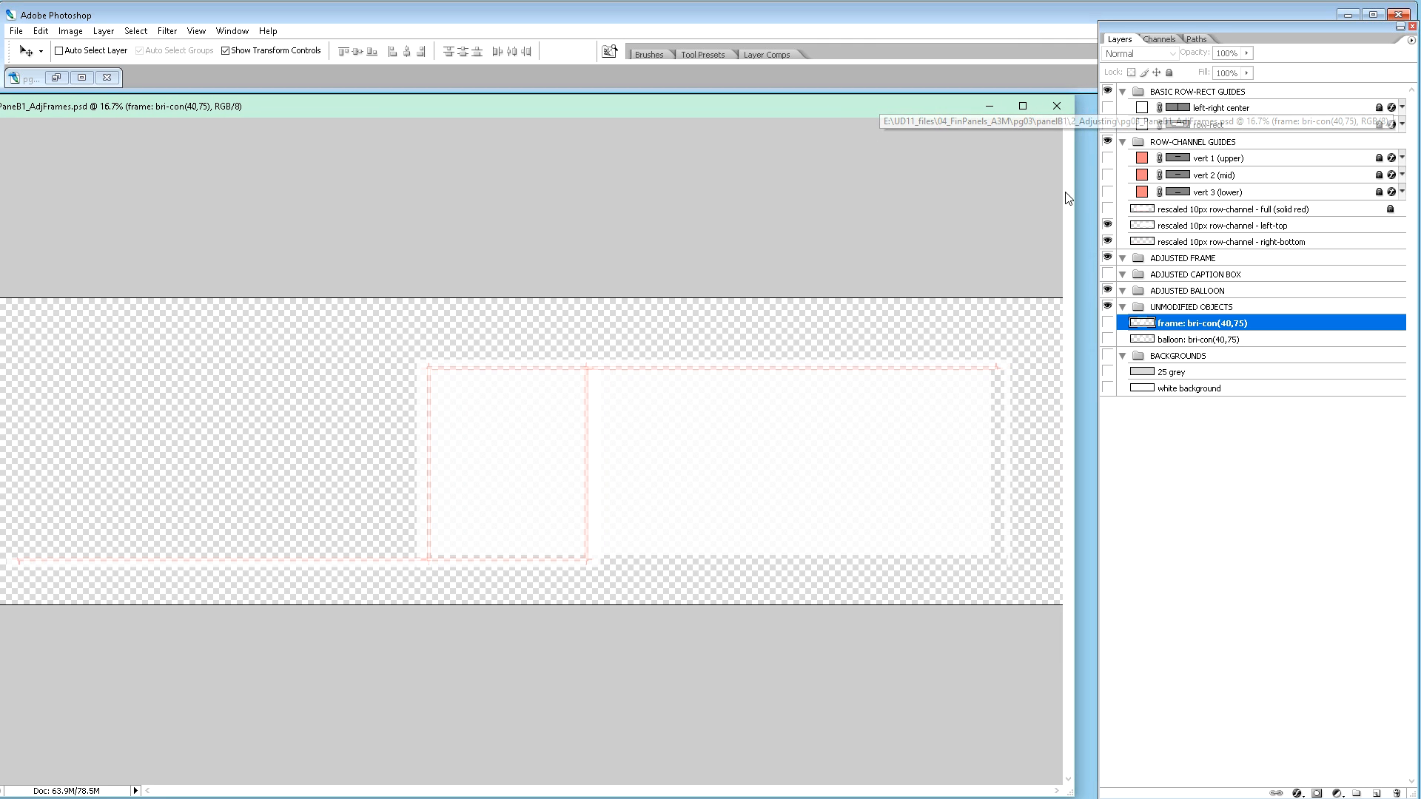
pyautogui.moveTo(1070, 197); pyautogui.dragTo(1013, 202)
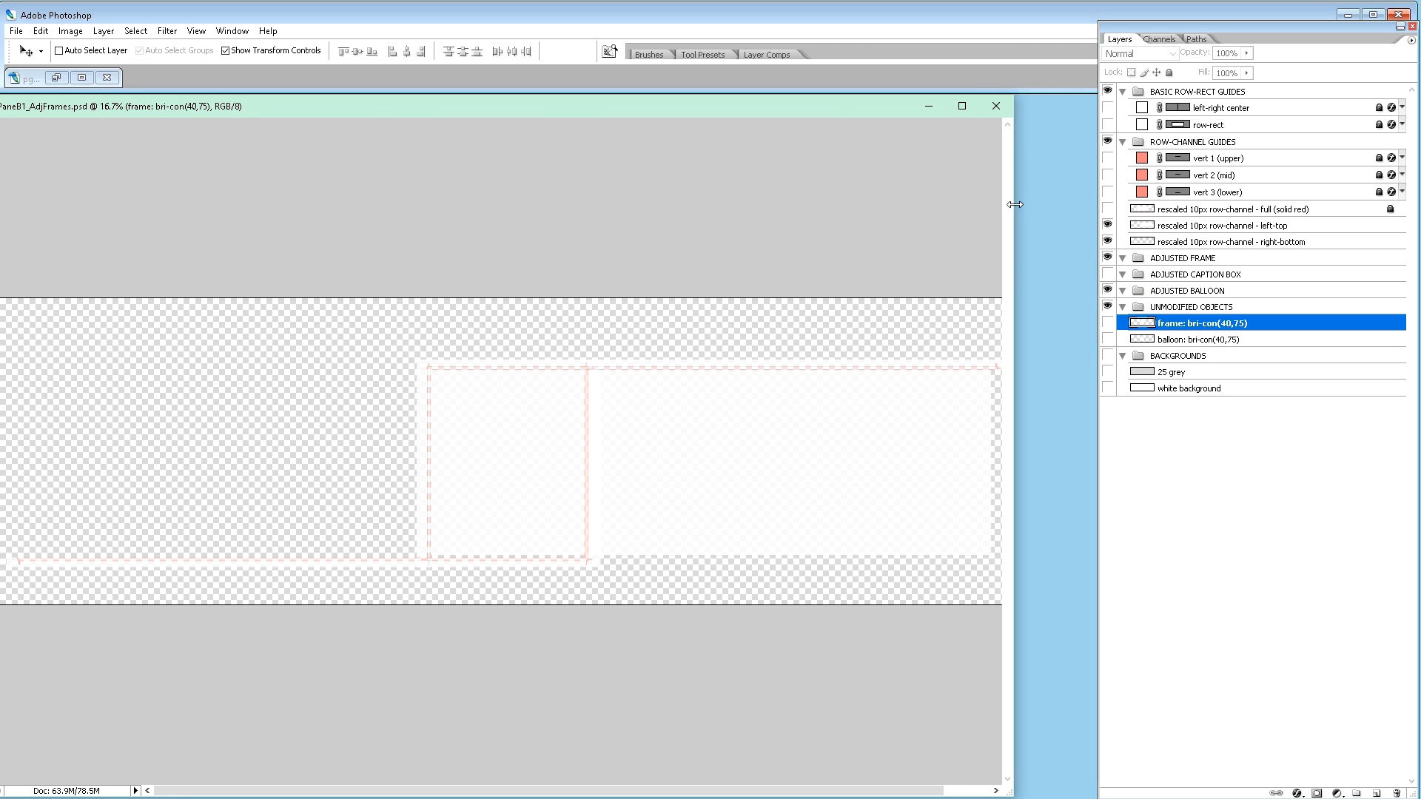
pyautogui.moveTo(839, 105); pyautogui.dragTo(895, 104)
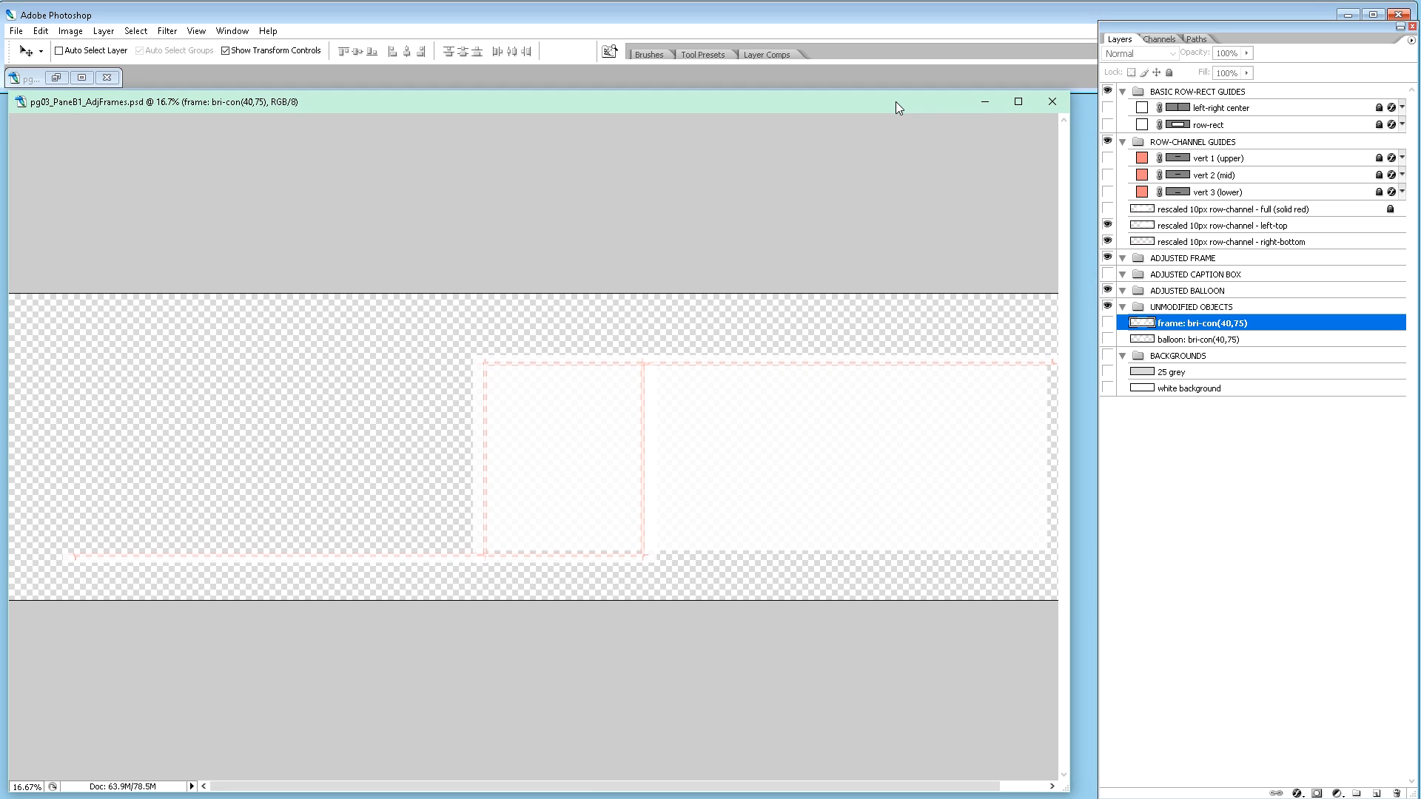
# Step: Import a full-platen color scan at 300 dpi from the CanoScan LiDE 220 scanner
pyautogui.click(15, 31)
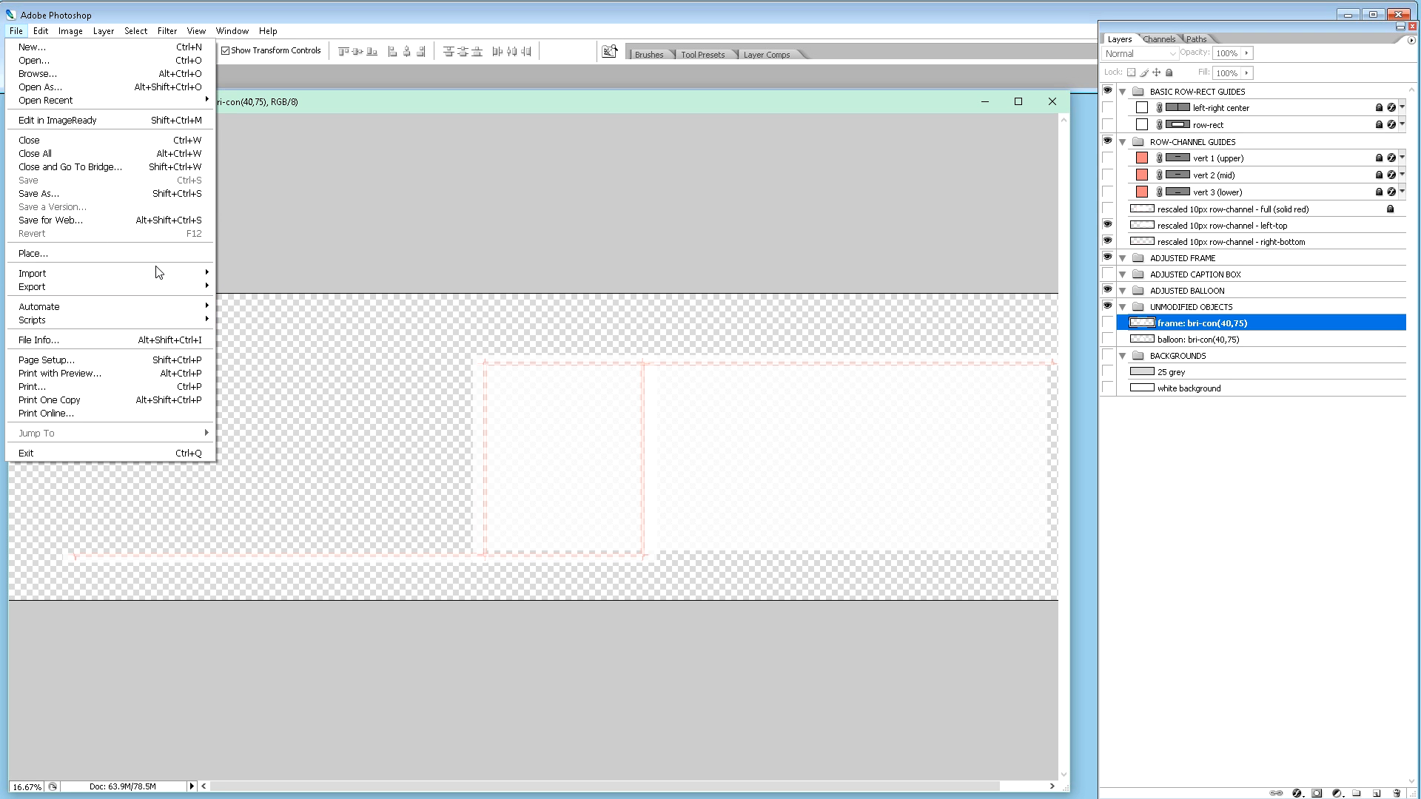
pyautogui.moveTo(159, 274)
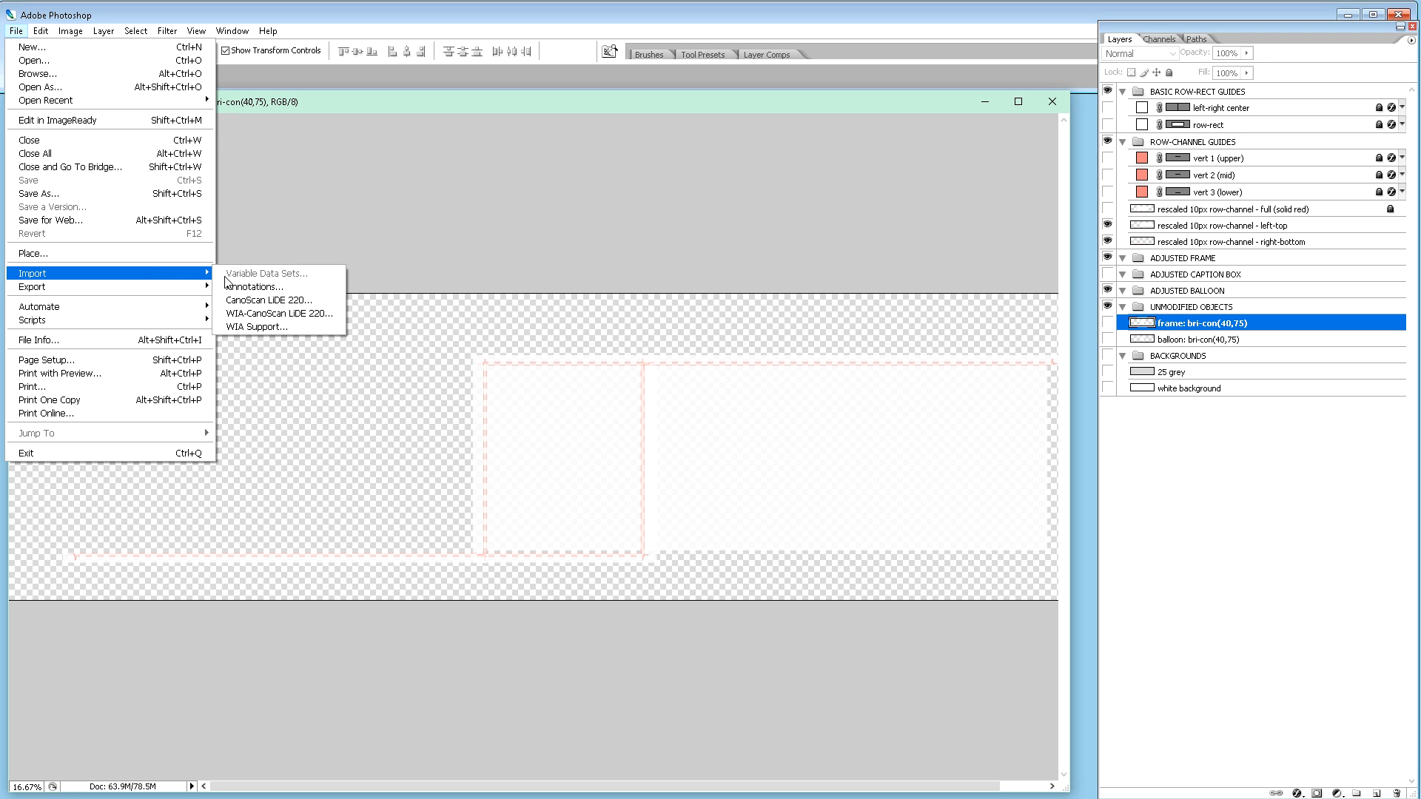
pyautogui.click(265, 300)
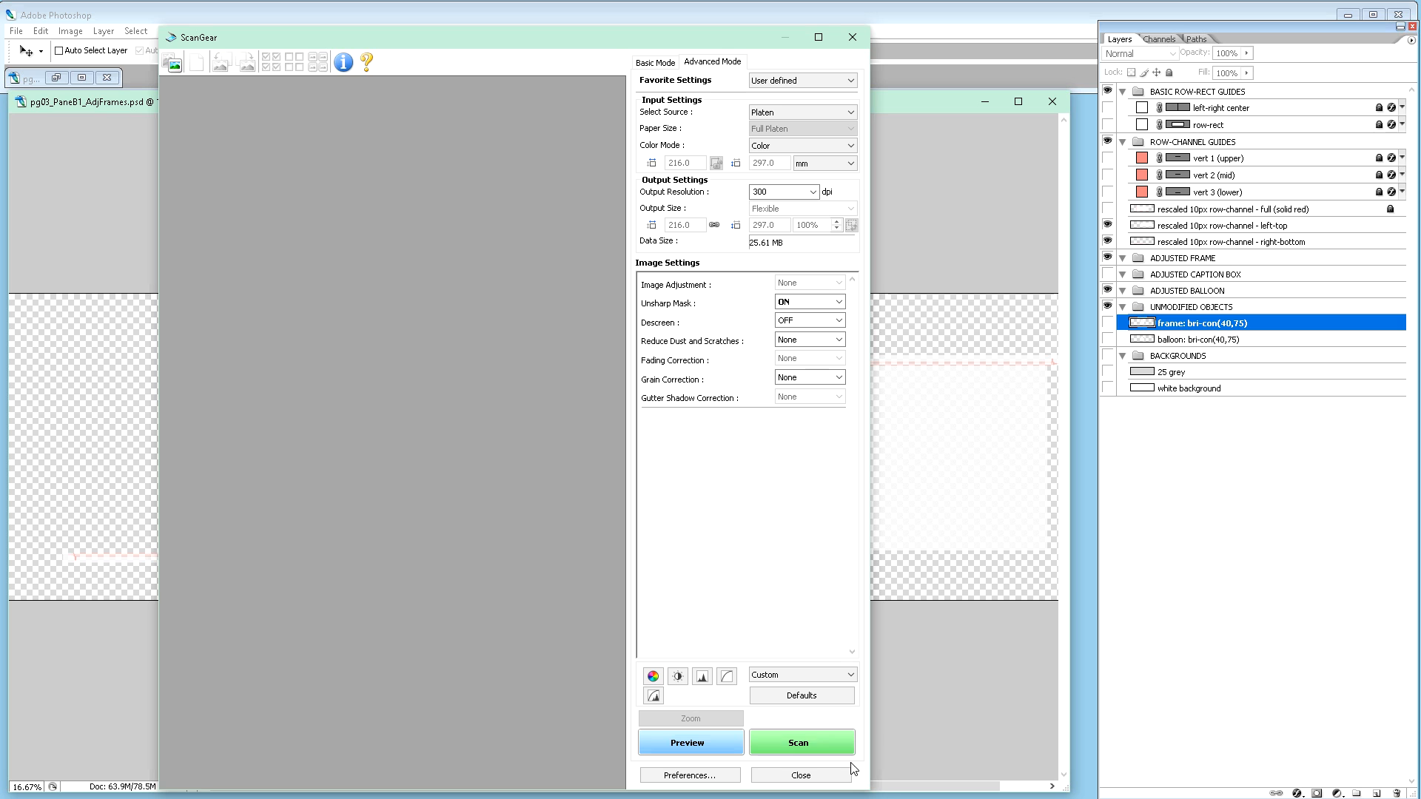
pyautogui.click(773, 744)
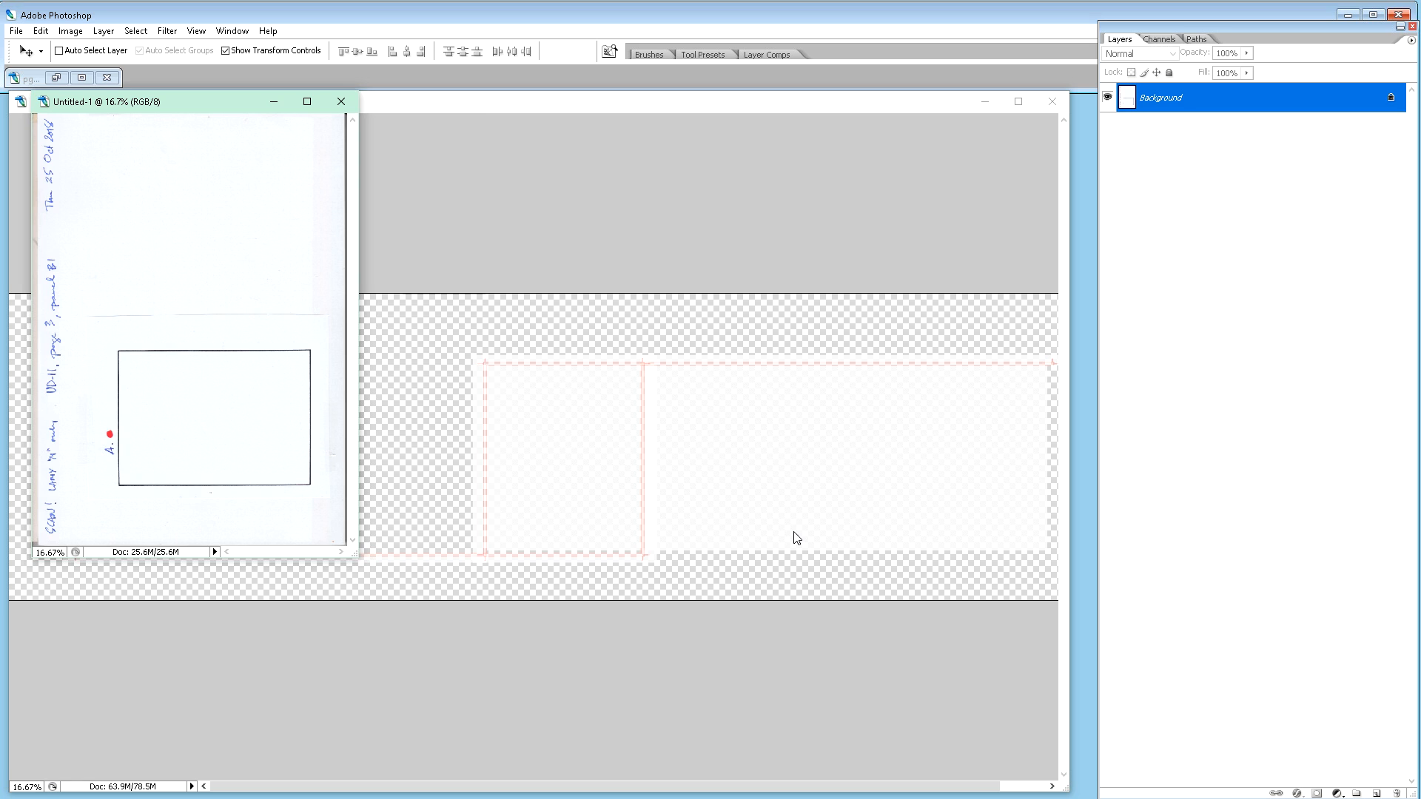
# Step: Rotate the scanned sheet 90° clockwise and enlarge its view to 33.3%
pyautogui.press('F2')
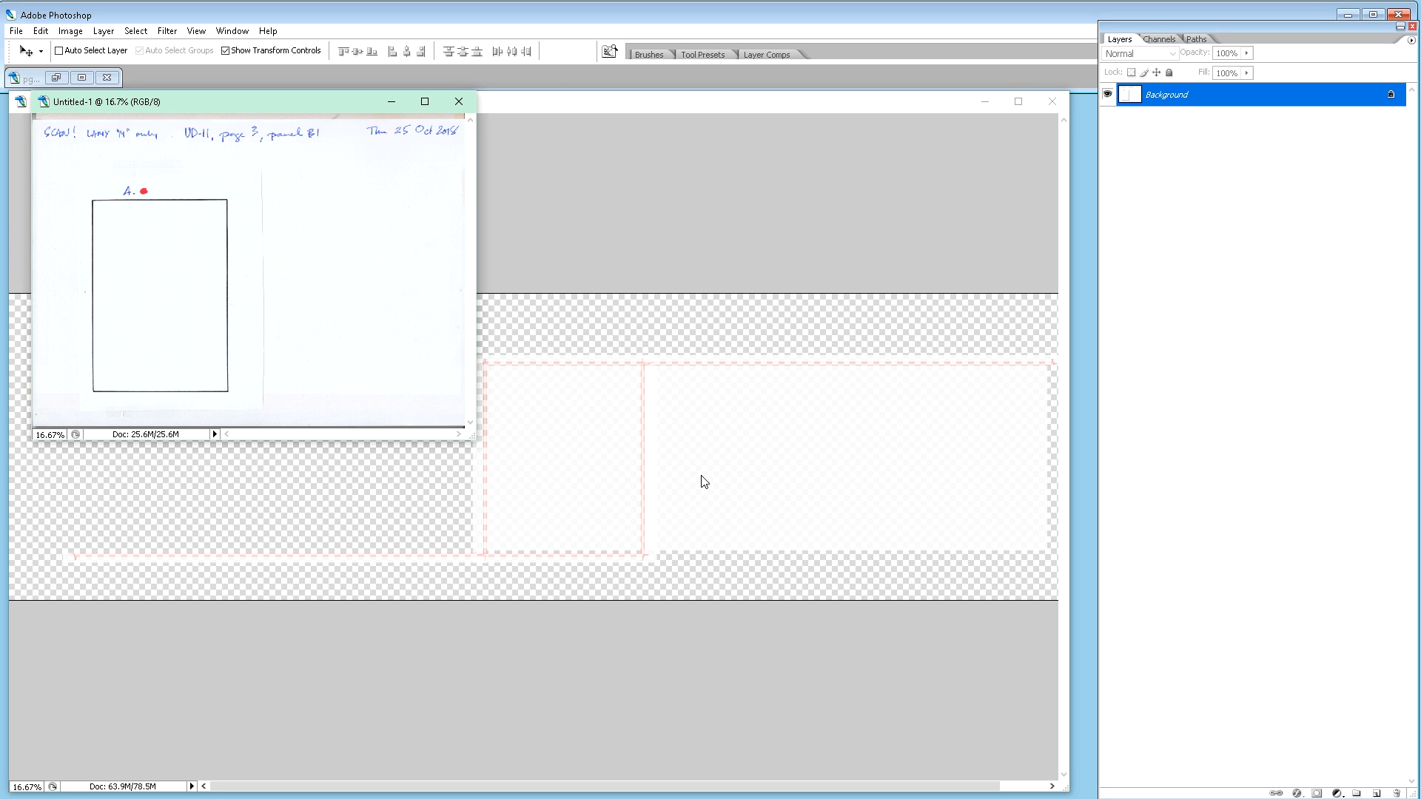
pyautogui.hotkey('ctrl', '+')
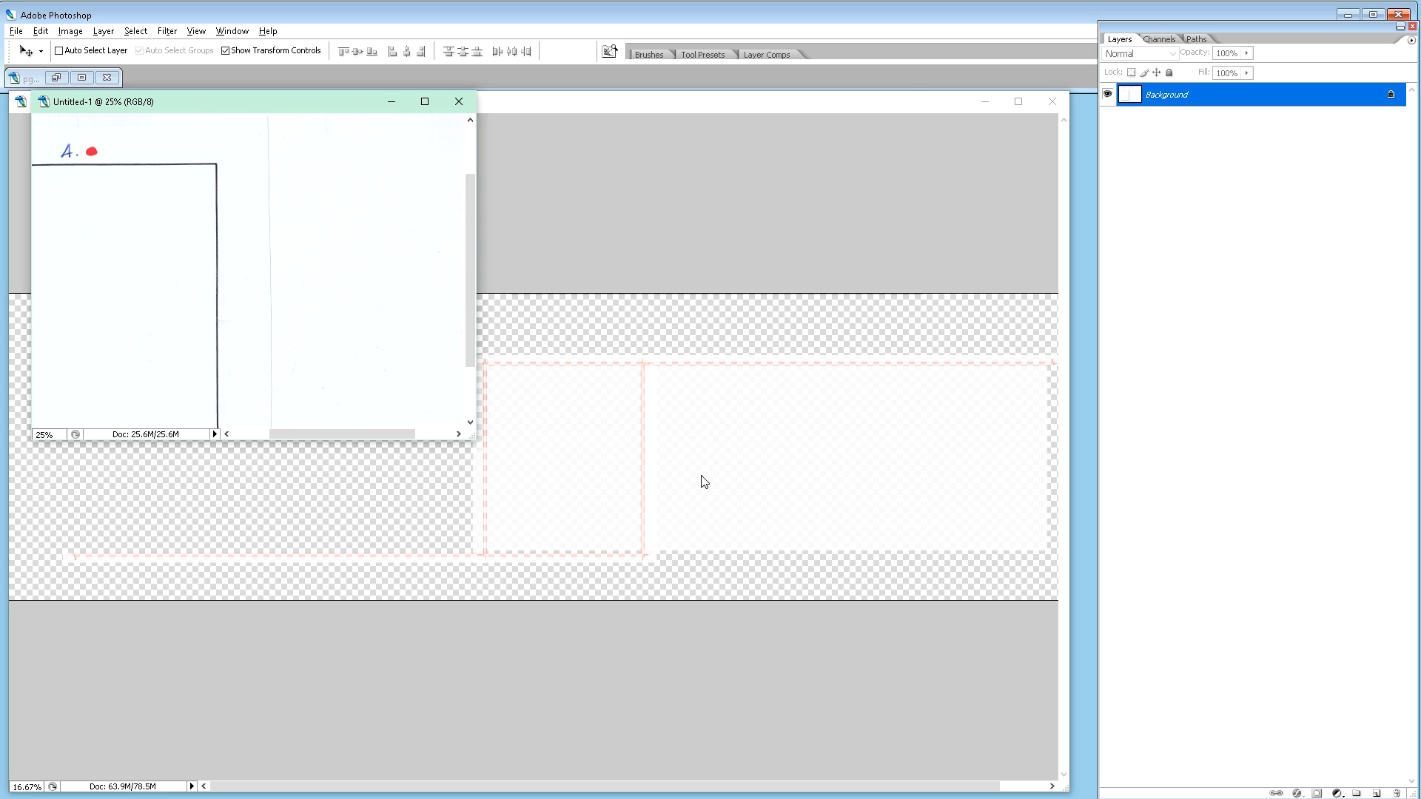
pyautogui.hotkey('ctrl', '+')
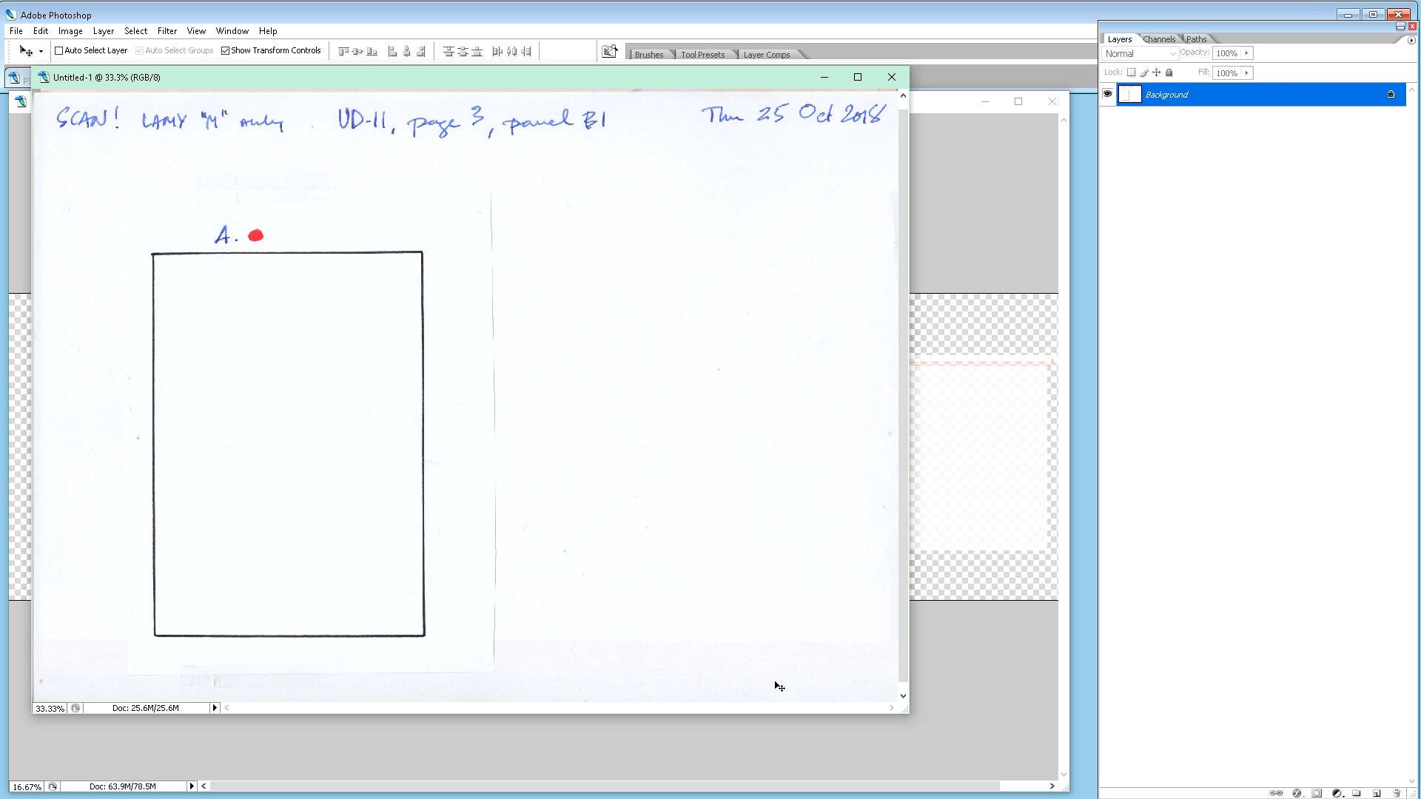
pyautogui.hotkey('alt', 'Tab')
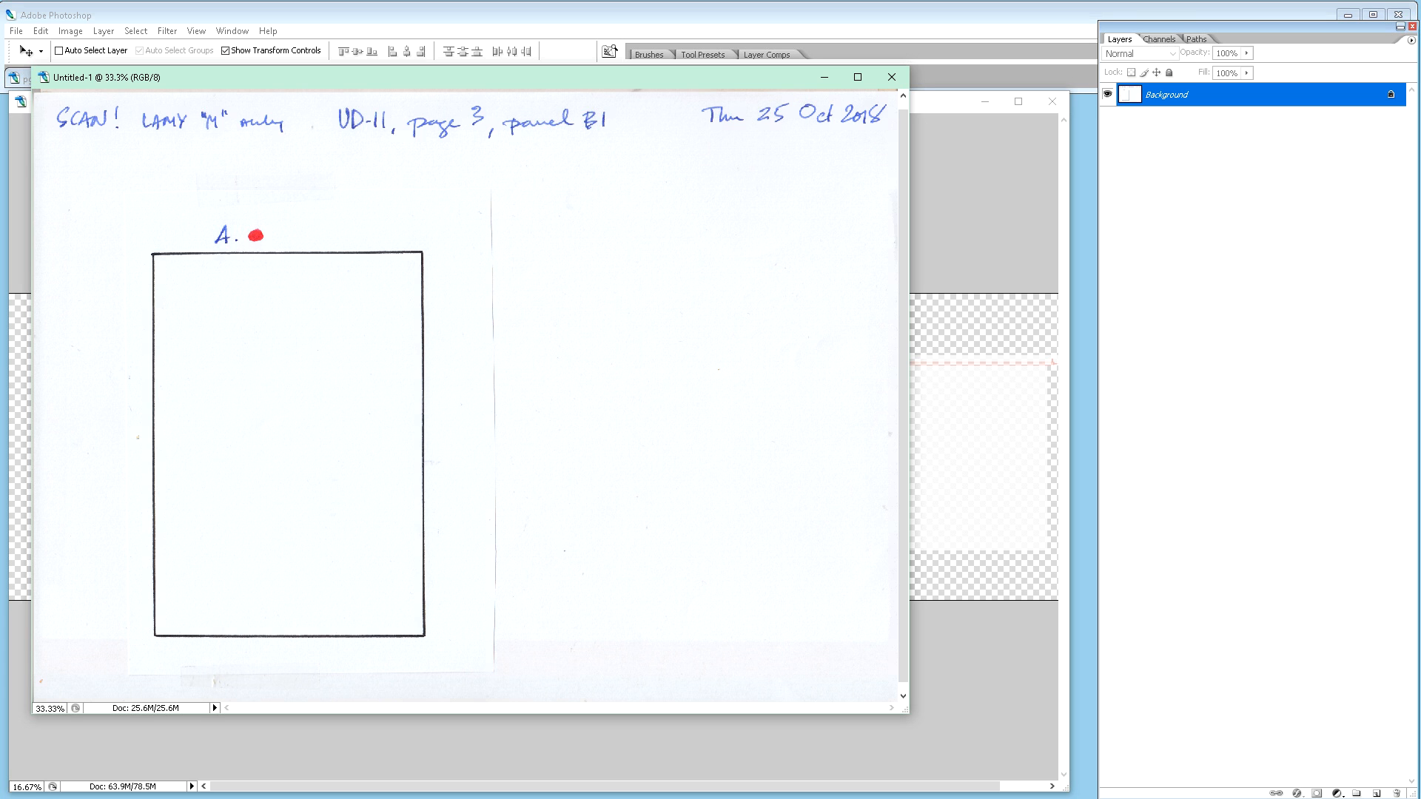
# Step: Start saving the scanned frame sheet and choose panelB1's 1_ScanSheets folder as the destination
pyautogui.hotkey('ctrl', 's')
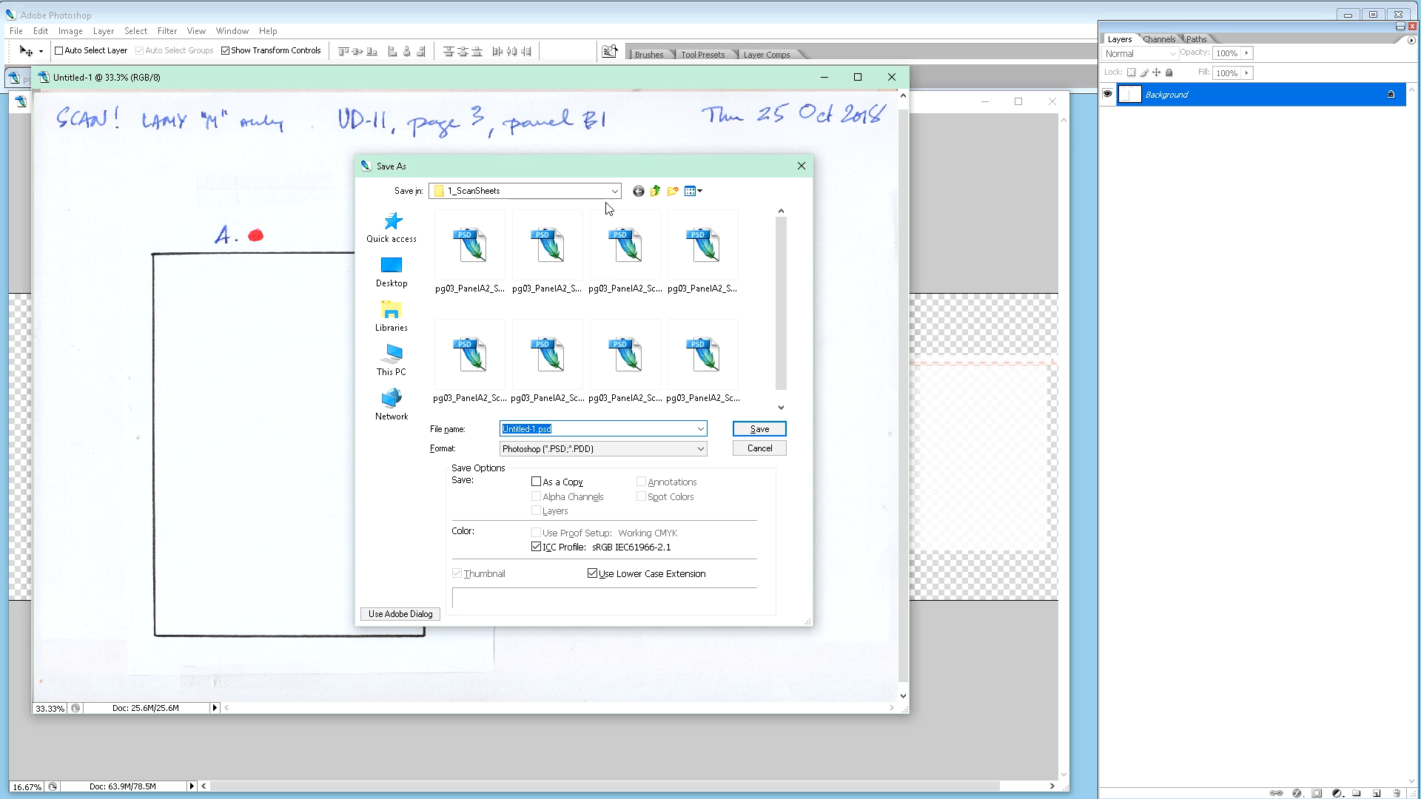
pyautogui.click(657, 191)
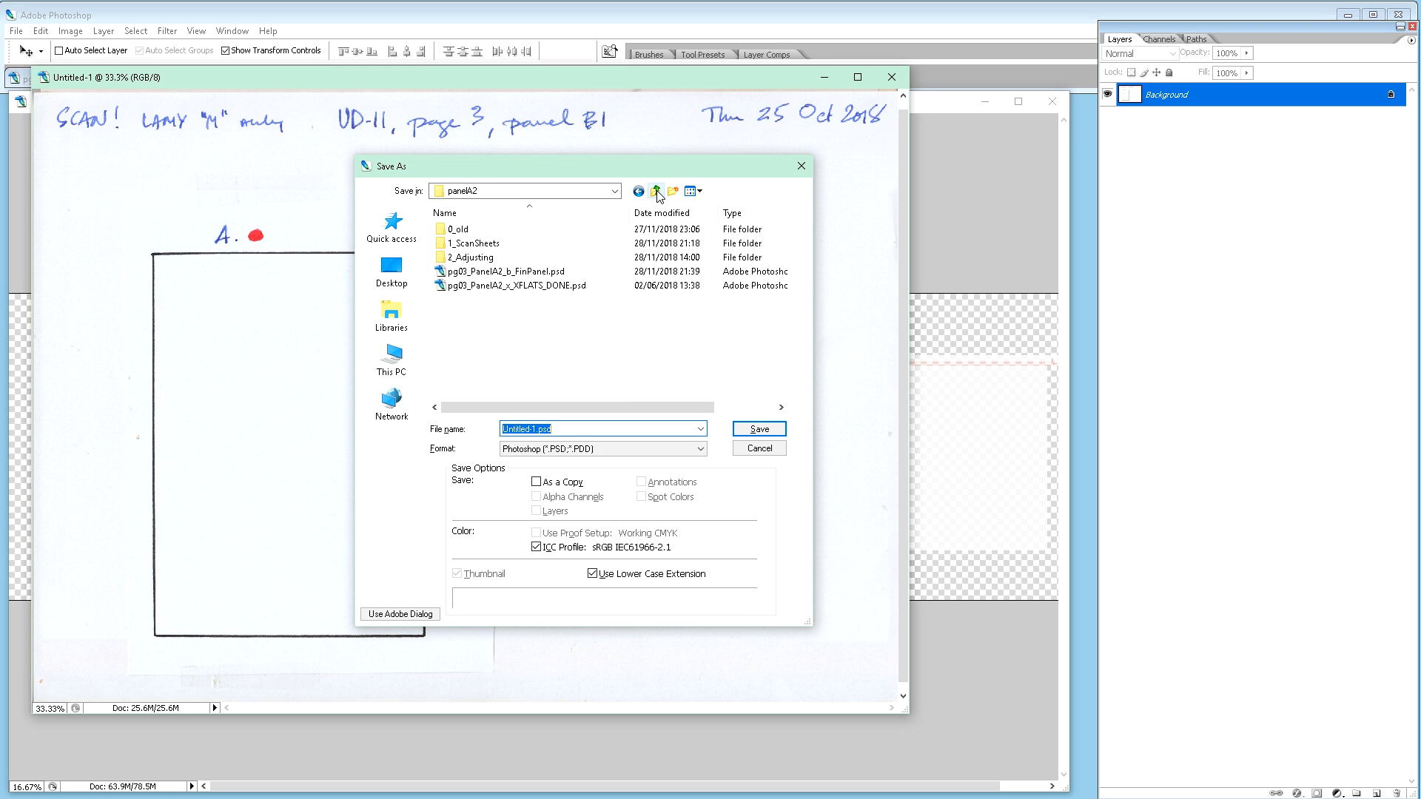
pyautogui.click(656, 192)
pyautogui.doubleClick(489, 288)
pyautogui.doubleClick(482, 246)
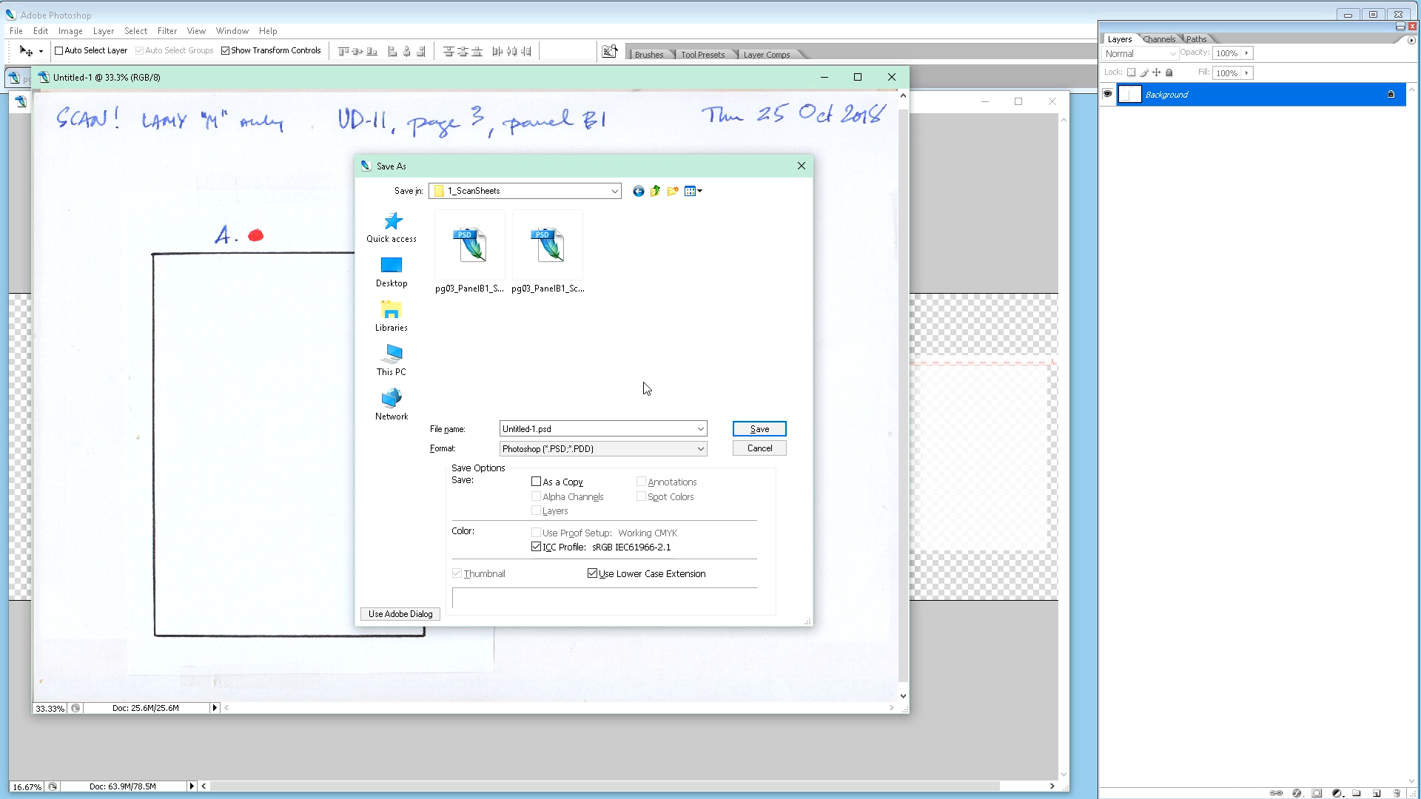
# Step: Save the frame scan as pg03_PanelB1_ScanSheet_a_frame.psd, adapting the name of an existing scan sheet
pyautogui.click(556, 261)
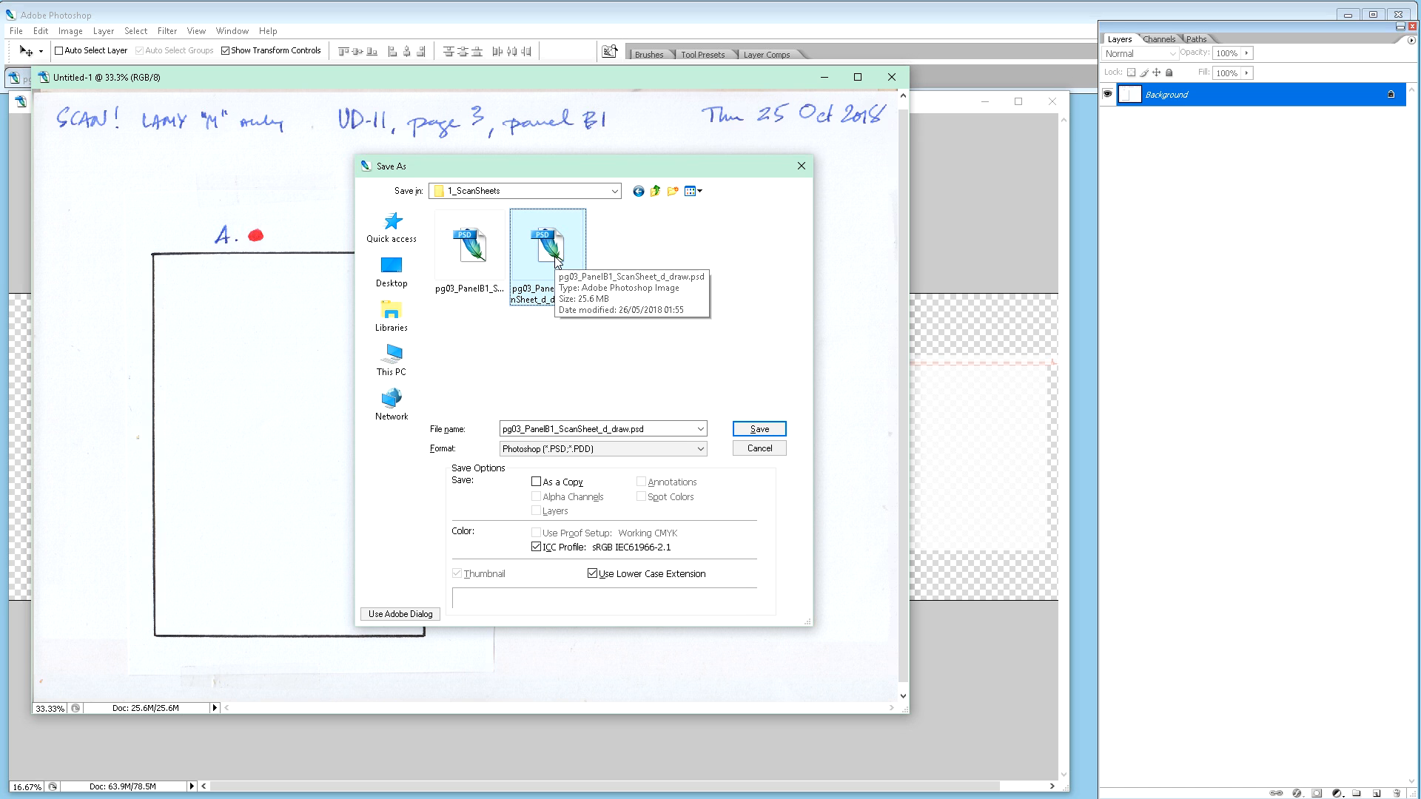
pyautogui.click(478, 263)
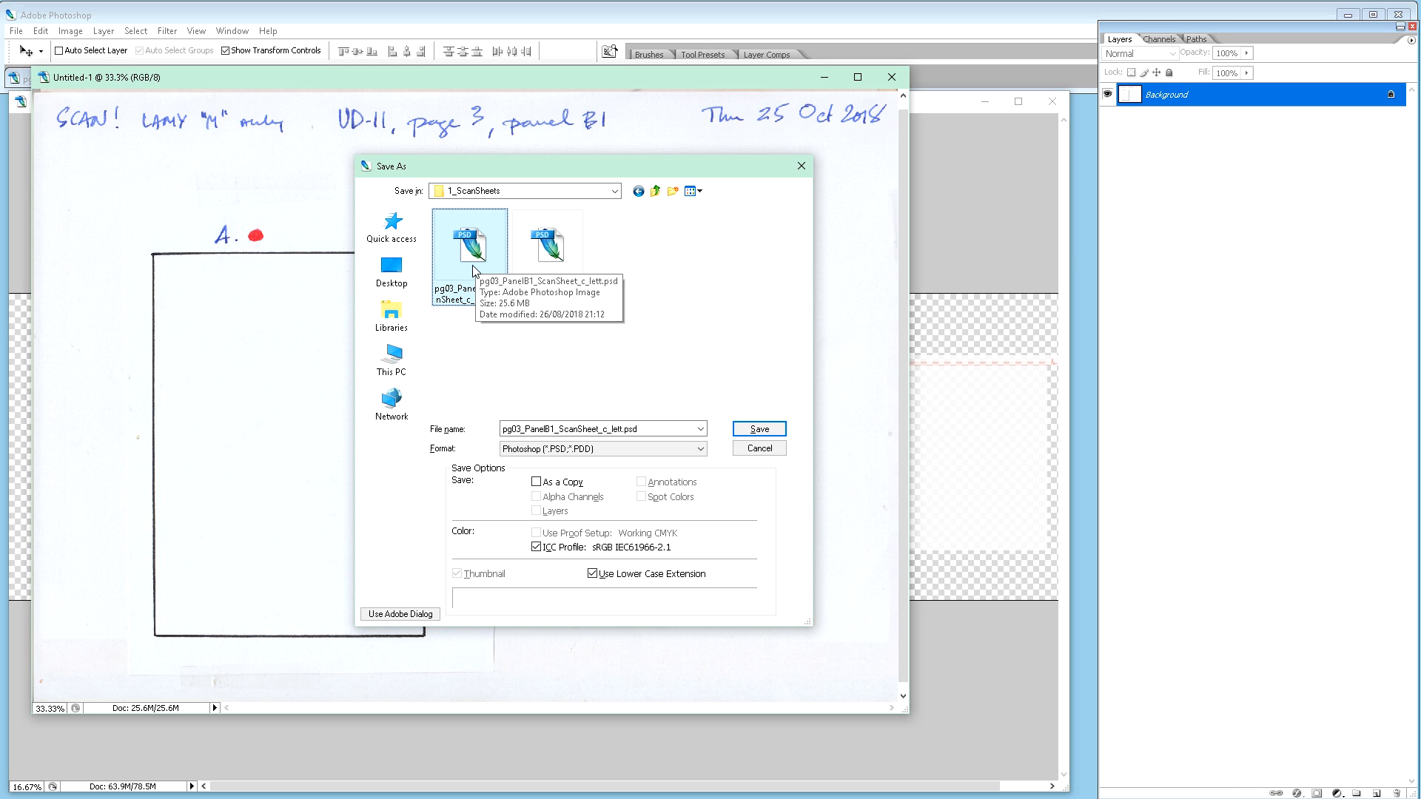
pyautogui.click(607, 435)
pyautogui.click(607, 434)
pyautogui.moveTo(608, 434); pyautogui.dragTo(624, 432)
pyautogui.write('a')
pyautogui.press('BackSpace')
pyautogui.write('fra')
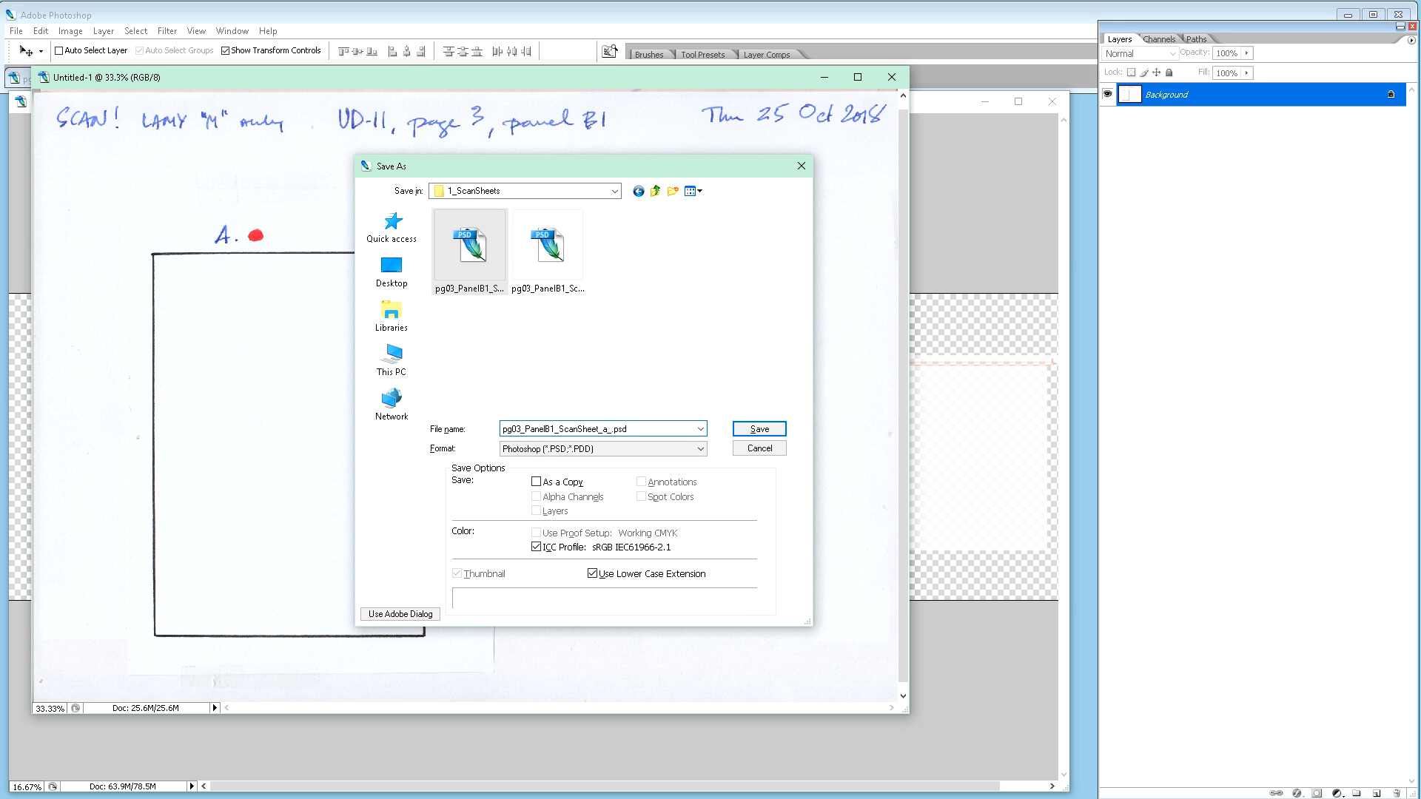
pyautogui.write('me')
pyautogui.click(760, 430)
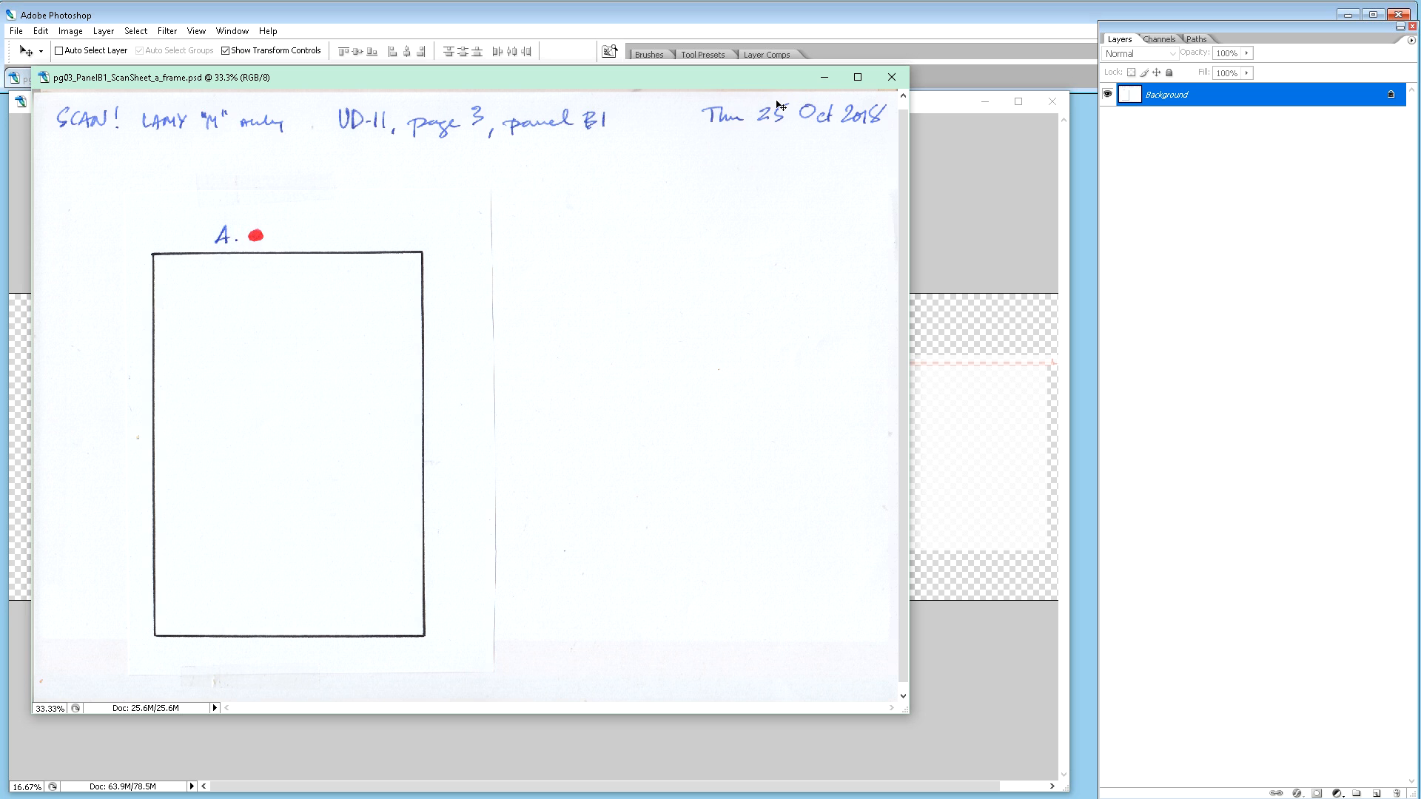
# Step: Copy the entire frame scan into a new document, with its brightness and contrast increased
pyautogui.moveTo(632, 85); pyautogui.dragTo(677, 90)
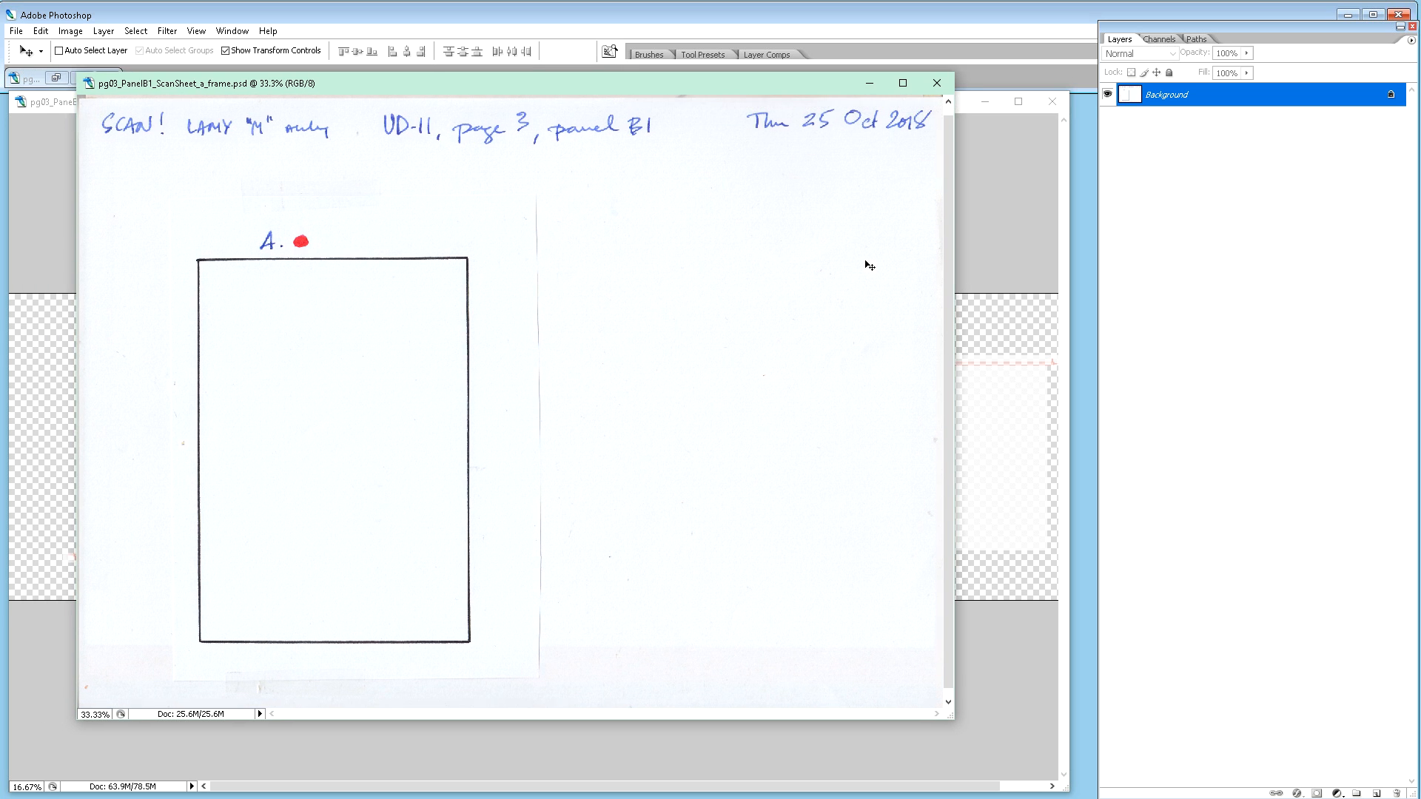
pyautogui.hotkey('ctrl', 'a')
pyautogui.hotkey('ctrl', 'c')
pyautogui.hotkey('ctrl', 'n')
pyautogui.press('Return')
pyautogui.hotkey('ctrl', 'v')
pyautogui.moveTo(425, 111); pyautogui.dragTo(952, 139)
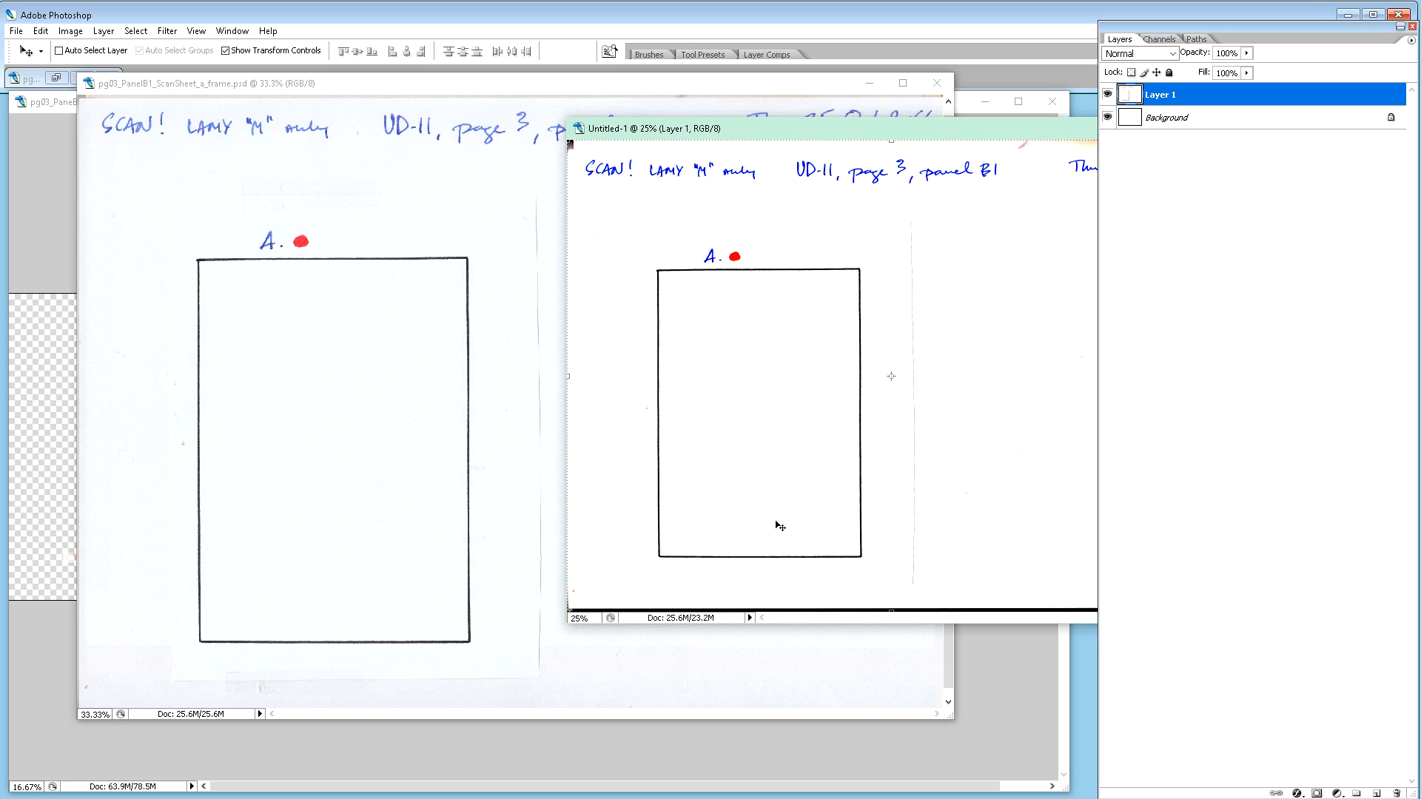
# Step: Close pg03_PanelB1_ScanSheet_a_frame.psd and move the Untitled-1 document window aside, uncovering part of the AdjFrames document
pyautogui.click(785, 93)
pyautogui.click(936, 84)
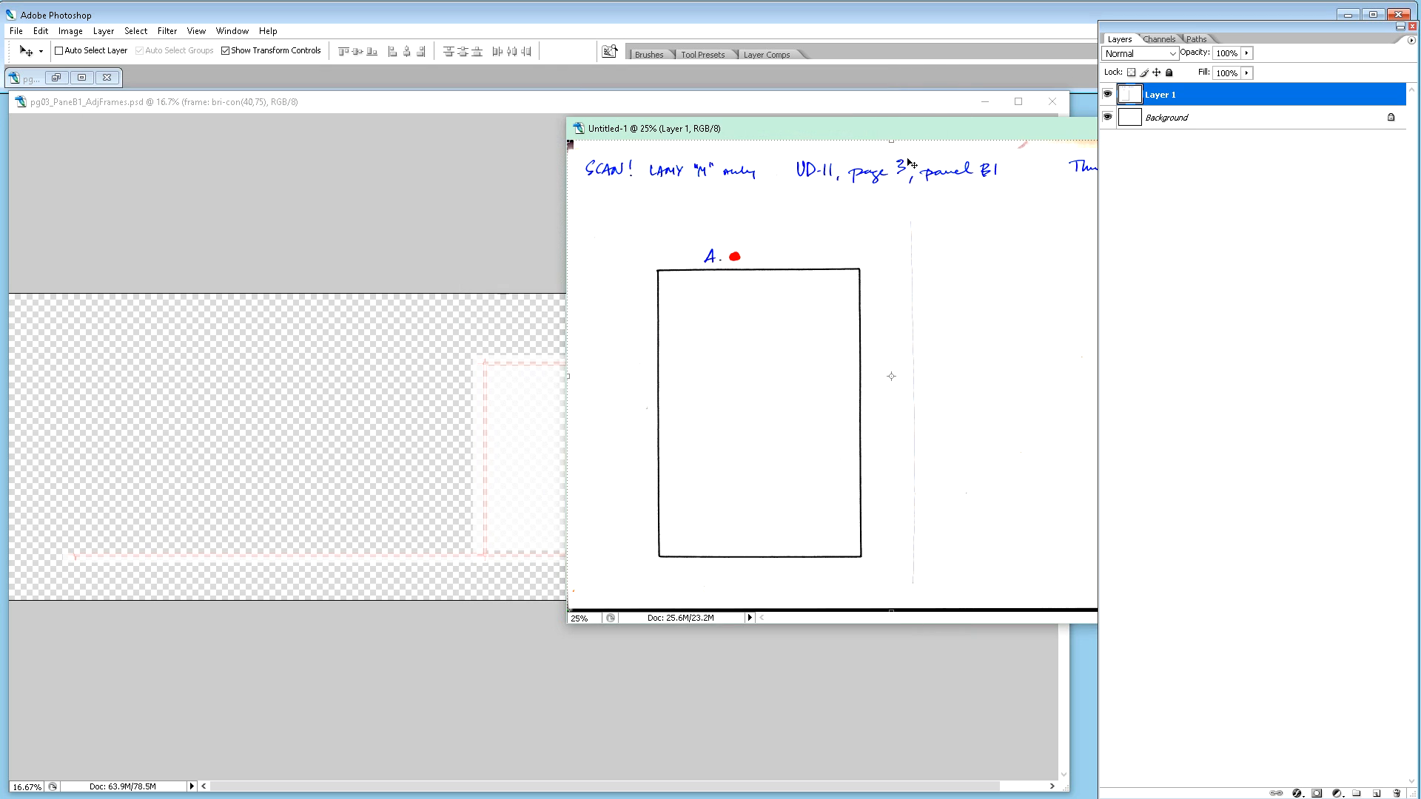
pyautogui.moveTo(954, 131); pyautogui.dragTo(929, 118)
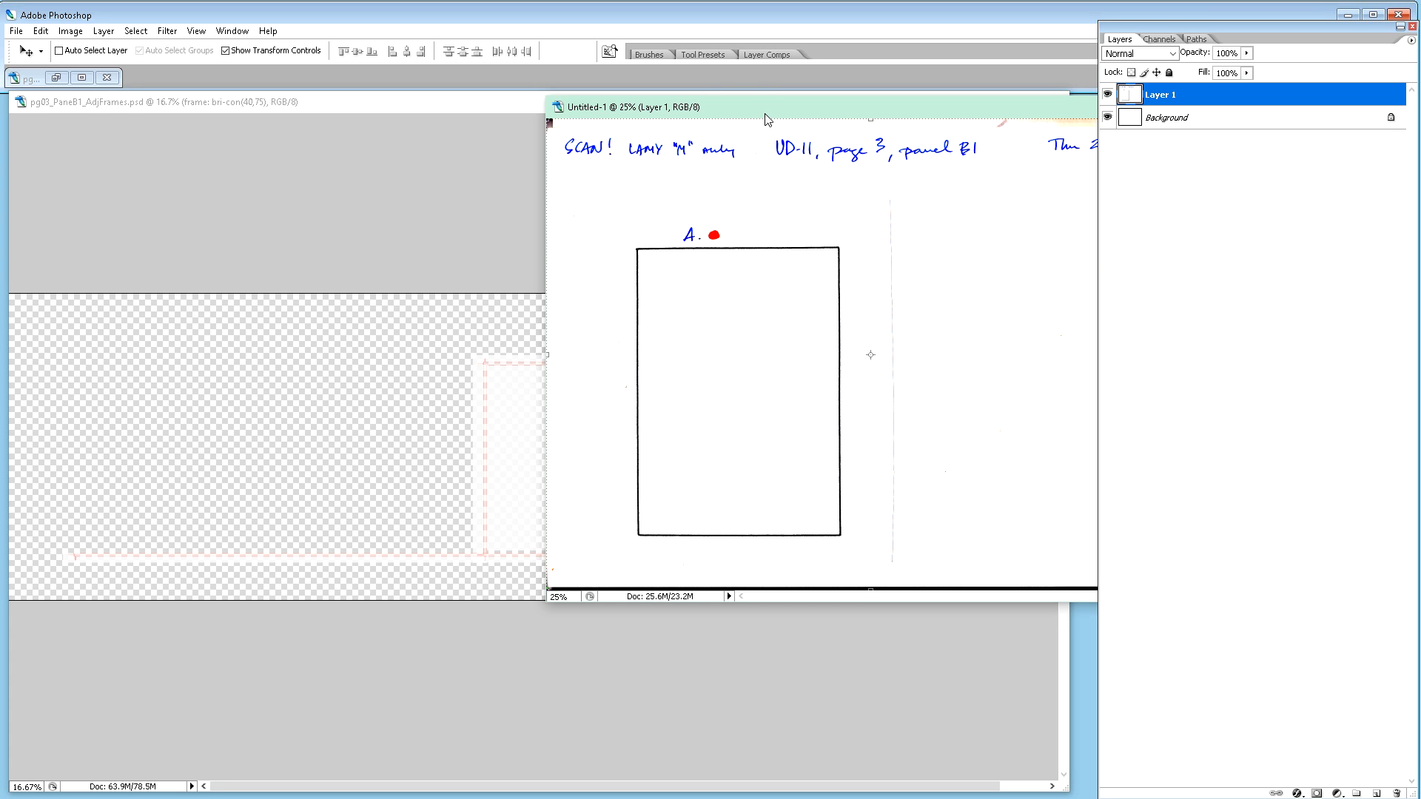
pyautogui.moveTo(777, 108); pyautogui.dragTo(862, 79)
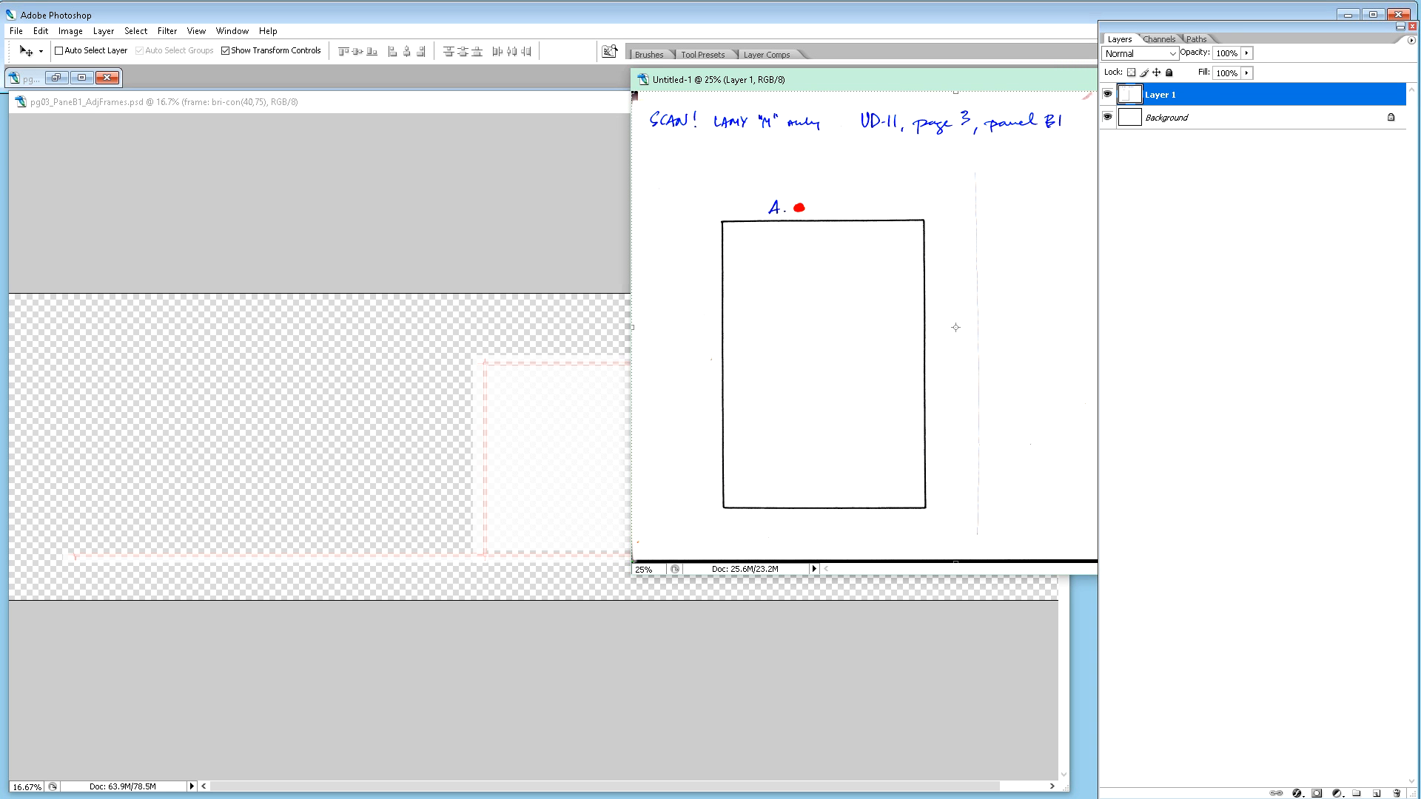
# Step: Import a full-platen color scan of the balloon sheet at 300 dpi from the CanoScan LiDE 220
pyautogui.click(15, 31)
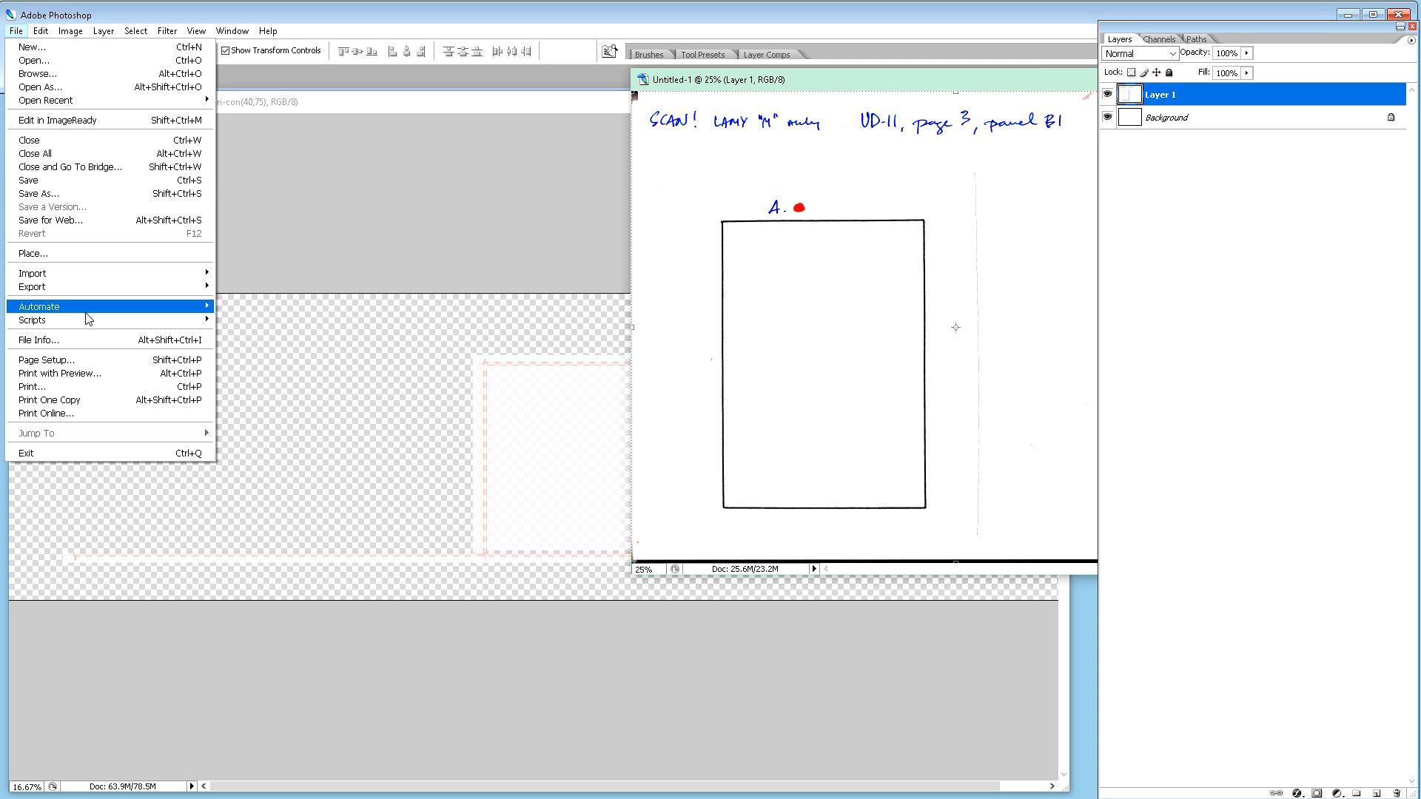
pyautogui.moveTo(87, 274)
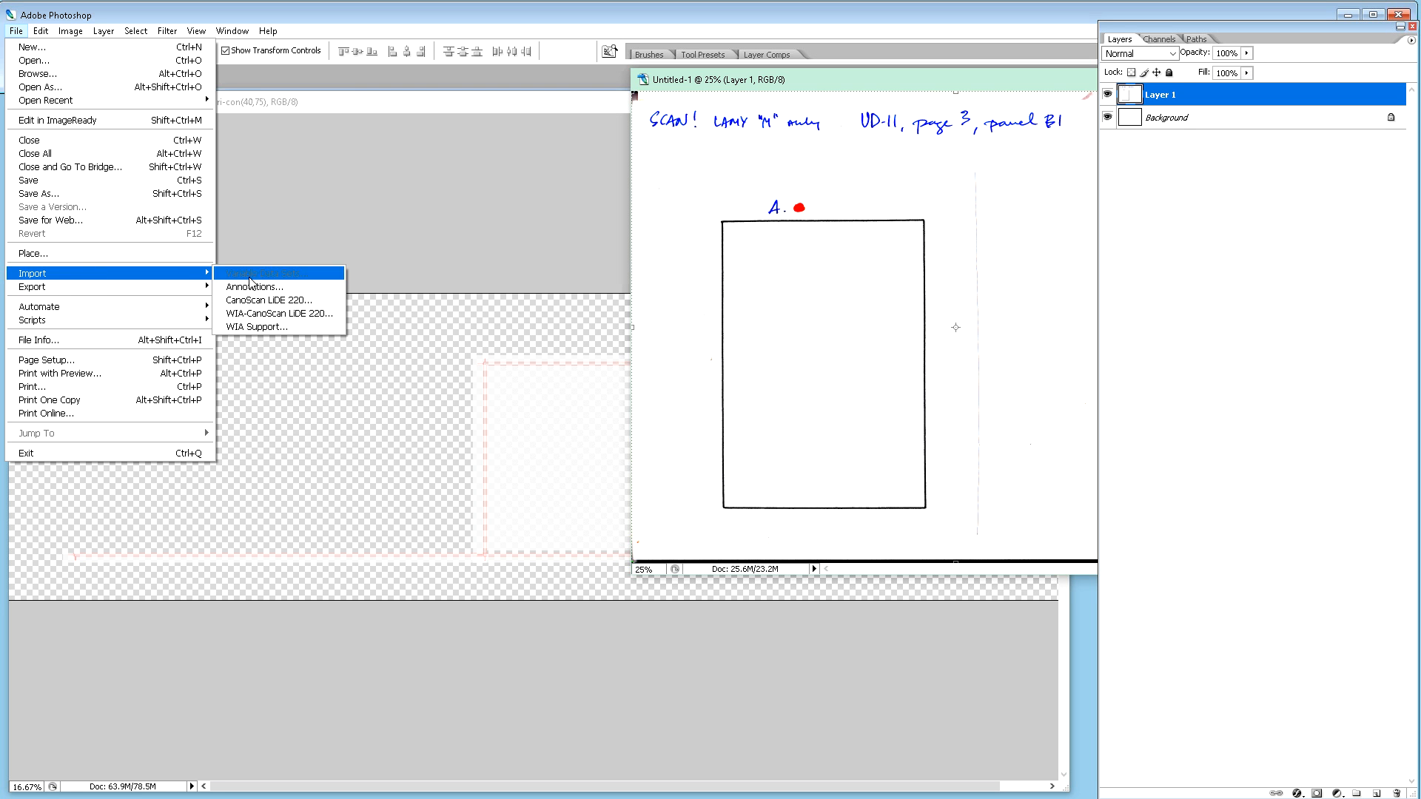
pyautogui.click(248, 300)
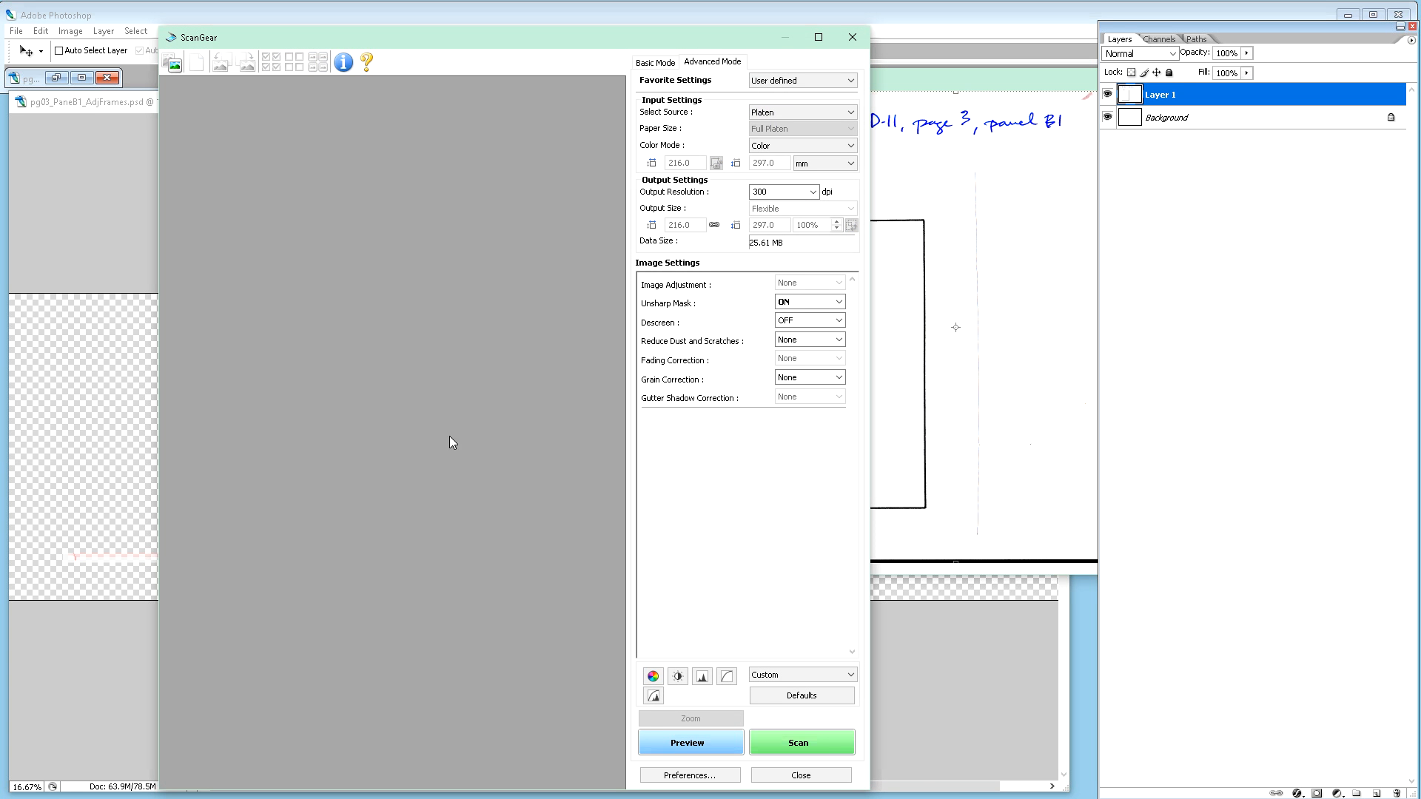
pyautogui.click(823, 735)
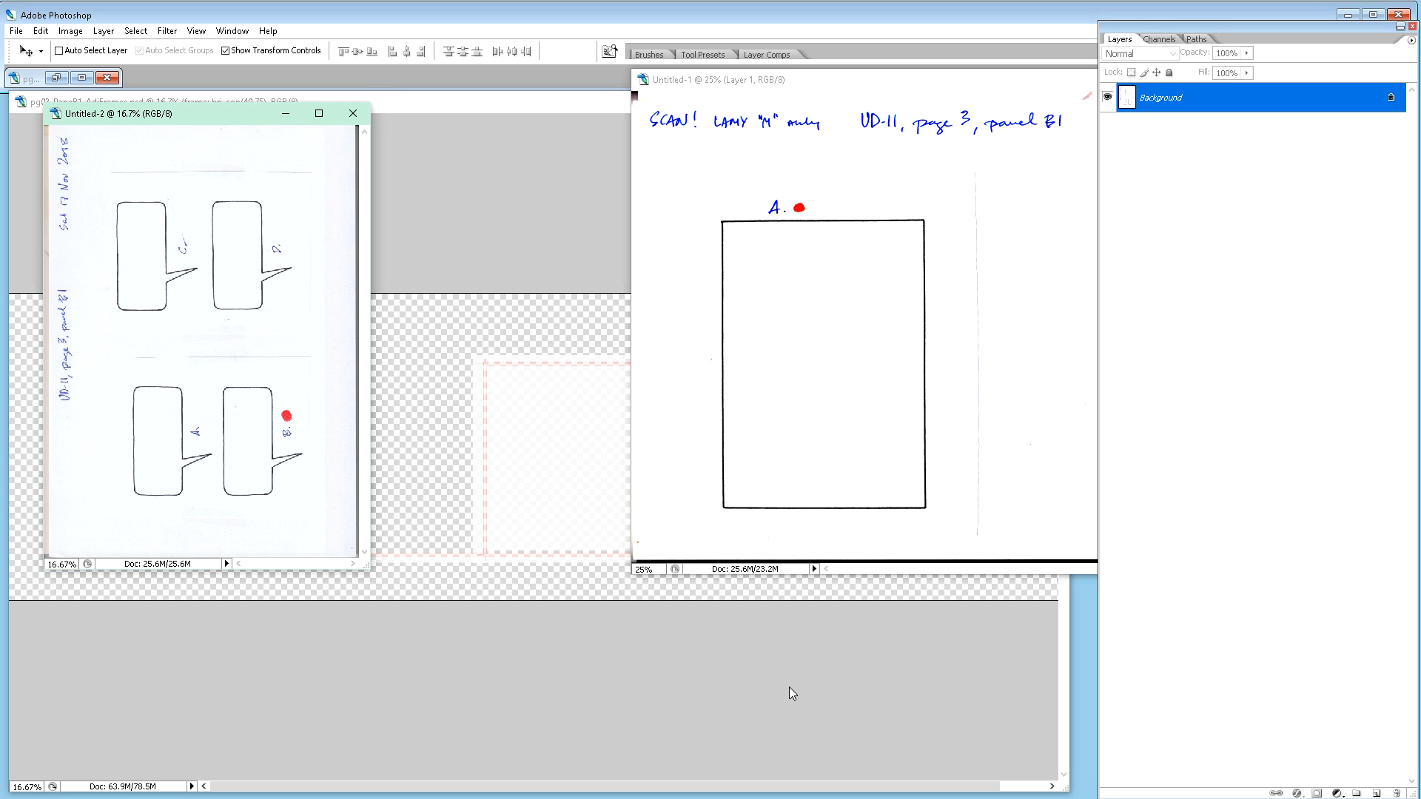
# Step: Rotate the balloon scan 90° clockwise and enlarge its view to 33.3% with the whole sheet showing
pyautogui.press('F3')
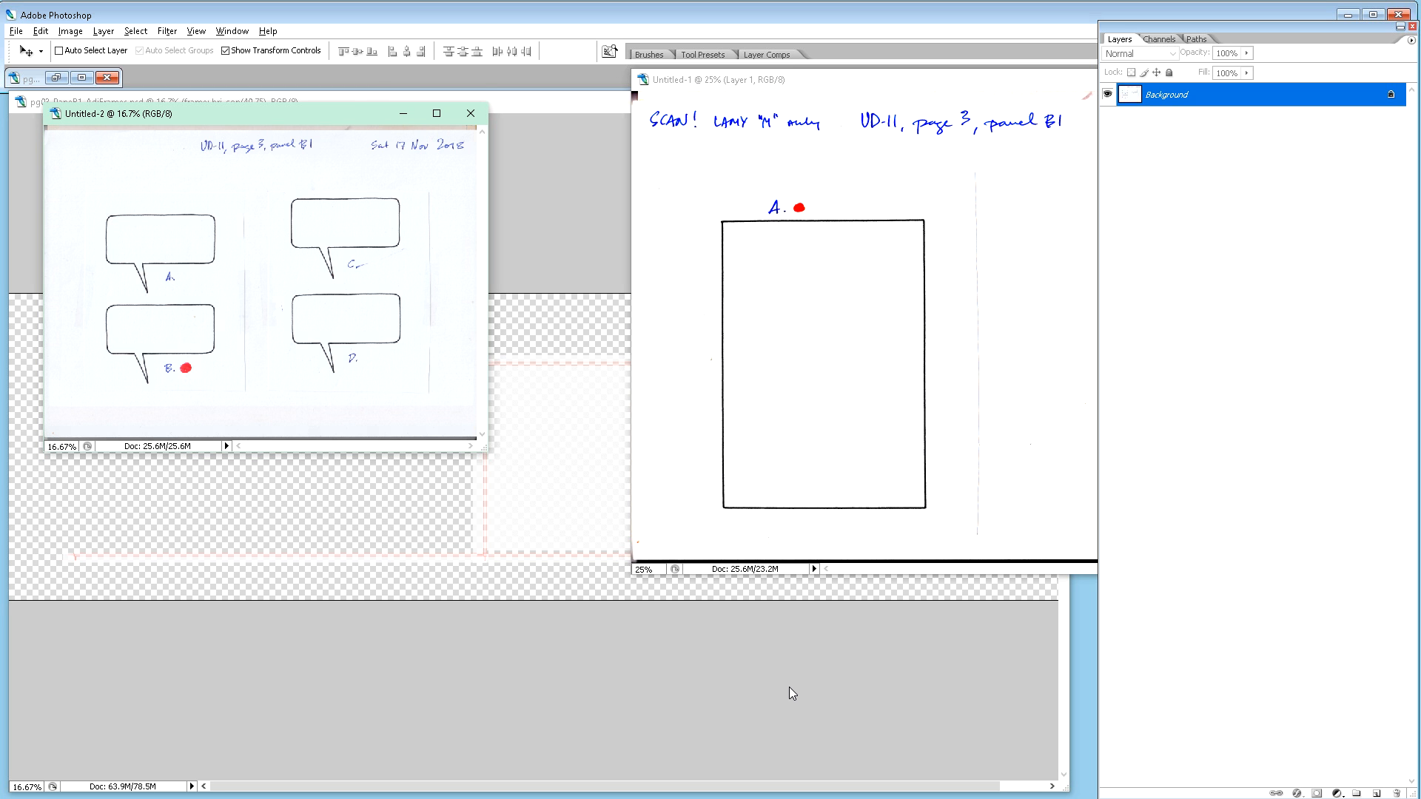
pyautogui.hotkey('ctrl', '+')
pyautogui.hotkey('ctrl', '+')
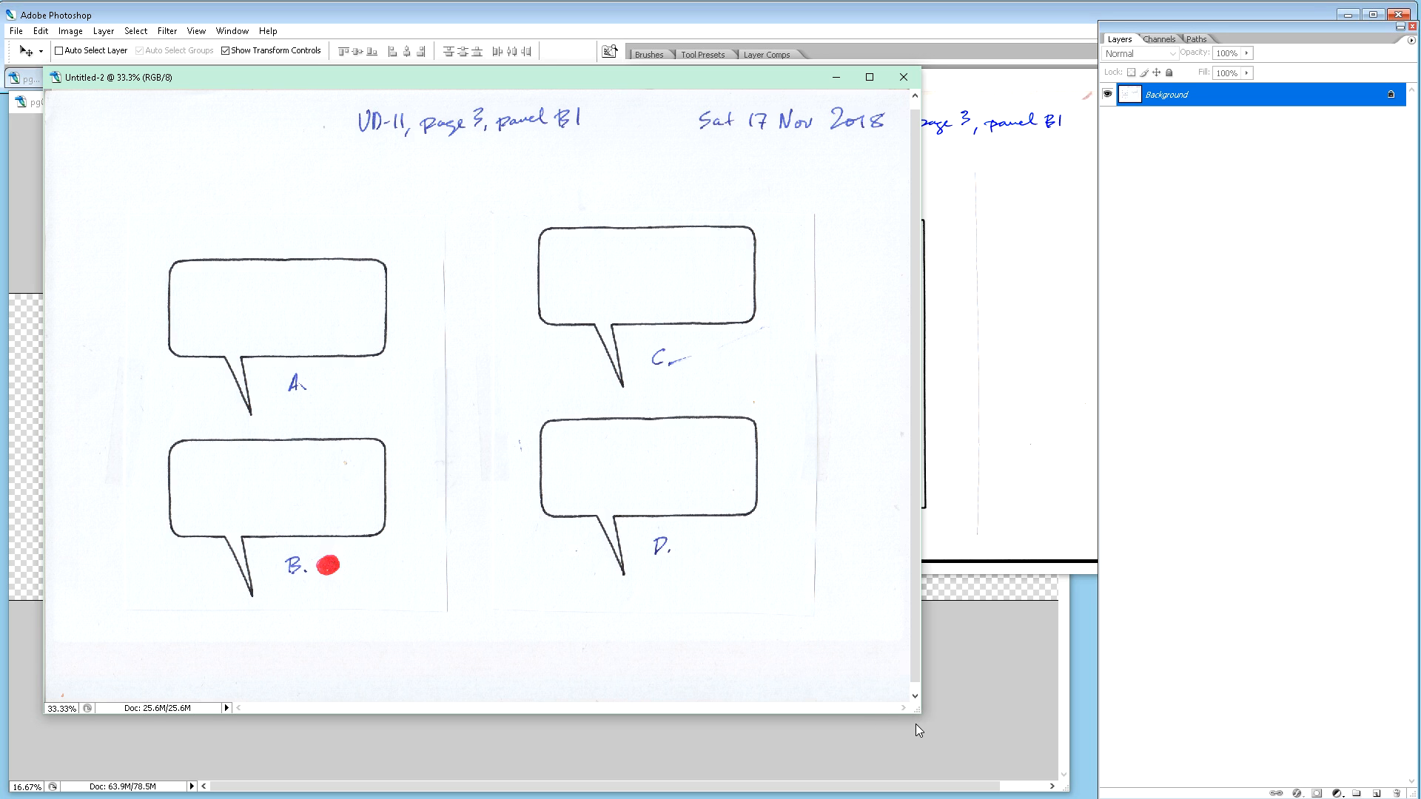
pyautogui.moveTo(916, 711); pyautogui.dragTo(976, 725)
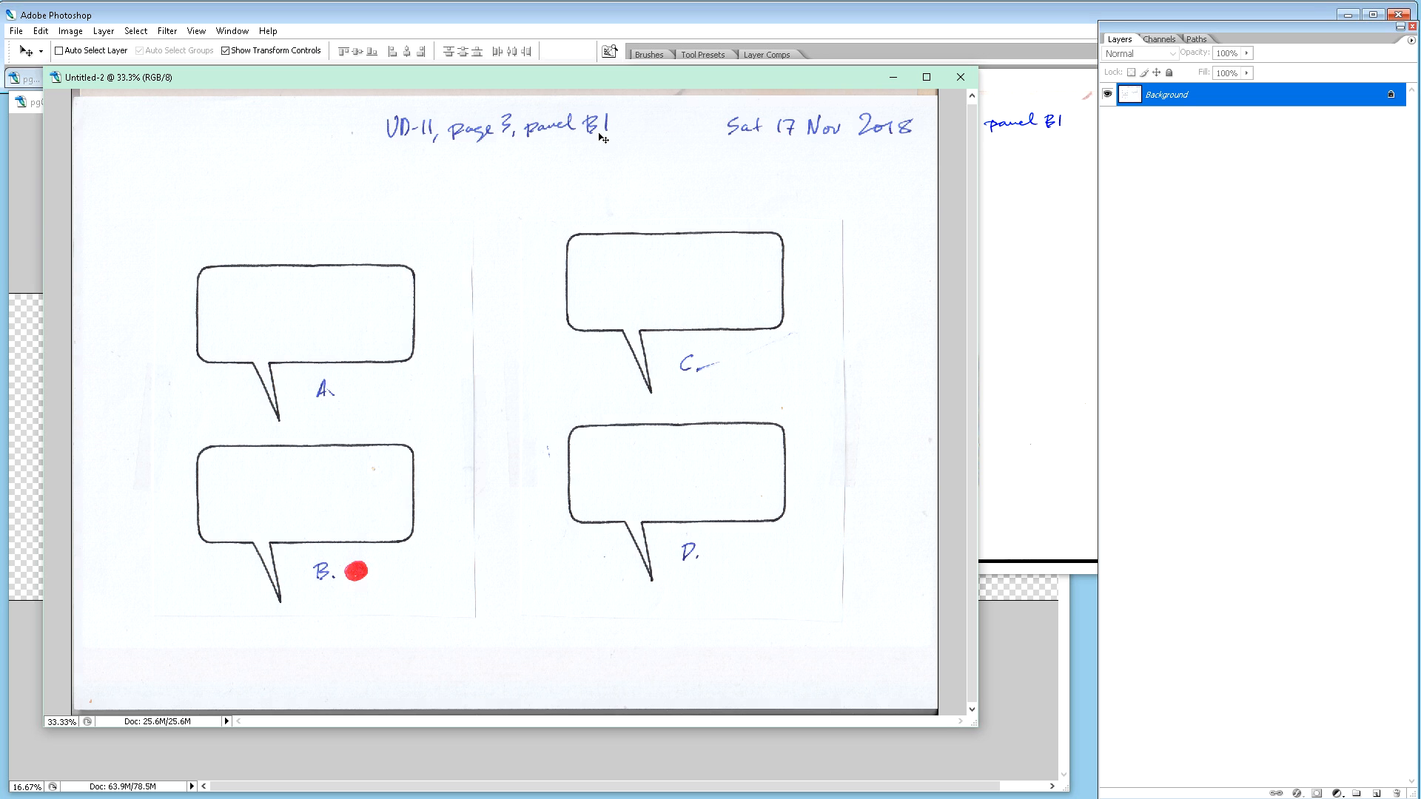
# Step: Save the balloon scan as pg03_PanelB1_ScanSheet_b_balloons.psd in the 1_ScanSheets folder
pyautogui.hotkey('ctrl', 's')
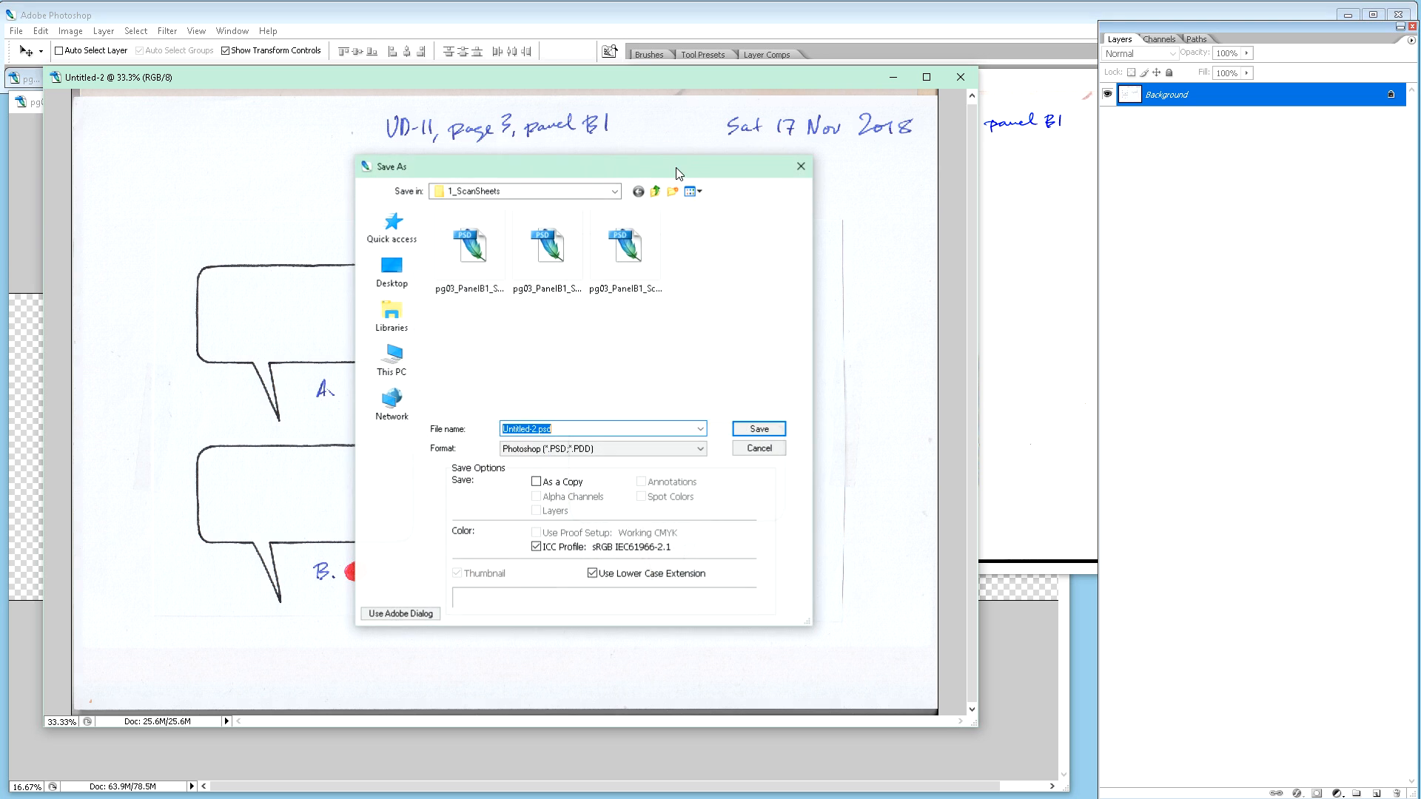
pyautogui.click(504, 246)
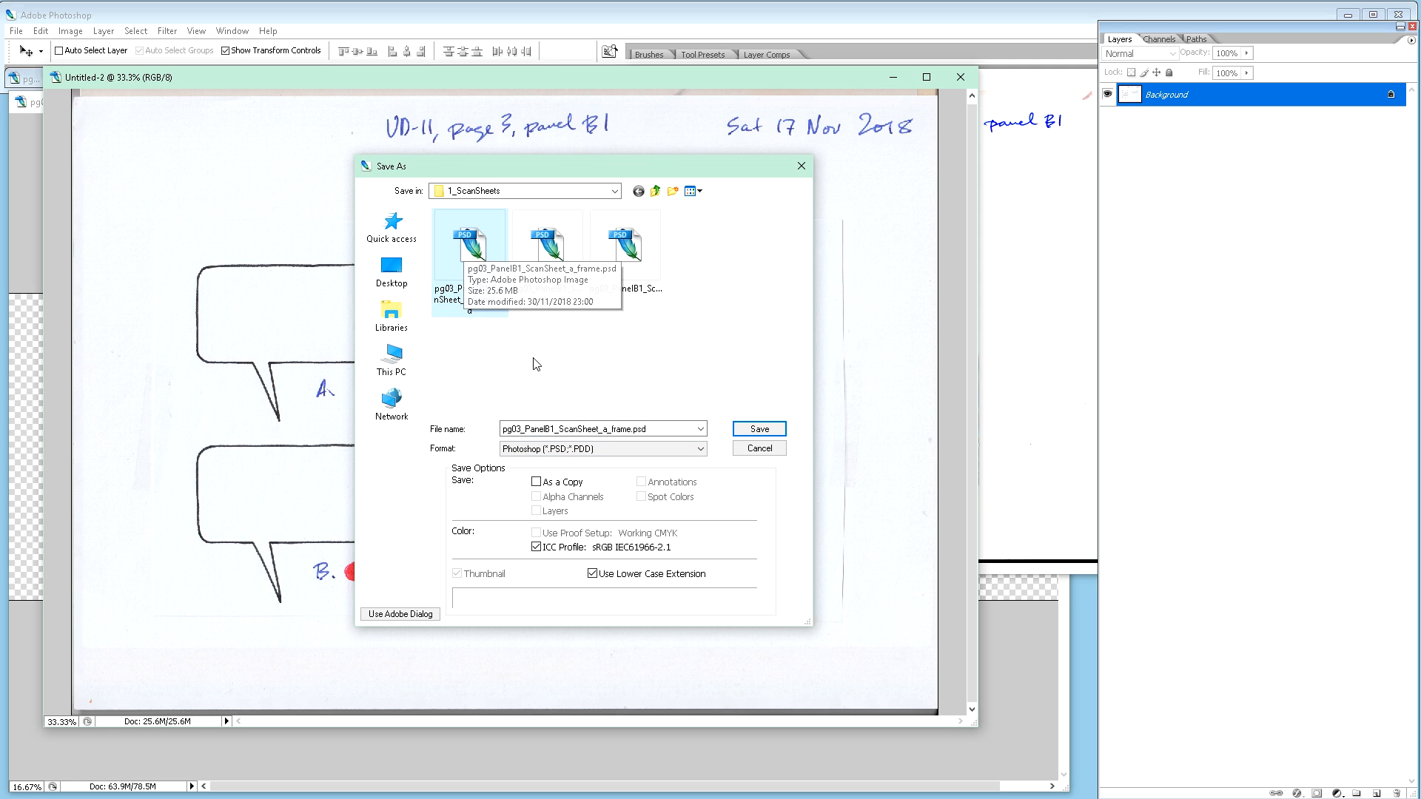
pyautogui.click(604, 430)
pyautogui.click(604, 430)
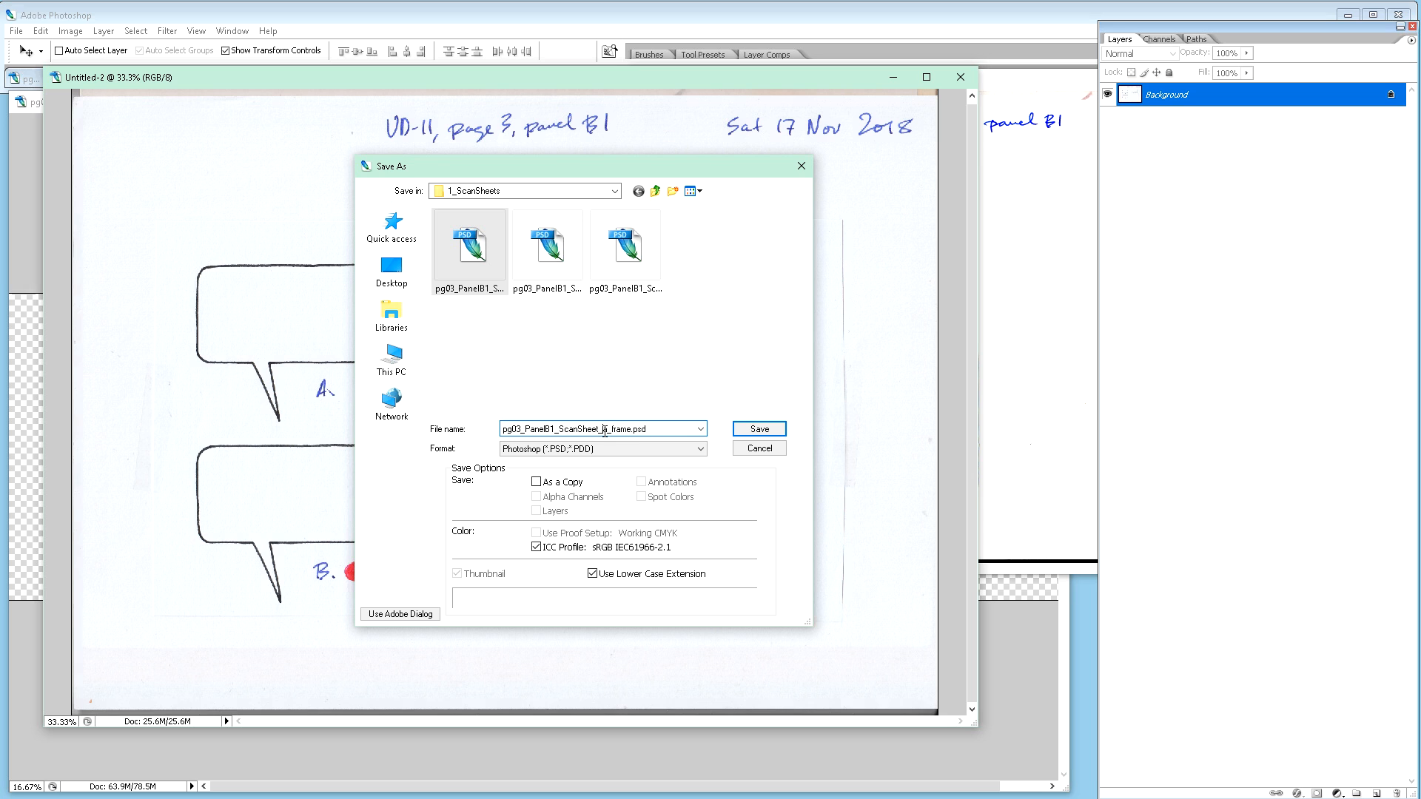
pyautogui.moveTo(604, 430); pyautogui.dragTo(631, 430)
pyautogui.write('b_balloons')
pyautogui.press('Return')
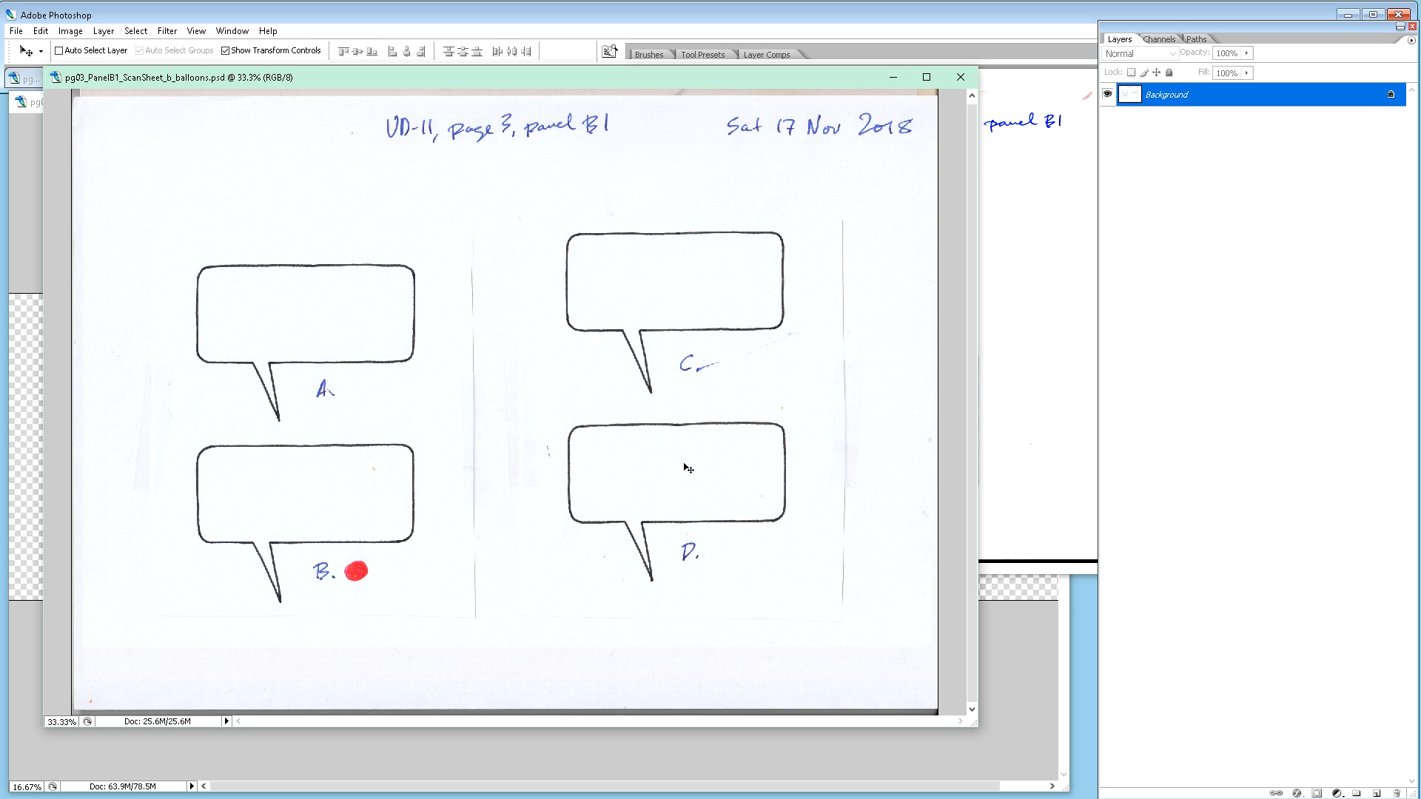
# Step: Copy the entire balloon scan into a new document, with its brightness and contrast increased
pyautogui.hotkey('ctrl', 'n')
pyautogui.press('Return')
pyautogui.hotkey('ctrl', 'v')
pyautogui.moveTo(375, 131); pyautogui.dragTo(1152, 292)
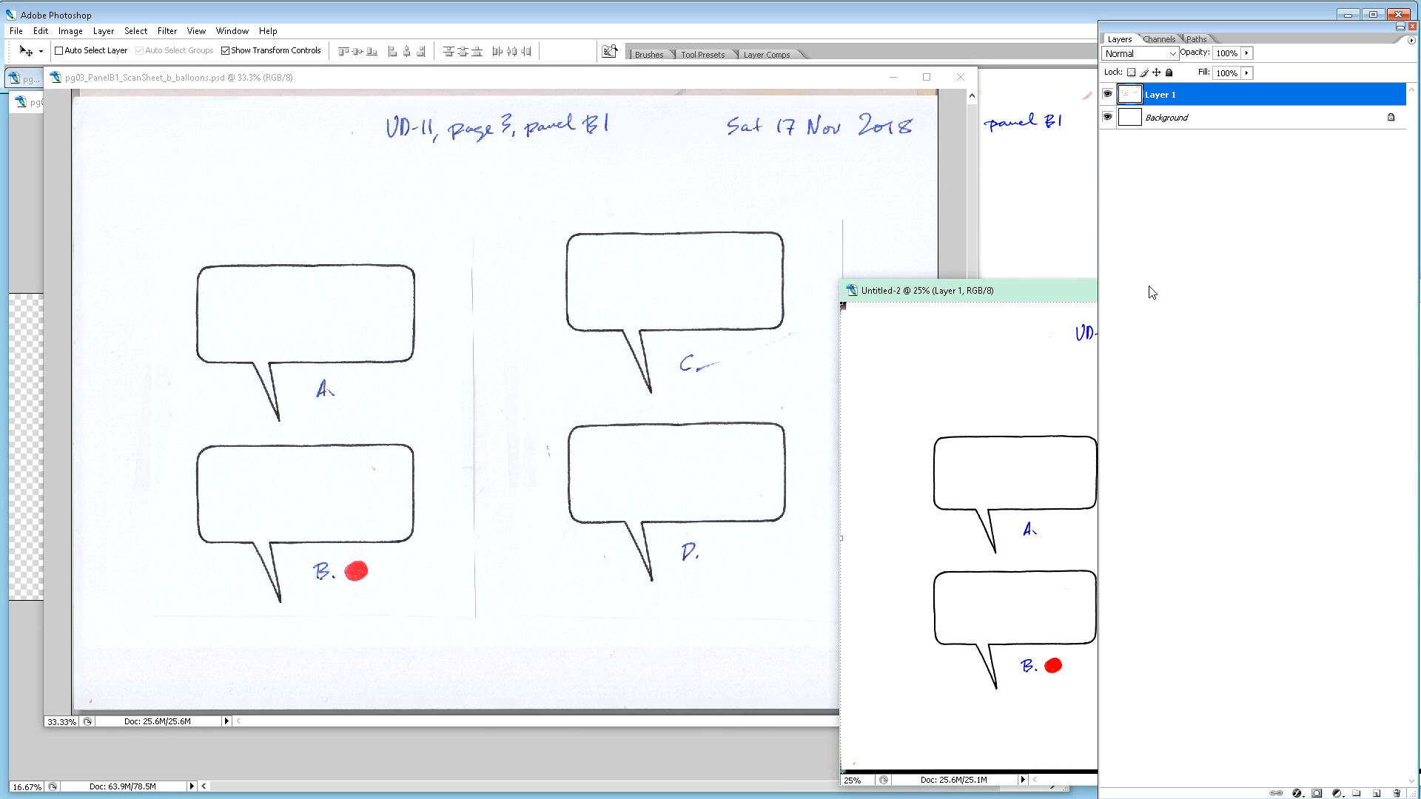
# Step: Close pg03_PanelB1_ScanSheet_b_balloons.psd and shift the two untitled document windows so the AdjFrames canvas is less covered
pyautogui.click(812, 78)
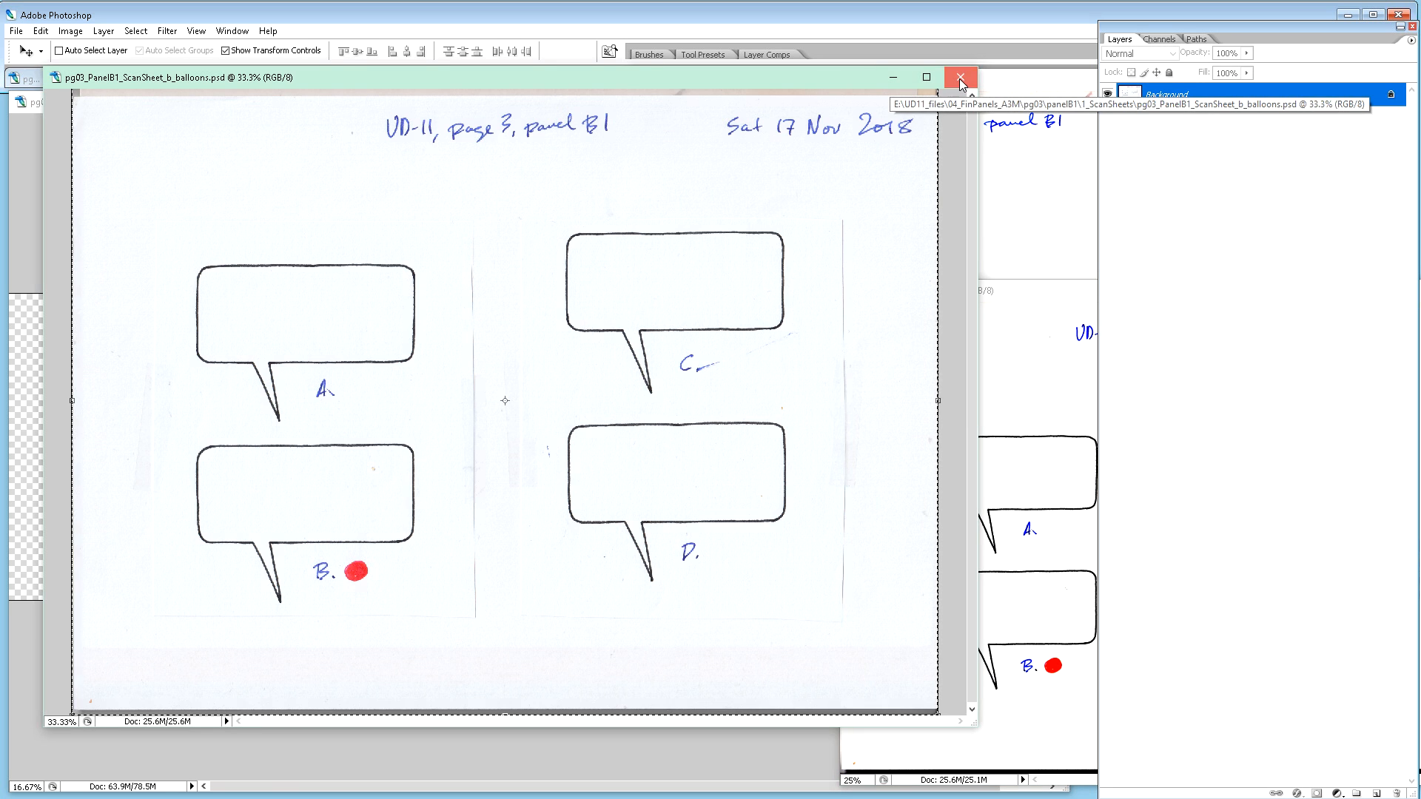
pyautogui.click(960, 78)
pyautogui.moveTo(967, 305); pyautogui.dragTo(966, 344)
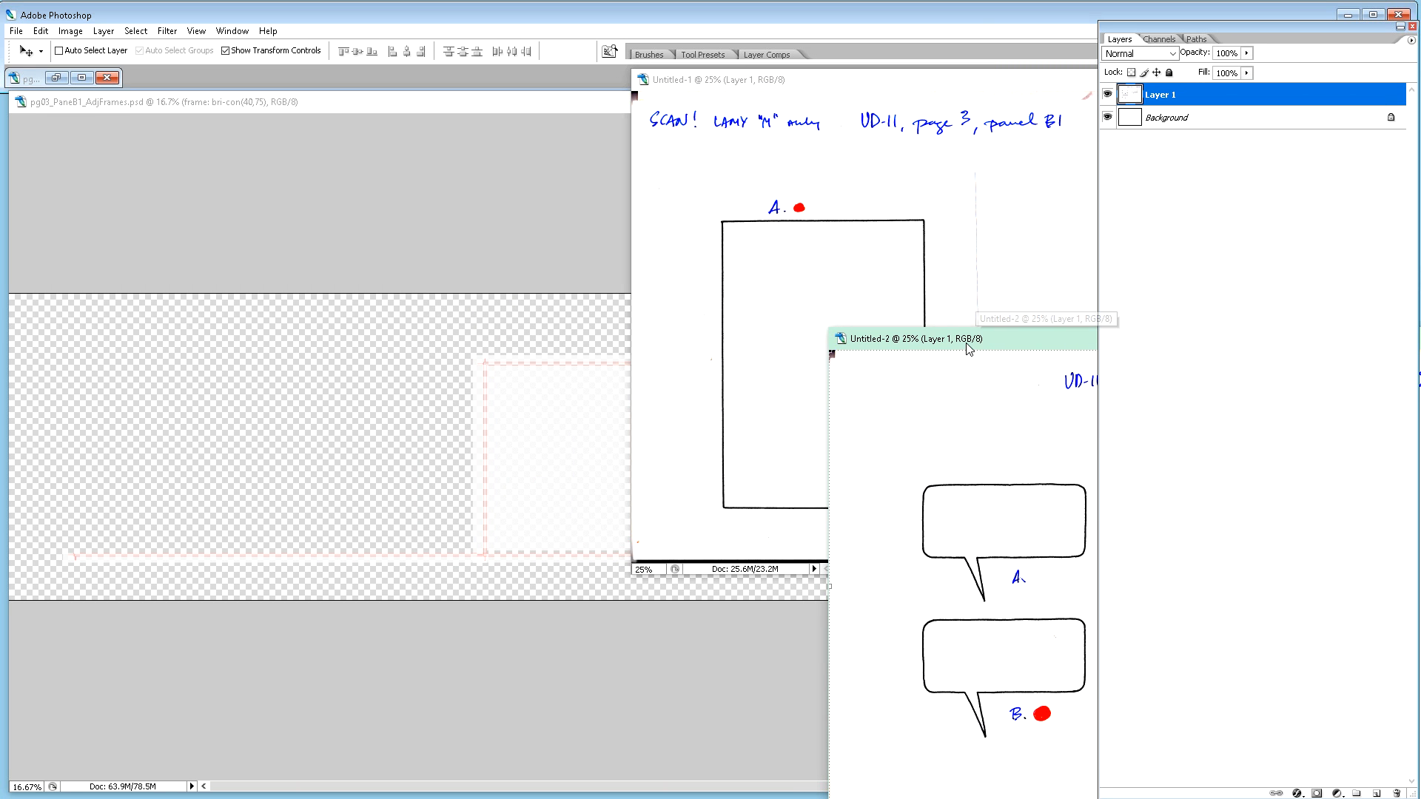
pyautogui.moveTo(921, 83); pyautogui.dragTo(1016, 86)
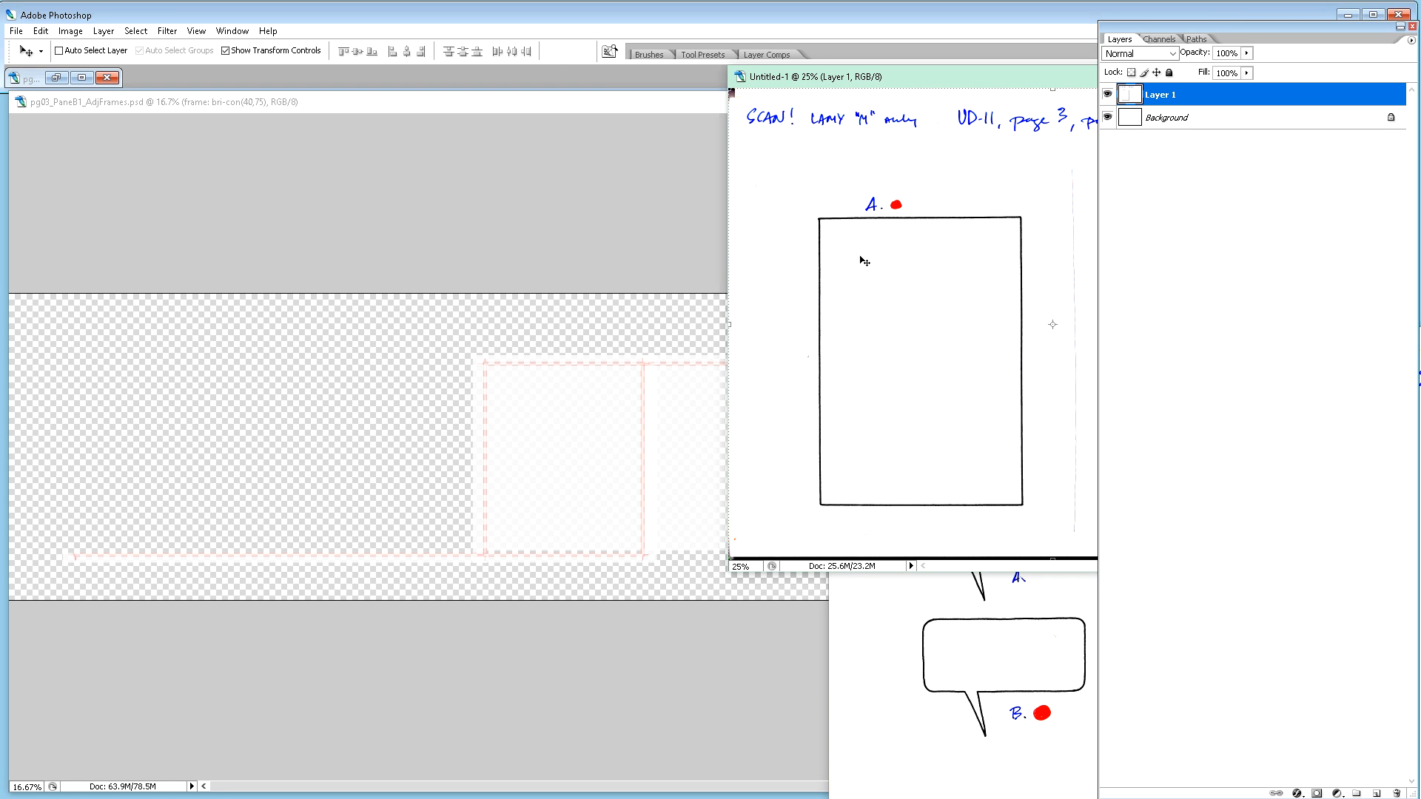
# Step: Copy hand-drawn frame A from Untitled-1 and paste it into the UNMODIFIED OBJECTS group of pg03_PaneB1_AdjFrames.psd
pyautogui.press('m')
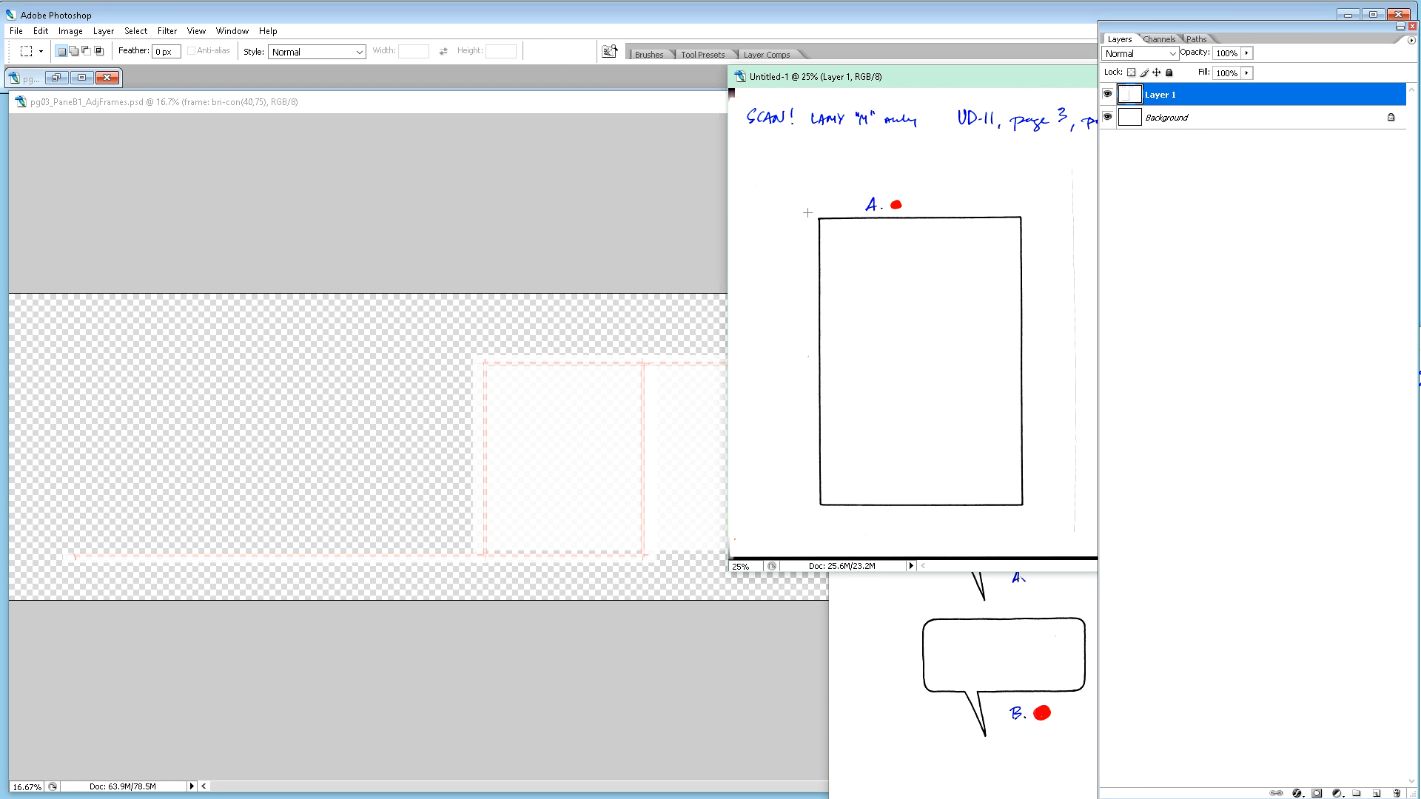
pyautogui.moveTo(810, 211)
pyautogui.mouseDown()
pyautogui.moveTo(945, 403)
pyautogui.moveTo(1070, 511)
pyautogui.moveTo(1031, 515)
pyautogui.mouseUp()
pyautogui.click(621, 104)
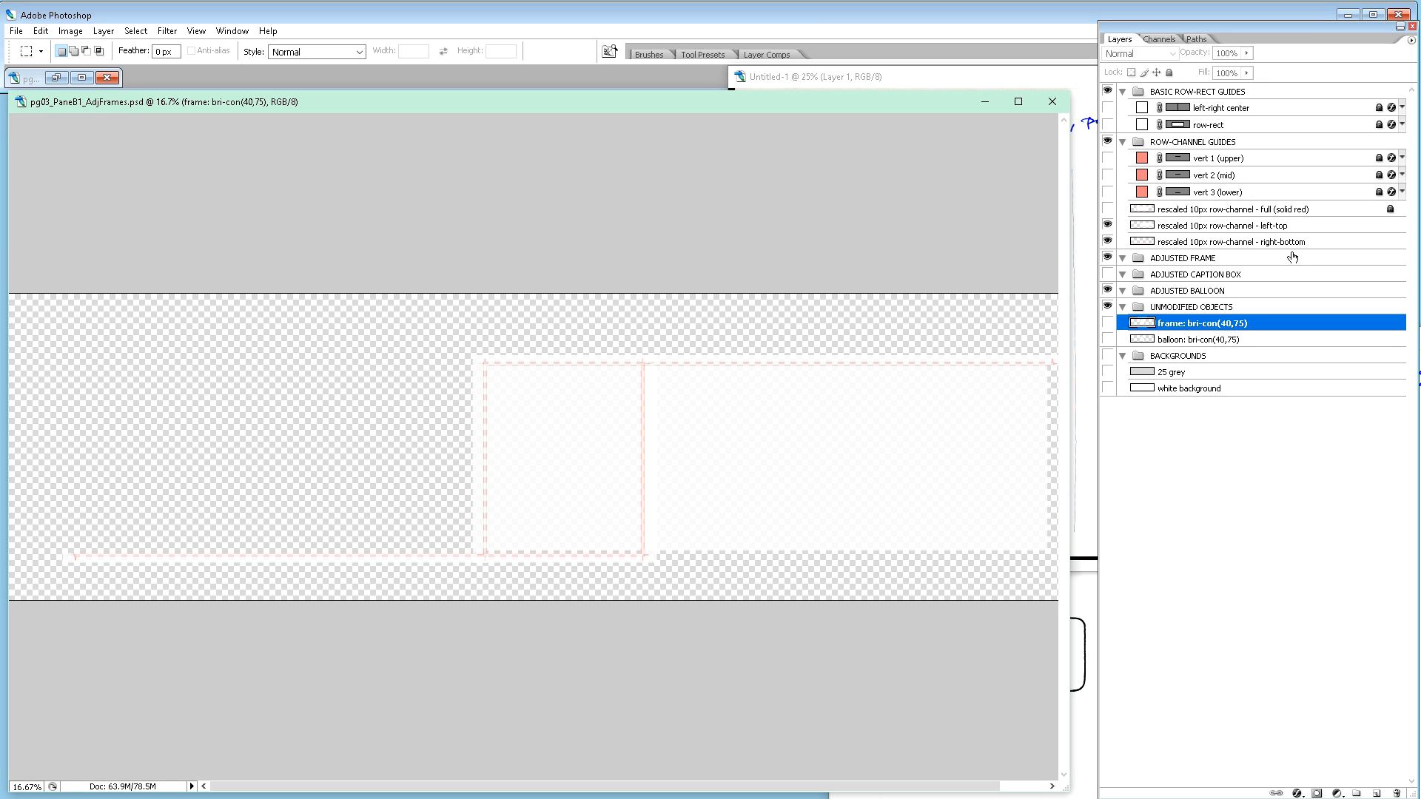
pyautogui.hotkey('ctrl', 'v')
# Step: Rename the pasted frame layer "frame A: bri-con(40,75)", reusing the name of the existing frame layer
pyautogui.doubleClick(1200, 341)
pyautogui.hotkey('ctrl', 'c')
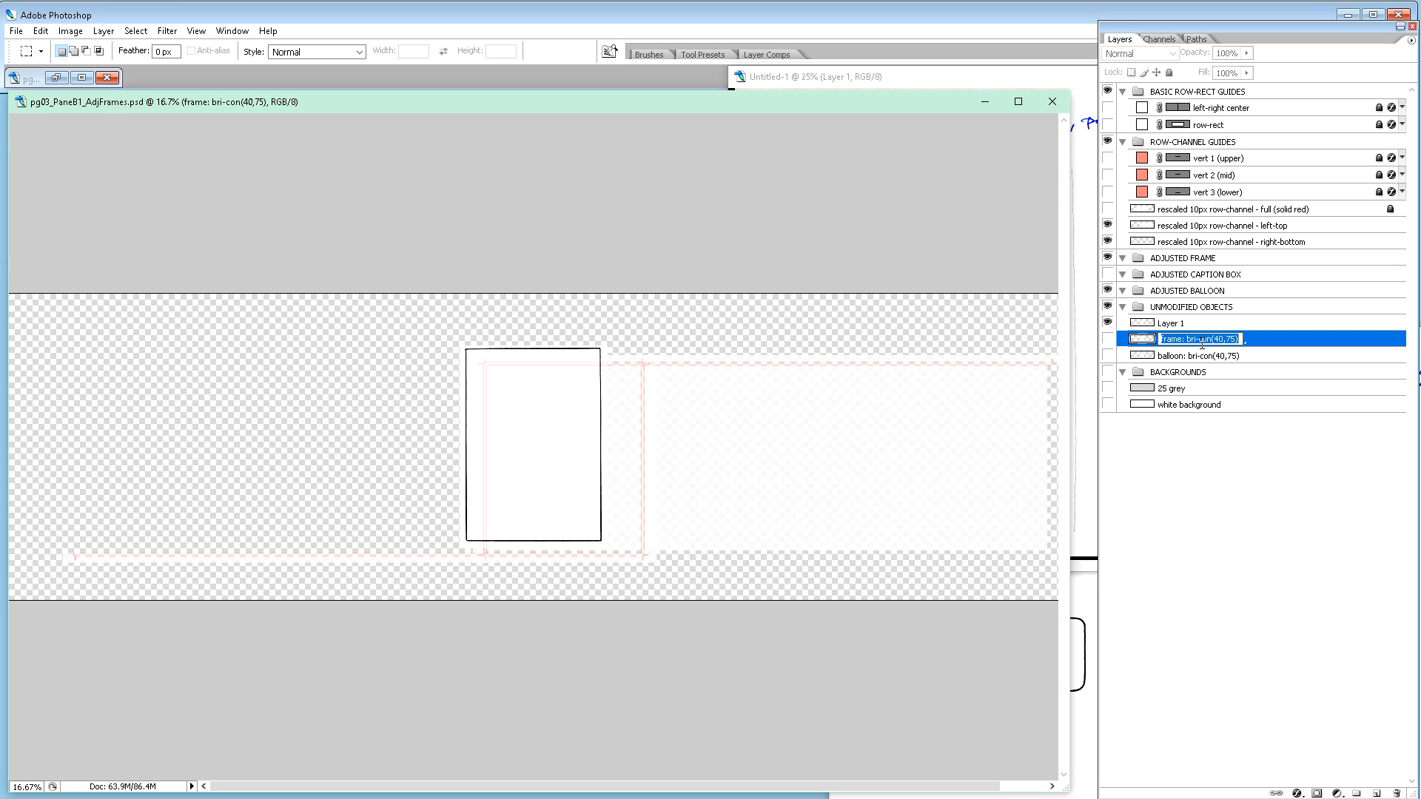
pyautogui.doubleClick(1168, 325)
pyautogui.hotkey('ctrl', 'v')
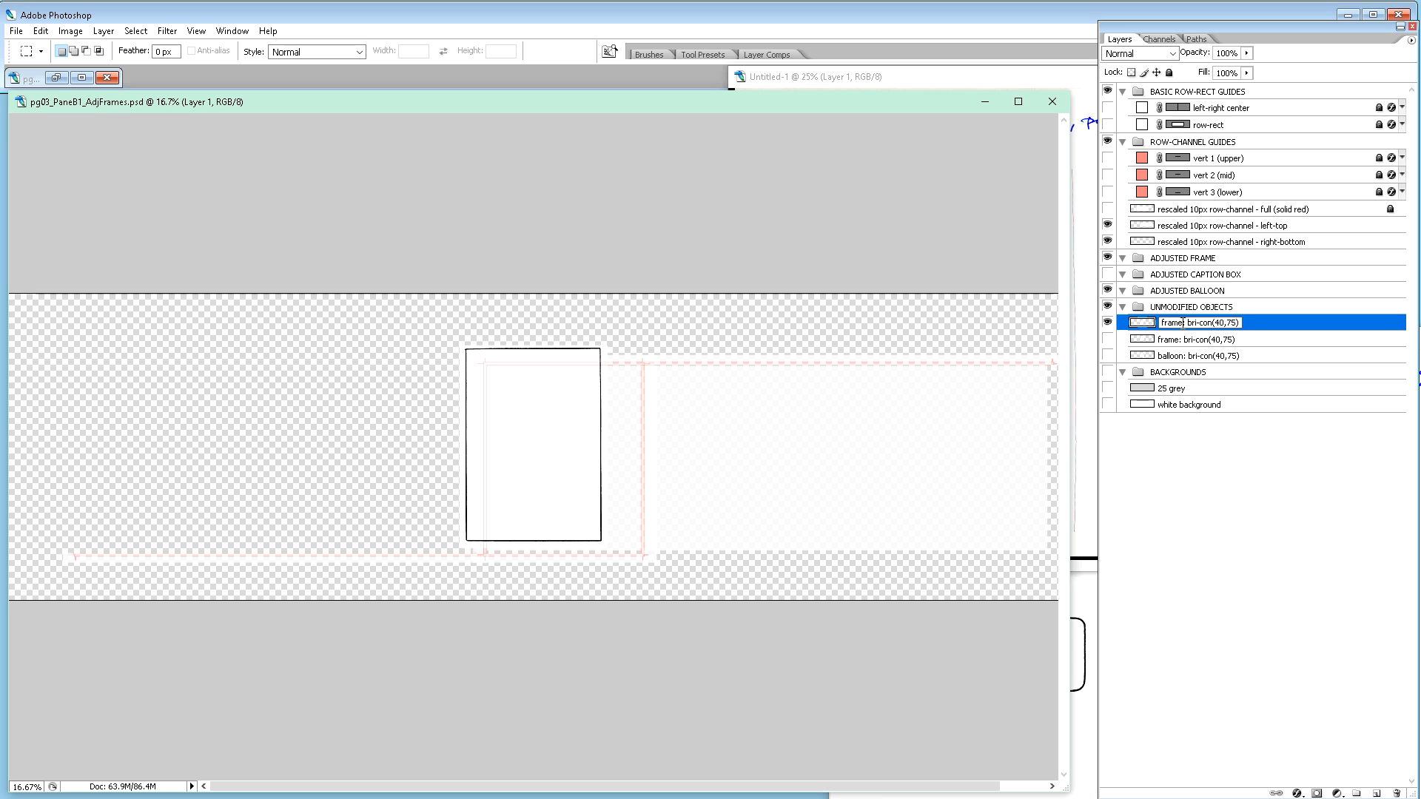
pyautogui.write('A')
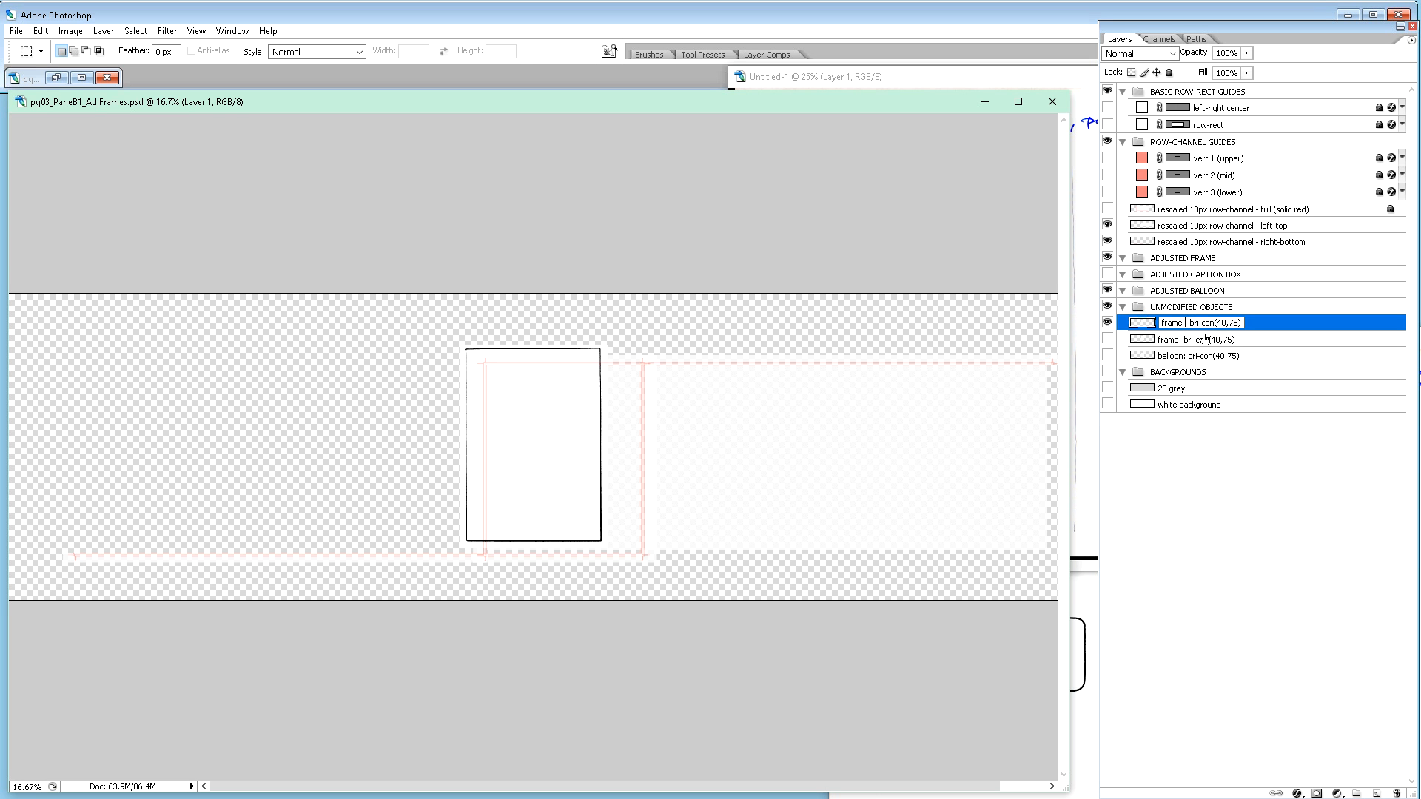
pyautogui.press('Return')
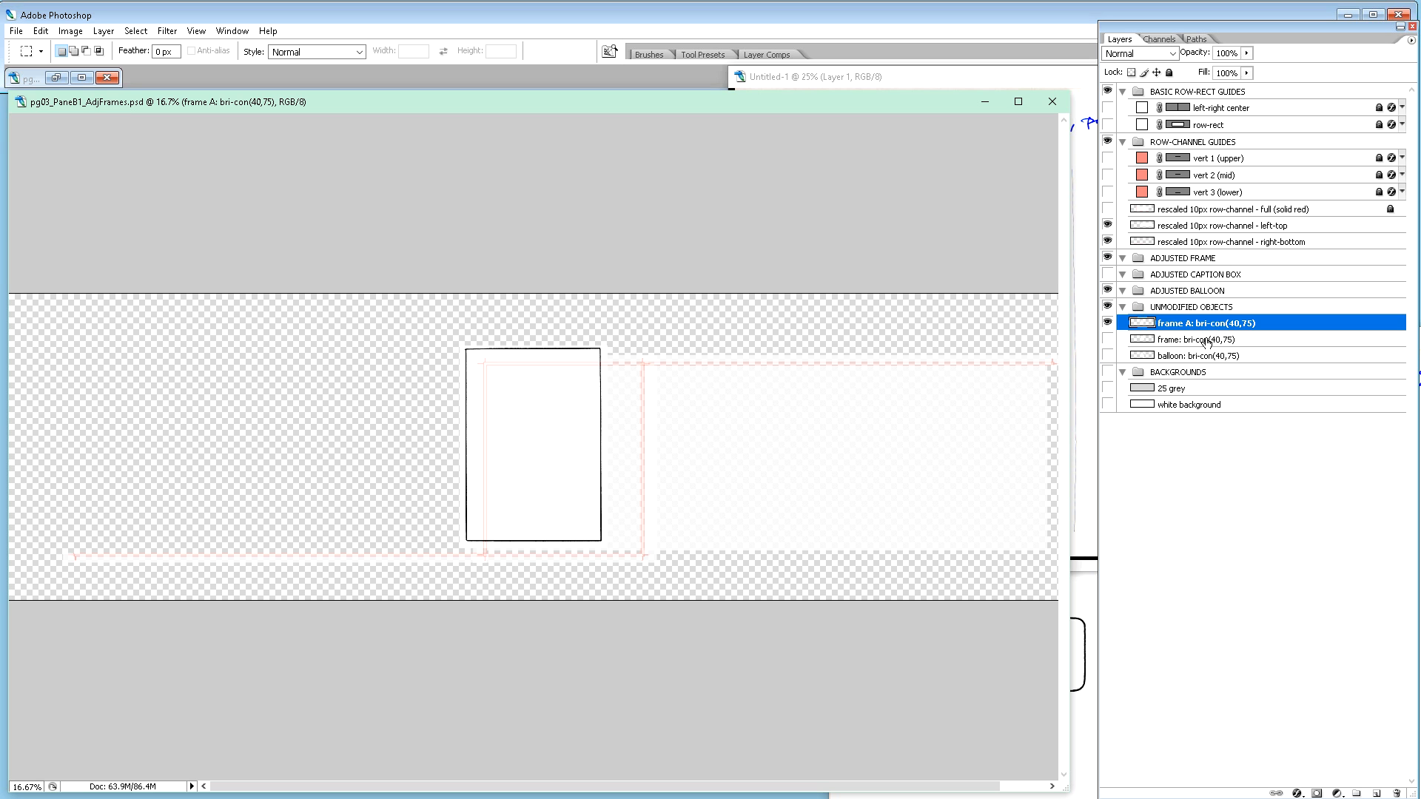
# Step: Delete the old hidden layer "frame: bri-con(40,75)" from the UNMODIFIED OBJECTS group
pyautogui.click(1206, 340)
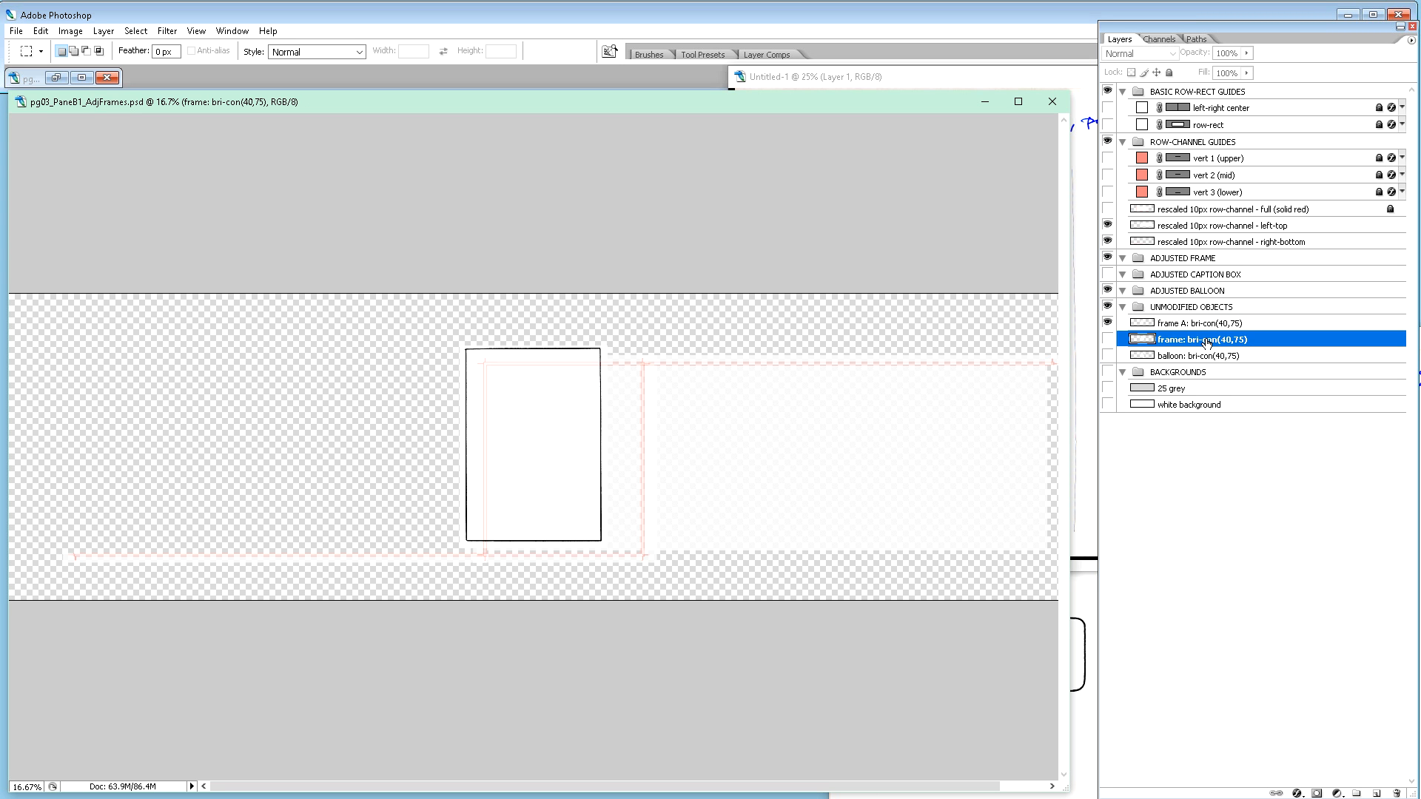
pyautogui.press('v')
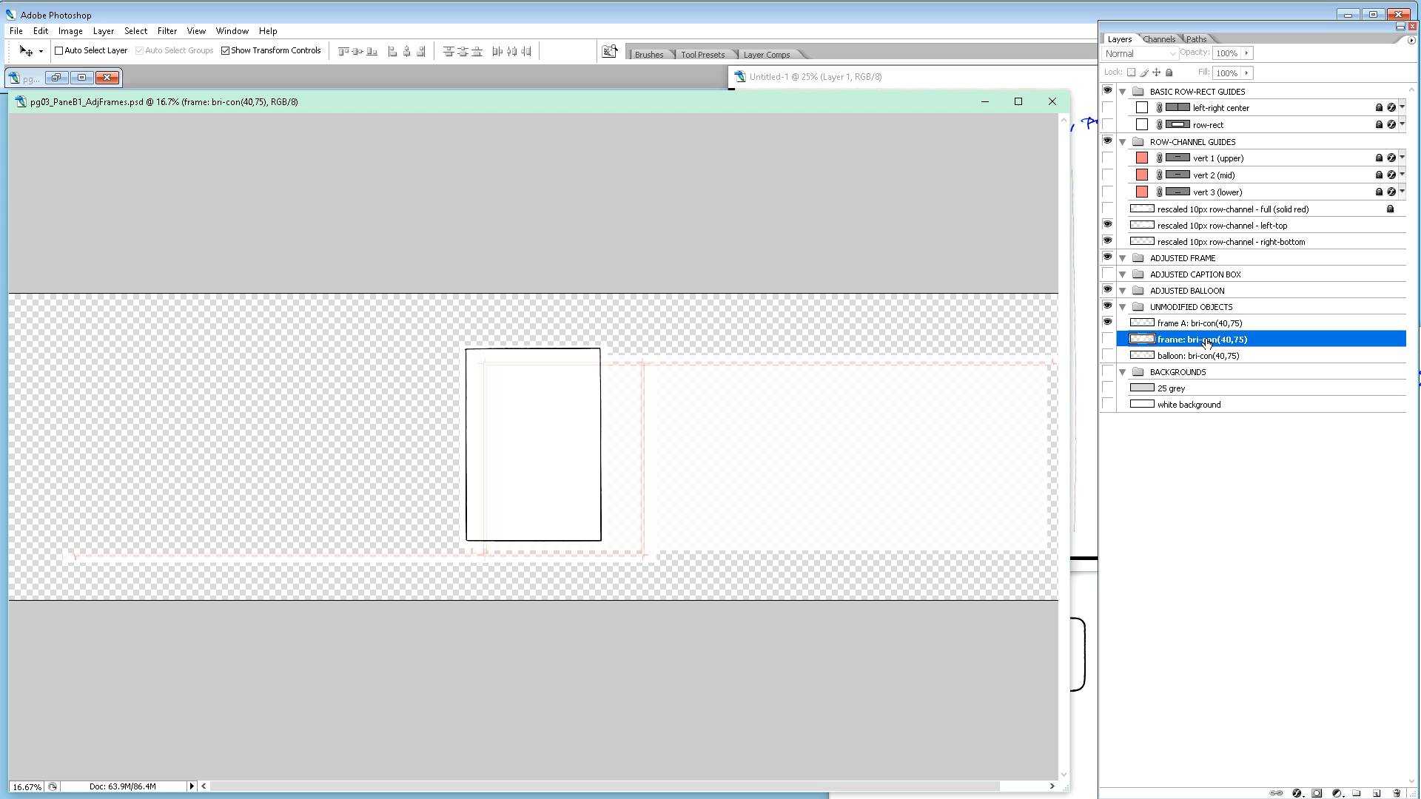
pyautogui.press('Delete')
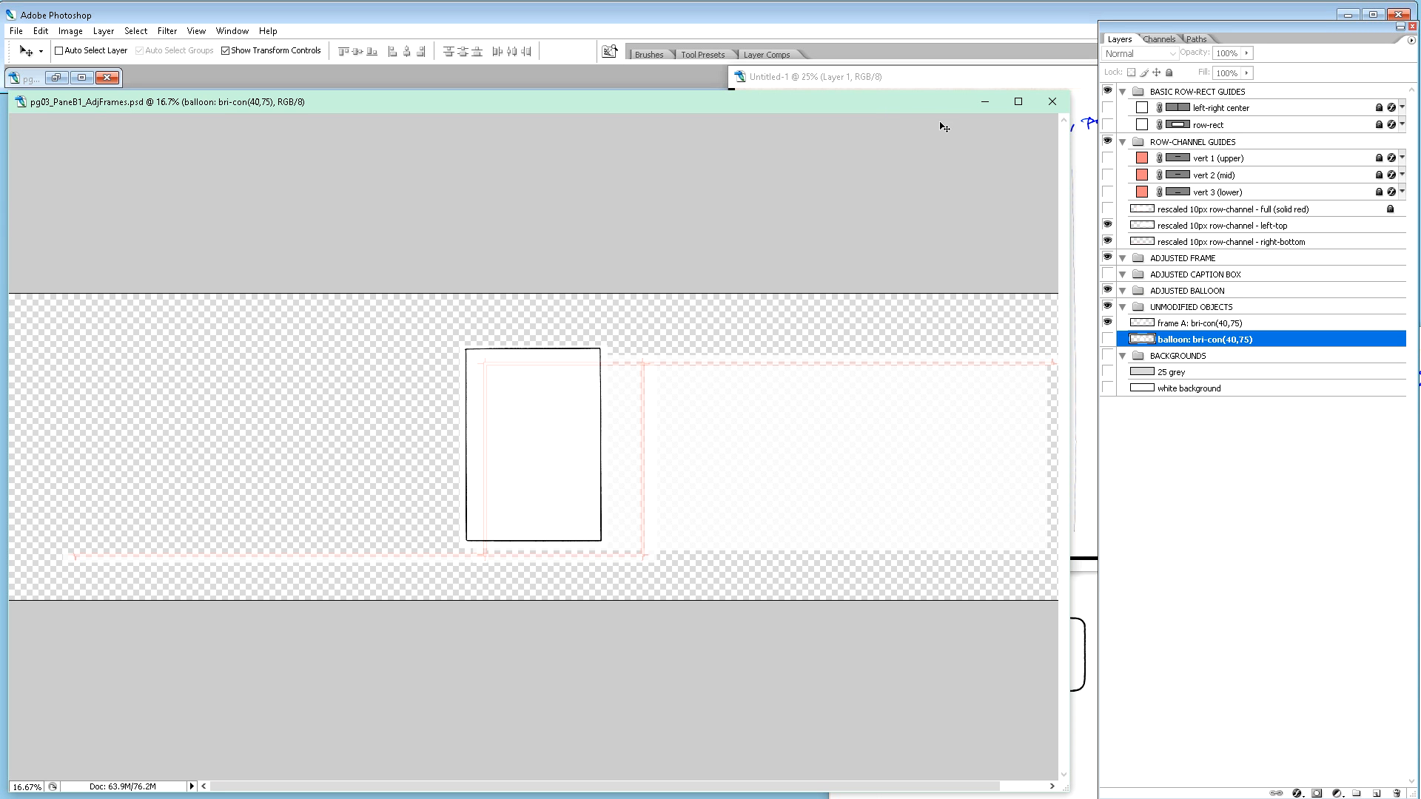
# Step: Move the AdjFrames document window aside and close the Untitled-1 frame scan without saving it
pyautogui.moveTo(886, 103); pyautogui.dragTo(624, 93)
pyautogui.click(917, 78)
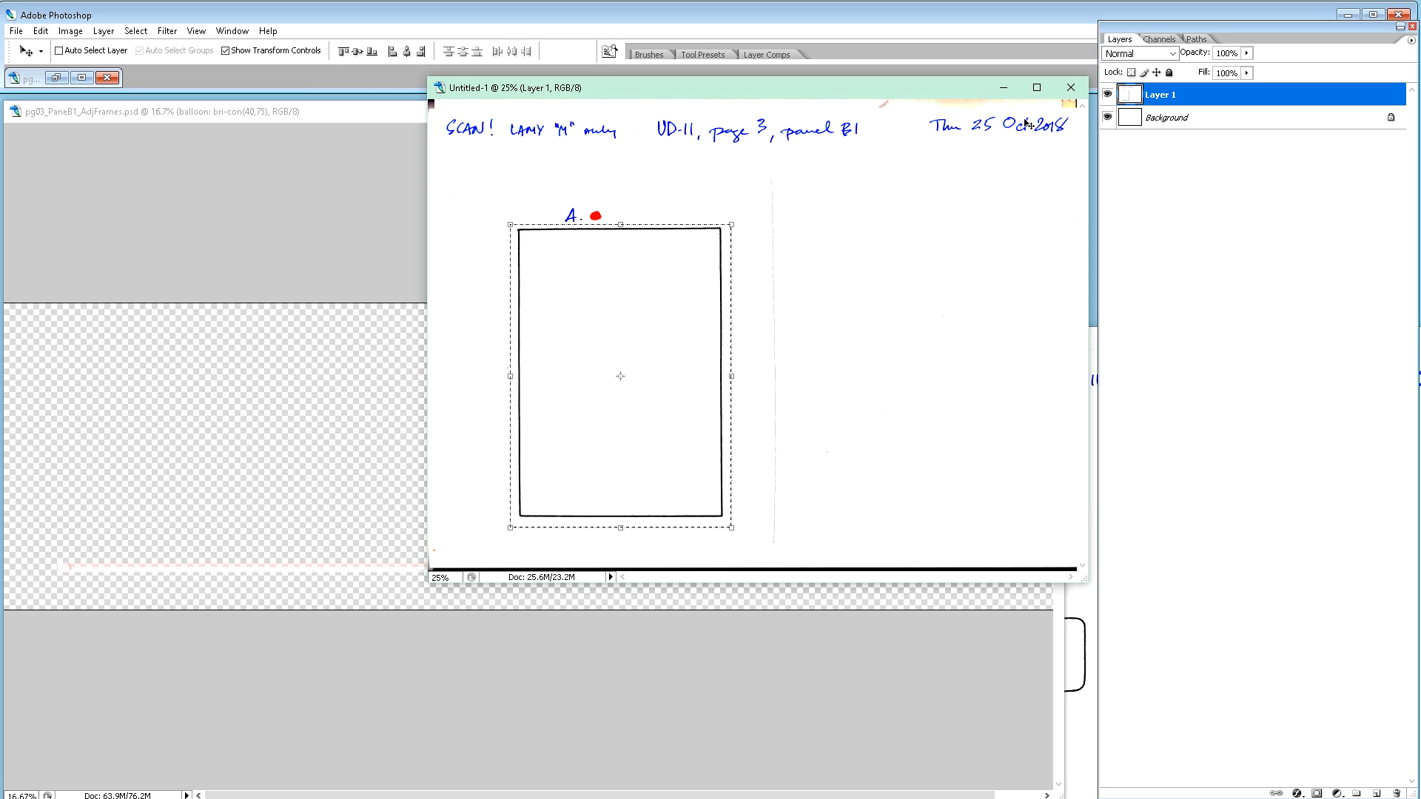
pyautogui.click(1071, 87)
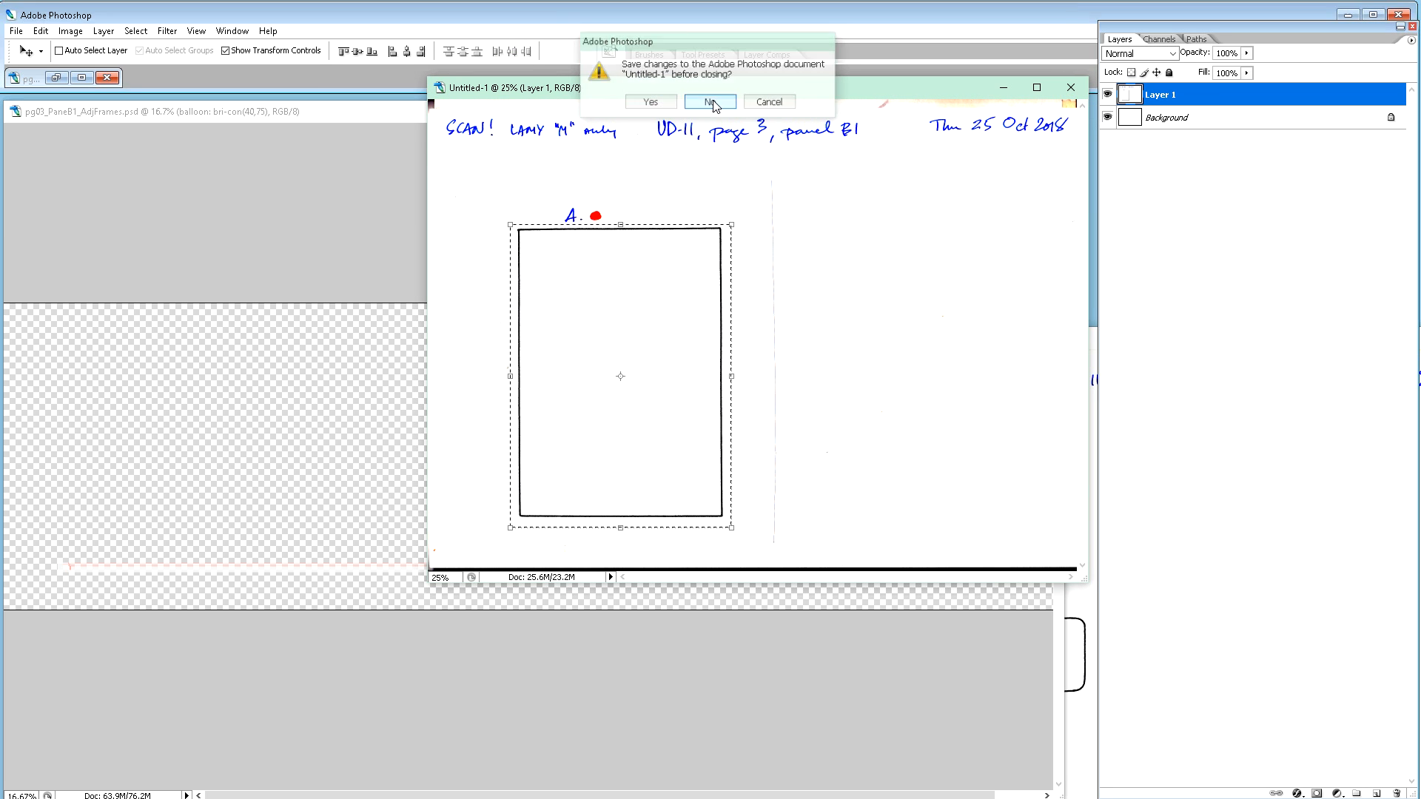
pyautogui.click(709, 103)
# Step: Copy hand-drawn balloon B from Untitled-2 and paste it into the UNMODIFIED OBJECTS group of pg03_PaneB1_AdjFrames.psd
pyautogui.moveTo(1074, 348); pyautogui.dragTo(941, 220)
pyautogui.press('m')
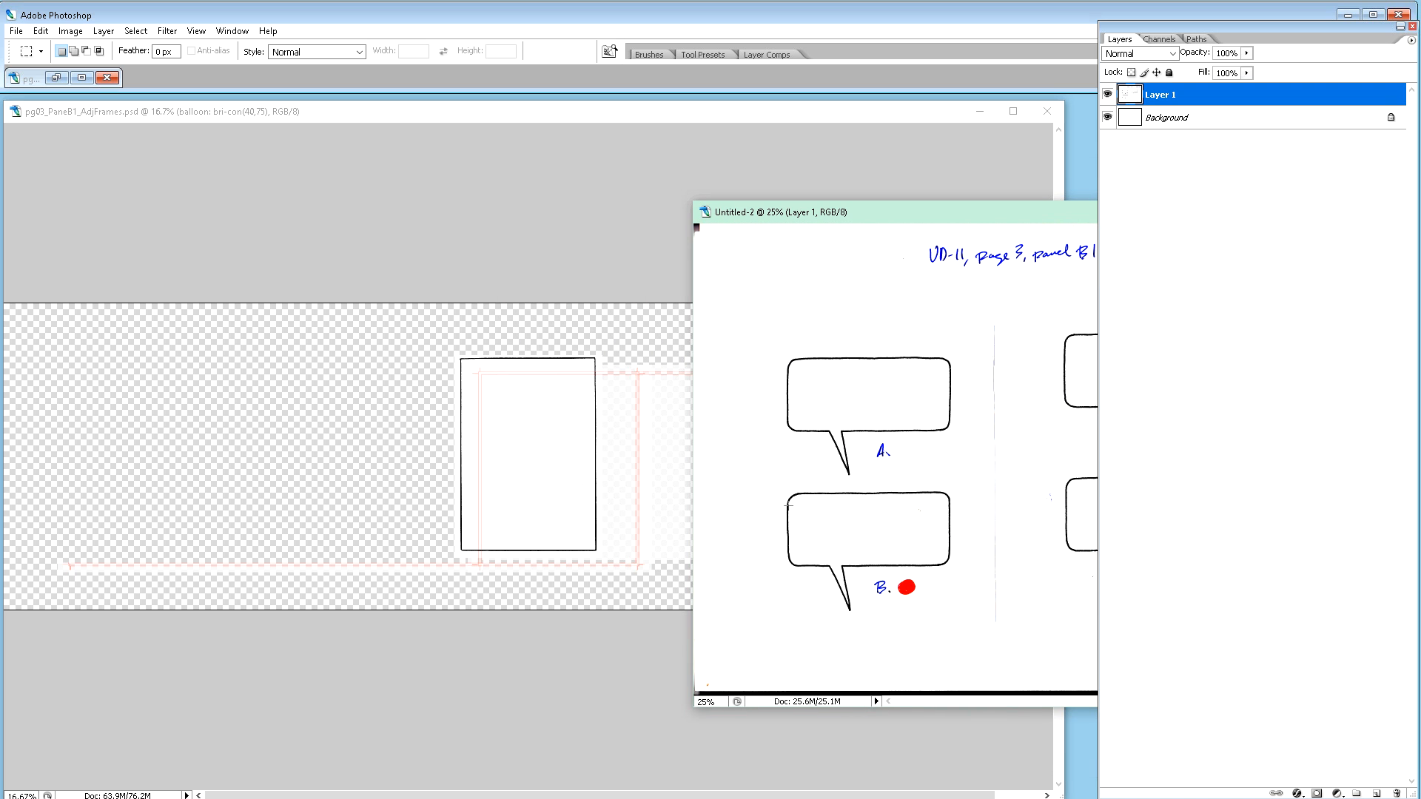
pyautogui.moveTo(781, 489); pyautogui.dragTo(958, 616)
pyautogui.press('alt')
pyautogui.moveTo(978, 640); pyautogui.dragTo(862, 575)
pyautogui.click(598, 588)
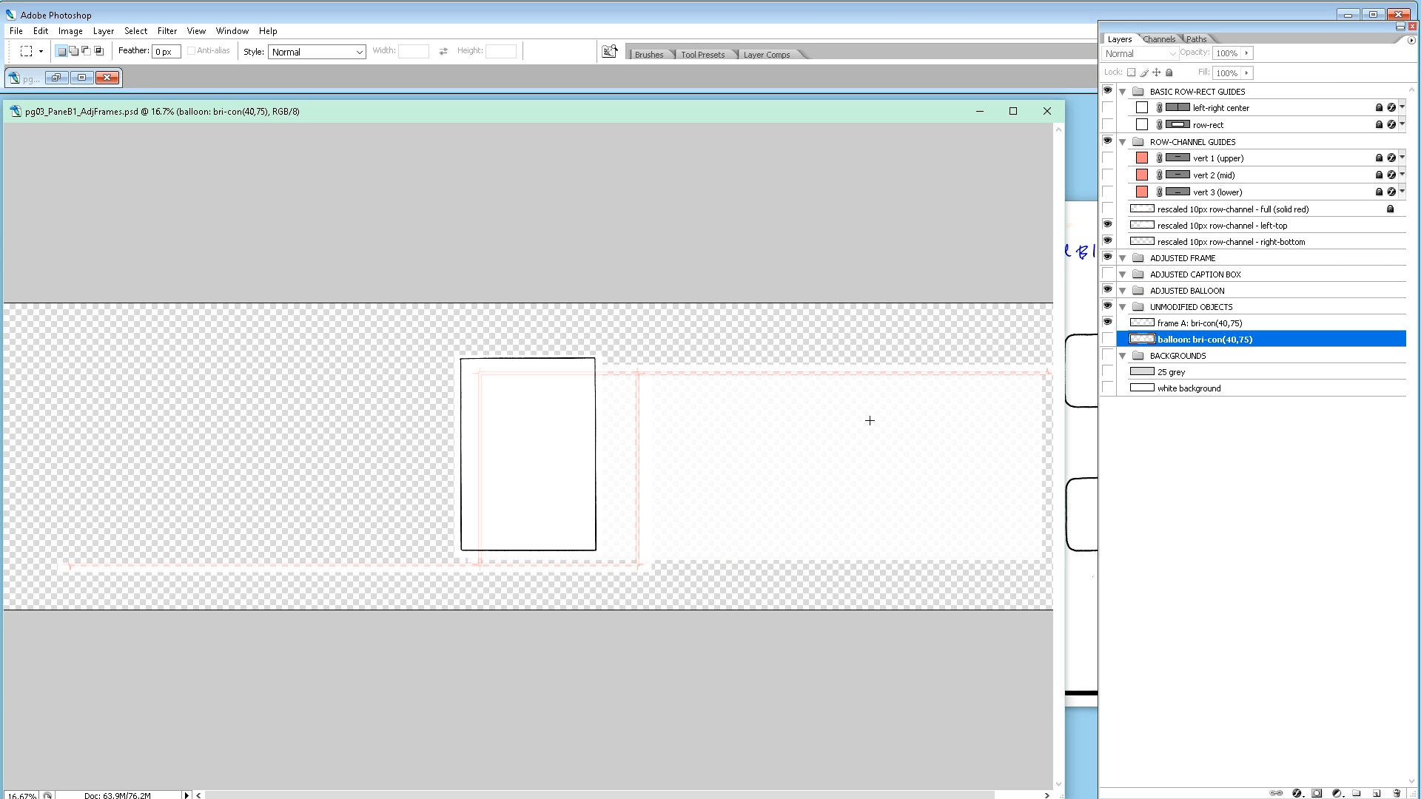
pyautogui.hotkey('ctrl', 'v')
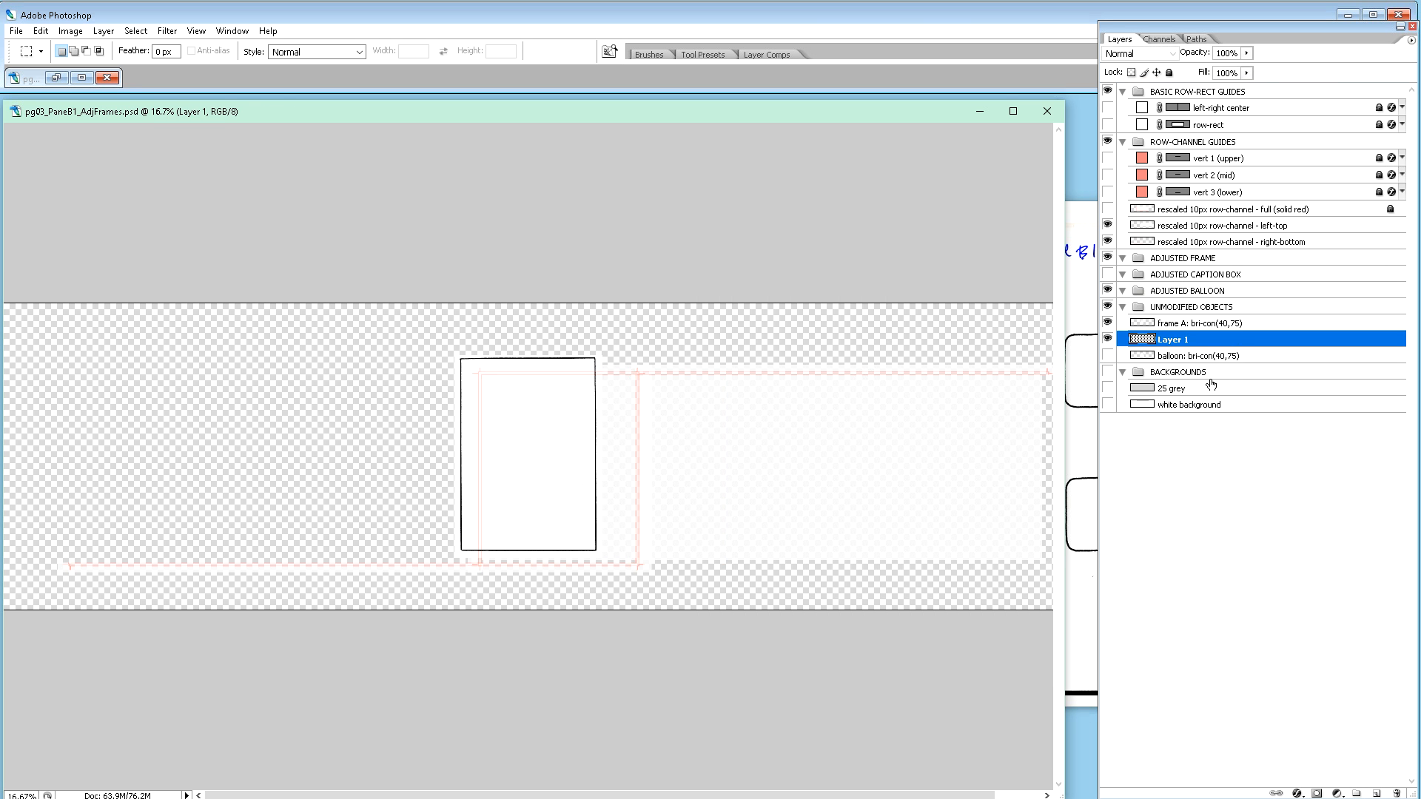
# Step: Rename the pasted balloon layer "balloon B: bri-con(40,75)", reusing the name of the existing balloon layer
pyautogui.doubleClick(1188, 356)
pyautogui.hotkey('ctrl', 'c')
pyautogui.doubleClick(1187, 340)
pyautogui.hotkey('ctrl', 'v')
pyautogui.click(1186, 339)
pyautogui.write('B')
# Step: Delete the old hidden layer "balloon: bri-con(40,75)" from the UNMODIFIED OBJECTS group
pyautogui.click(1191, 358)
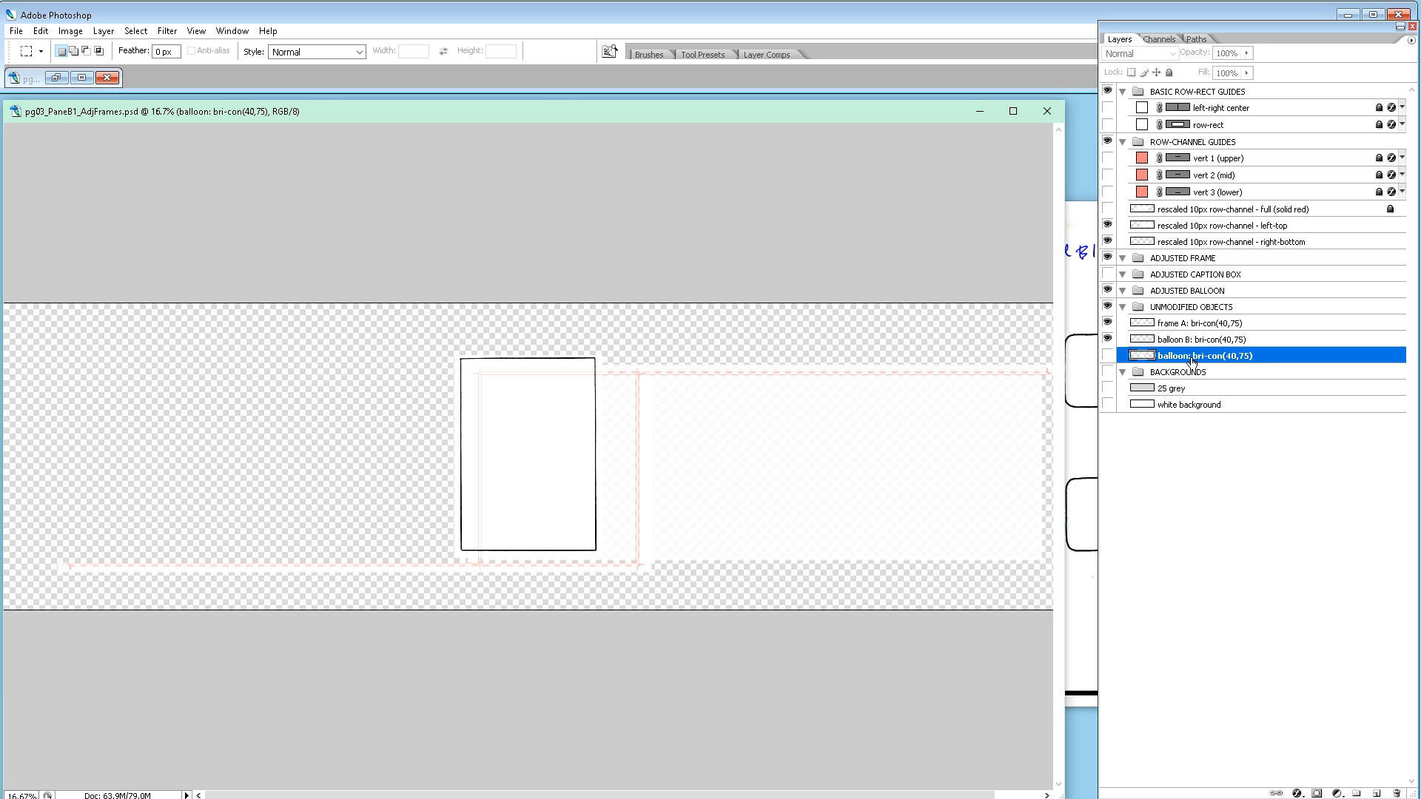
pyautogui.press('v')
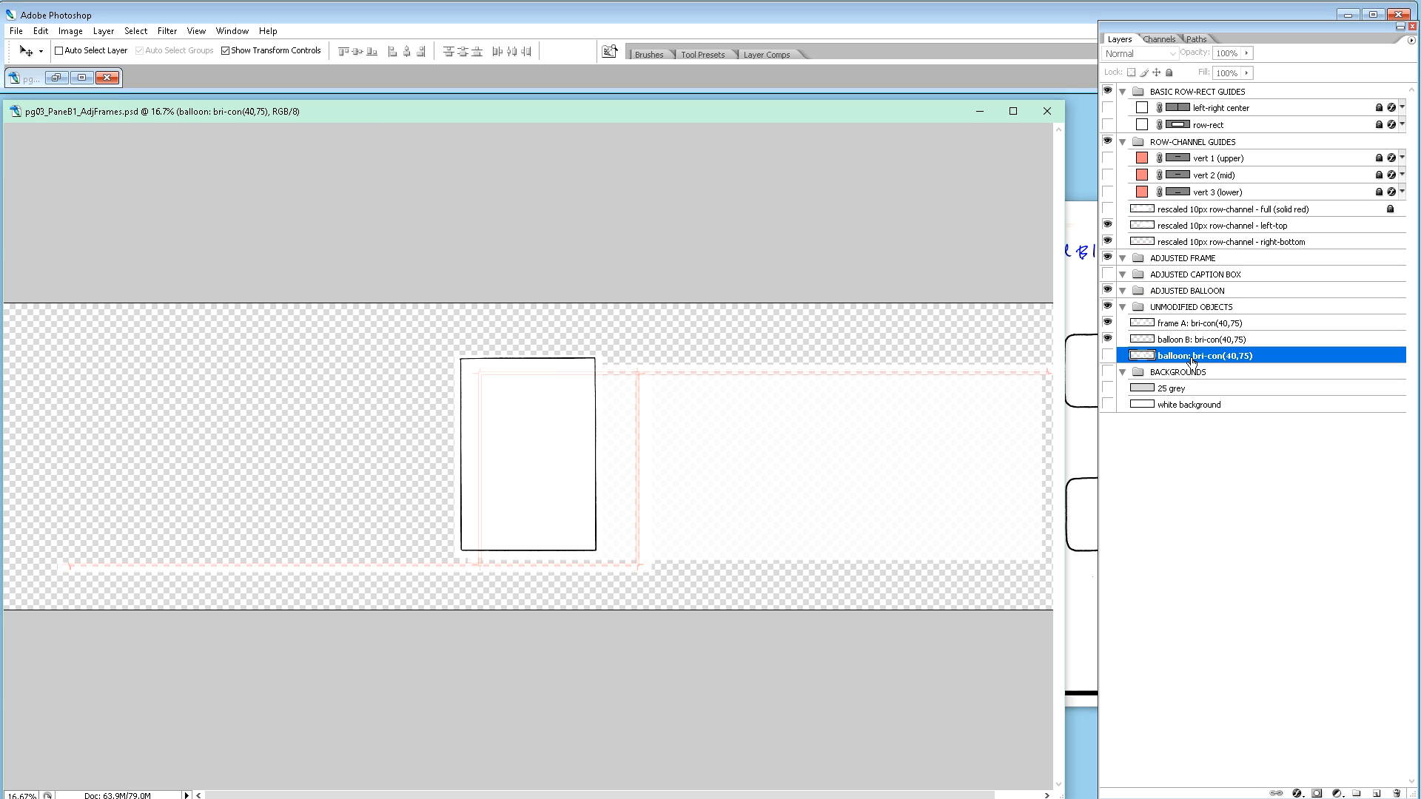
pyautogui.press('Delete')
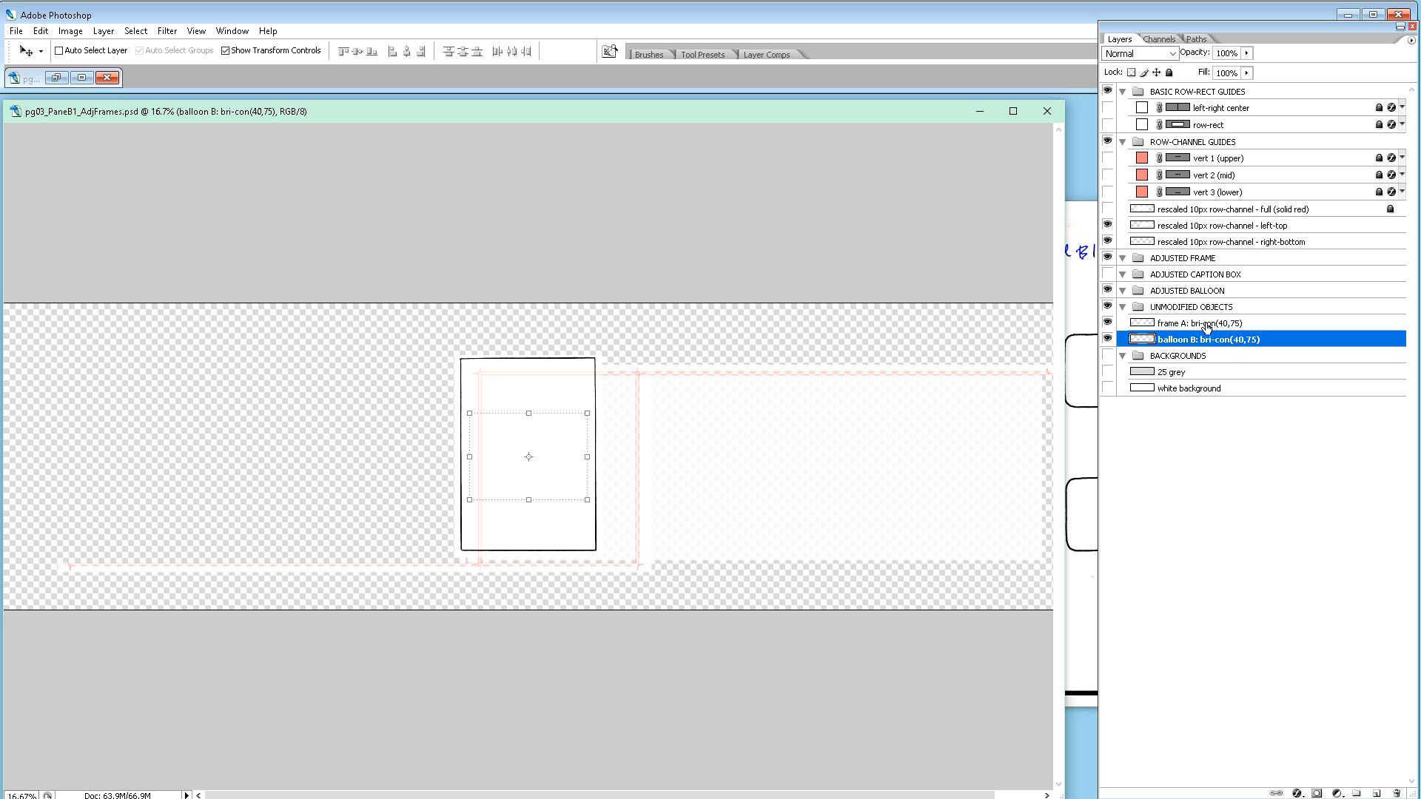
# Step: Duplicate the frame A layer into the ADJUSTED FRAME group and the balloon B layer into the ADJUSTED BALLOON group
pyautogui.click(1205, 328)
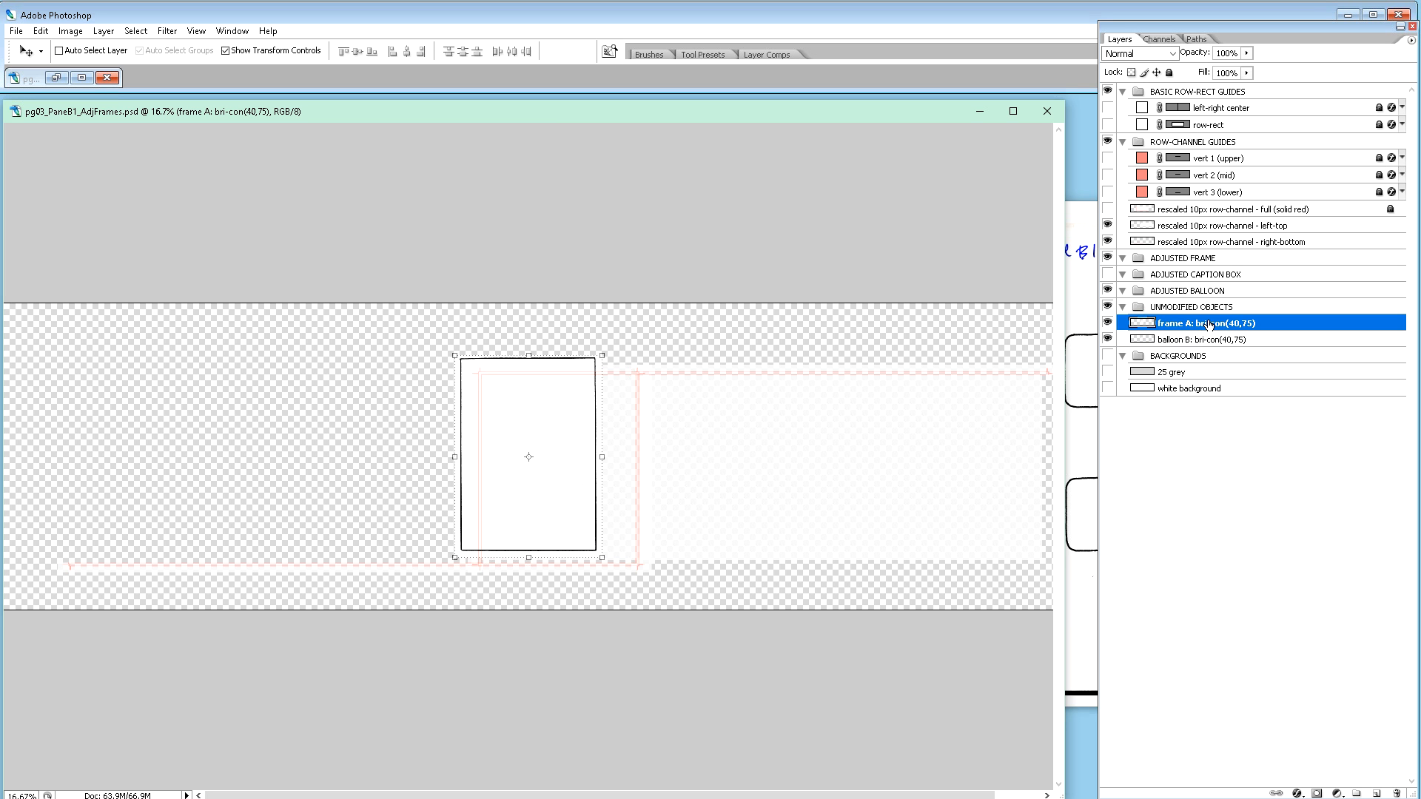
pyautogui.keyDown('alt'); pyautogui.moveTo(1174, 328); pyautogui.dragTo(1181, 262); pyautogui.keyUp('alt')
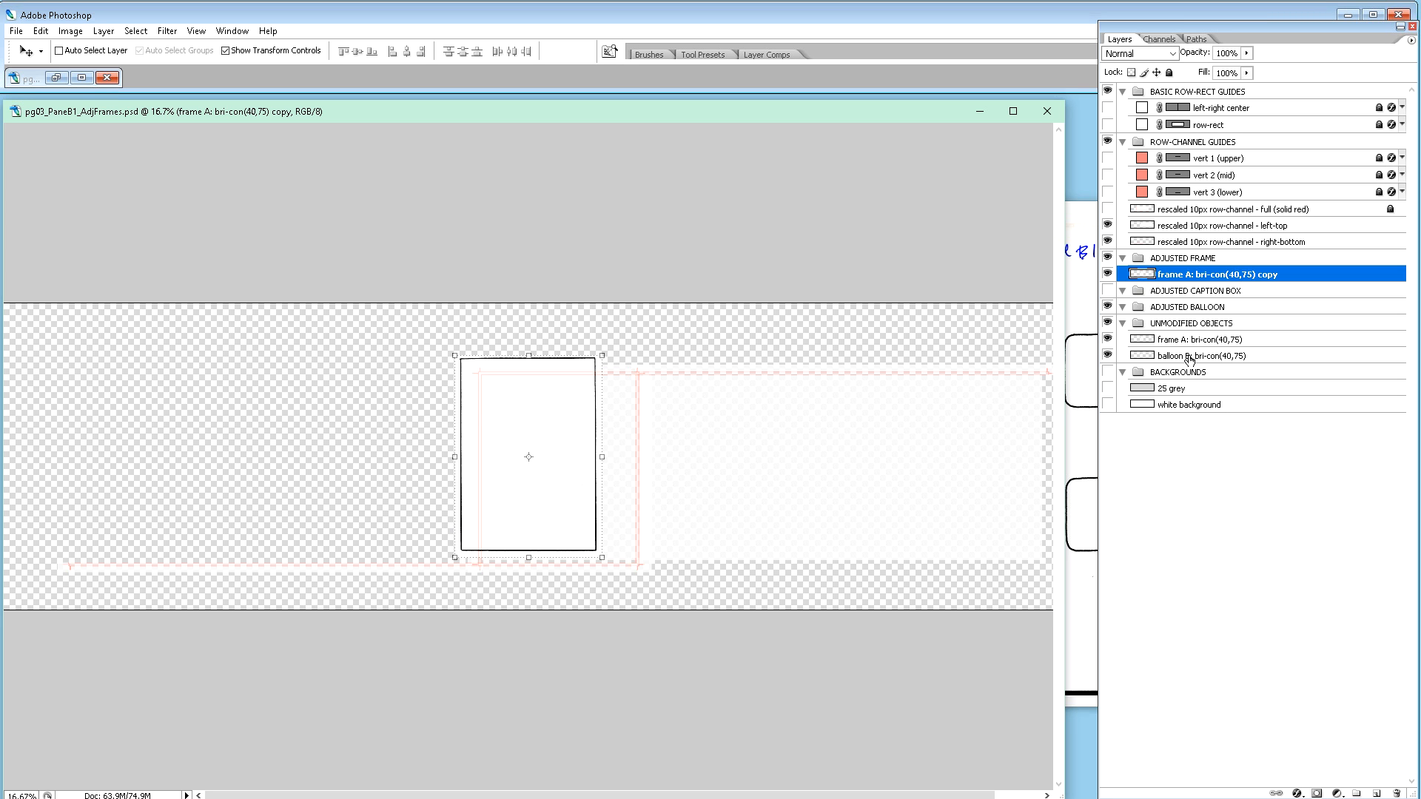
pyautogui.click(1189, 358)
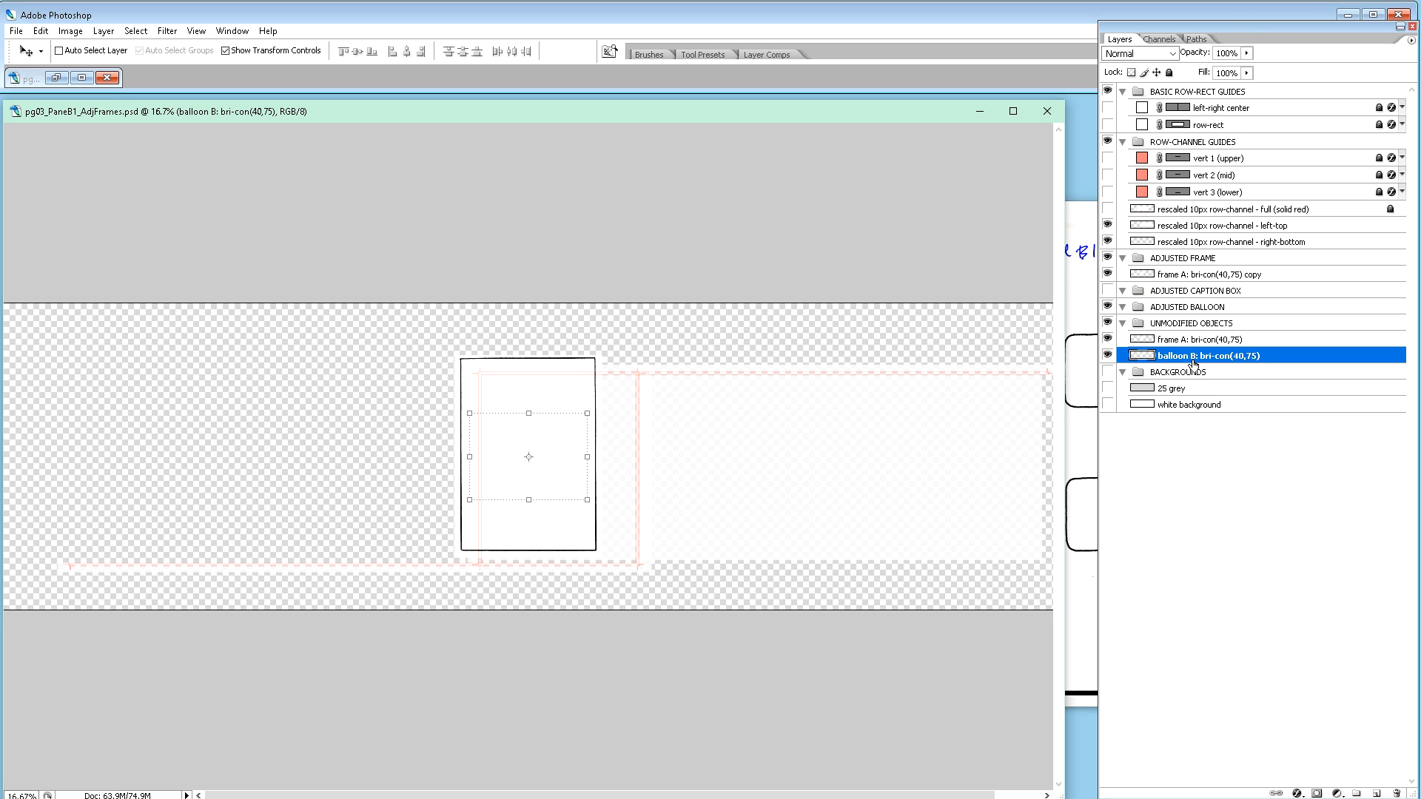
pyautogui.moveTo(1190, 362); pyautogui.dragTo(1197, 308)
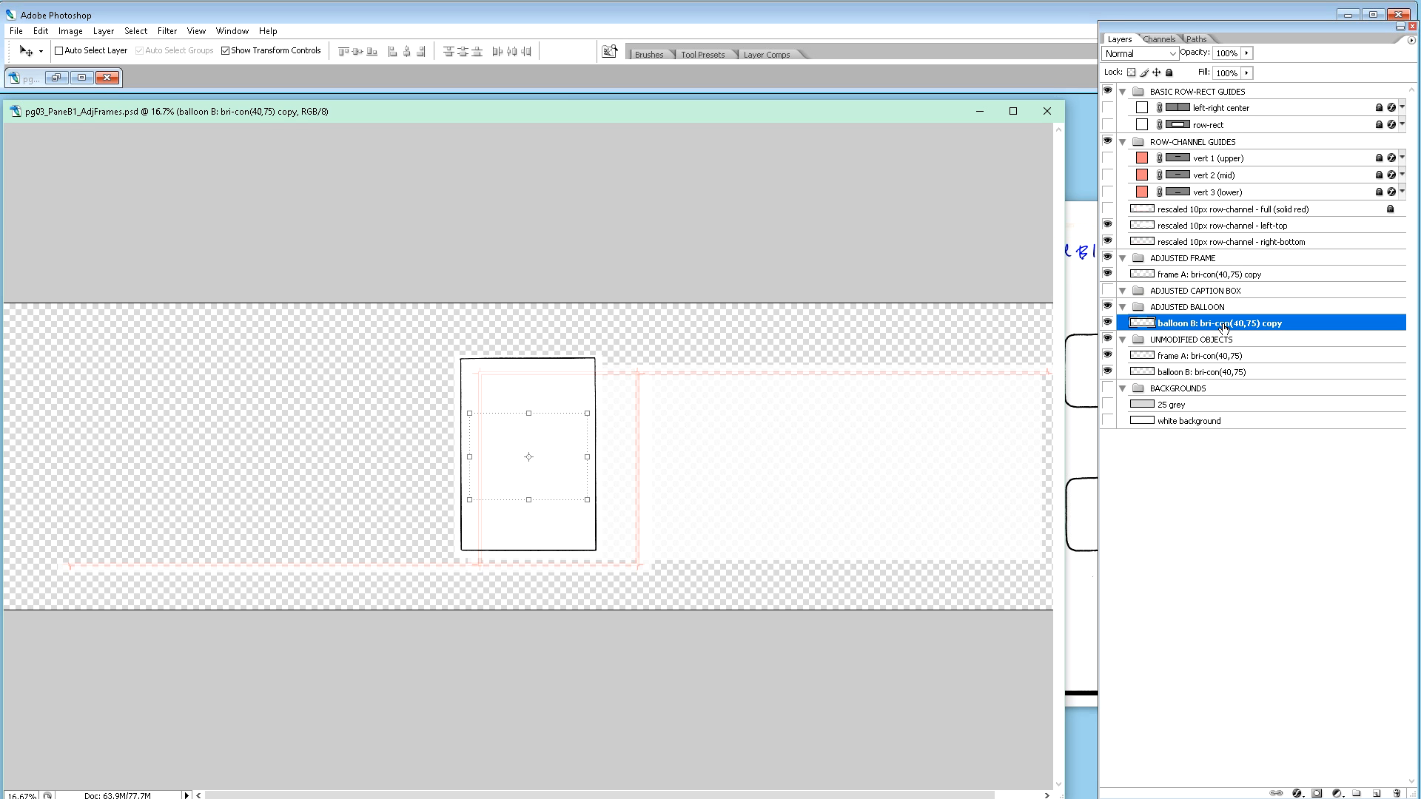
# Step: Rename the duplicated layers "frame A: mod" and "balloon B: mod"
pyautogui.doubleClick(1202, 274)
pyautogui.moveTo(1193, 275); pyautogui.dragTo(1275, 284)
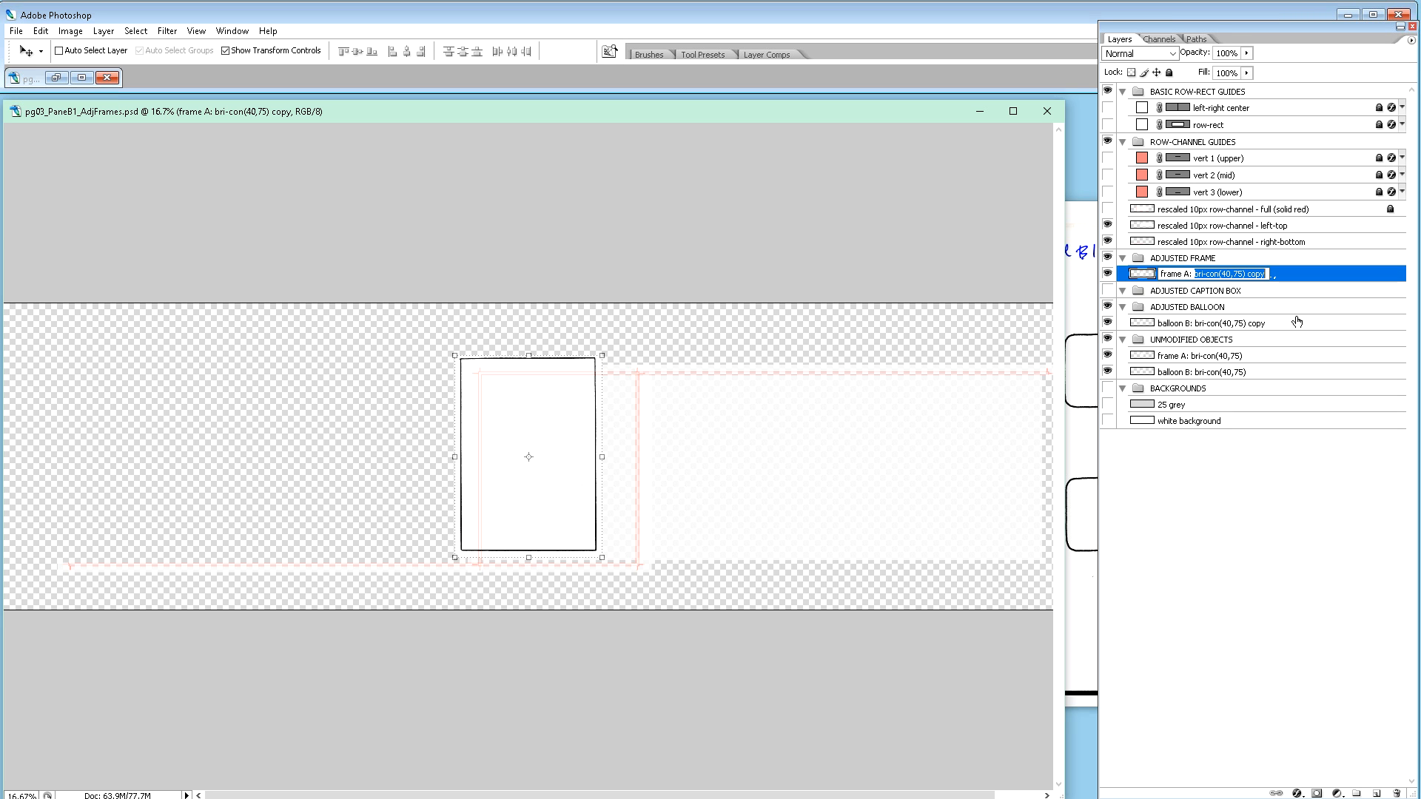
pyautogui.write('mod')
pyautogui.doubleClick(1203, 323)
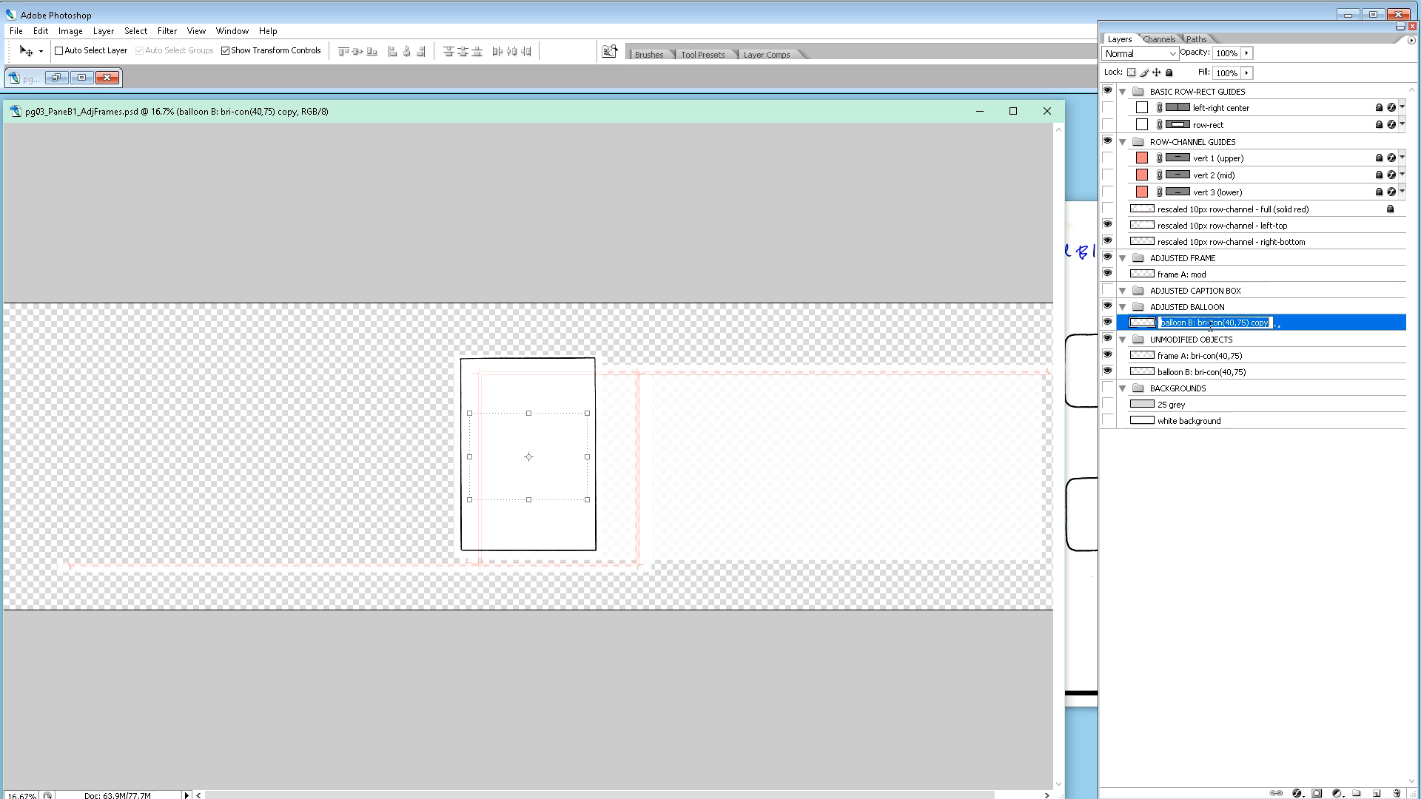
pyautogui.moveTo(1199, 323); pyautogui.dragTo(1280, 333)
pyautogui.write('mod')
pyautogui.press('Return')
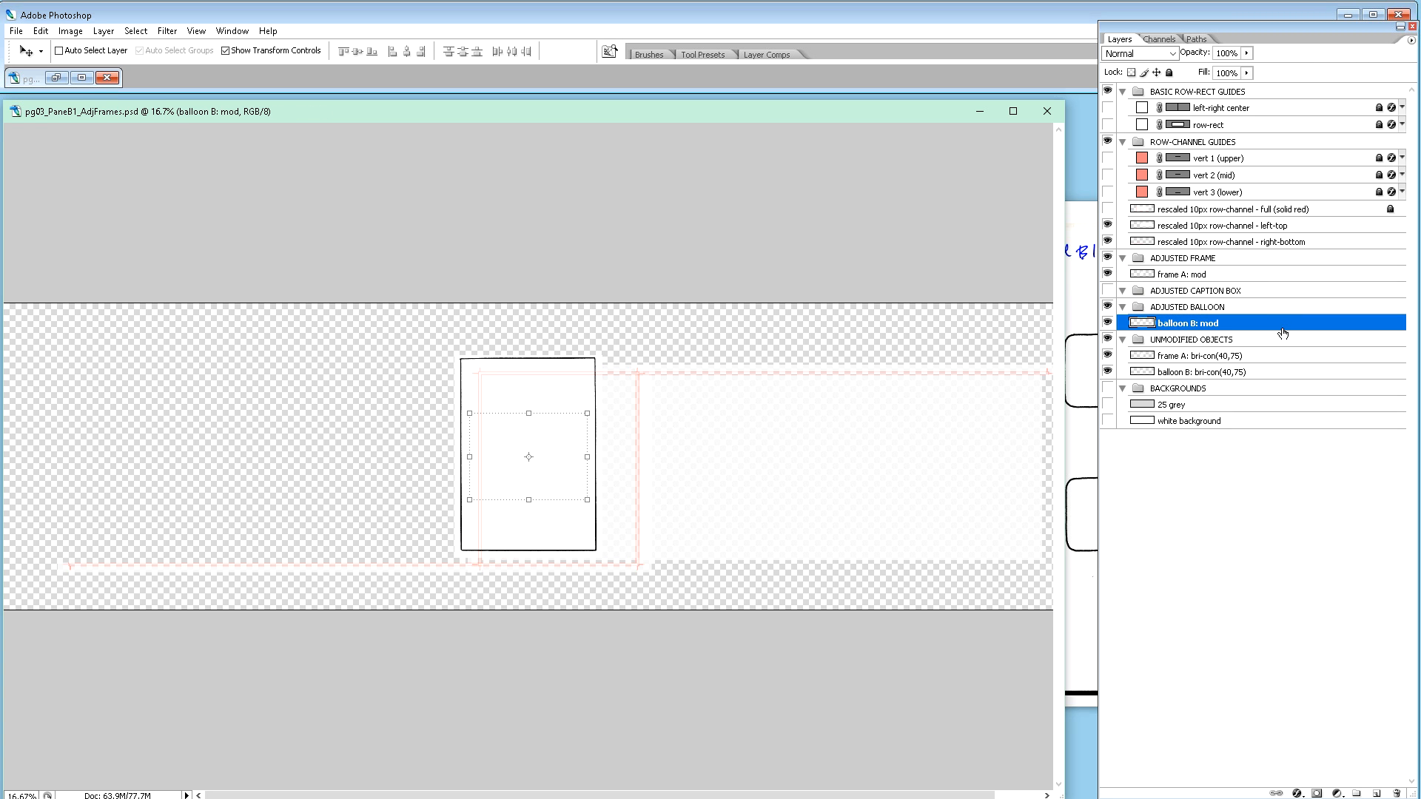
# Step: Hide and fully lock the frame A and balloon B originals in the UNMODIFIED OBJECTS group
pyautogui.click(1107, 372)
pyautogui.click(1107, 357)
pyautogui.click(1339, 360)
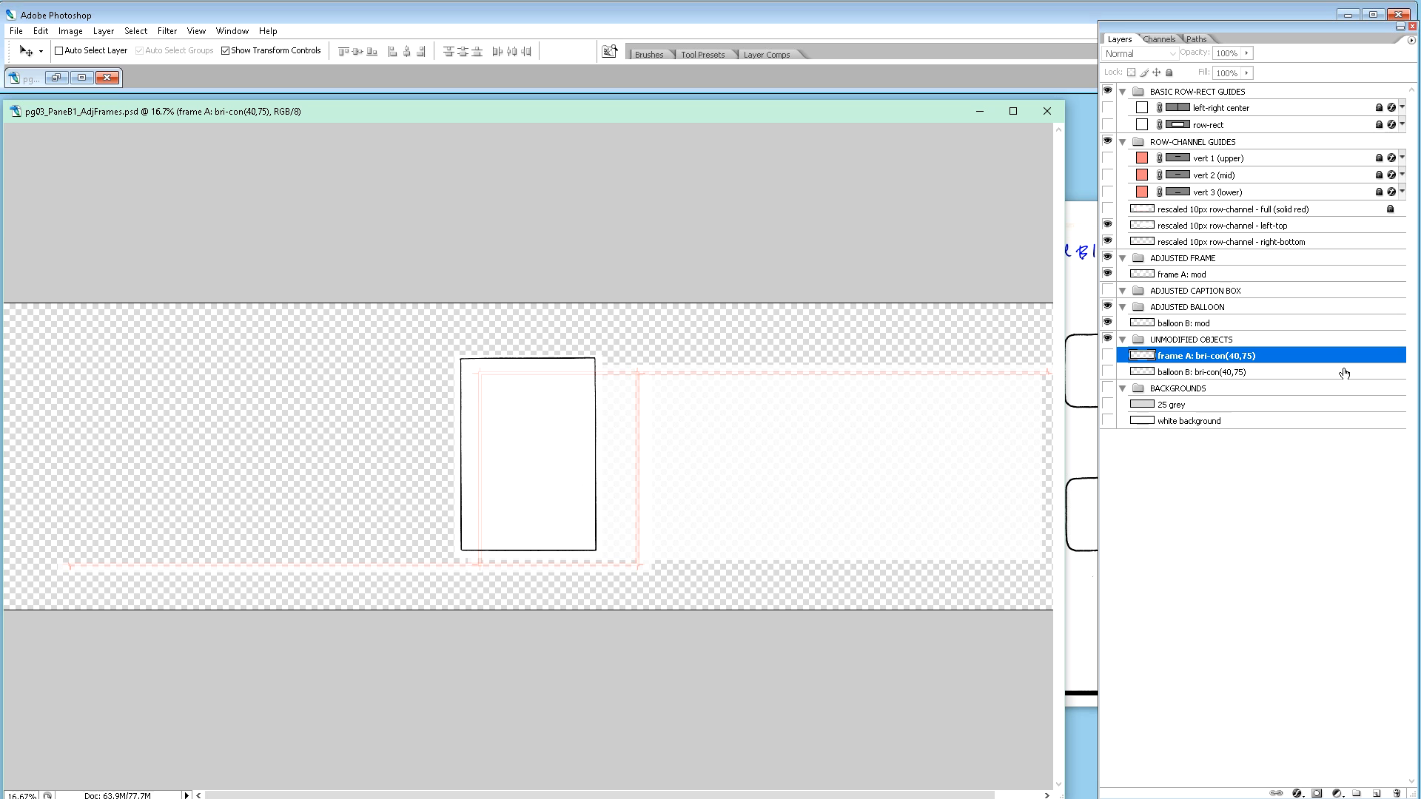
pyautogui.press('/')
pyautogui.click(1382, 375)
pyautogui.press('/')
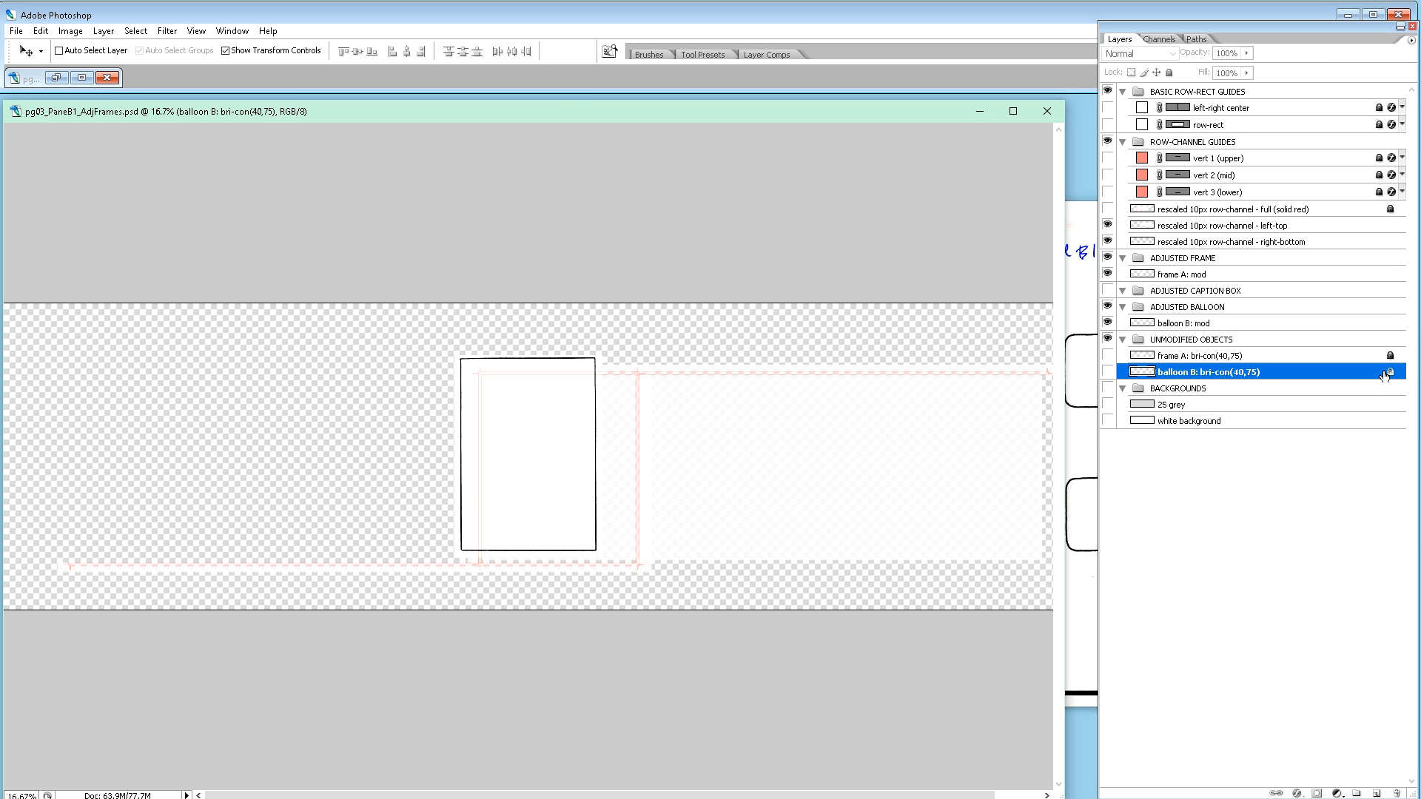
pyautogui.click(1213, 358)
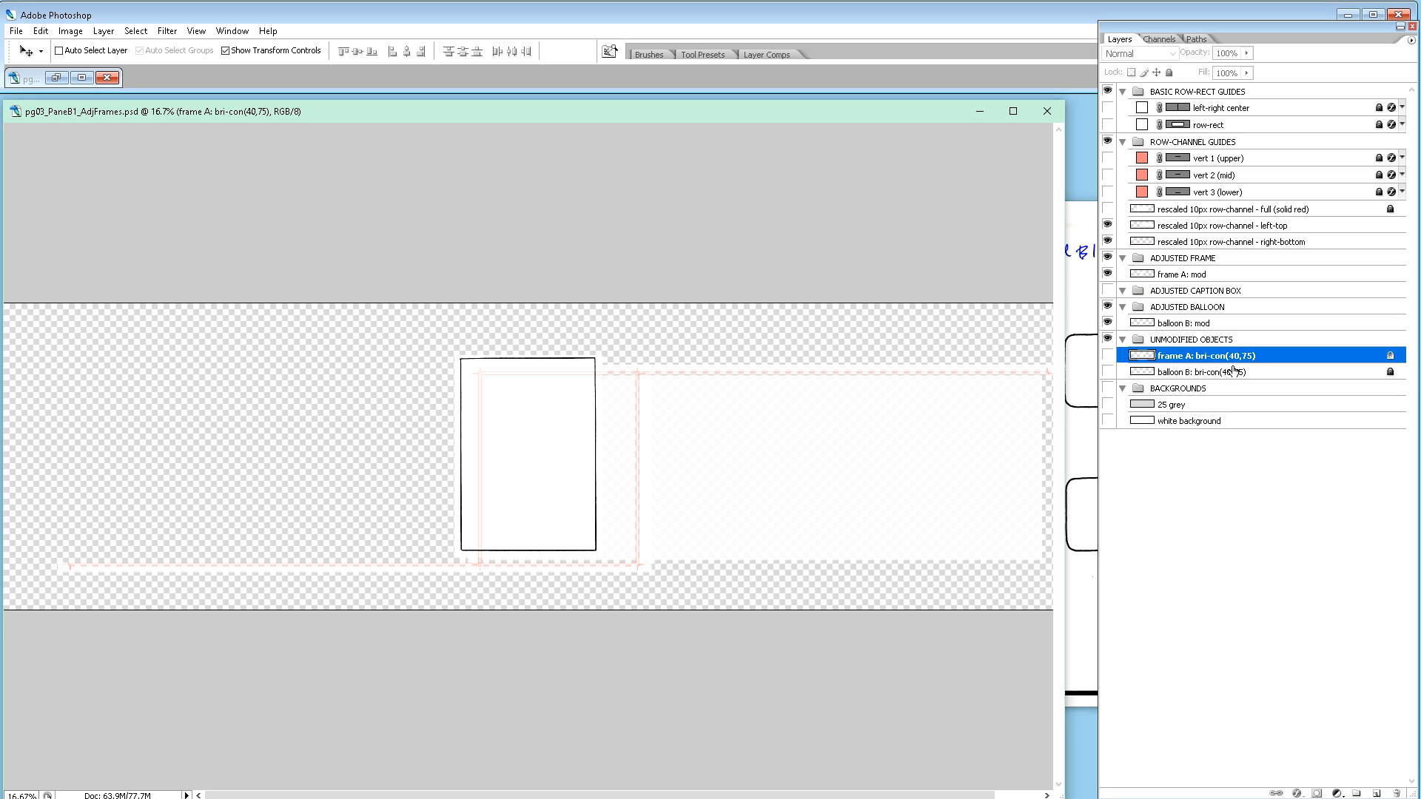
# Step: Hide the adjusted balloon B and nudge frame A: mod down until its top edge lies on the upper row-channel guide
pyautogui.click(1208, 276)
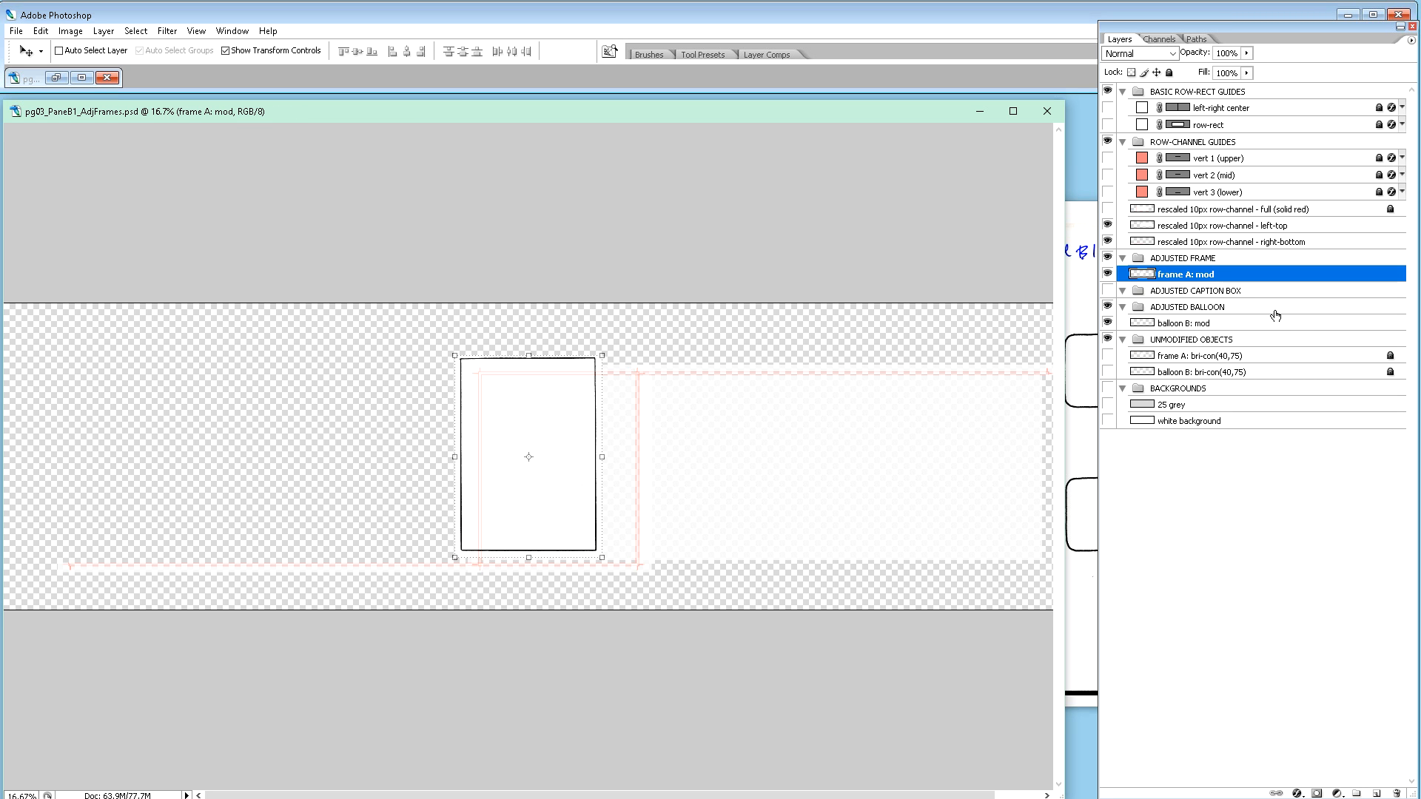
pyautogui.click(1107, 324)
pyautogui.hotkey('ctrl', '+')
pyautogui.hotkey('ctrl', '+')
pyautogui.hotkey('ctrl', '+')
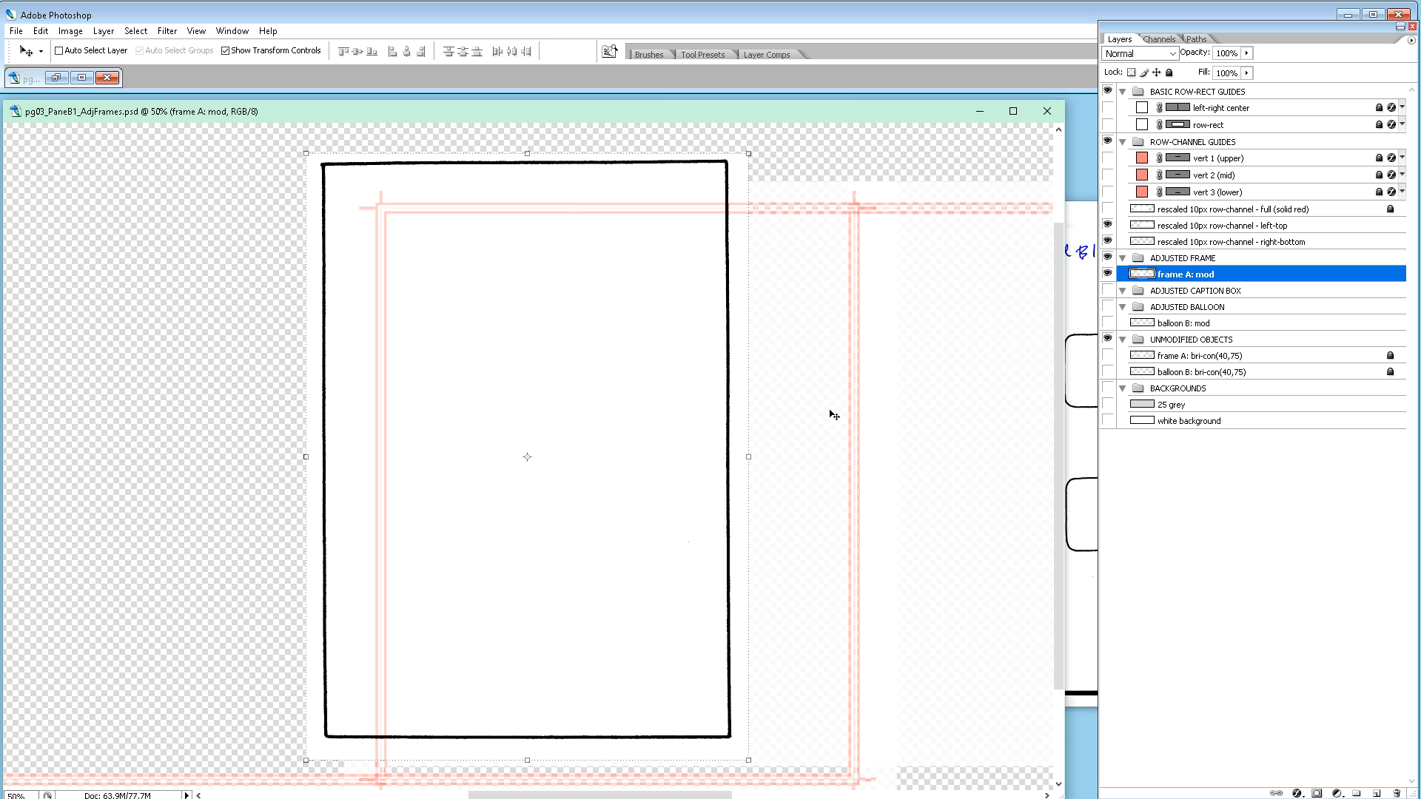
pyautogui.hotkey('shift', 'Down')
pyautogui.hotkey('shift', 'Down')
pyautogui.hotkey('shift', 'Down')
pyautogui.hotkey('shift', 'Down')
pyautogui.hotkey('shift', 'Down')
pyautogui.hotkey('shift', 'Down')
pyautogui.hotkey('shift', 'Down')
pyautogui.hotkey('shift', 'Down')
pyautogui.hotkey('shift', 'Down')
pyautogui.hotkey('shift', 'Down')
pyautogui.hotkey('shift', 'Down')
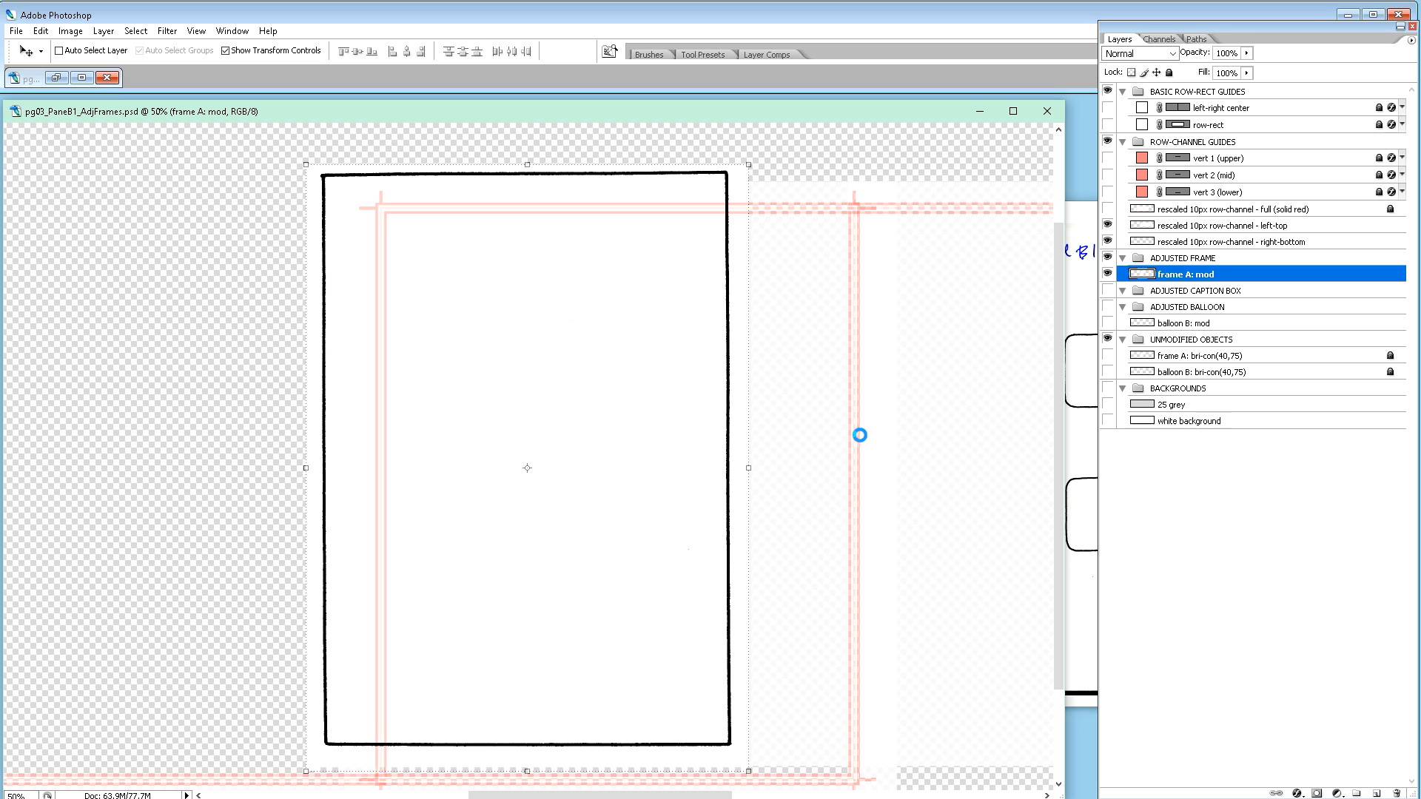
pyautogui.hotkey('shift', 'Down')
pyautogui.hotkey('shift', 'Down')
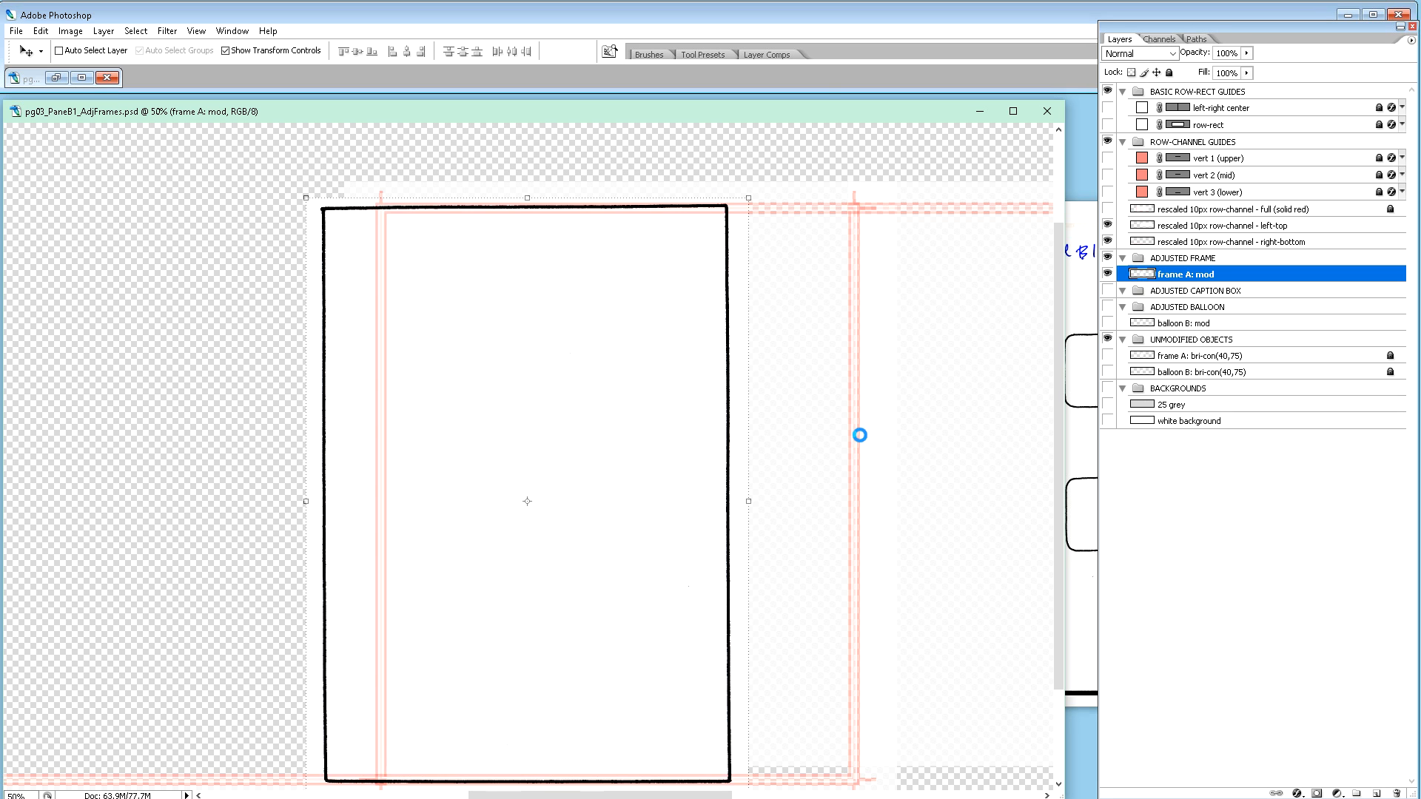
pyautogui.press('Up')
pyautogui.press('Up')
pyautogui.press('Up')
pyautogui.press('Up')
pyautogui.press('Up')
pyautogui.press('Up')
pyautogui.press('Up')
pyautogui.press('Up')
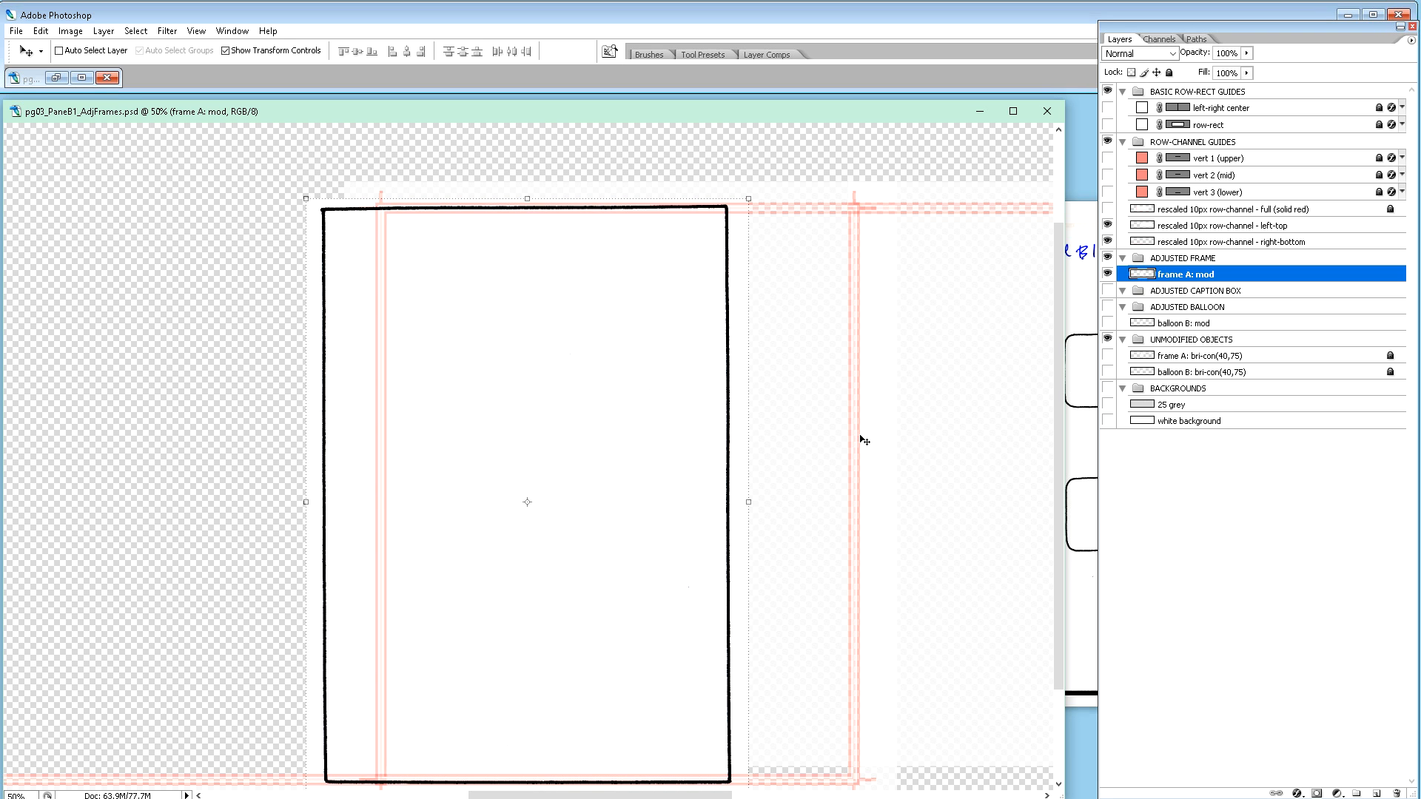
# Step: Nudge frame A: mod horizontally until its right edge lies on the panel's right vertical channel guide
pyautogui.hotkey('shift', 'Right')
pyautogui.hotkey('shift', 'Right')
pyautogui.hotkey('shift', 'Right')
pyautogui.hotkey('shift', 'Right')
pyautogui.hotkey('shift', 'Right')
pyautogui.hotkey('shift', 'Right')
pyautogui.hotkey('shift', 'Right')
pyautogui.hotkey('shift', 'Right')
pyautogui.hotkey('shift', 'Right')
pyautogui.hotkey('shift', 'Right')
pyautogui.hotkey('shift', 'Right')
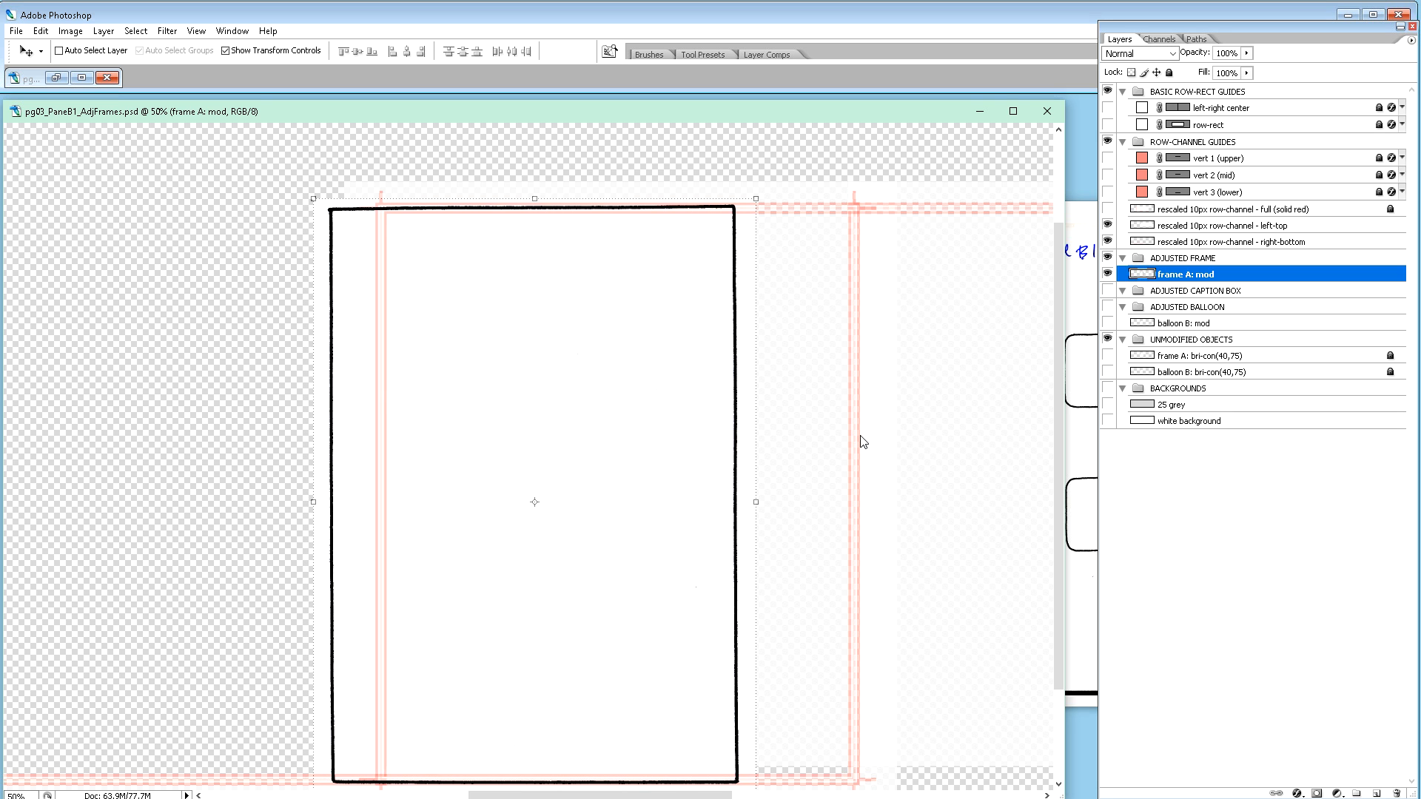
pyautogui.hotkey('shift', 'Right')
pyautogui.hotkey('shift', 'Right')
pyautogui.hotkey('shift', 'Right')
pyautogui.hotkey('shift', 'Right')
pyautogui.hotkey('shift', 'Right')
pyautogui.hotkey('shift', 'Right')
pyautogui.hotkey('shift', 'Right')
pyautogui.hotkey('shift', 'Right')
pyautogui.hotkey('shift', 'Right')
pyautogui.hotkey('shift', 'Right')
pyautogui.hotkey('shift', 'Right')
pyautogui.hotkey('shift', 'Right')
pyautogui.hotkey('shift', 'Right')
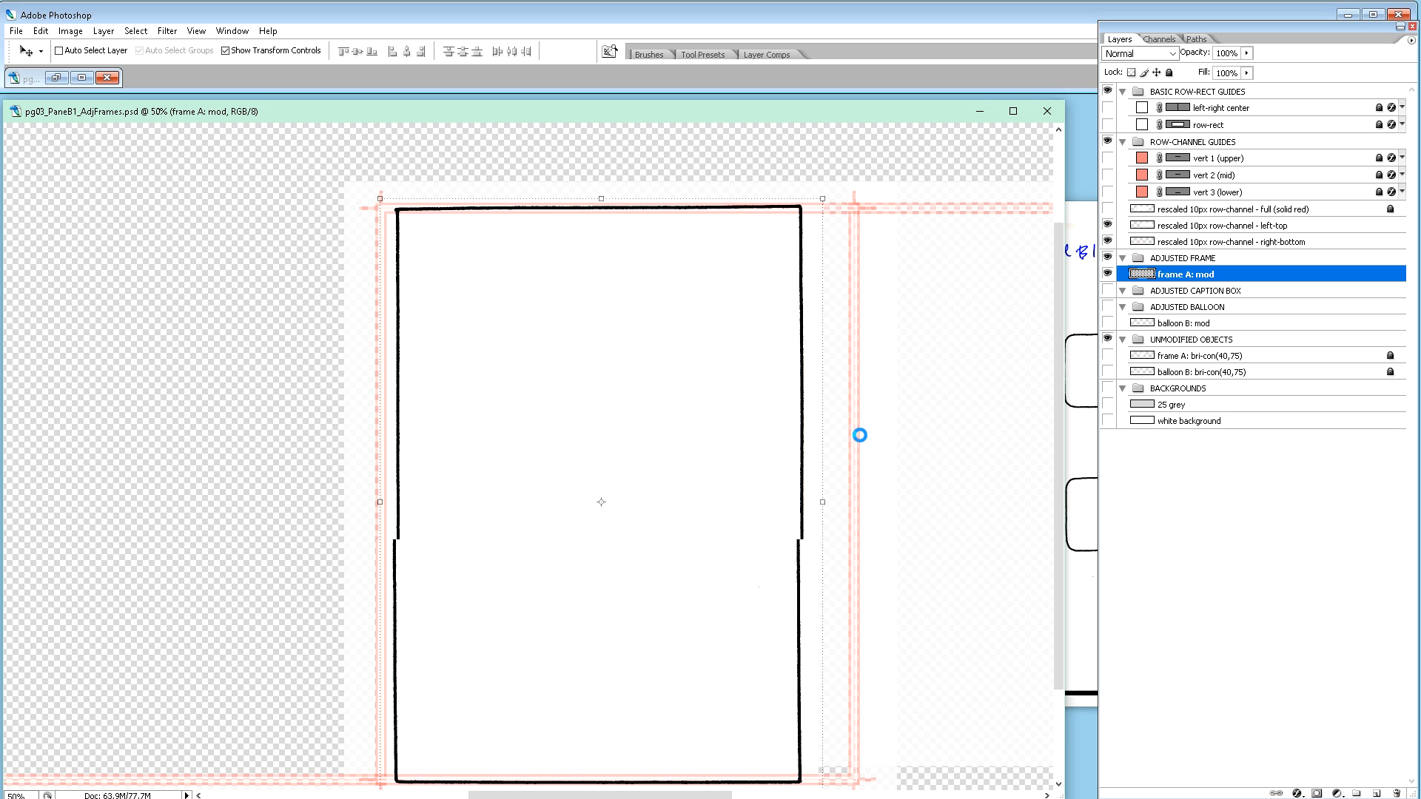
pyautogui.hotkey('shift', 'Right')
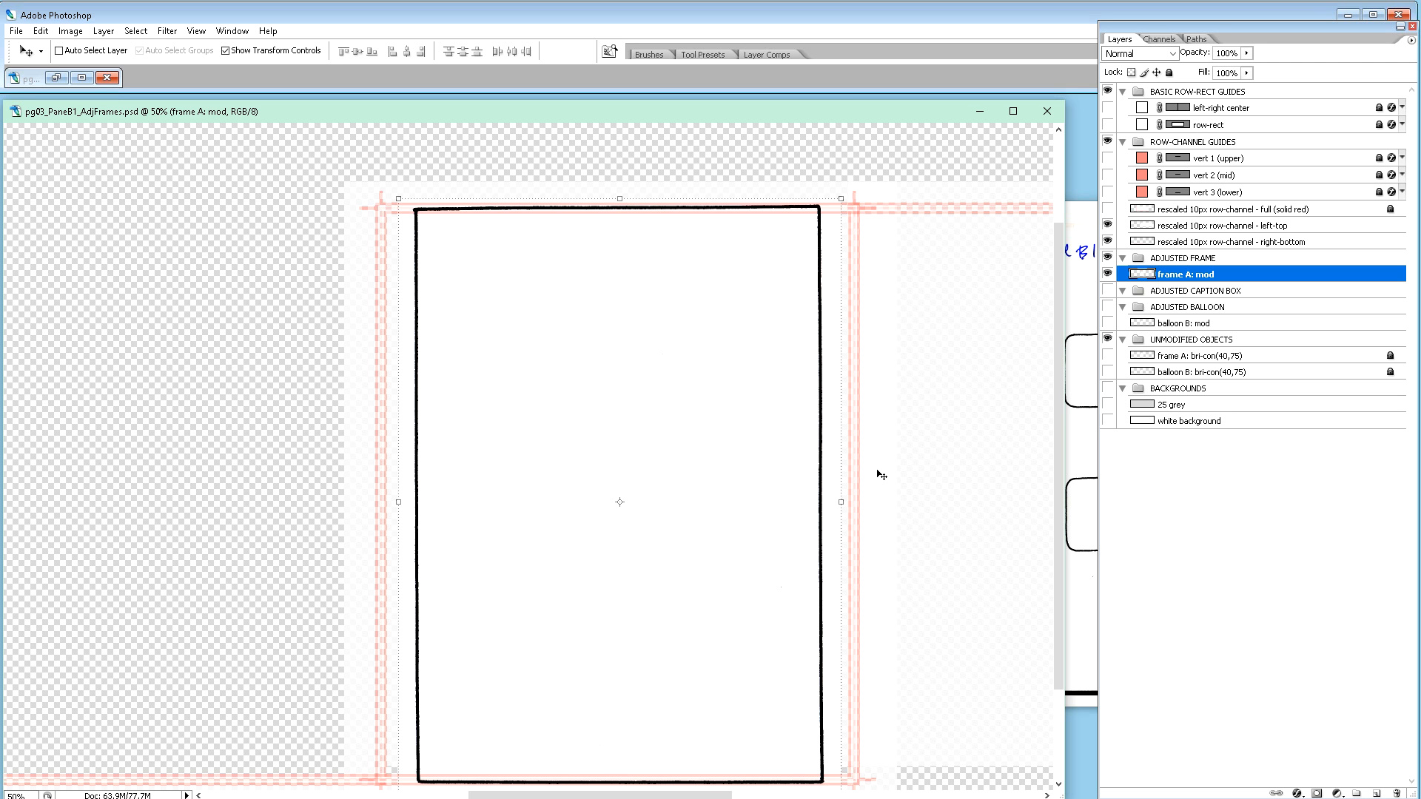
pyautogui.scroll(-1, 891, 503)
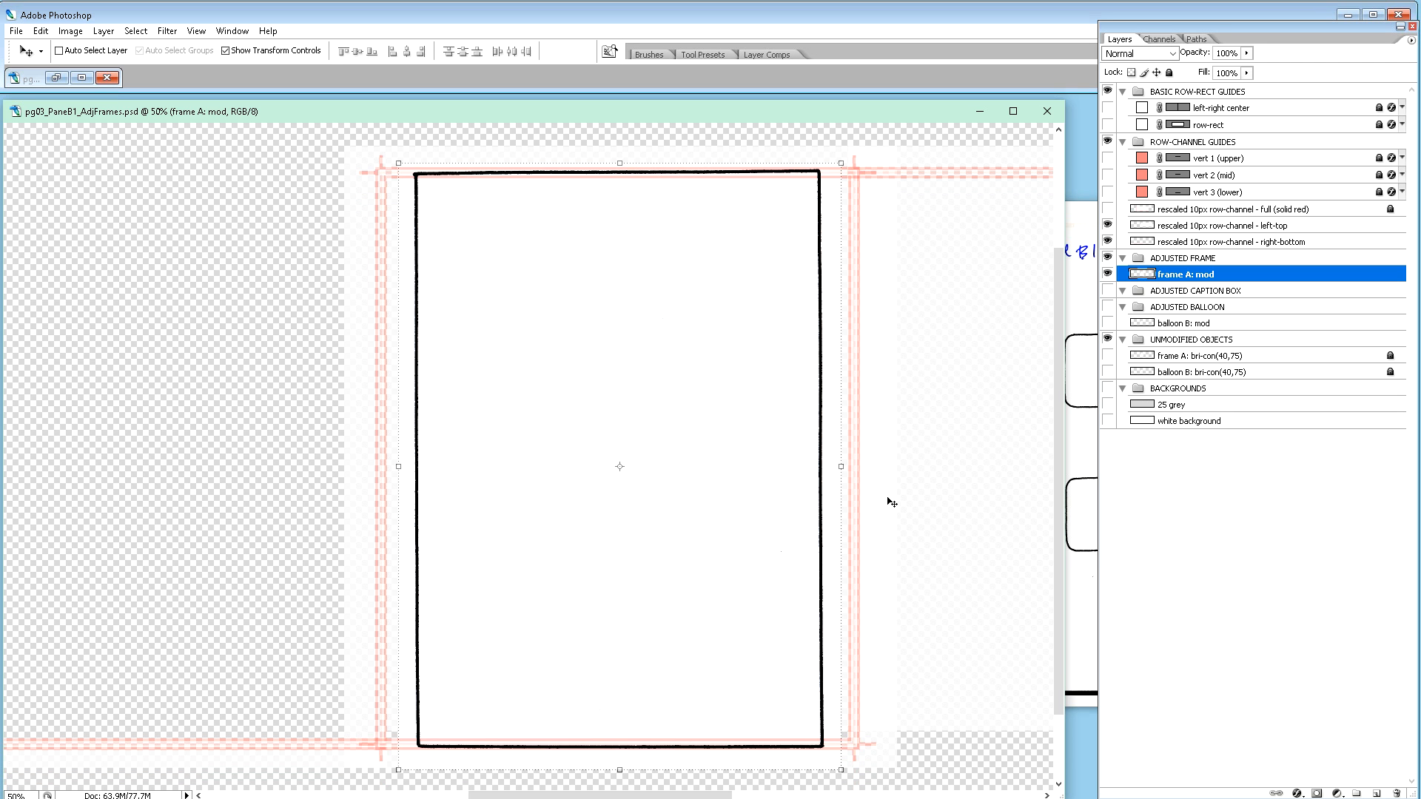
pyautogui.hotkey('shift', 'Right')
pyautogui.hotkey('shift', 'Right')
pyautogui.hotkey('shift', 'Right')
pyautogui.hotkey('shift', 'Right')
pyautogui.hotkey('shift', 'Right')
pyautogui.hotkey('shift', 'Right')
pyautogui.hotkey('shift', 'Right')
pyautogui.hotkey('shift', 'Right')
pyautogui.hotkey('shift', 'Right')
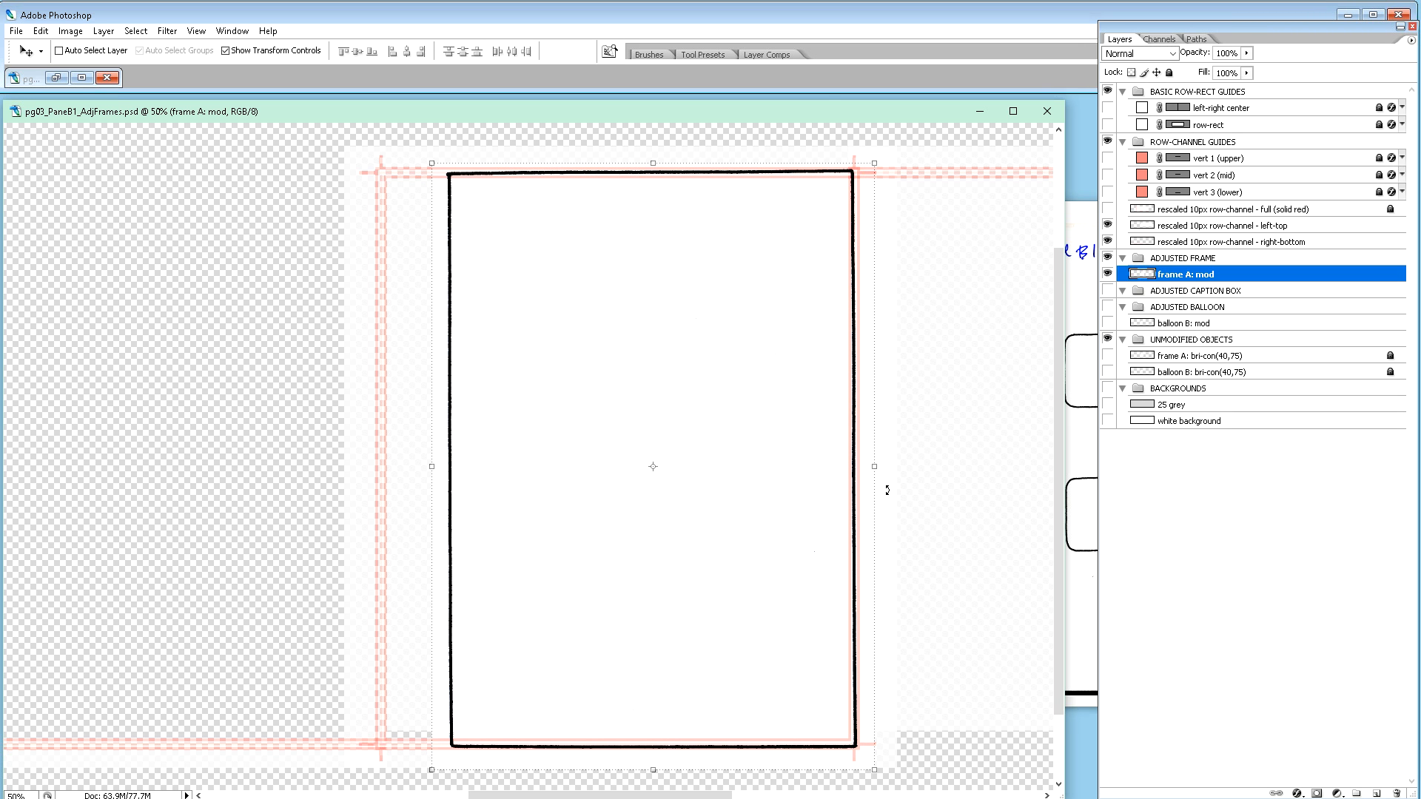
# Step: Shift frame A: mod over to the left vertical channel guide to compare its fit, and return it to the right guide
pyautogui.hotkey('shift', 'Left')
pyautogui.hotkey('shift', 'Left')
pyautogui.hotkey('shift', 'Left')
pyautogui.hotkey('shift', 'Left')
pyautogui.hotkey('shift', 'Left')
pyautogui.hotkey('shift', 'Left')
pyautogui.hotkey('shift', 'Left')
pyautogui.hotkey('shift', 'Left')
pyautogui.hotkey('shift', 'Left')
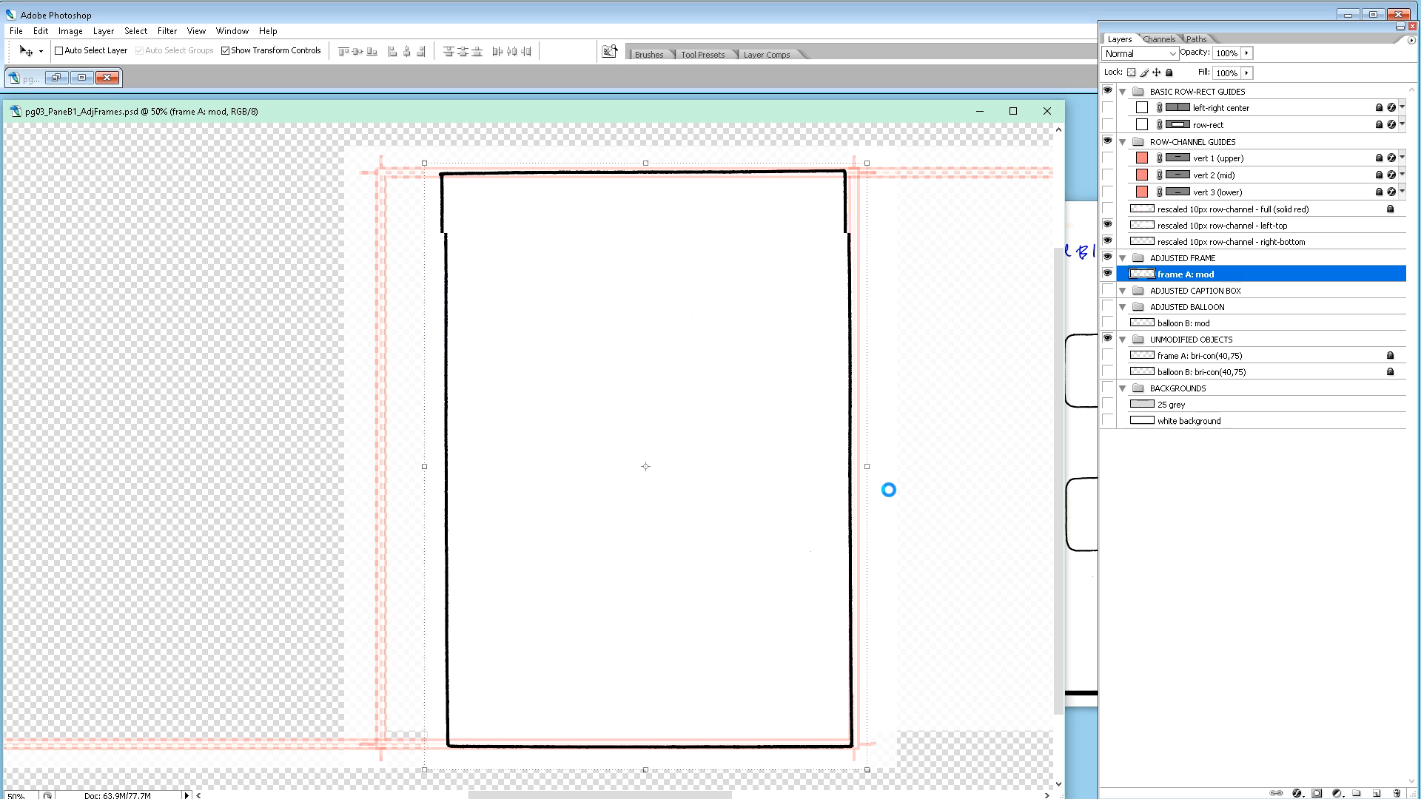
pyautogui.hotkey('shift', 'Left')
pyautogui.hotkey('shift', 'Left')
pyautogui.hotkey('shift', 'Left')
pyautogui.hotkey('shift', 'Left')
pyautogui.hotkey('shift', 'Left')
pyautogui.hotkey('shift', 'Left')
pyautogui.hotkey('shift', 'Left')
pyautogui.hotkey('shift', 'Left')
pyautogui.hotkey('shift', 'Left')
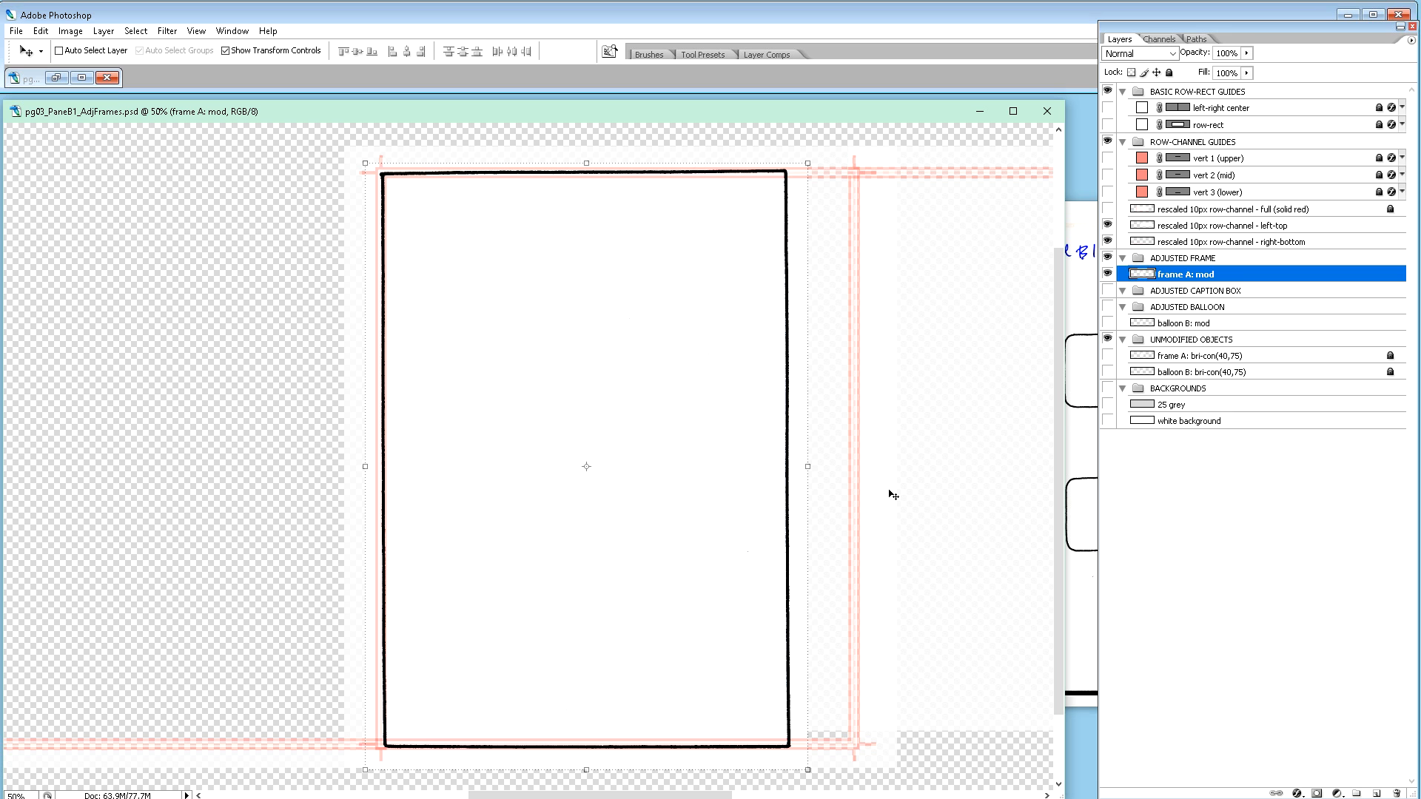
pyautogui.hotkey('shift', 'Right')
pyautogui.hotkey('shift', 'Right')
pyautogui.hotkey('shift', 'Right')
pyautogui.hotkey('shift', 'Right')
pyautogui.hotkey('shift', 'Right')
pyautogui.hotkey('shift', 'Right')
pyautogui.hotkey('shift', 'Right')
pyautogui.hotkey('shift', 'Right')
pyautogui.hotkey('shift', 'Right')
pyautogui.hotkey('shift', 'Right')
pyautogui.hotkey('shift', 'Right')
pyautogui.hotkey('shift', 'Right')
pyautogui.hotkey('shift', 'Right')
pyautogui.hotkey('shift', 'Right')
pyautogui.hotkey('shift', 'Right')
pyautogui.hotkey('shift', 'Right')
pyautogui.hotkey('shift', 'Right')
pyautogui.hotkey('shift', 'Right')
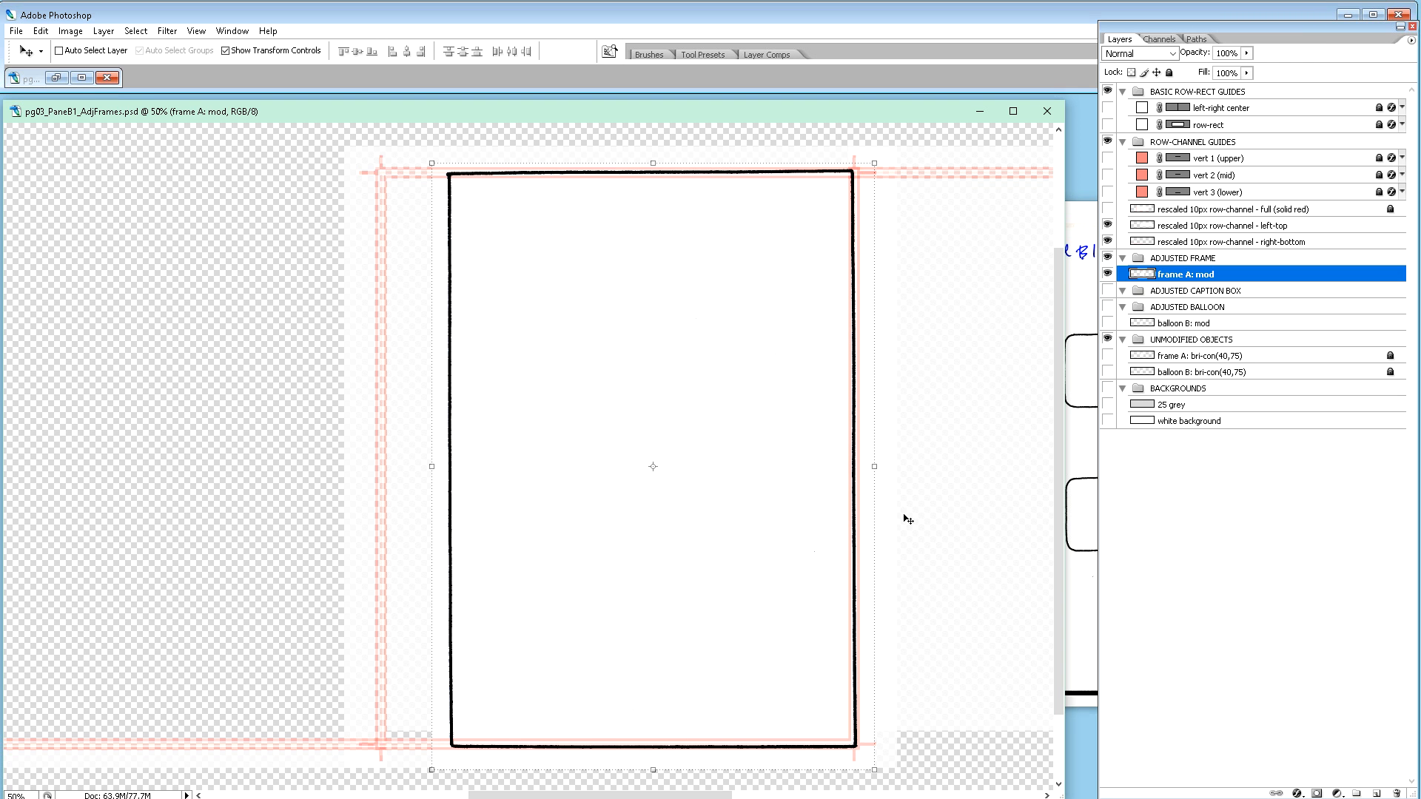
# Step: Rotate frame A: mod by 0.2 degrees to straighten it against the row-channel guides
pyautogui.click(883, 773)
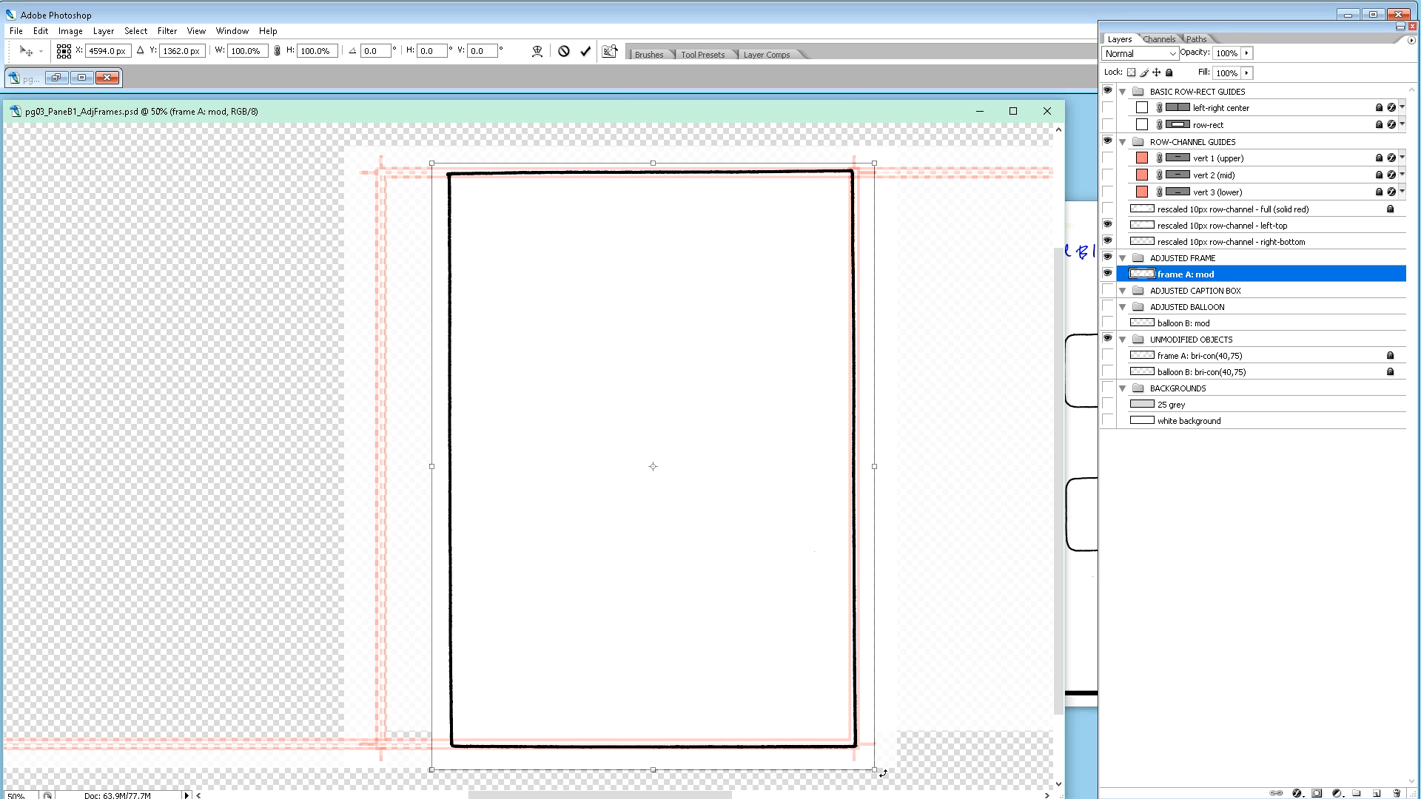
pyautogui.moveTo(883, 773); pyautogui.dragTo(883, 777)
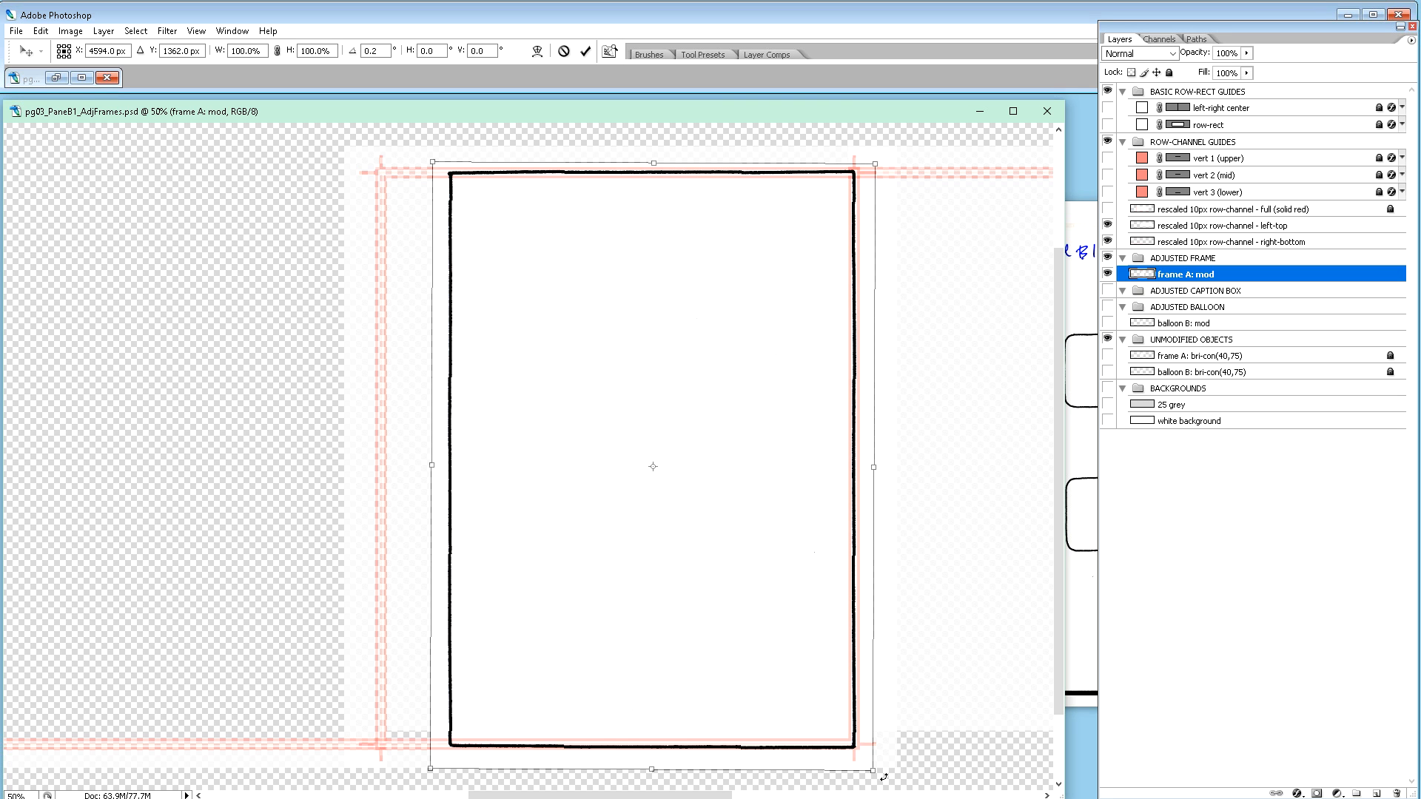
pyautogui.moveTo(883, 777); pyautogui.dragTo(883, 778)
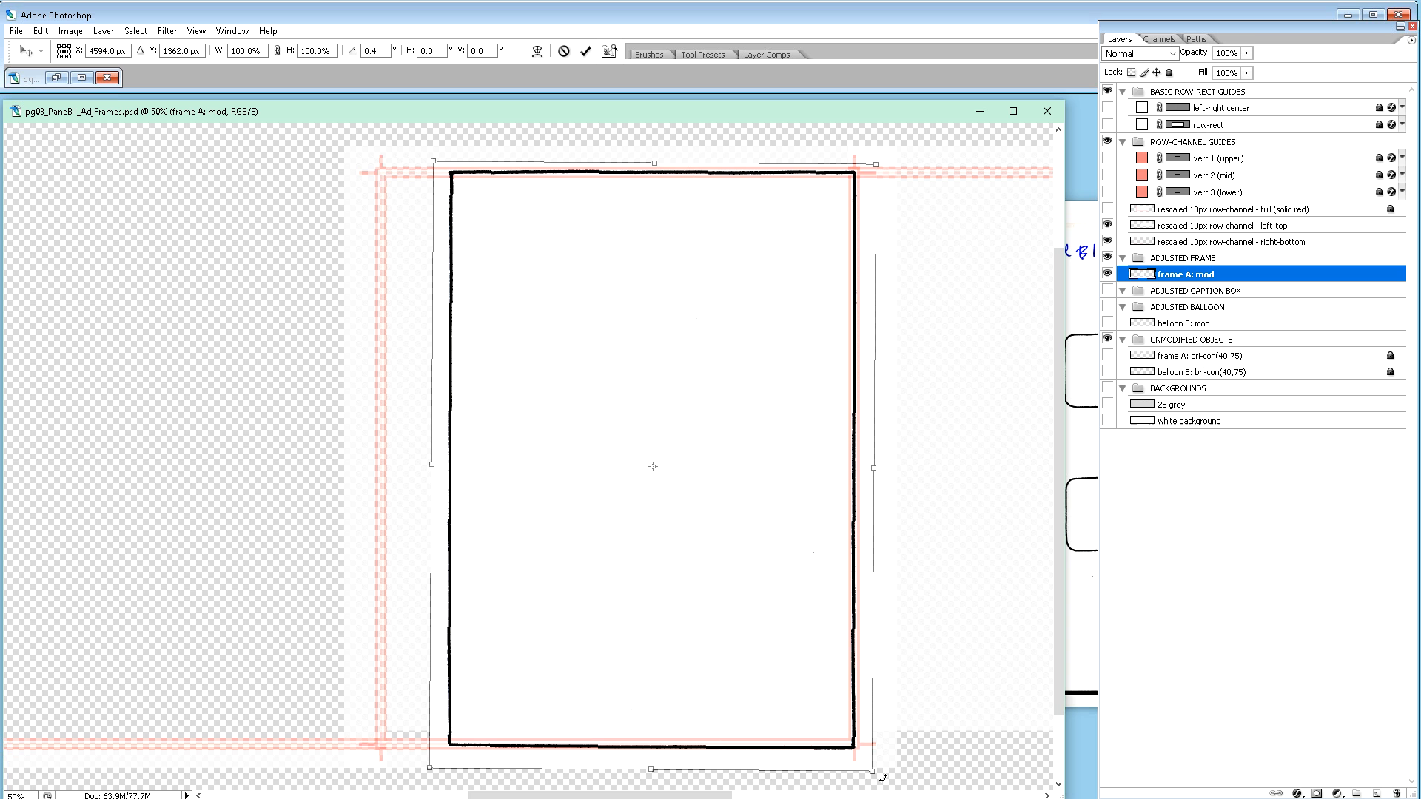
pyautogui.moveTo(883, 778); pyautogui.dragTo(884, 777)
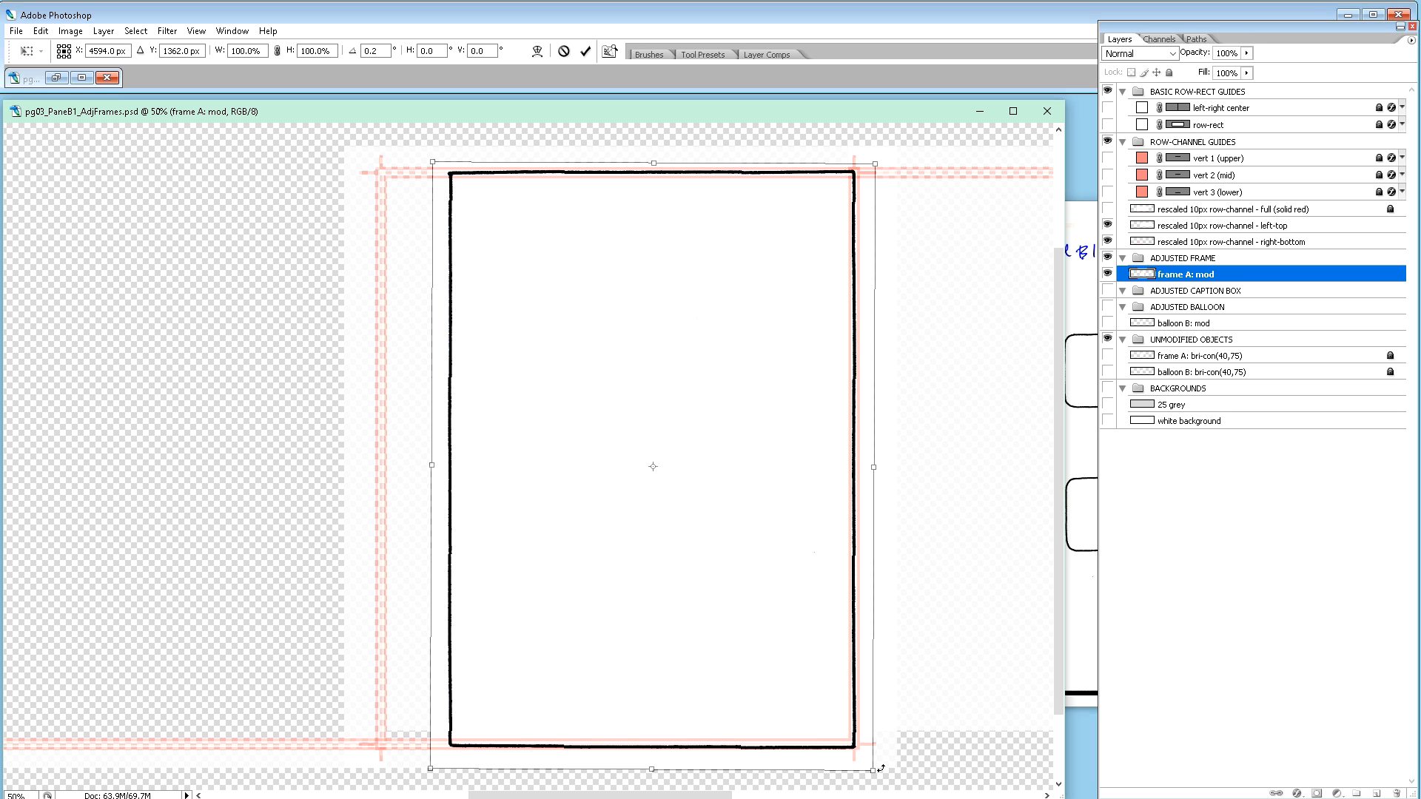
pyautogui.press('Return')
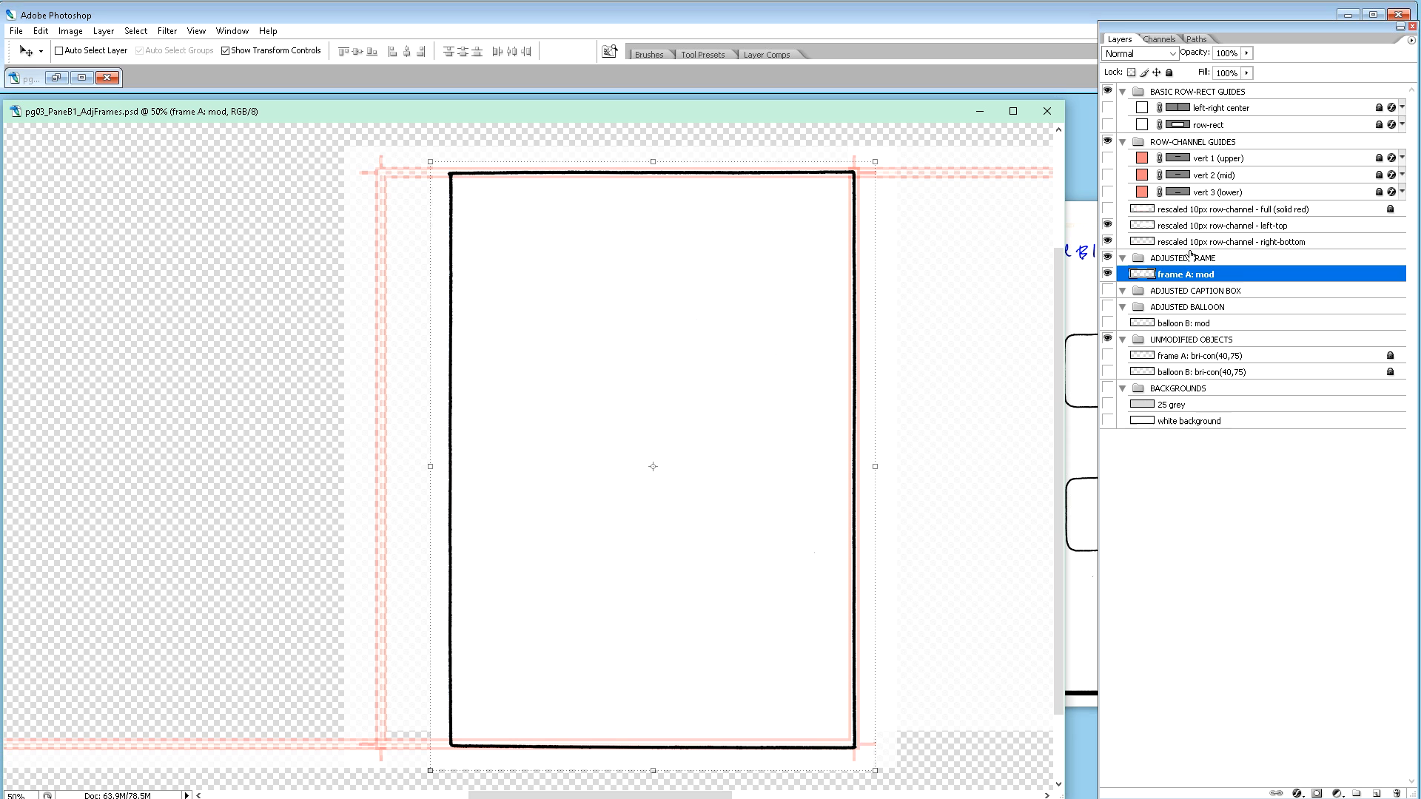
# Step: Shift the rescaled 10px row-channel - left-top guide rightward until its vertical channel lies over the left edge of frame A: mod
pyautogui.click(1217, 225)
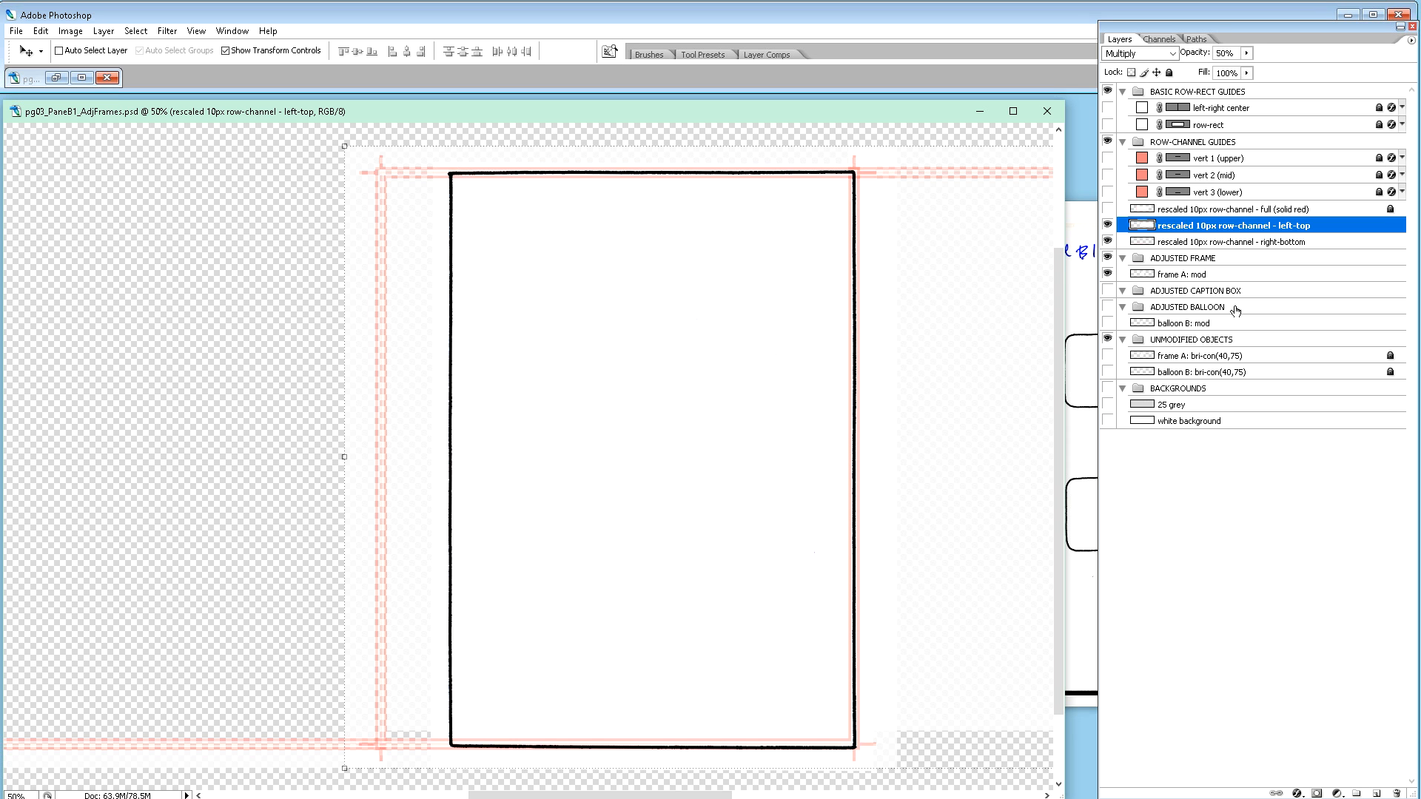
pyautogui.hotkey('shift', 'Right')
pyautogui.hotkey('shift', 'Right')
pyautogui.hotkey('shift', 'Right')
pyautogui.hotkey('shift', 'Right')
pyautogui.hotkey('shift', 'Right')
pyautogui.hotkey('shift', 'Right')
pyautogui.hotkey('shift', 'Right')
pyautogui.hotkey('shift', 'Right')
pyautogui.hotkey('shift', 'Right')
pyautogui.hotkey('shift', 'Right')
pyautogui.hotkey('shift', 'Right')
pyautogui.hotkey('shift', 'Right')
pyautogui.hotkey('shift', 'Right')
pyautogui.hotkey('shift', 'Right')
pyautogui.hotkey('shift', 'Right')
pyautogui.hotkey('shift', 'Right')
pyautogui.hotkey('shift', 'Right')
pyautogui.hotkey('shift', 'Right')
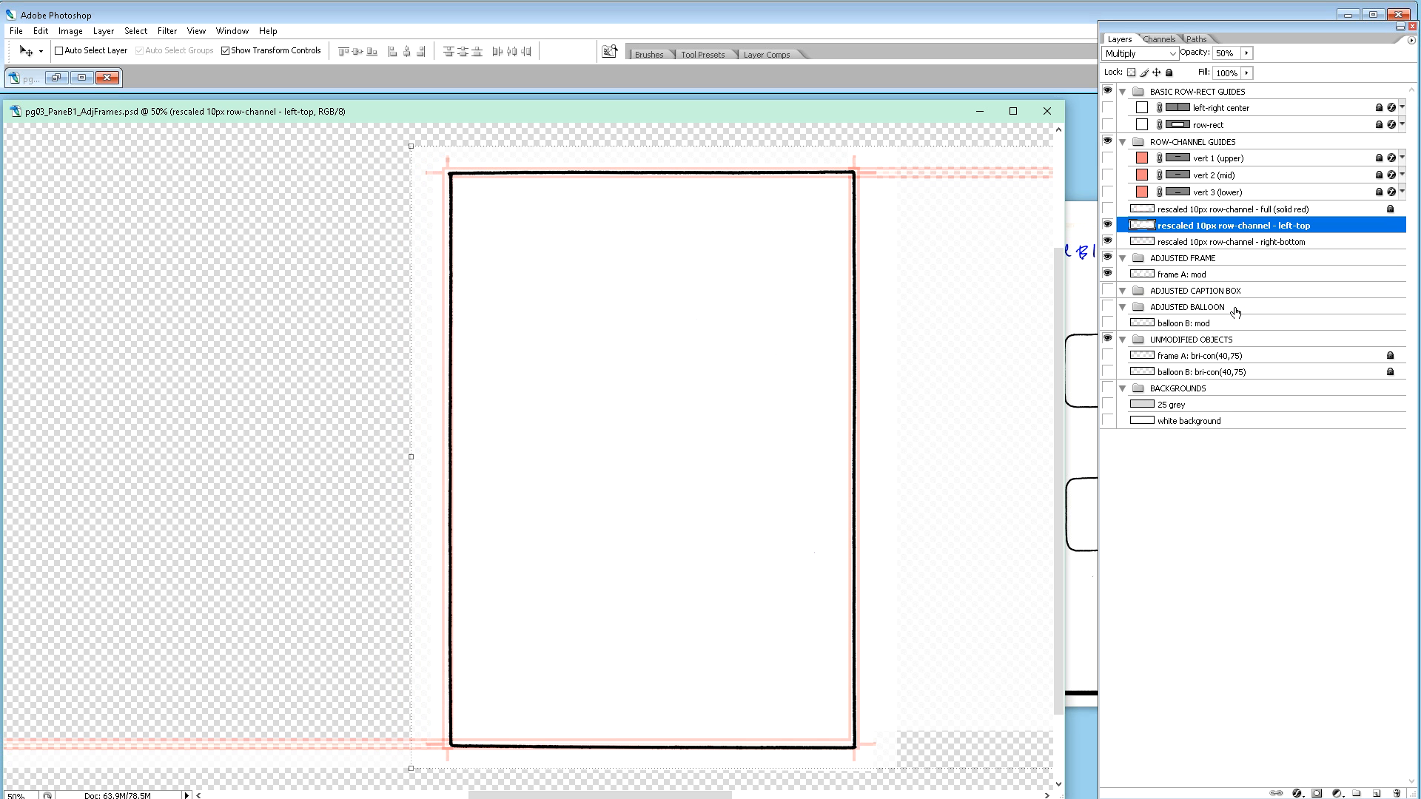
pyautogui.hotkey('shift', 'Right')
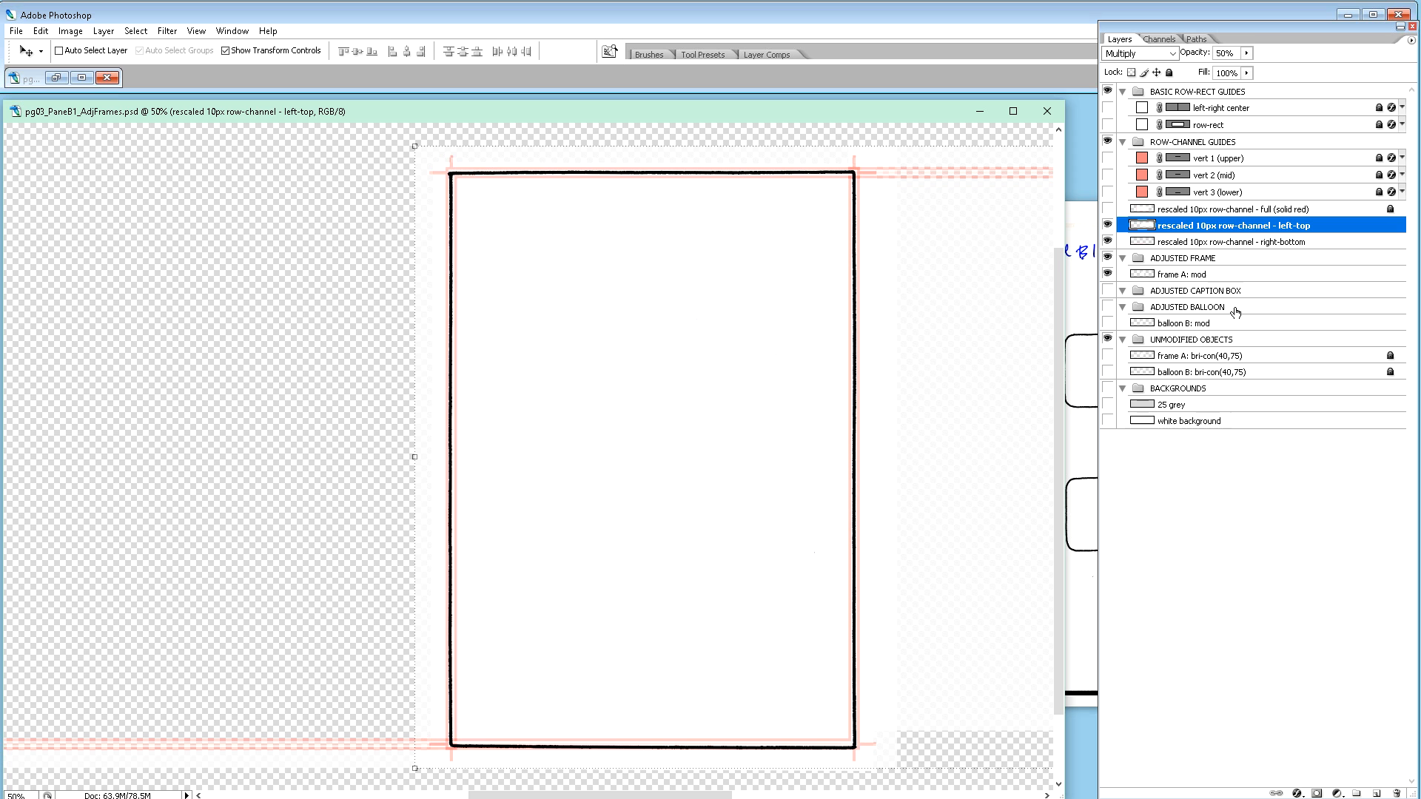
pyautogui.press('Left')
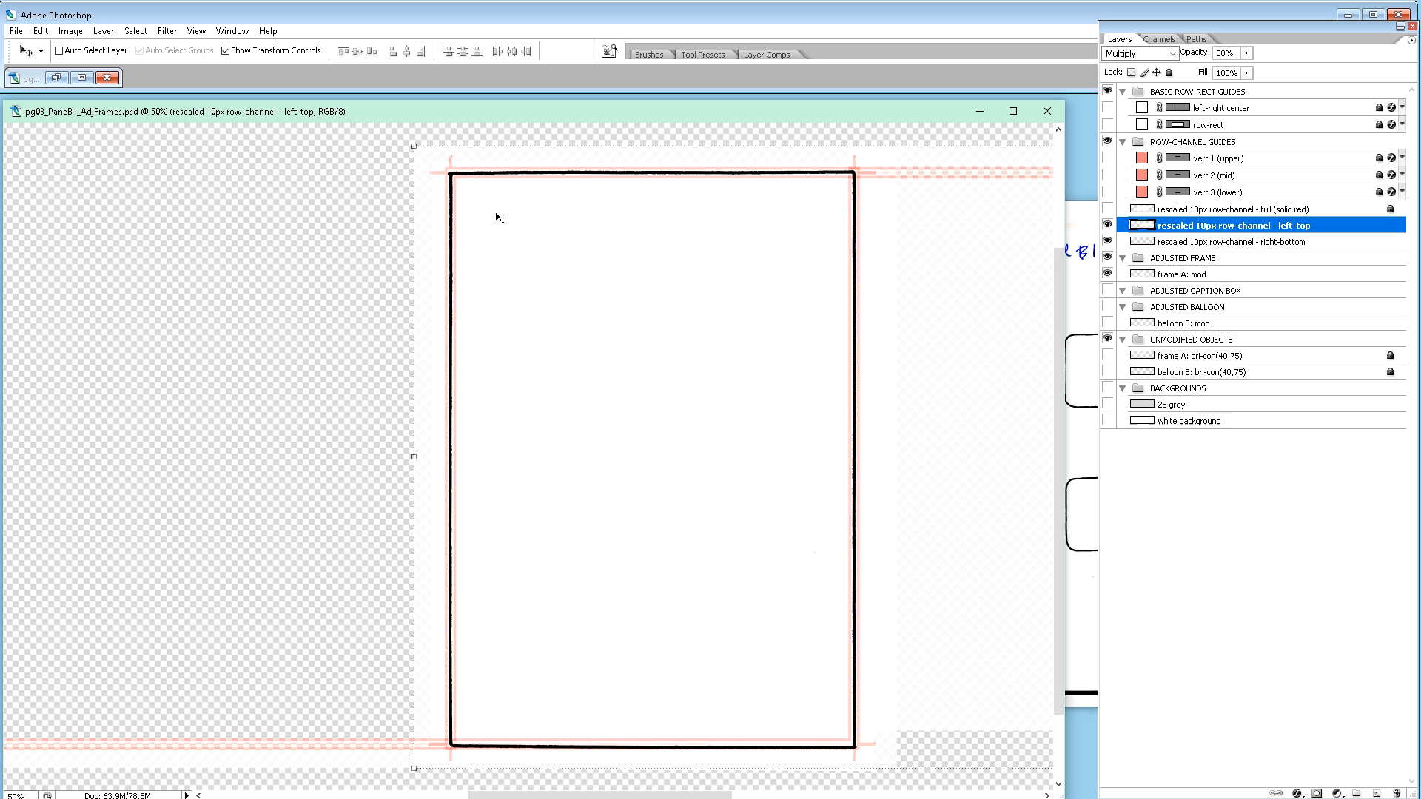
# Step: Select a rectangular strip around the frame's bottom edge and copy that part of frame A: mod to a new layer
pyautogui.scroll(-1, 601, 487)
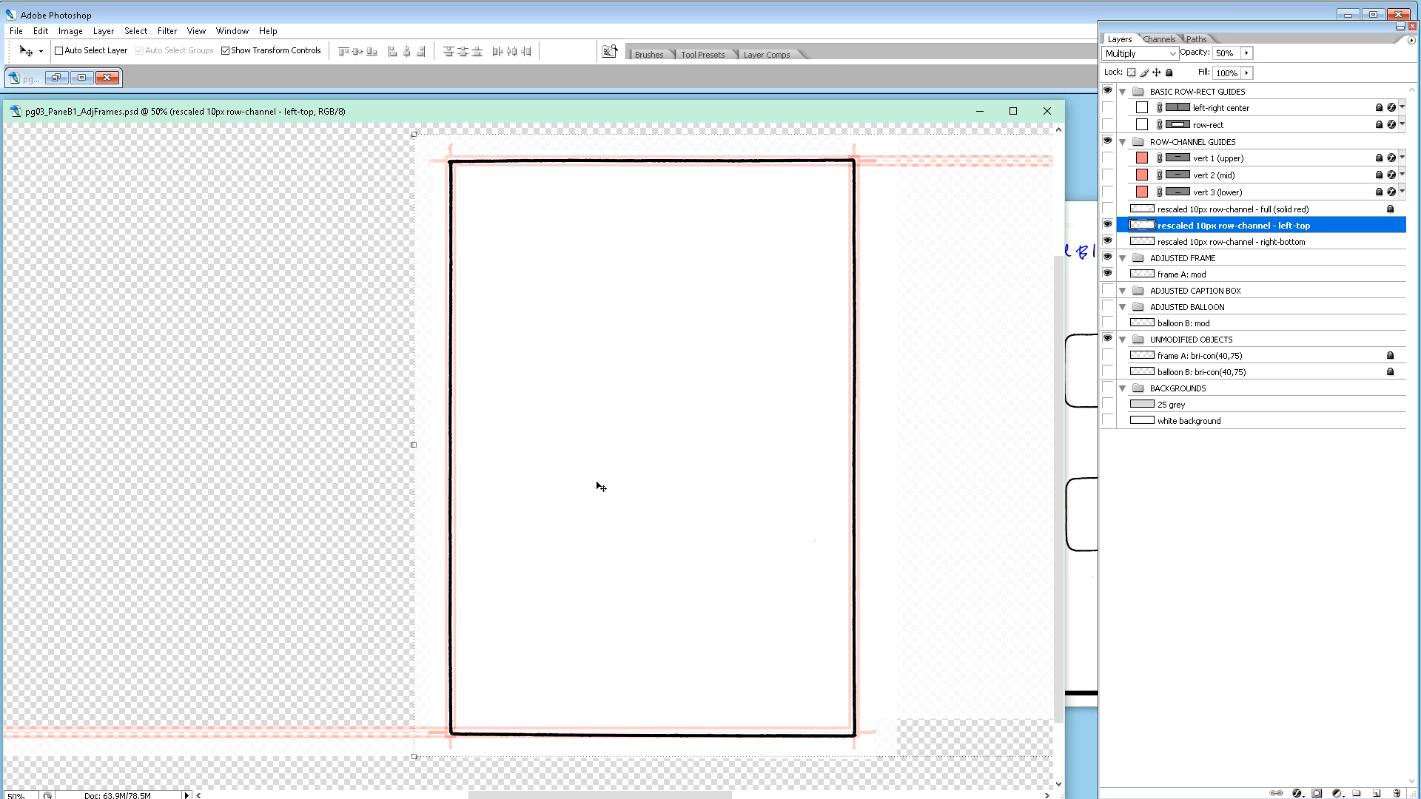
pyautogui.scroll(-3, 601, 487)
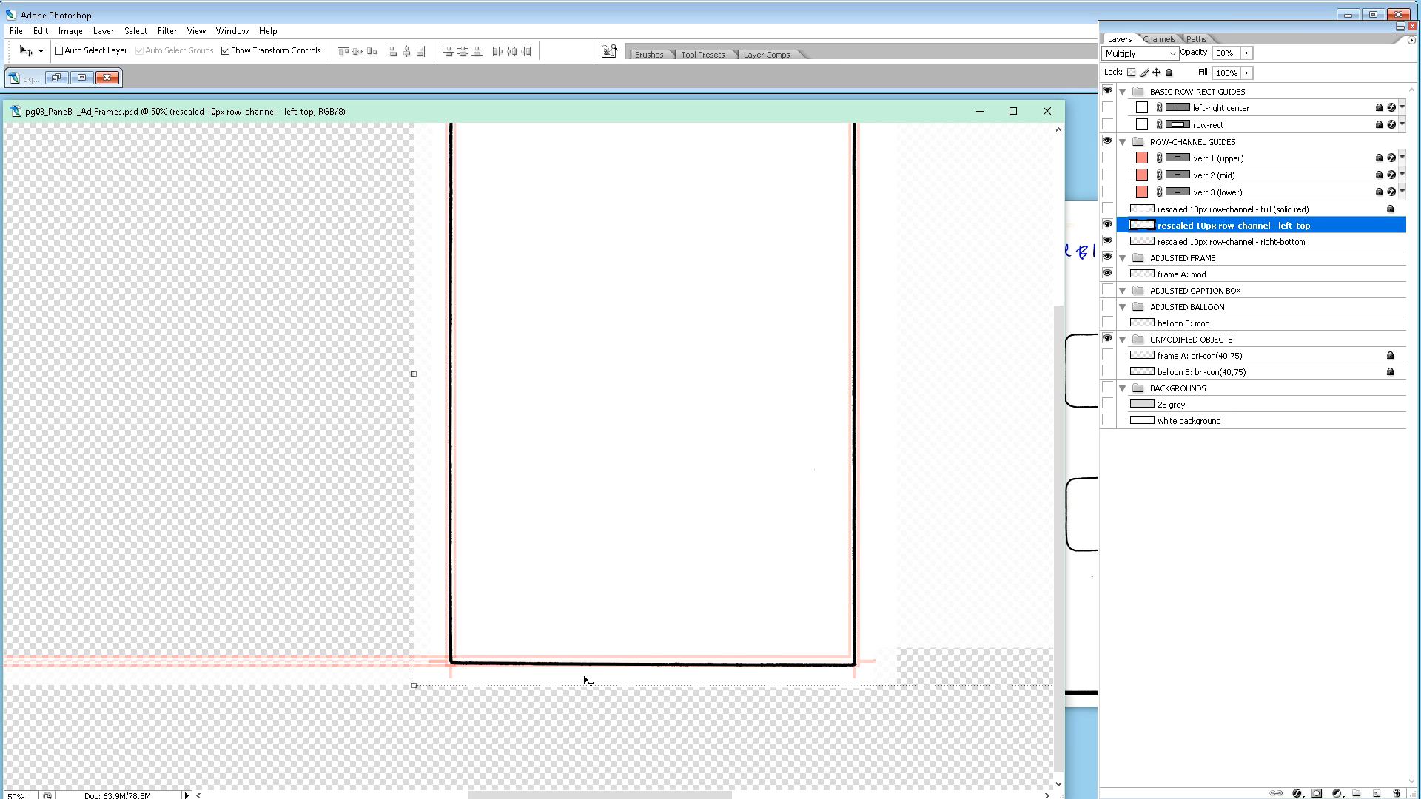
pyautogui.scroll(3, 589, 678)
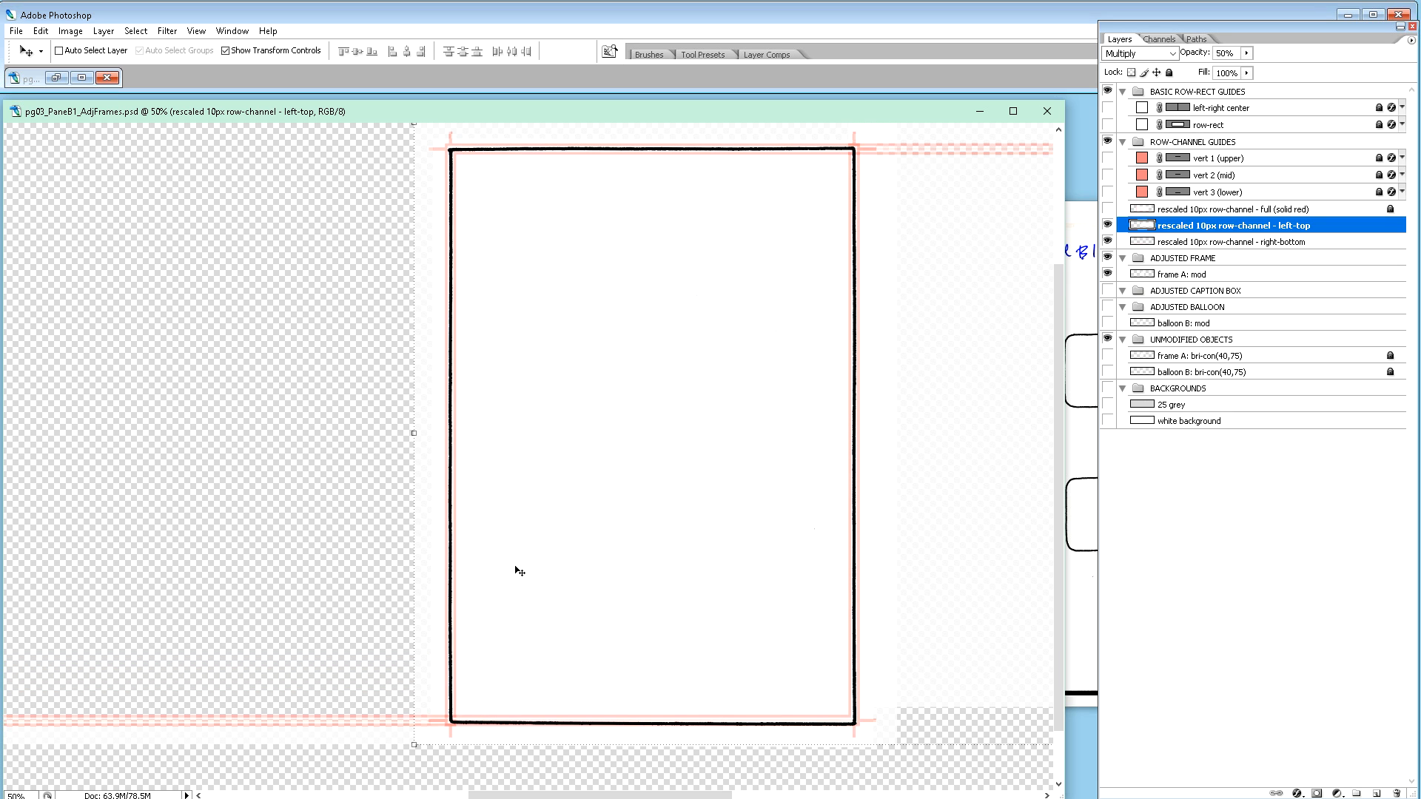
pyautogui.press('m')
pyautogui.moveTo(432, 707); pyautogui.dragTo(877, 739)
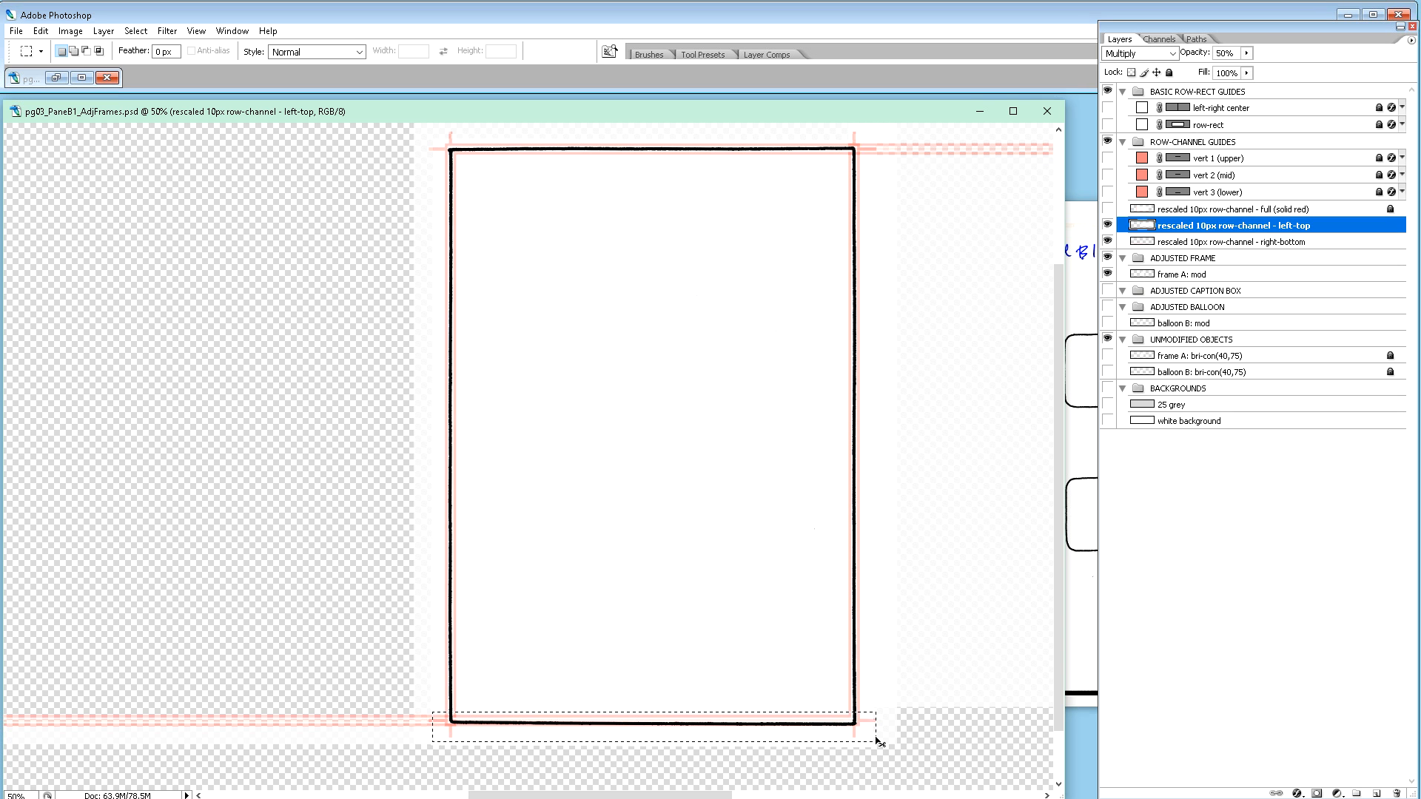
pyautogui.hotkey('ctrl', 'j')
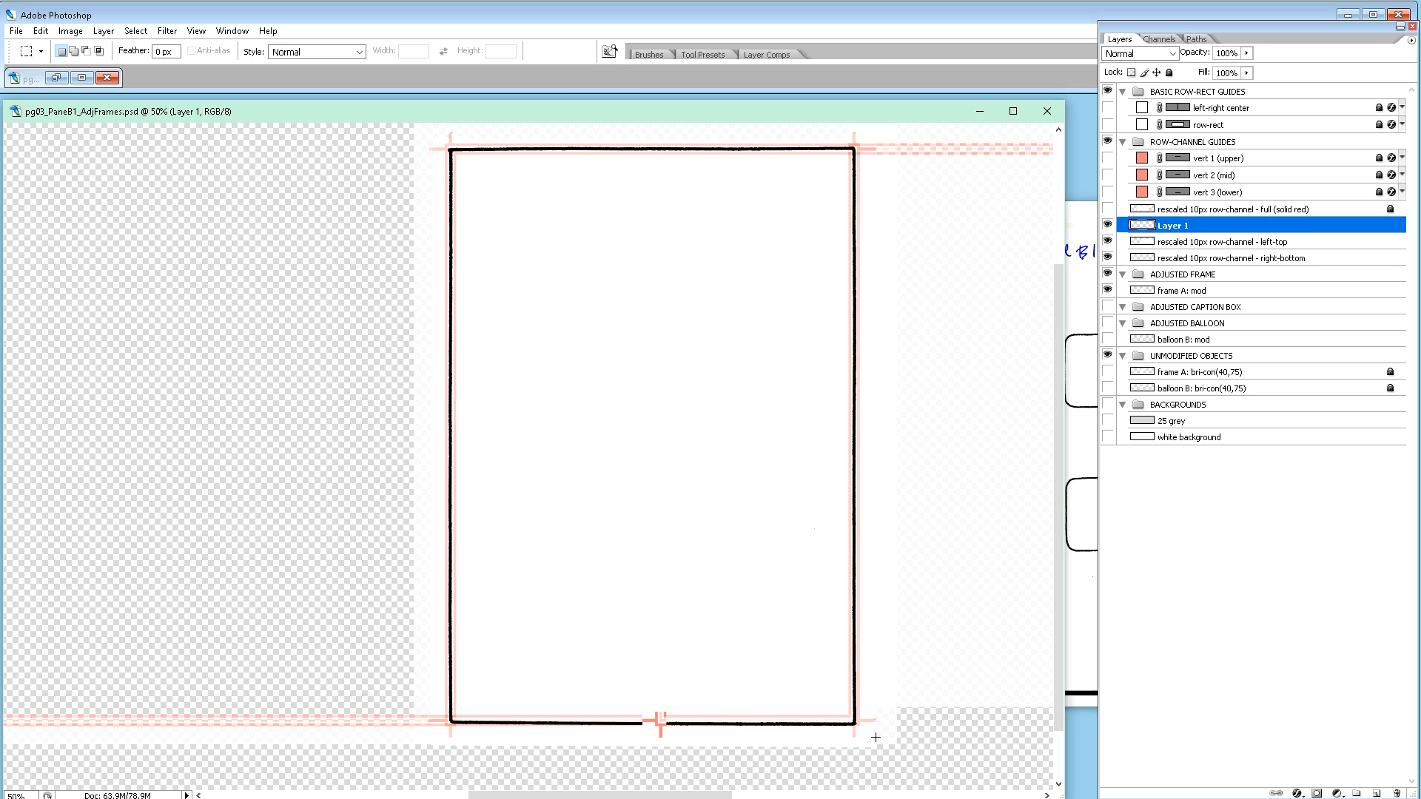
pyautogui.hotkey('ctrl', 'e')
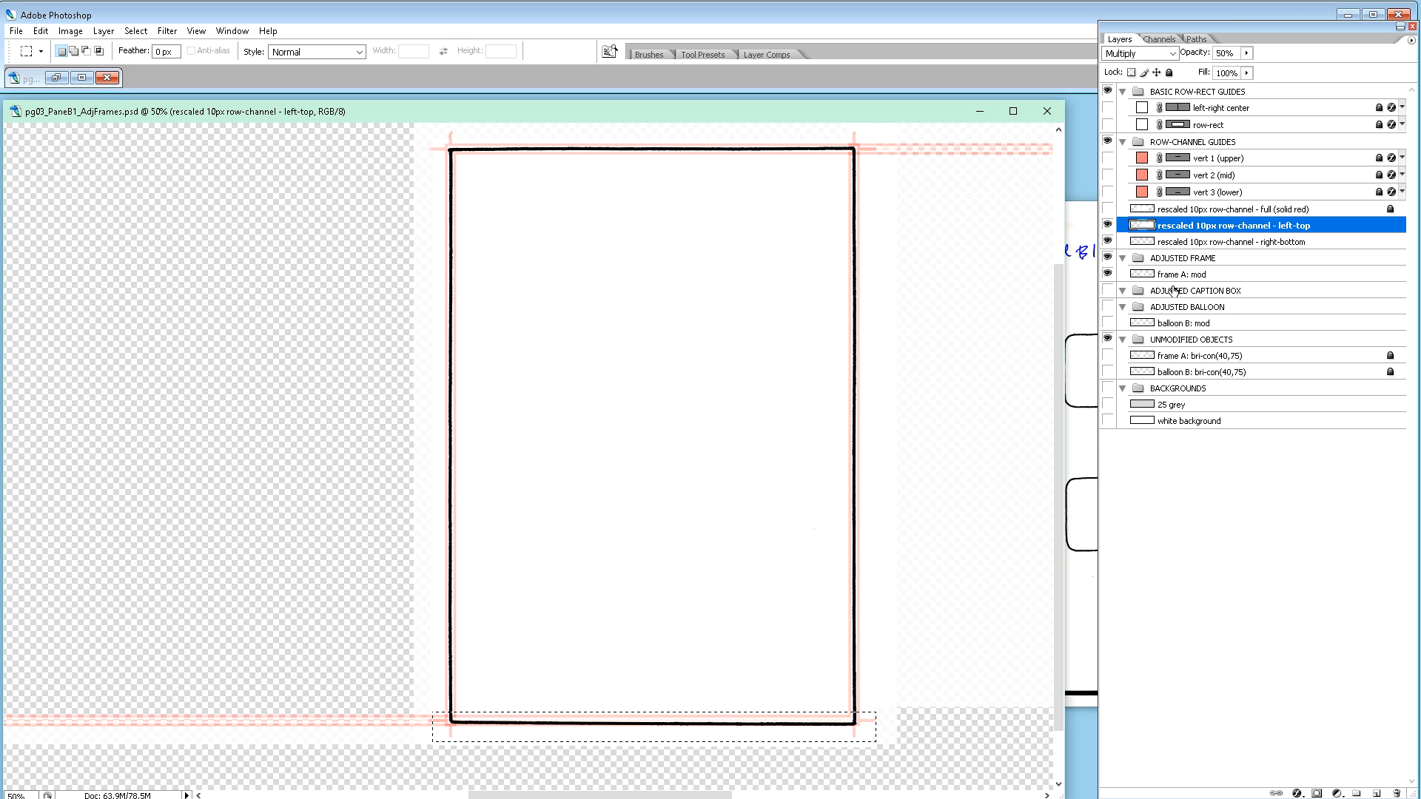
pyautogui.click(1209, 277)
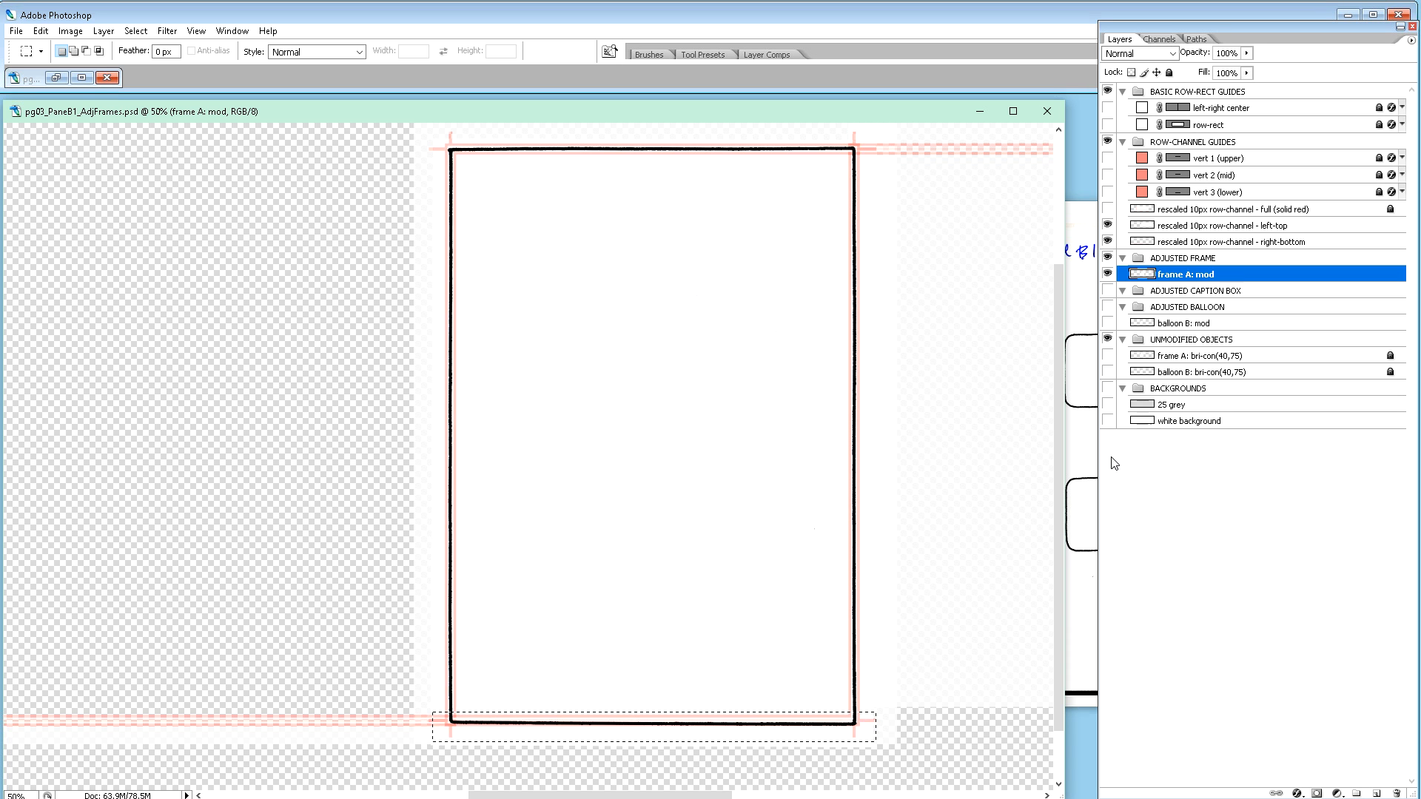
pyautogui.hotkey('ctrl', 'j')
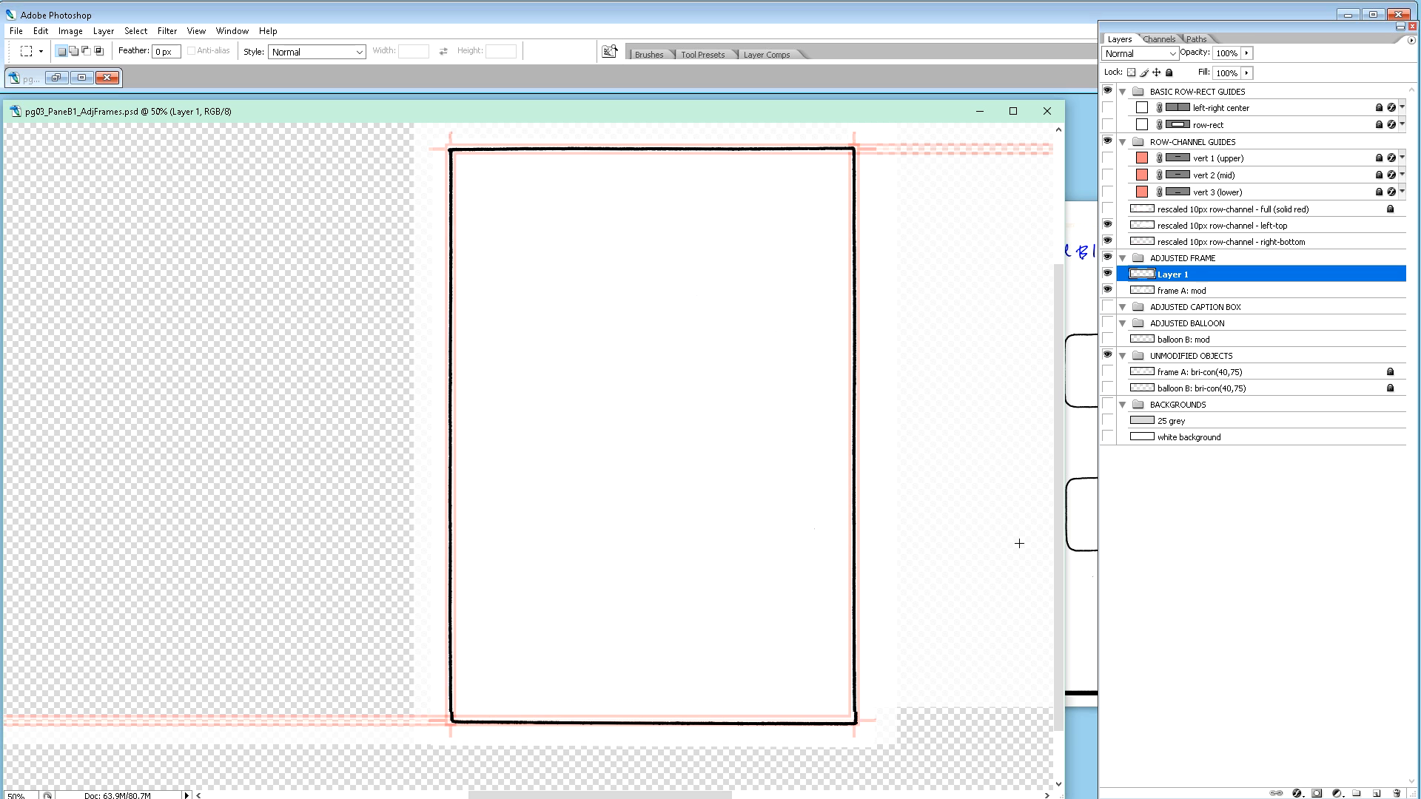
# Step: Nudge the copied bottom strip left until its corners line up with the vertical sides of frame A: mod
pyautogui.press('v')
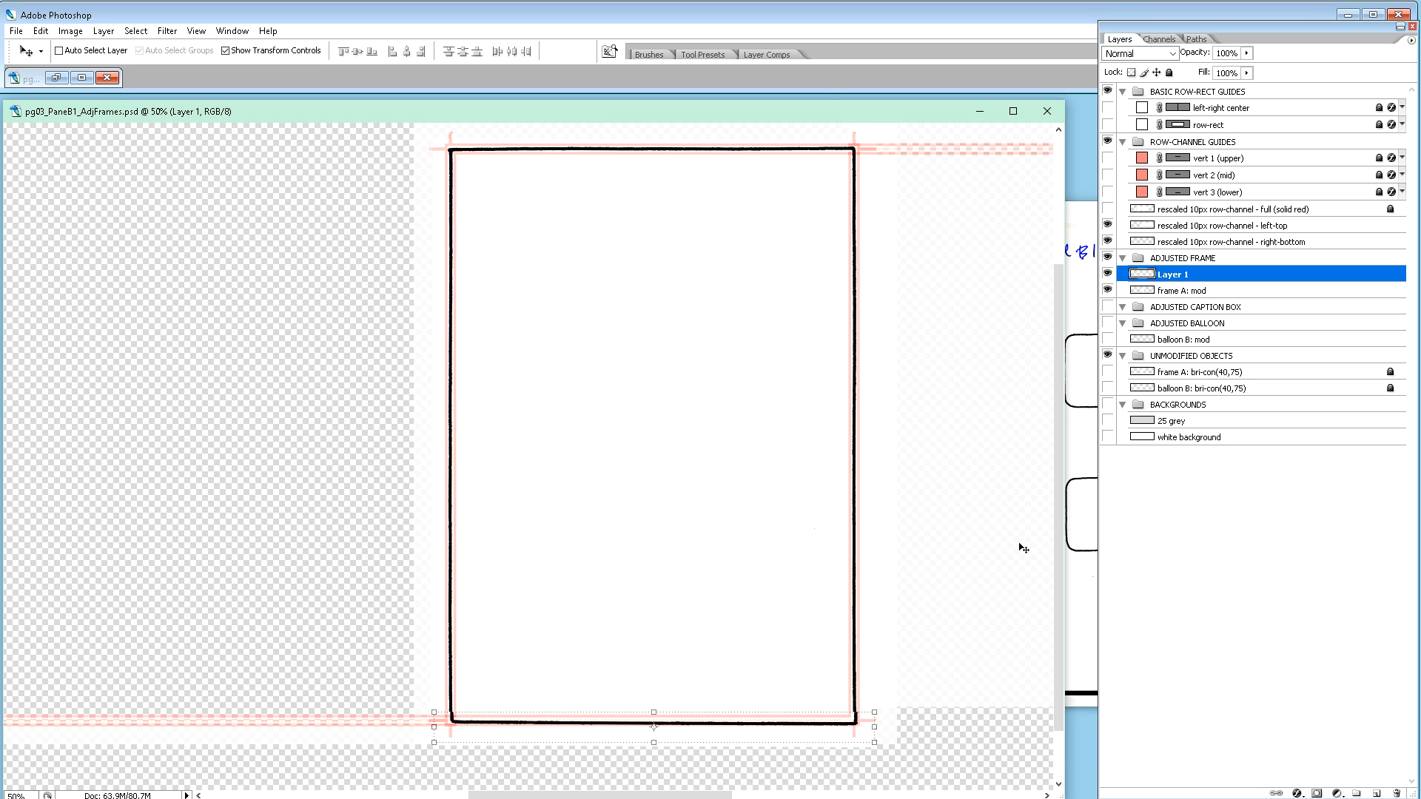
pyautogui.hotkey('ctrl', '+')
pyautogui.hotkey('ctrl', '+')
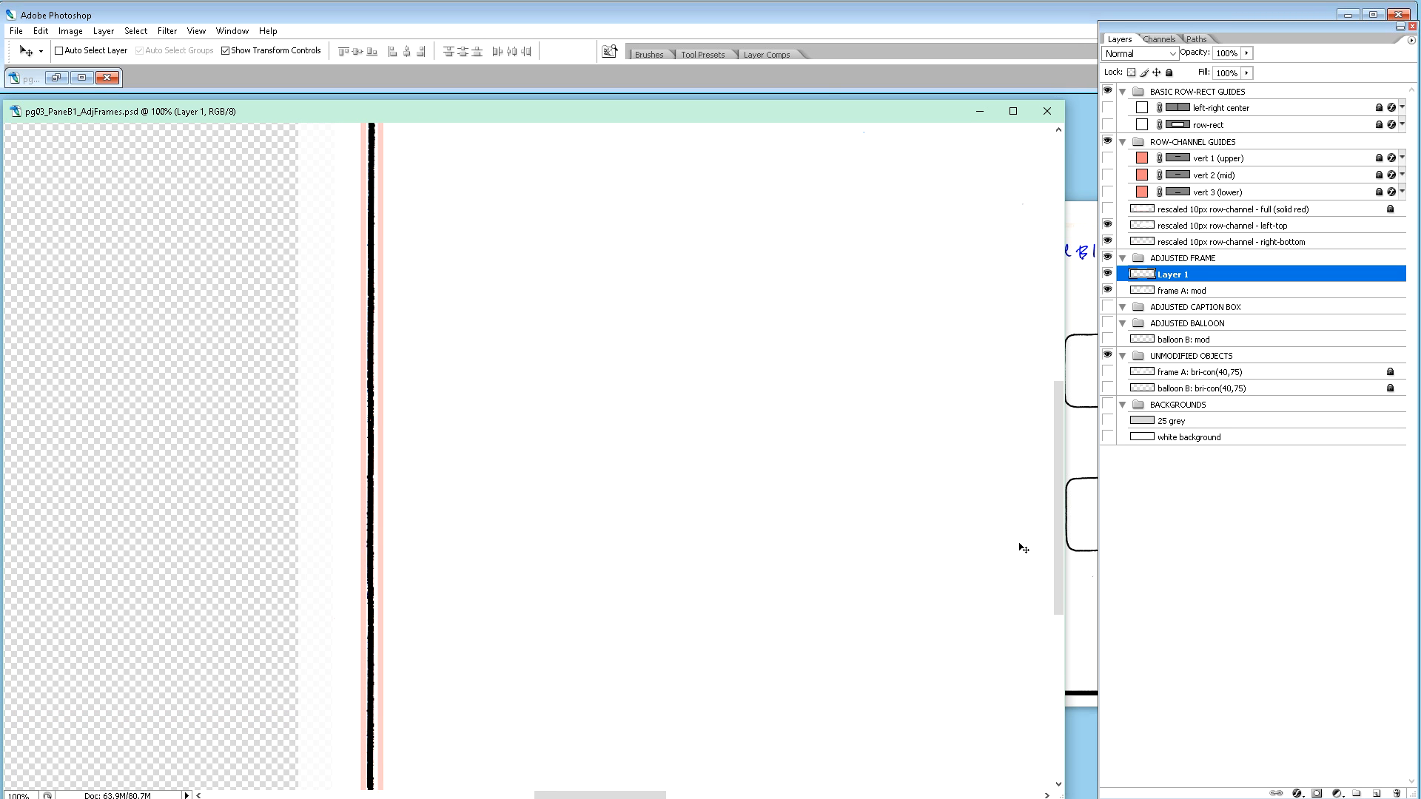
pyautogui.scroll(-5, 1023, 548)
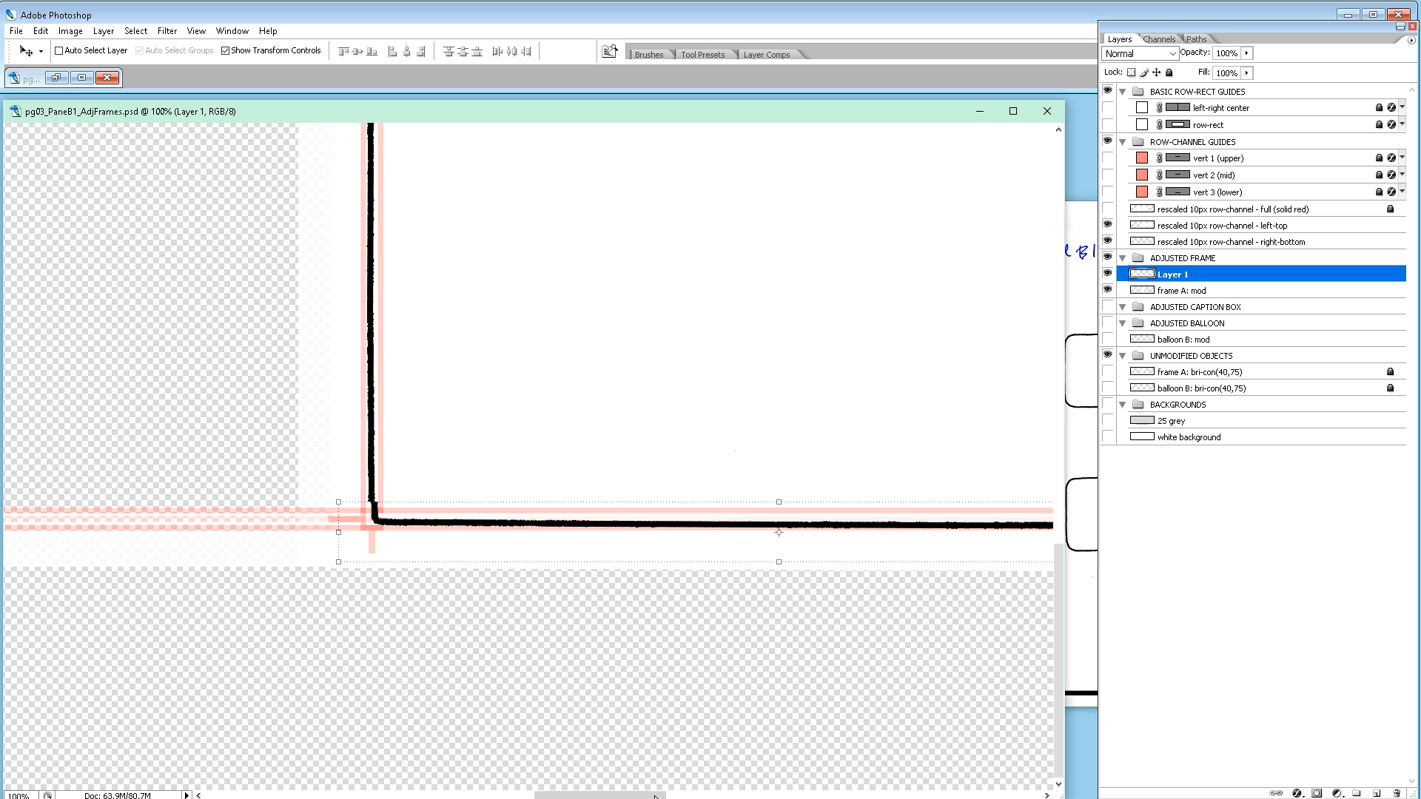
pyautogui.moveTo(655, 796); pyautogui.dragTo(686, 796)
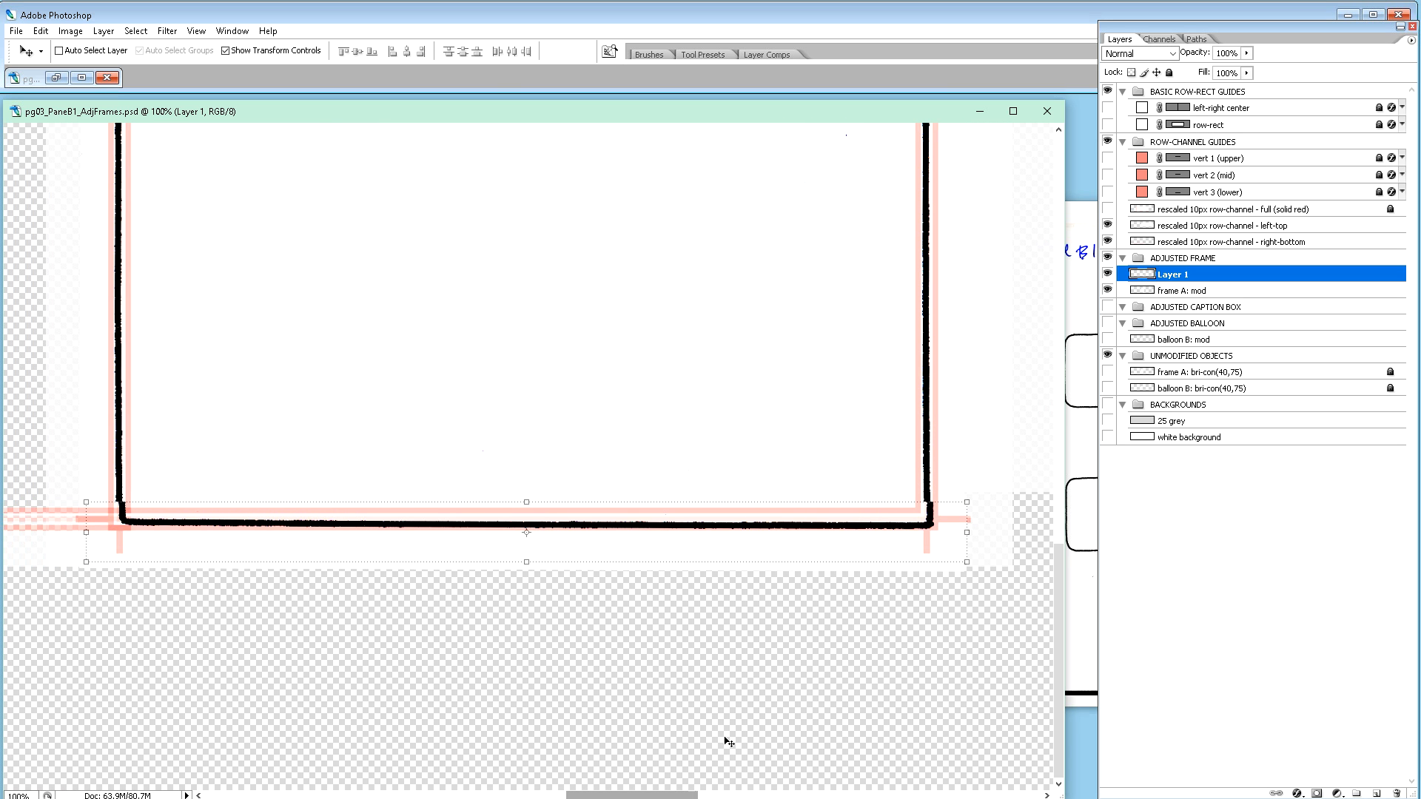
pyautogui.press('Left')
pyautogui.press('Left')
pyautogui.press('Left')
pyautogui.press('Left')
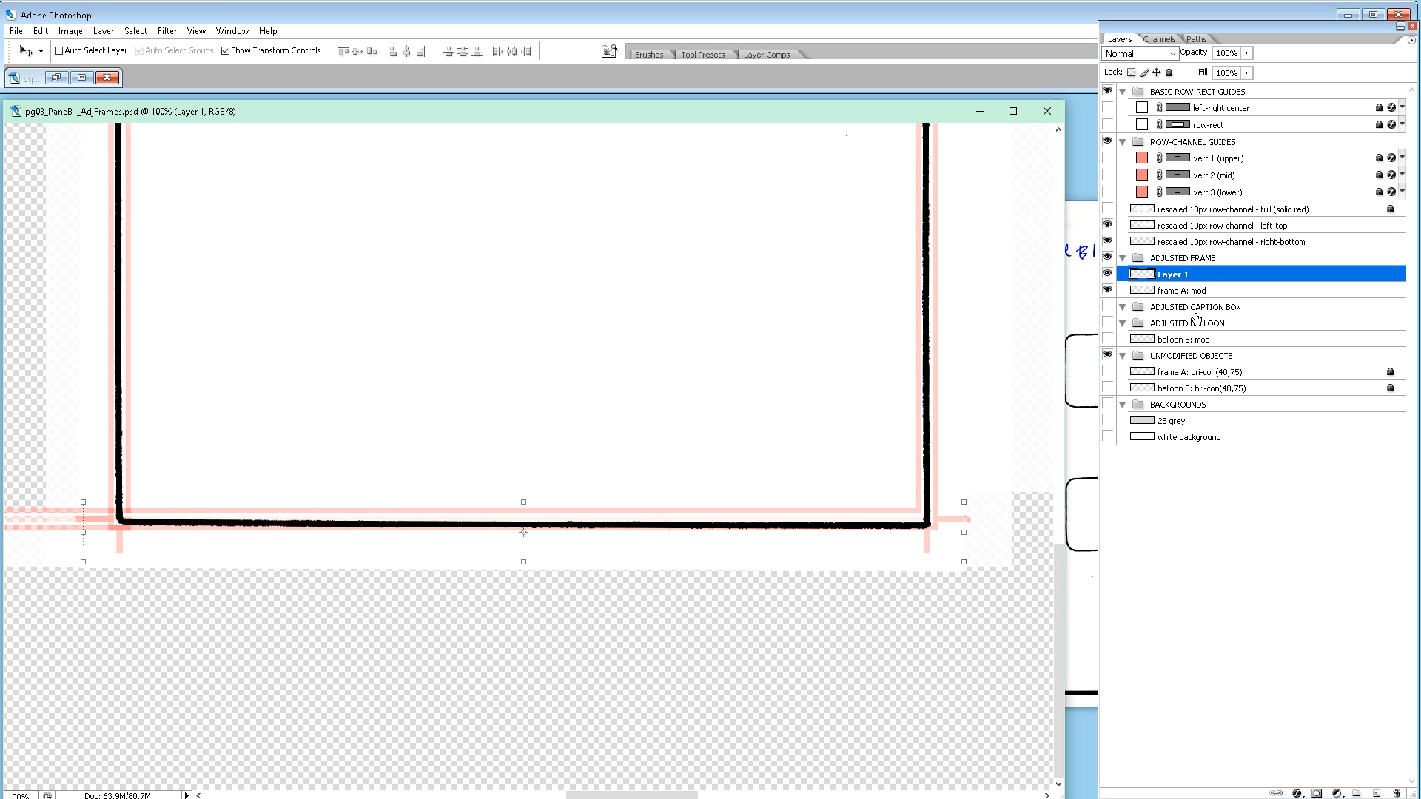
# Step: Hide frame A: mod and nudge the copied bottom strip up into the lower row-channel guide
pyautogui.click(1107, 290)
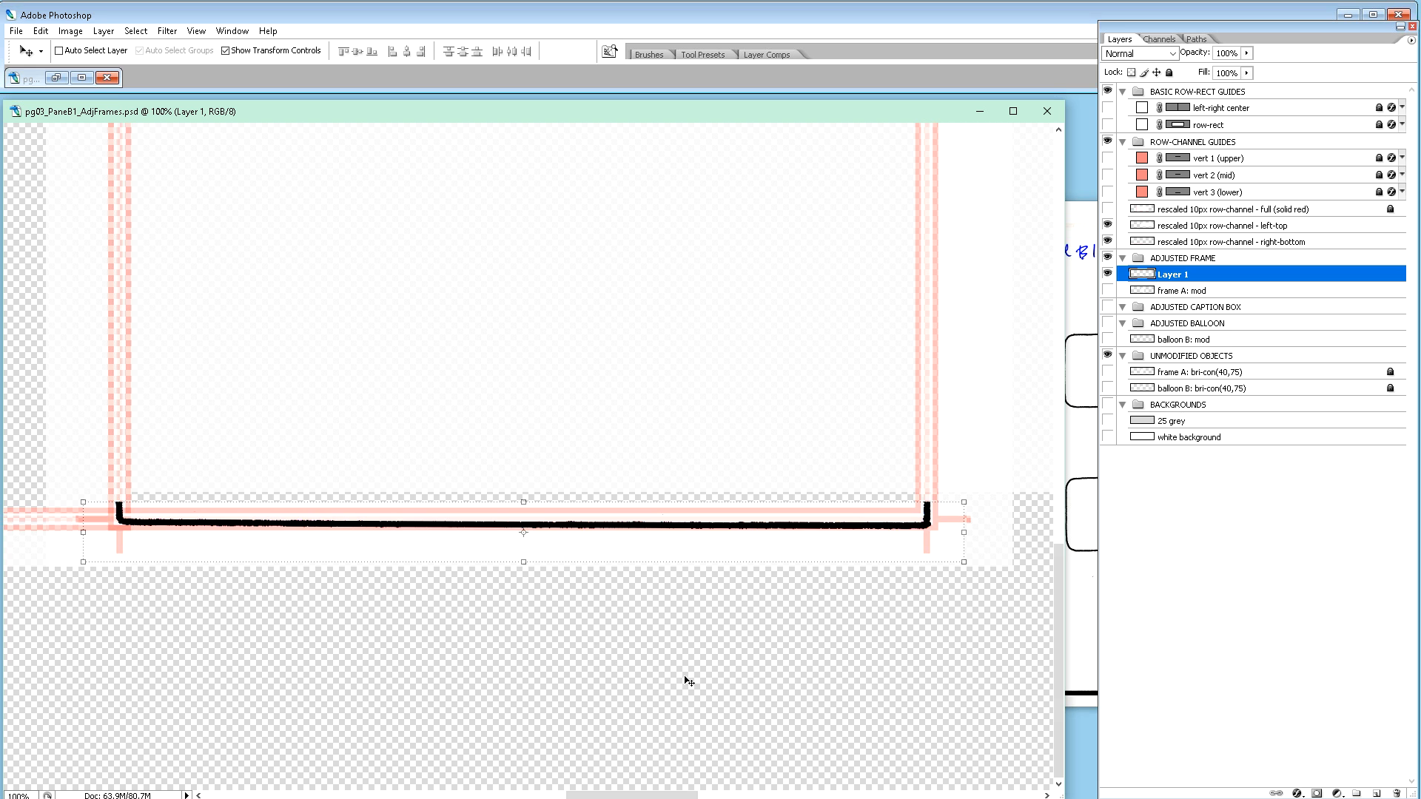
pyautogui.press('Up')
pyautogui.press('Up')
pyautogui.press('Up')
pyautogui.press('Up')
pyautogui.press('Up')
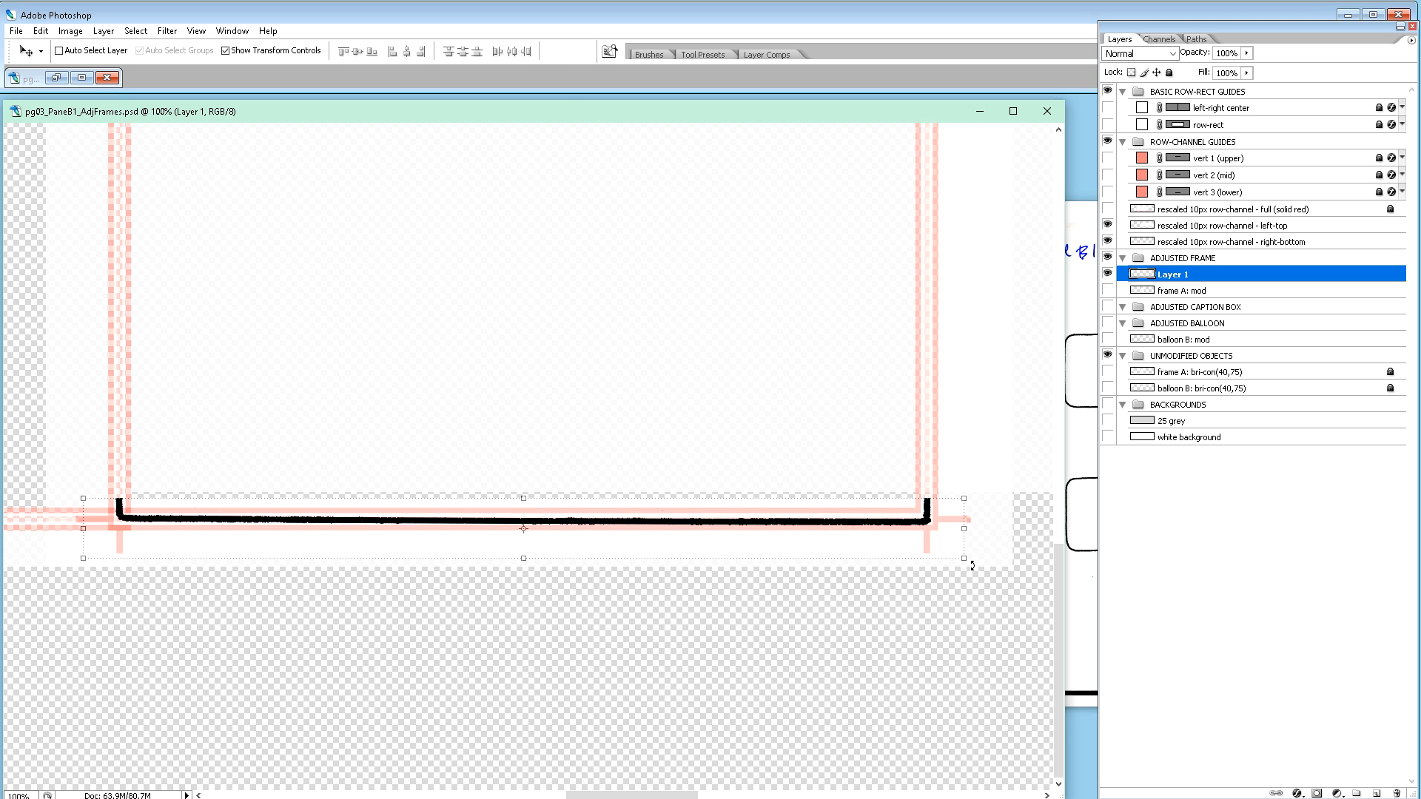
pyautogui.moveTo(970, 567); pyautogui.dragTo(969, 568)
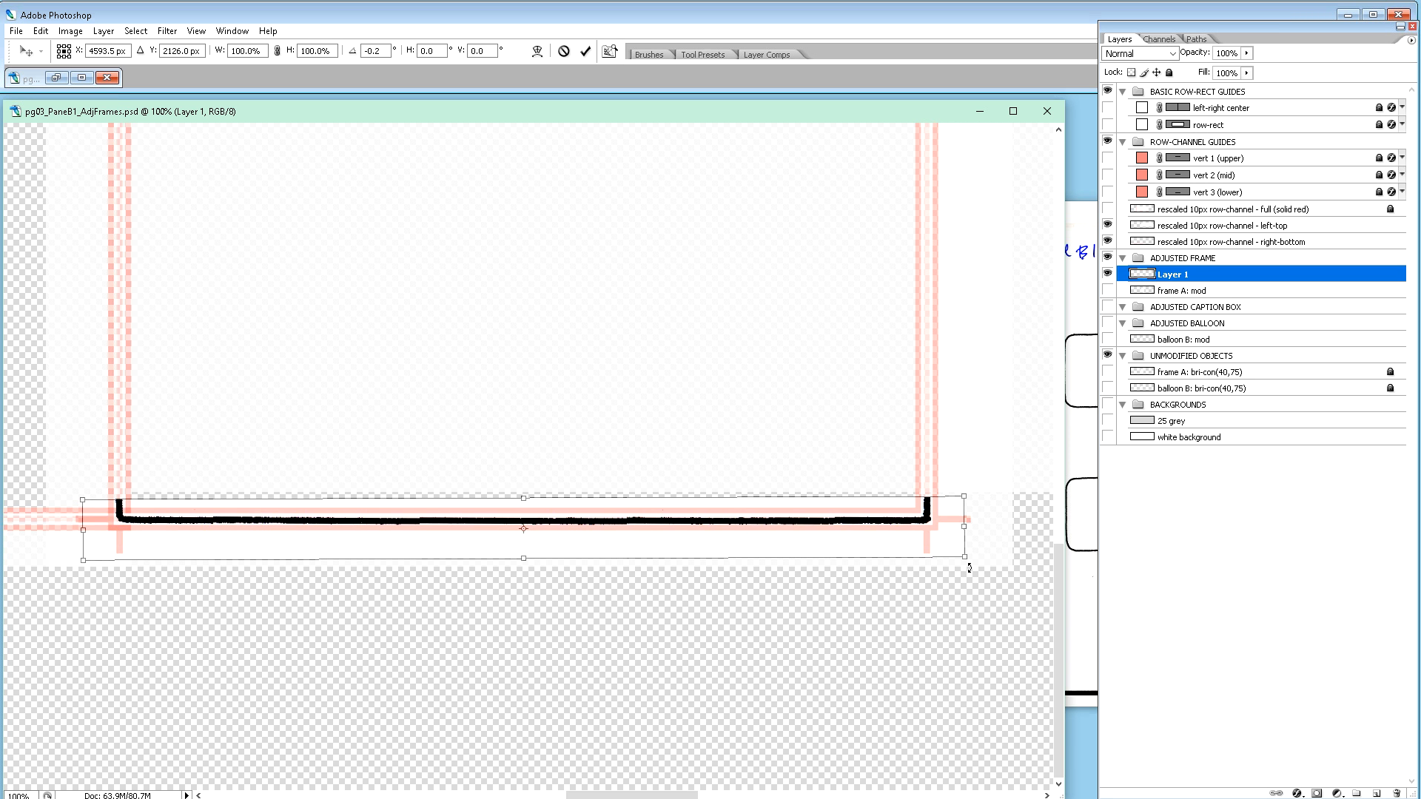
pyautogui.moveTo(969, 568); pyautogui.dragTo(970, 567)
pyautogui.press('Return')
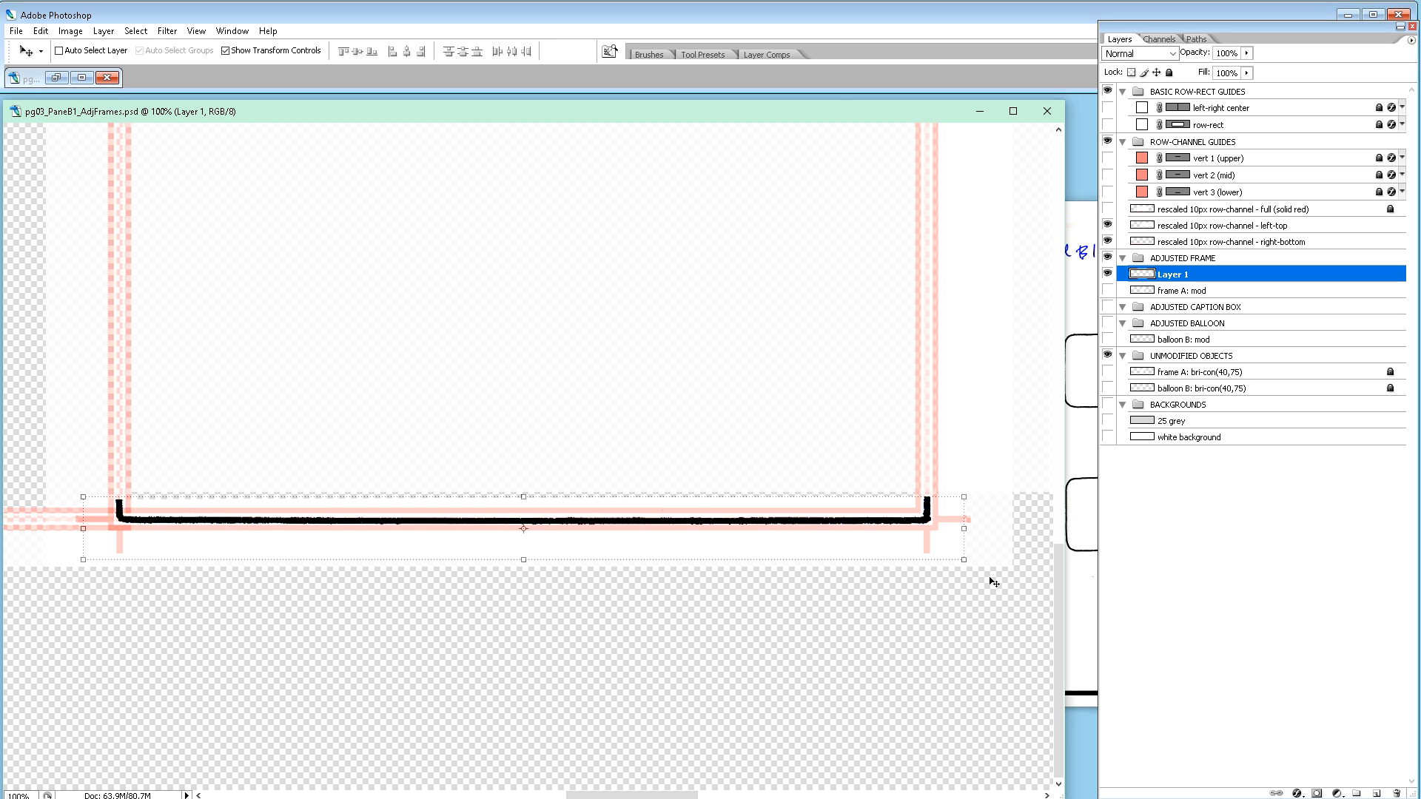
pyautogui.hotkey('ctrl', 'z')
# Step: Rotate the copied bottom strip by -0.3 degrees so its line runs level with the lower row-channel guide
pyautogui.click(972, 565)
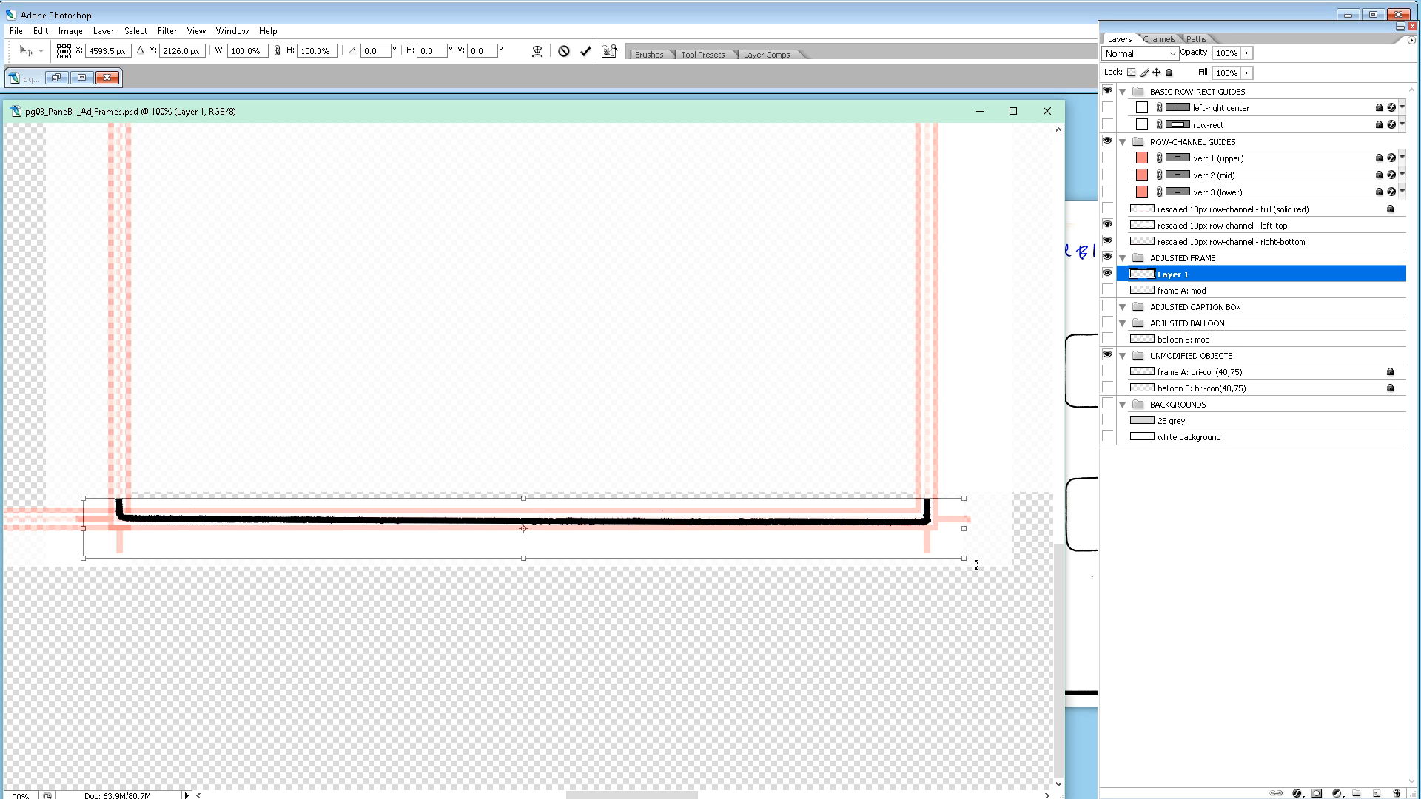
pyautogui.moveTo(976, 565); pyautogui.dragTo(976, 564)
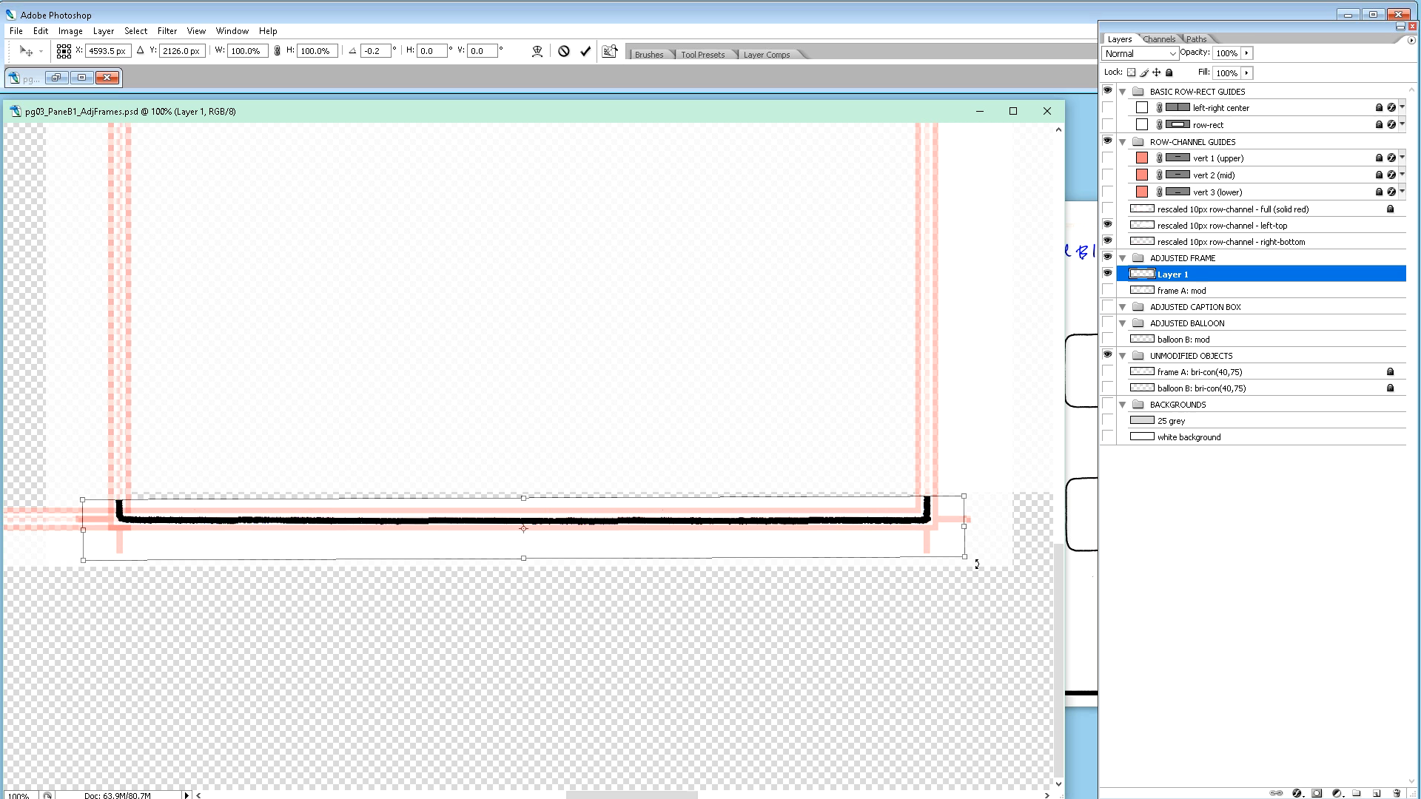
pyautogui.moveTo(977, 564); pyautogui.dragTo(979, 564)
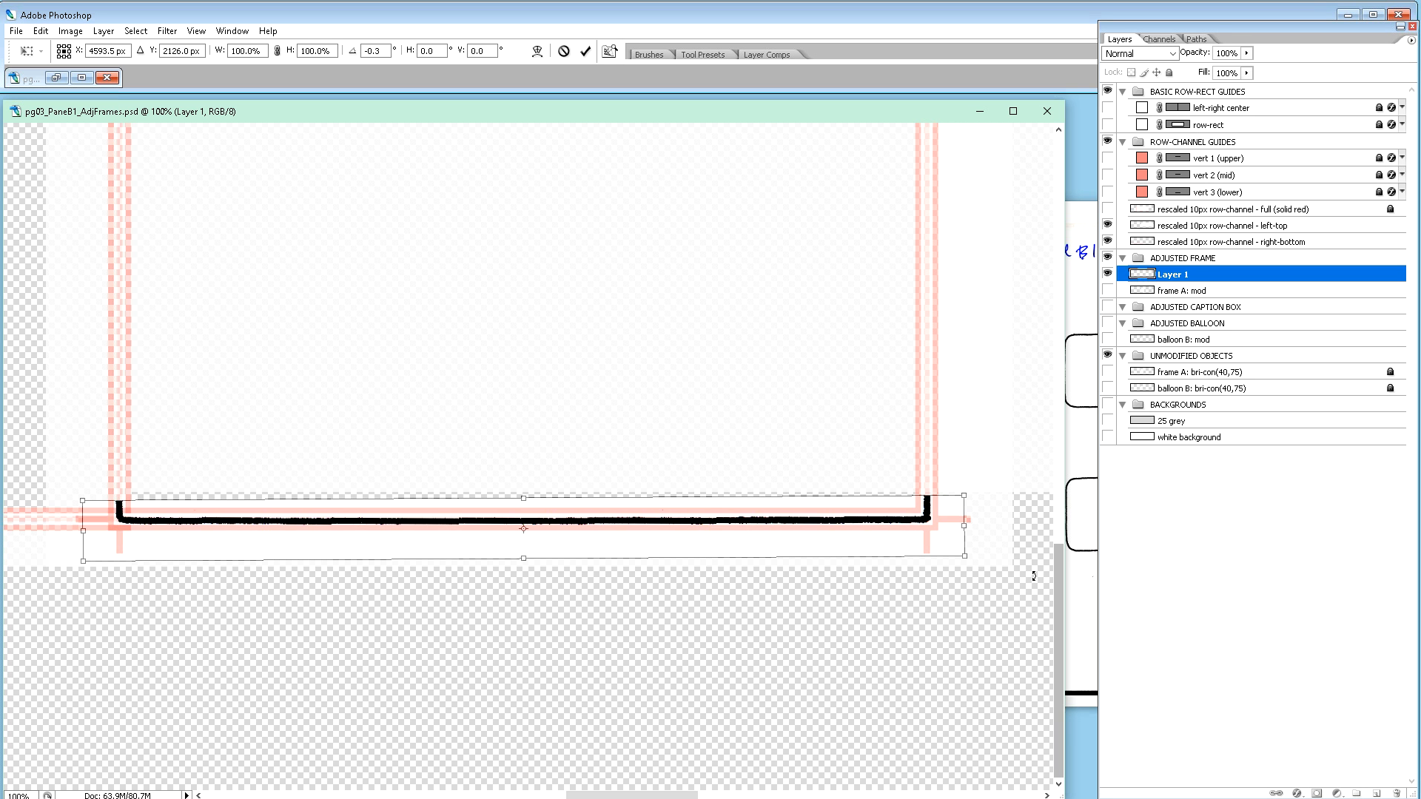
pyautogui.press('Return')
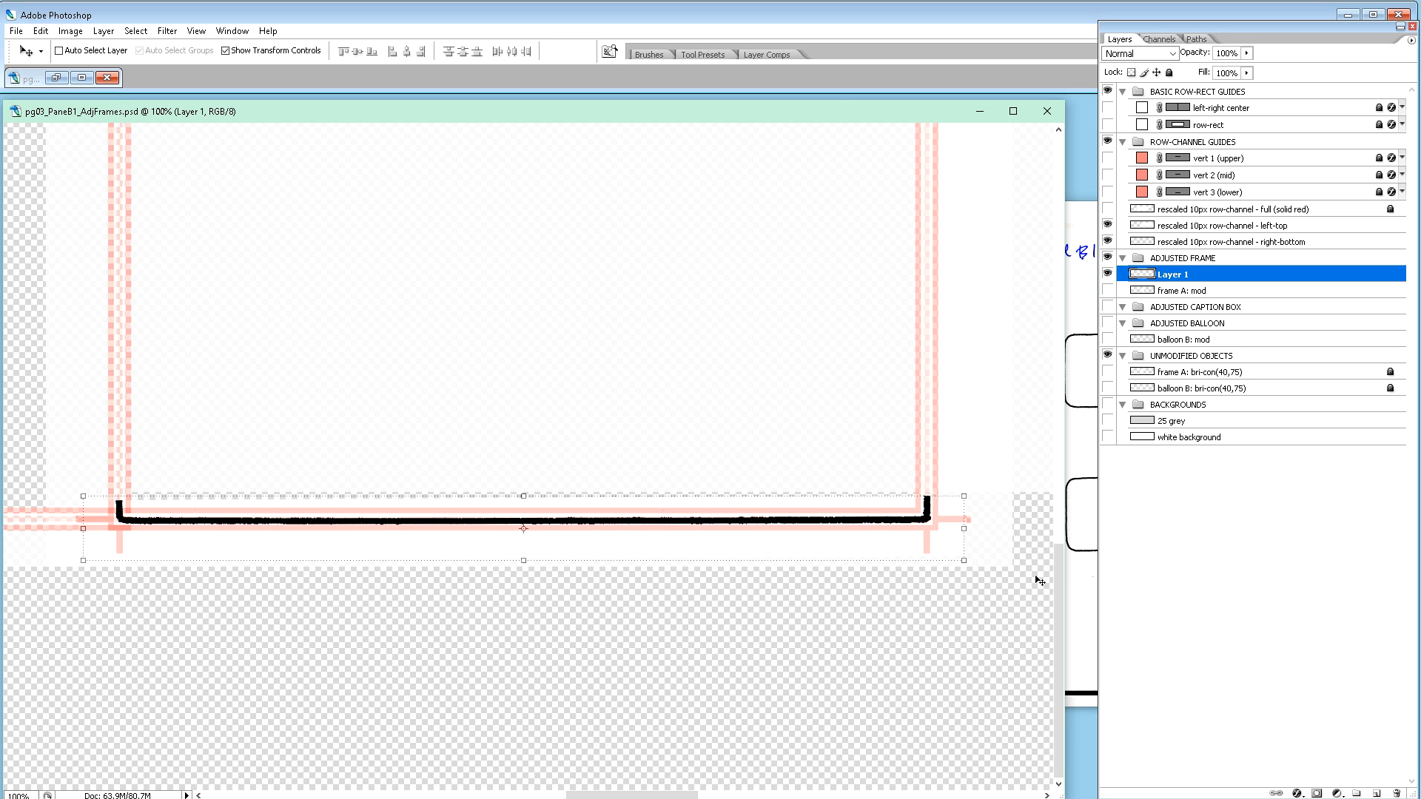
# Step: Nudge the levelled bottom strip up to centre it in the lower row-channel guide and show frame A: mod again
pyautogui.press('Up')
pyautogui.press('Up')
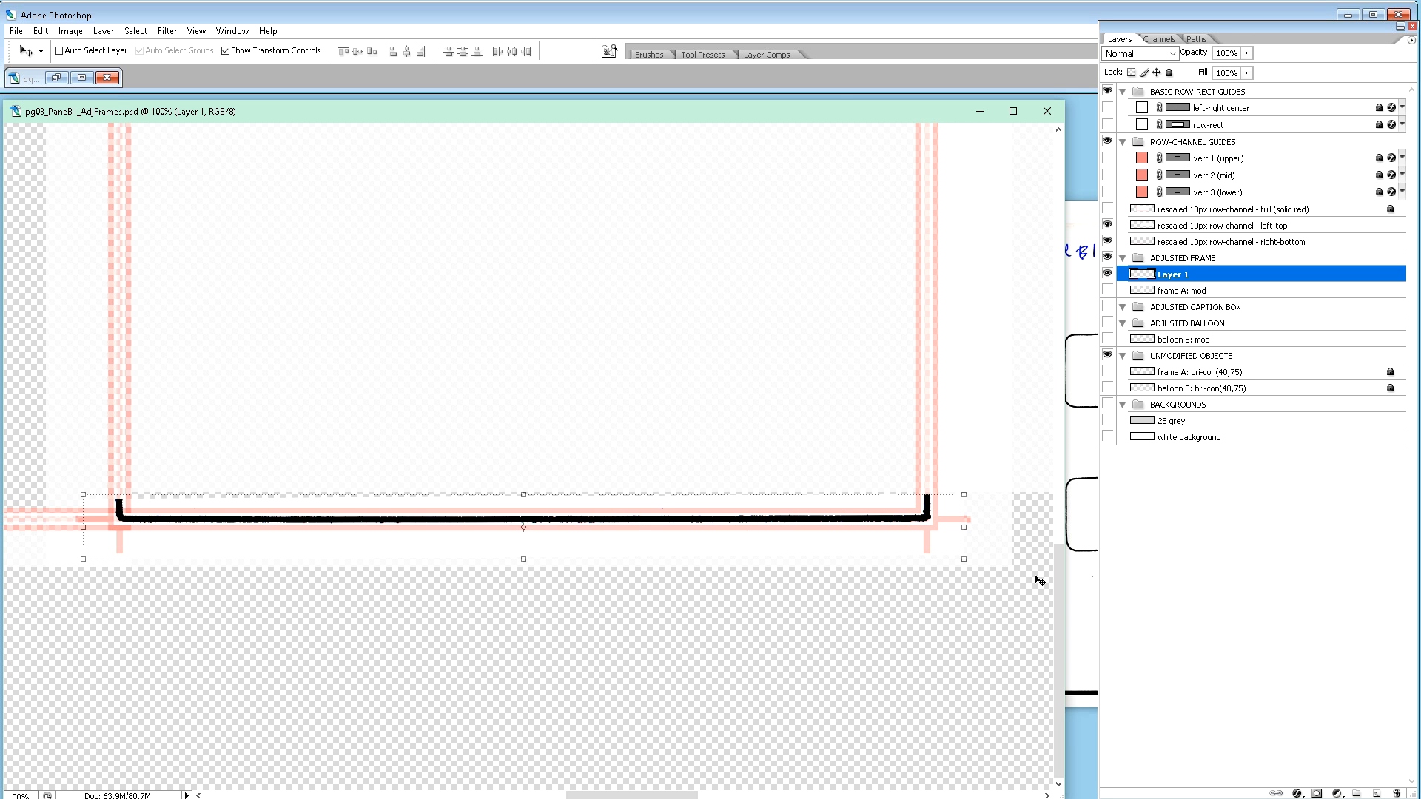
pyautogui.press('Down')
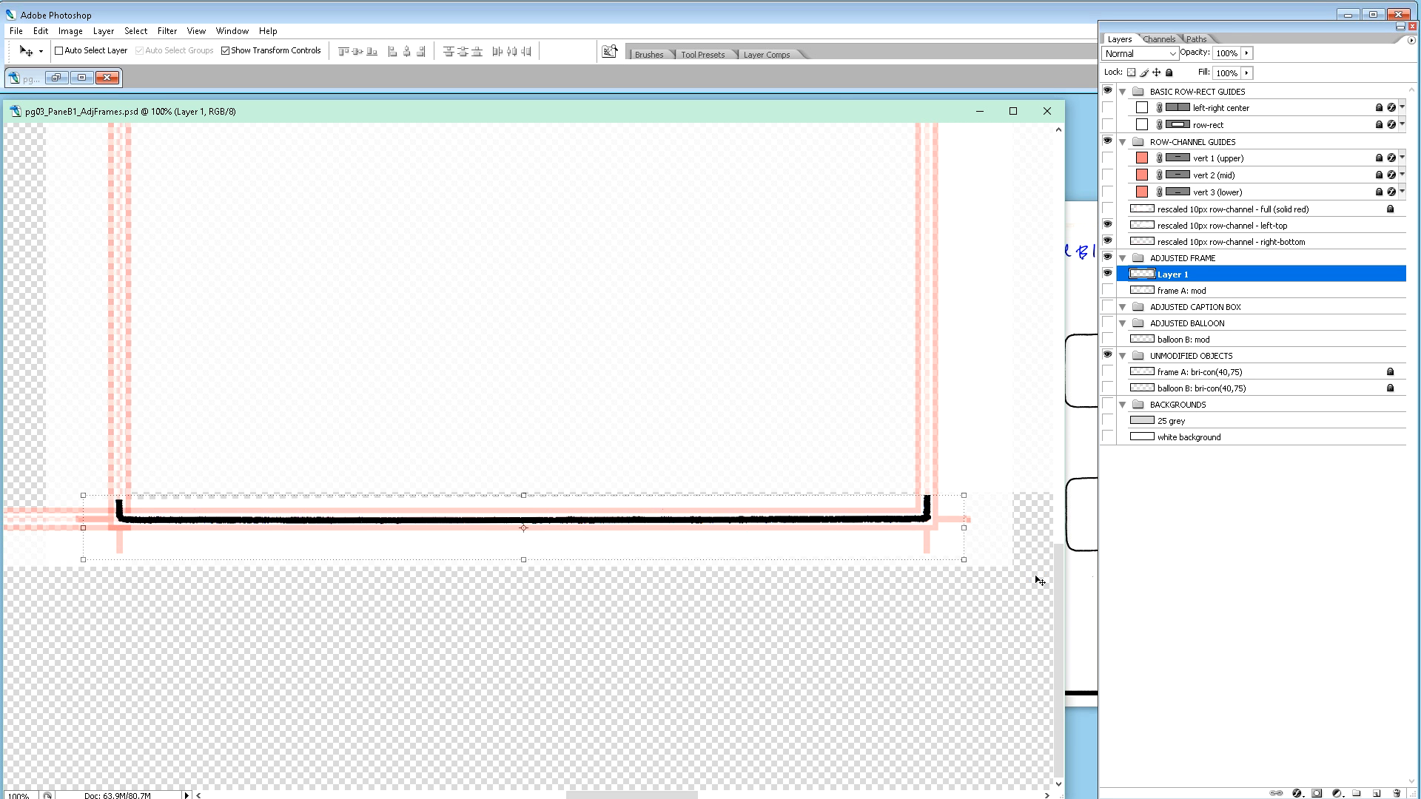
pyautogui.click(1107, 290)
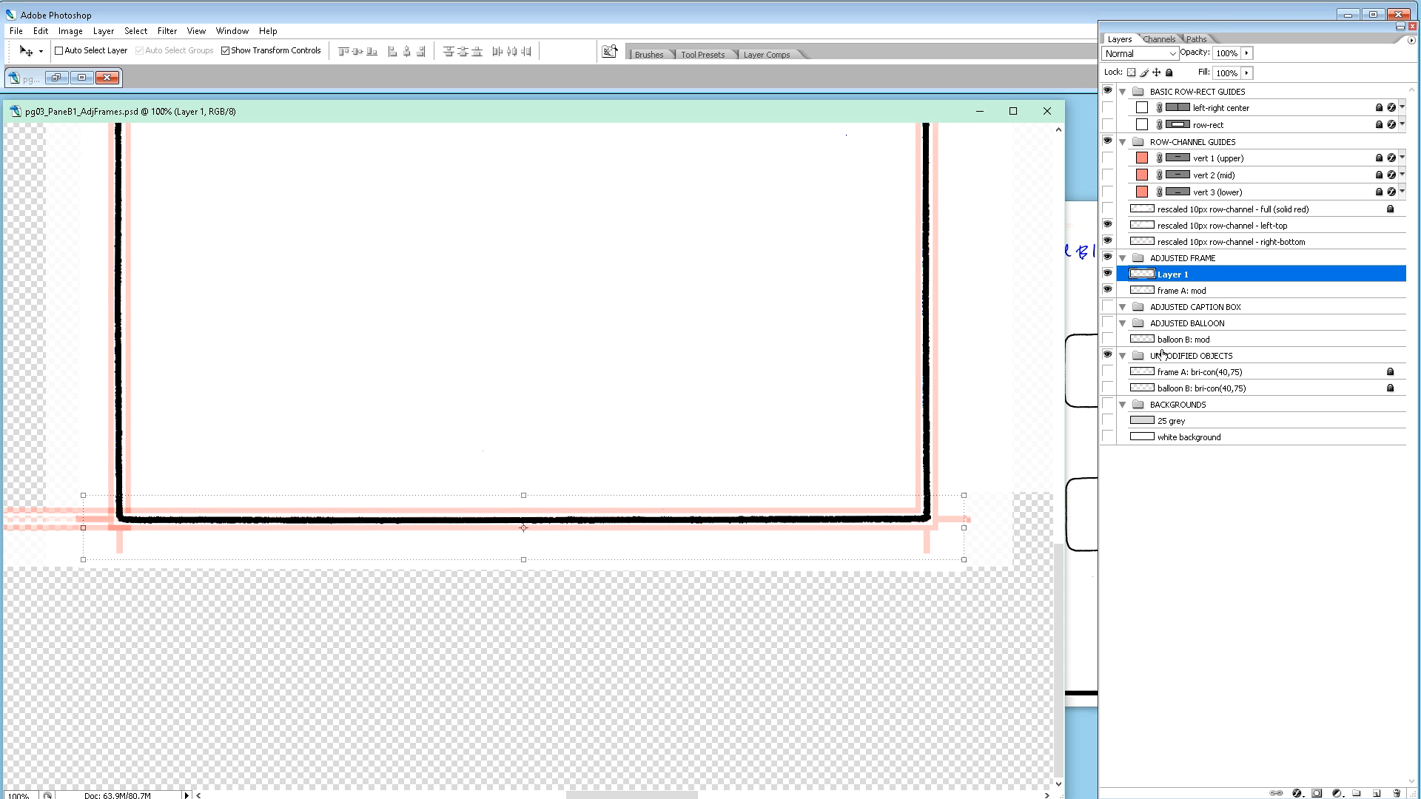
pyautogui.hotkey('ctrl', '-')
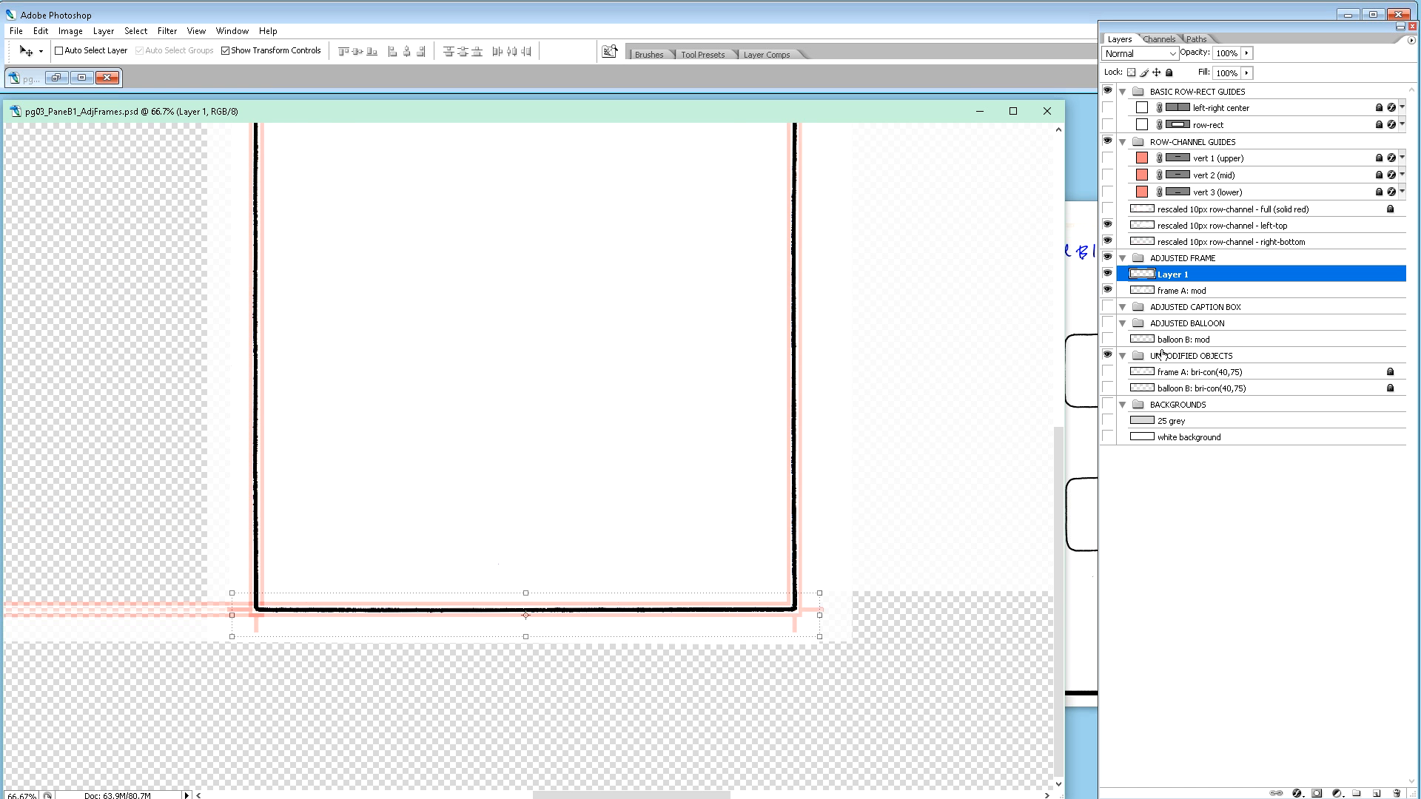
pyautogui.hotkey('ctrl', '-')
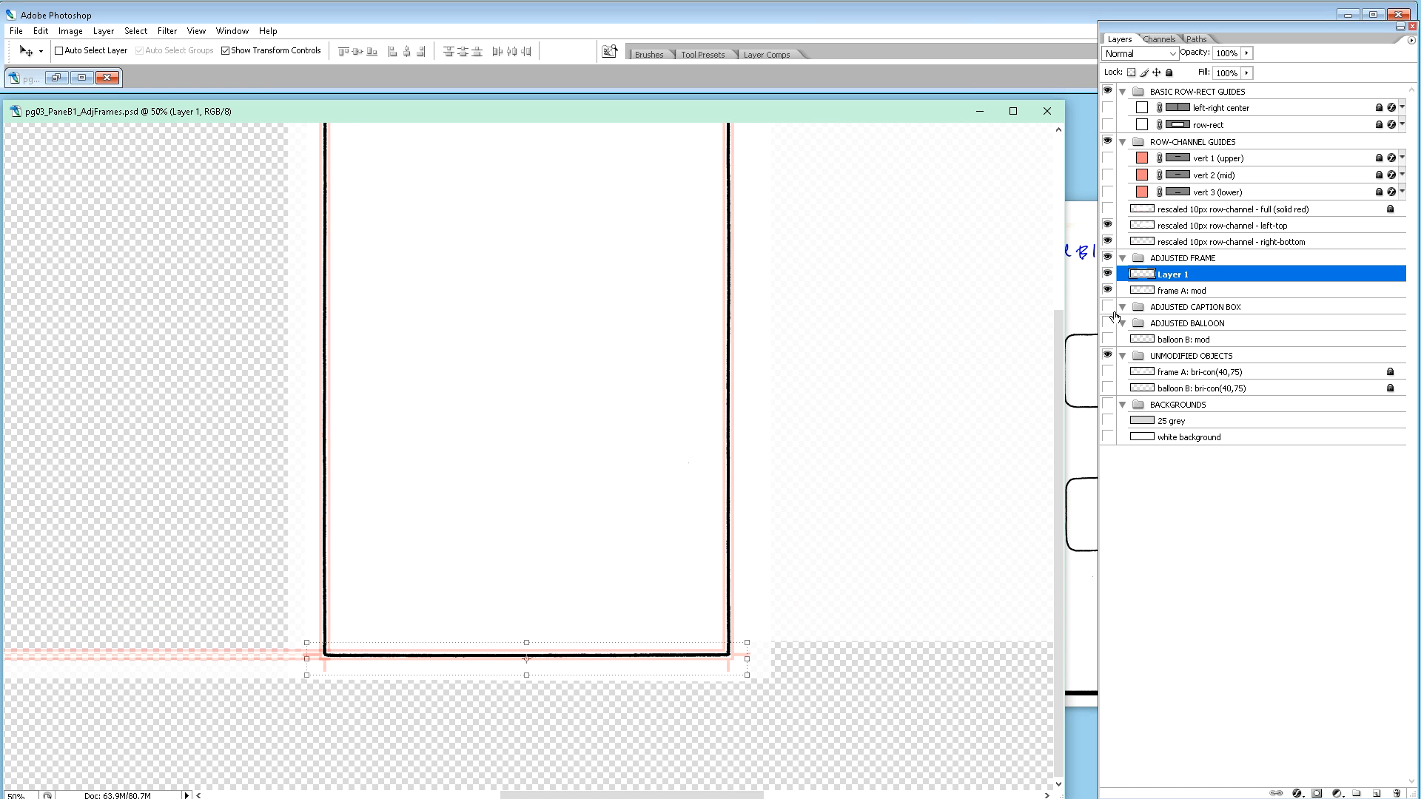
# Step: Hide the copied bottom strip and make frame A: mod the active, visible layer at the panel's upper edge
pyautogui.scroll(3, 958, 357)
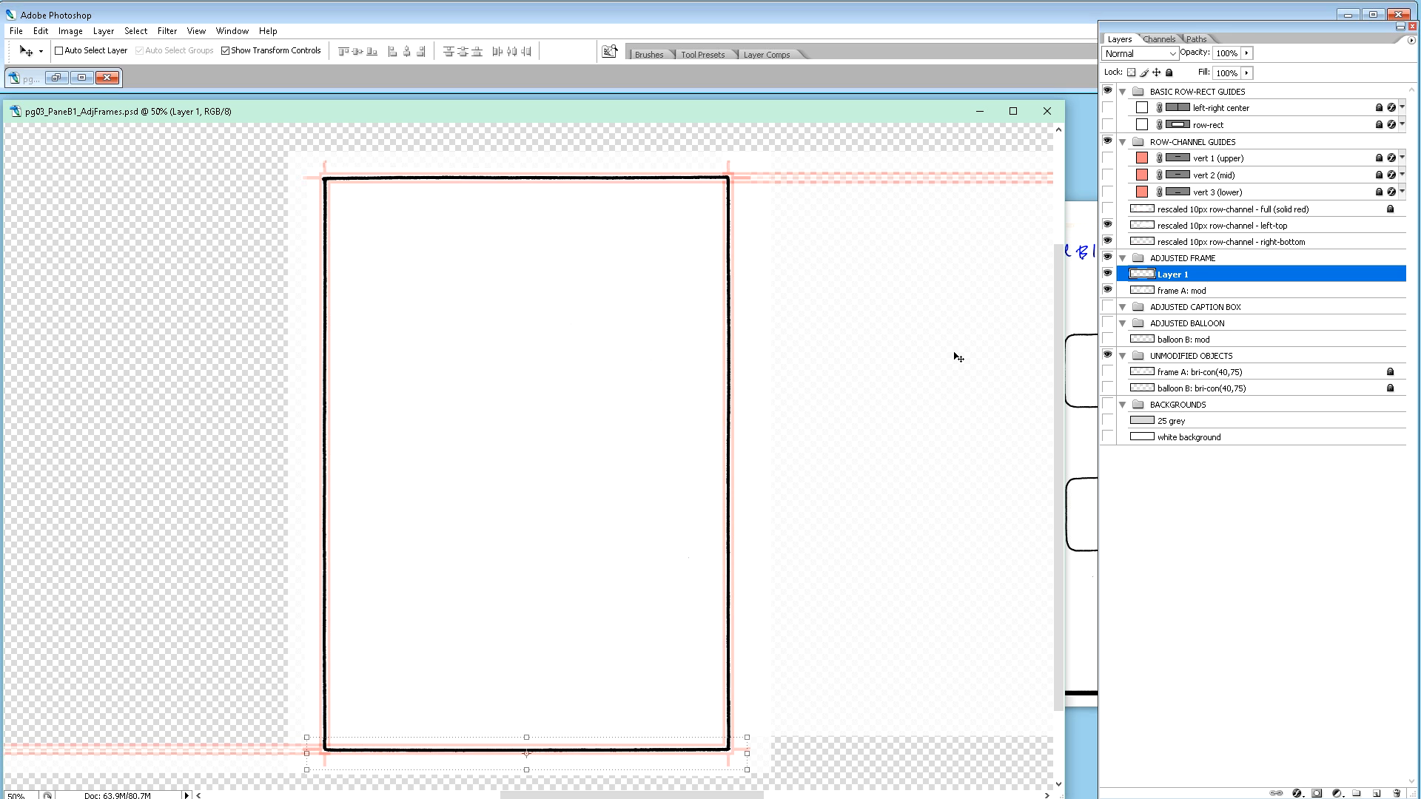
pyautogui.click(1107, 290)
pyautogui.click(1108, 274)
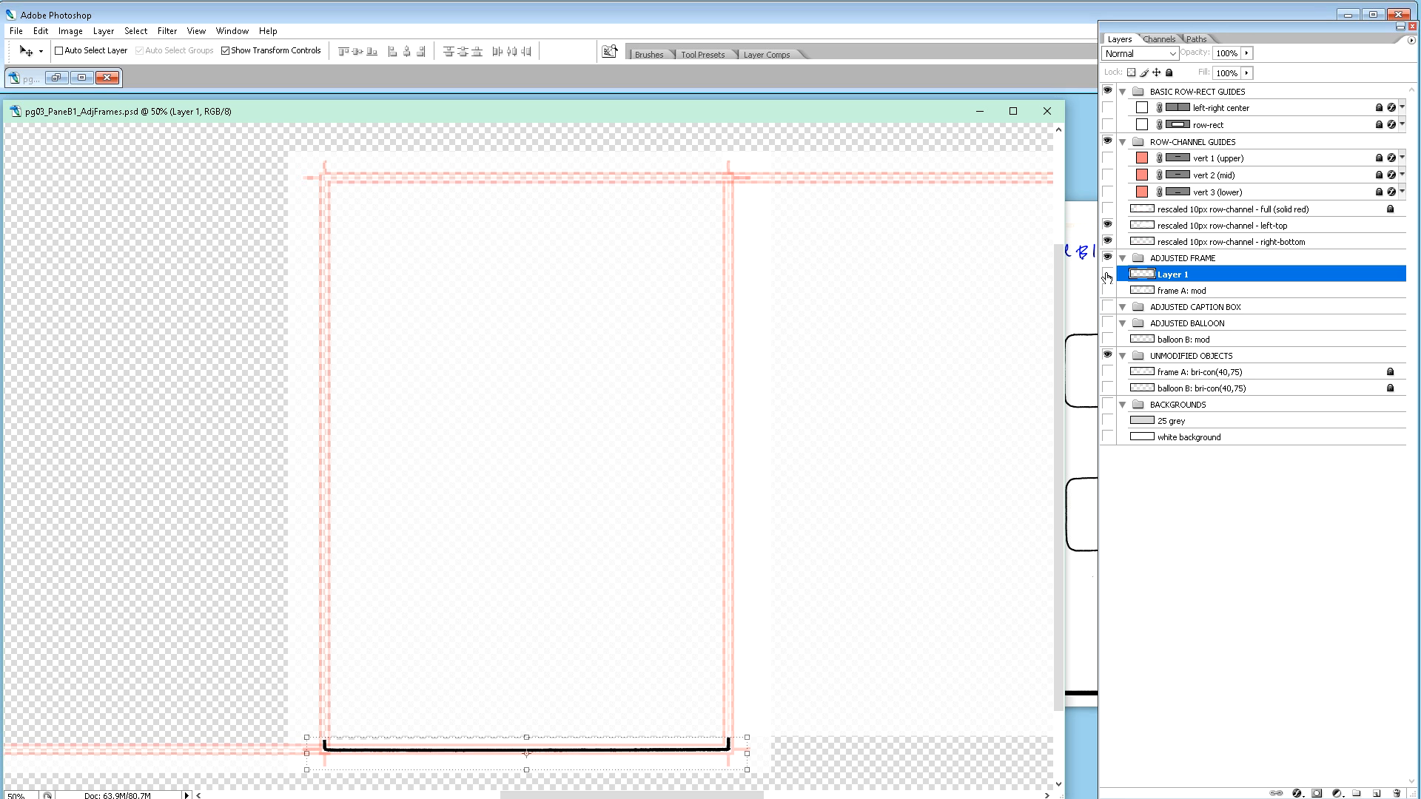
pyautogui.click(1162, 294)
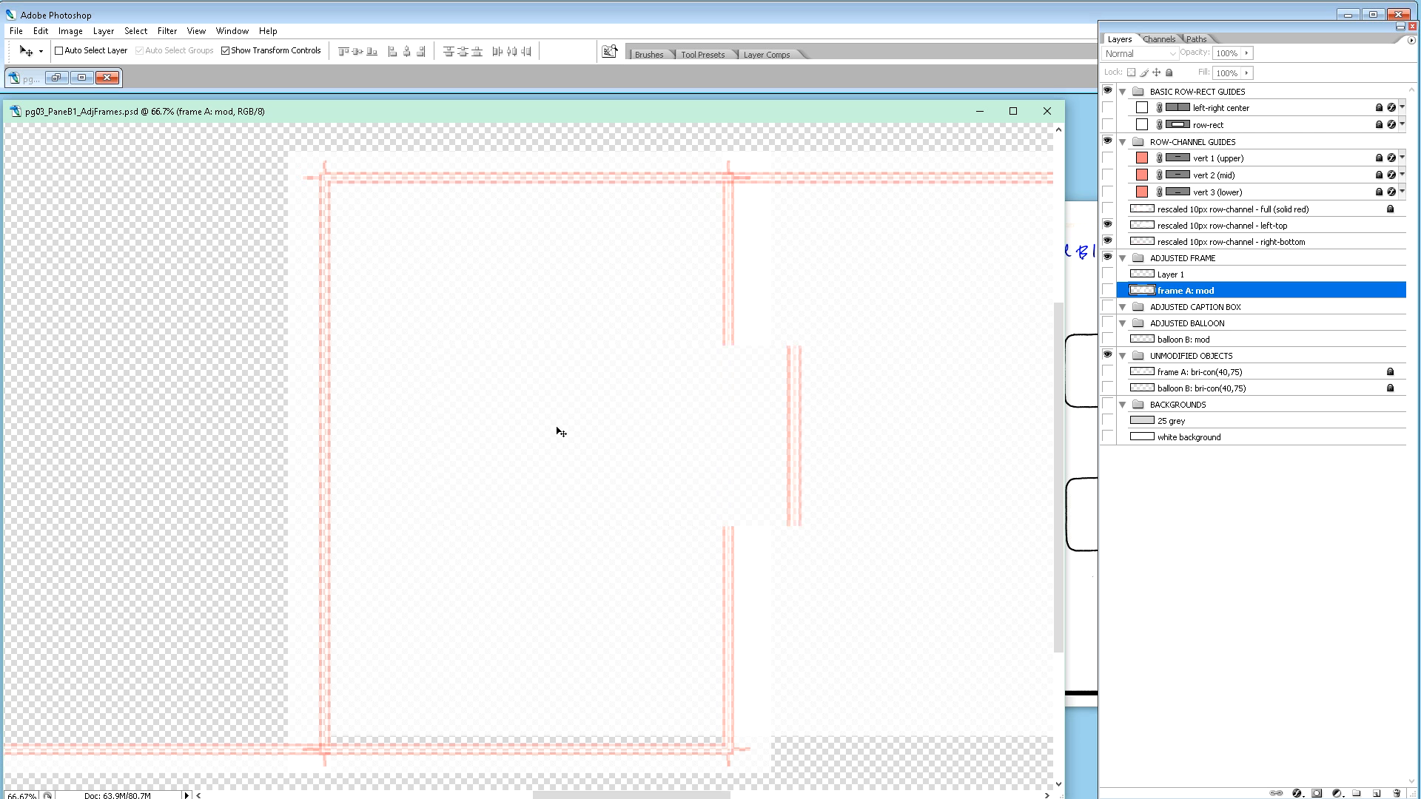
pyautogui.scroll(-5, 561, 432)
pyautogui.hotkey('ctrl', '+')
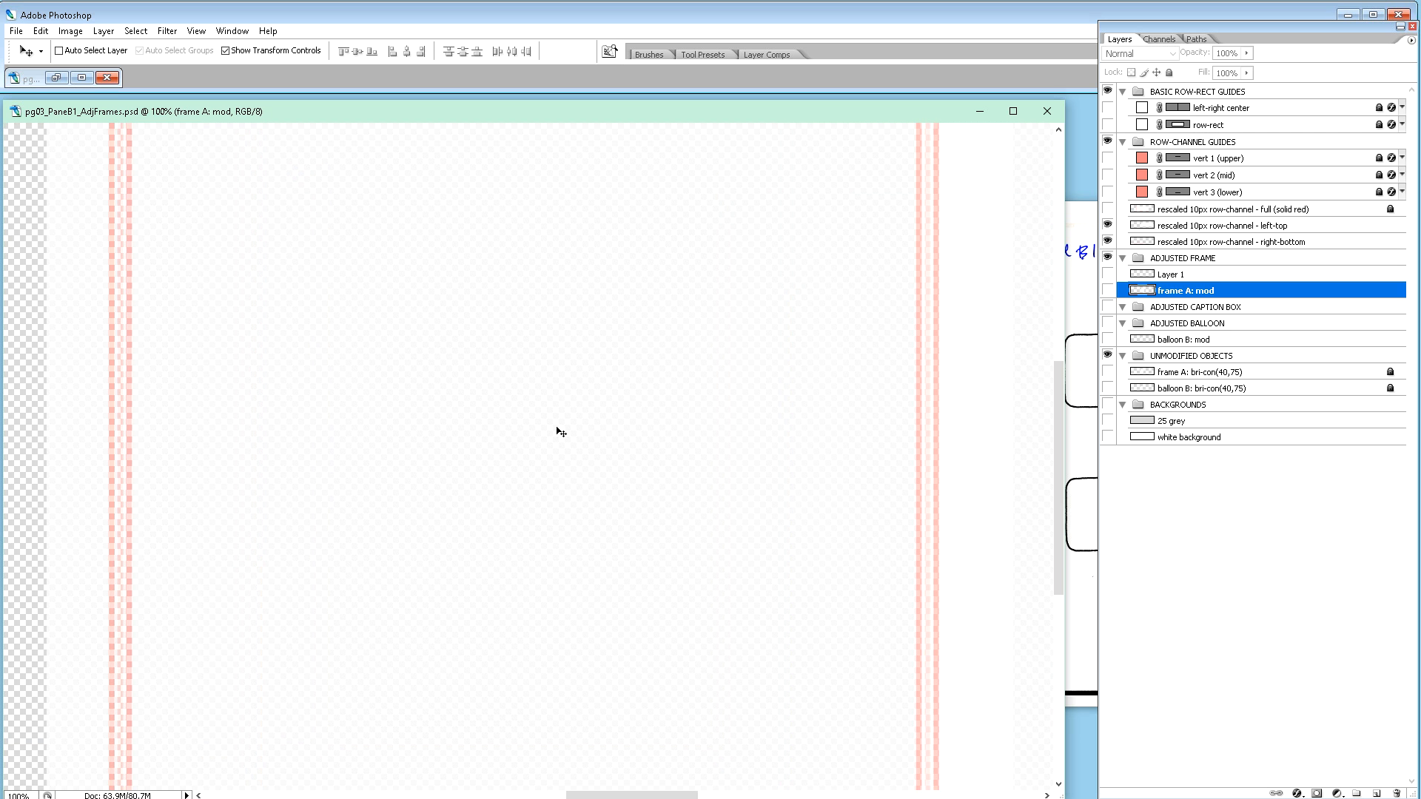
pyautogui.scroll(6, 625, 338)
pyautogui.scroll(2, 625, 341)
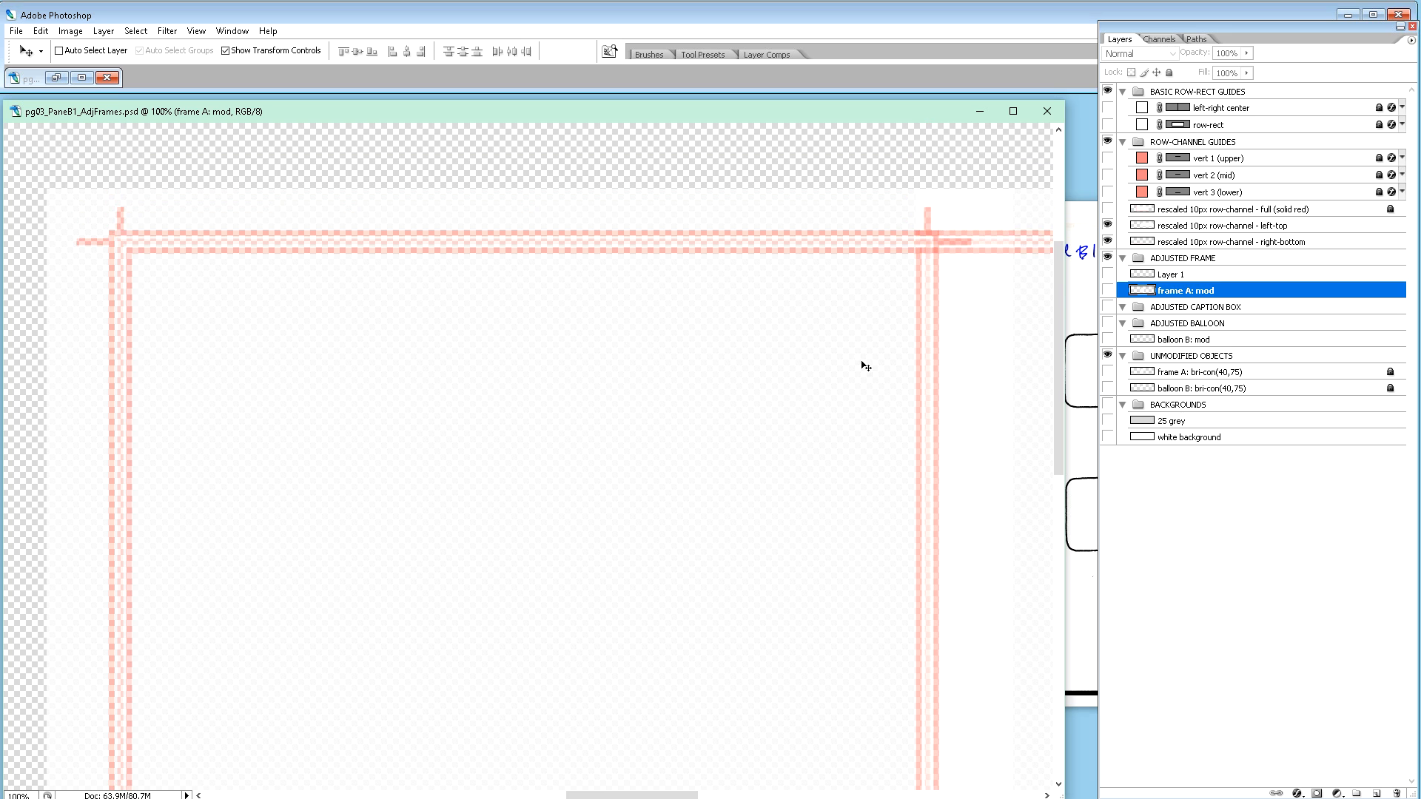
pyautogui.click(1108, 290)
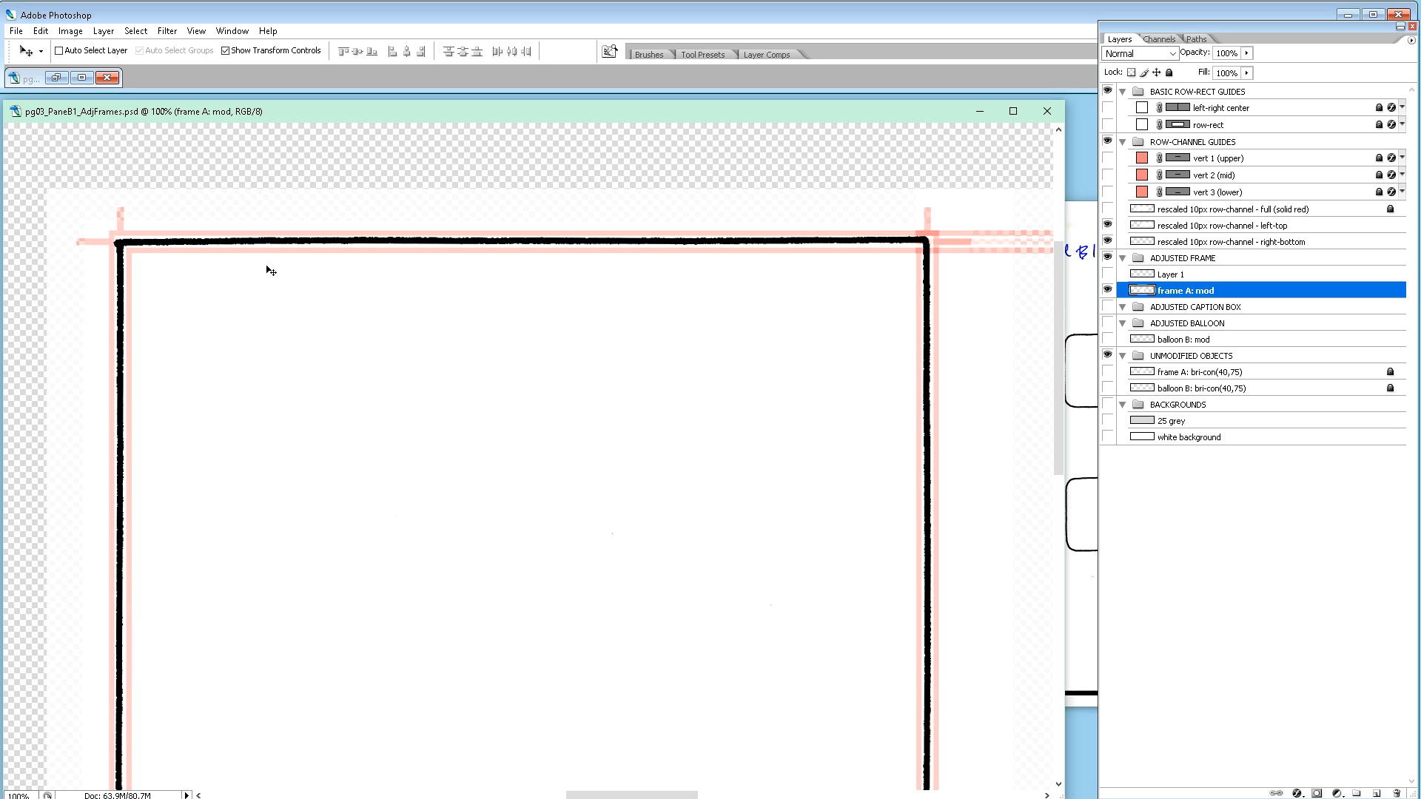
# Step: Copy the full-width top strip of frame A: mod to a new layer and nudge the copy slightly up
pyautogui.press('m')
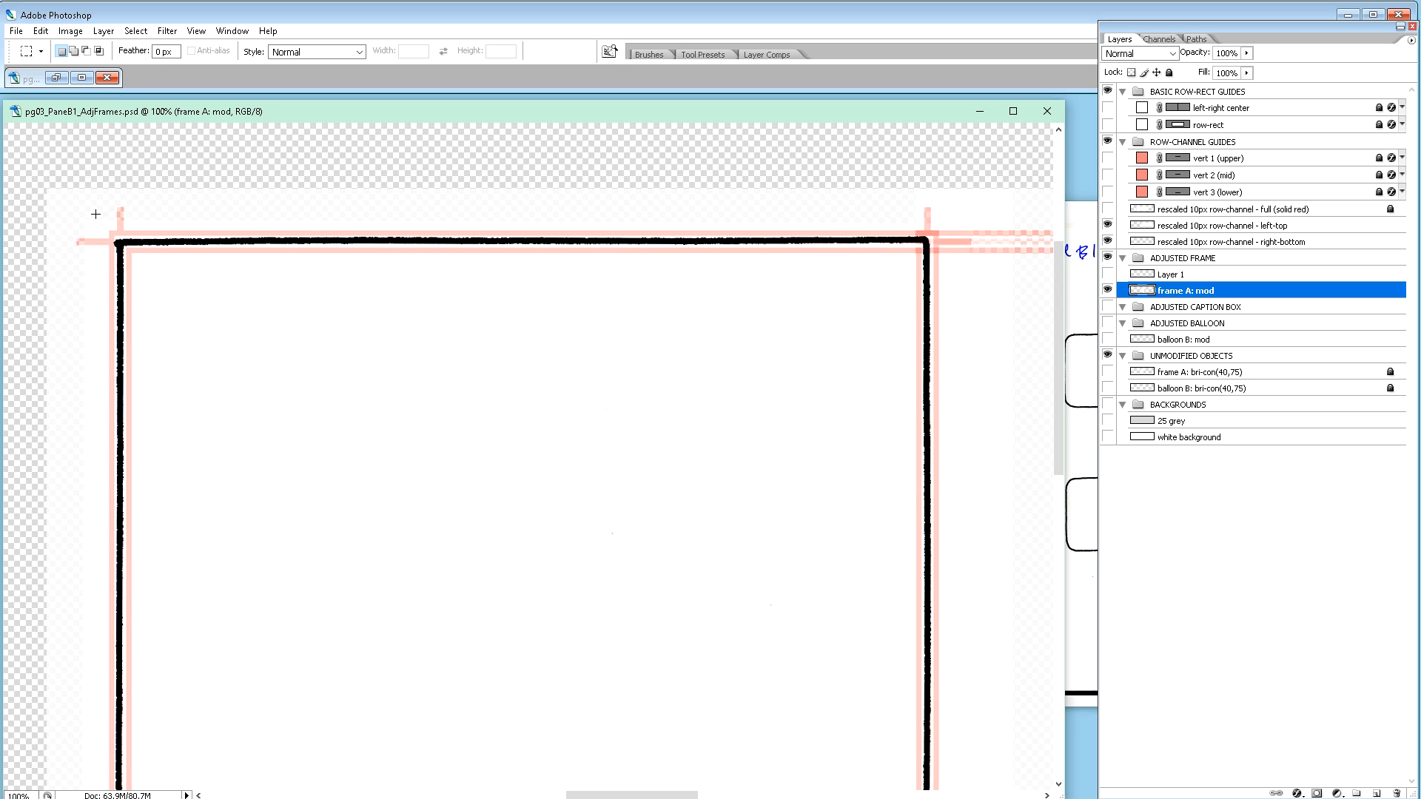
pyautogui.moveTo(95, 213); pyautogui.dragTo(939, 260)
pyautogui.hotkey('ctrl', 'j')
pyautogui.hotkey('ctrl', 'Up')
pyautogui.hotkey('ctrl', 'Up')
pyautogui.hotkey('ctrl', 'Up')
pyautogui.hotkey('ctrl', 'Up')
pyautogui.hotkey('ctrl', 'Up')
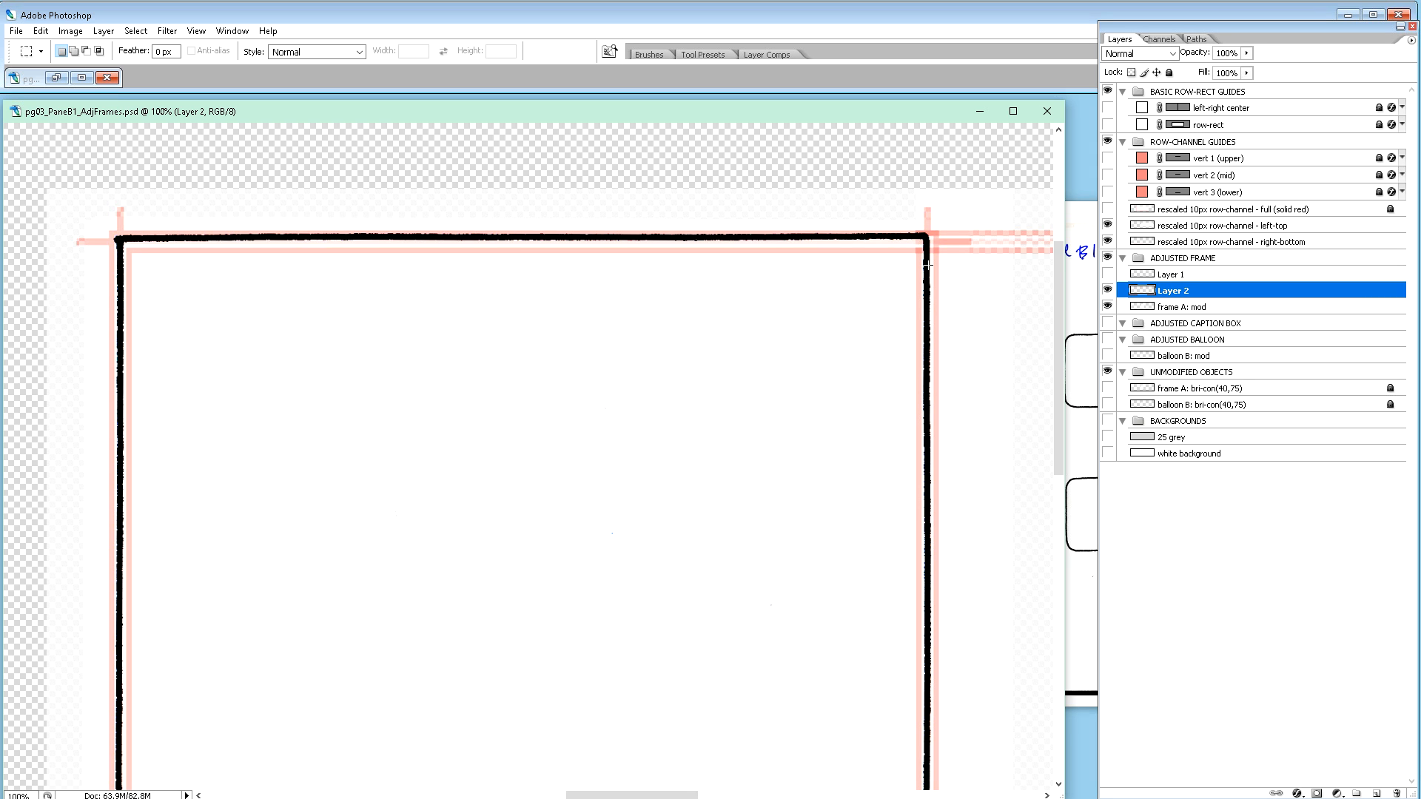
# Step: Hide frame A: mod and rotate the copied top strip by 0.1 degrees towards level with the upper row-channel guide
pyautogui.press('v')
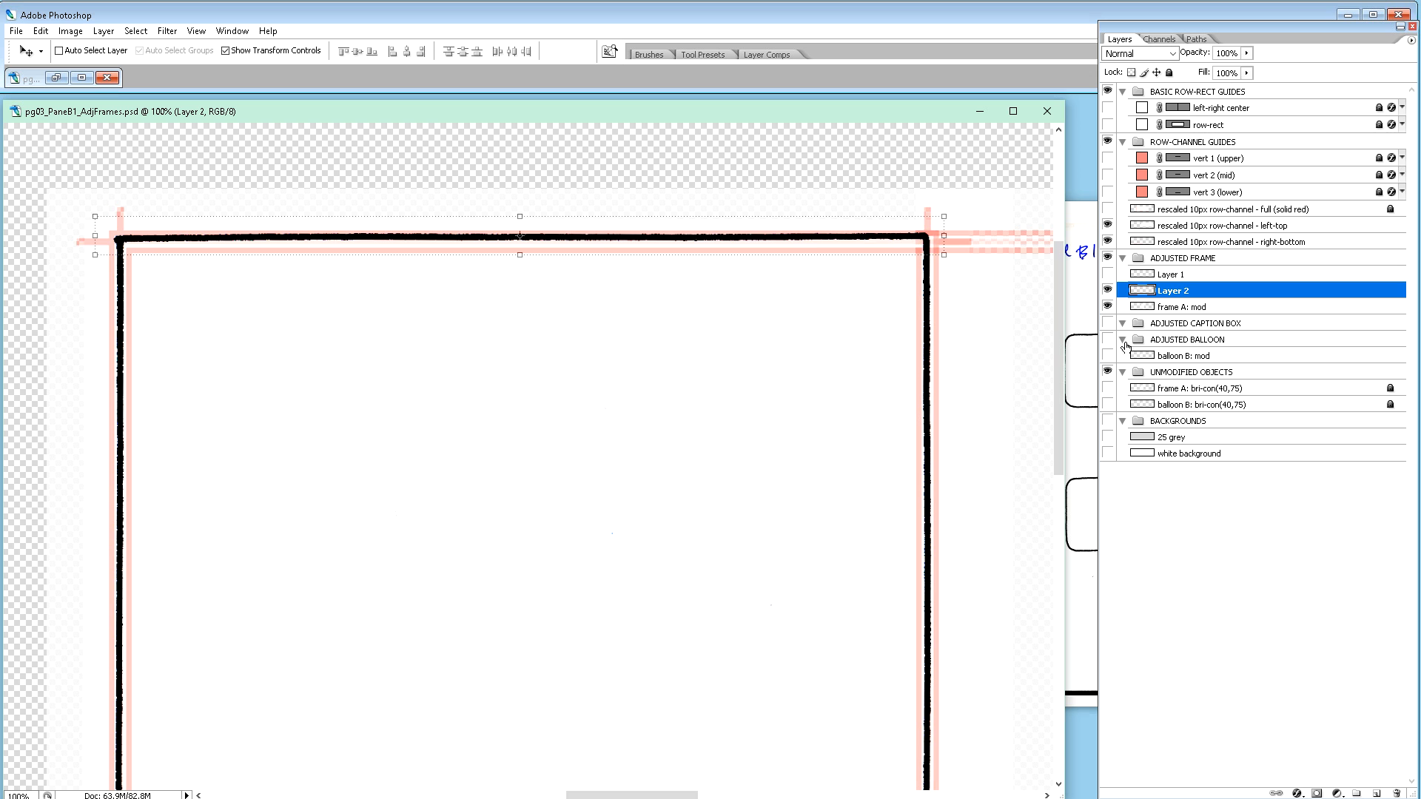
pyautogui.click(1108, 307)
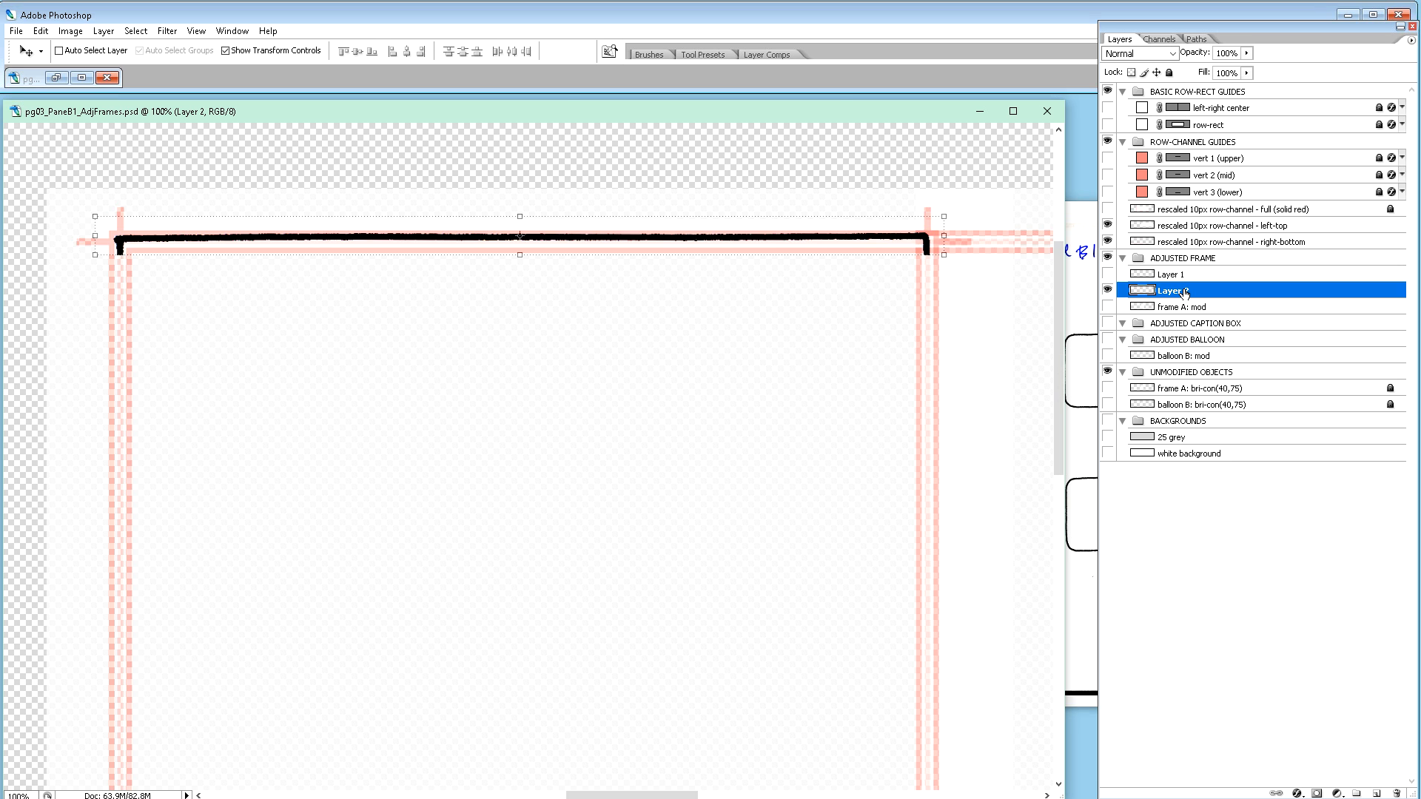
pyautogui.click(953, 260)
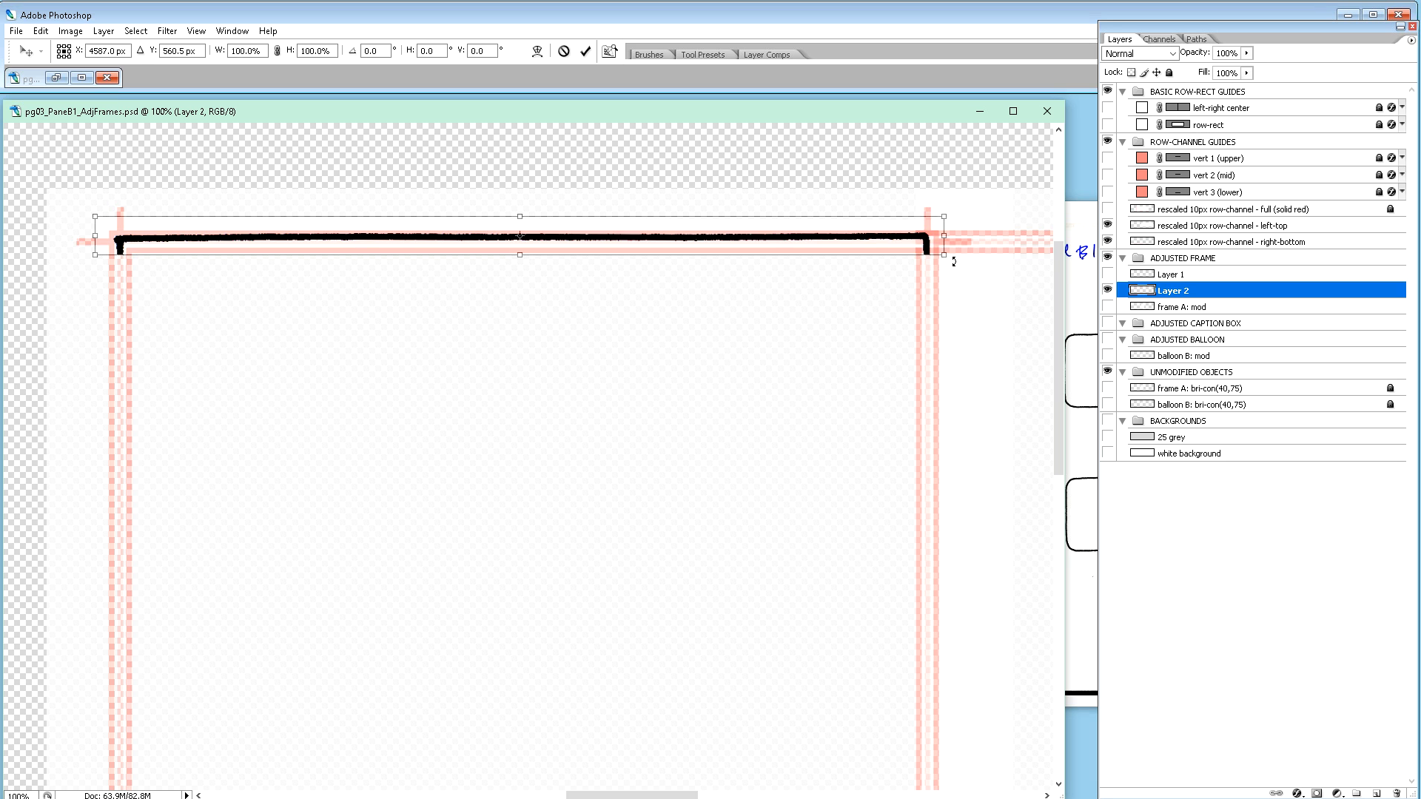
pyautogui.moveTo(954, 263); pyautogui.dragTo(954, 261)
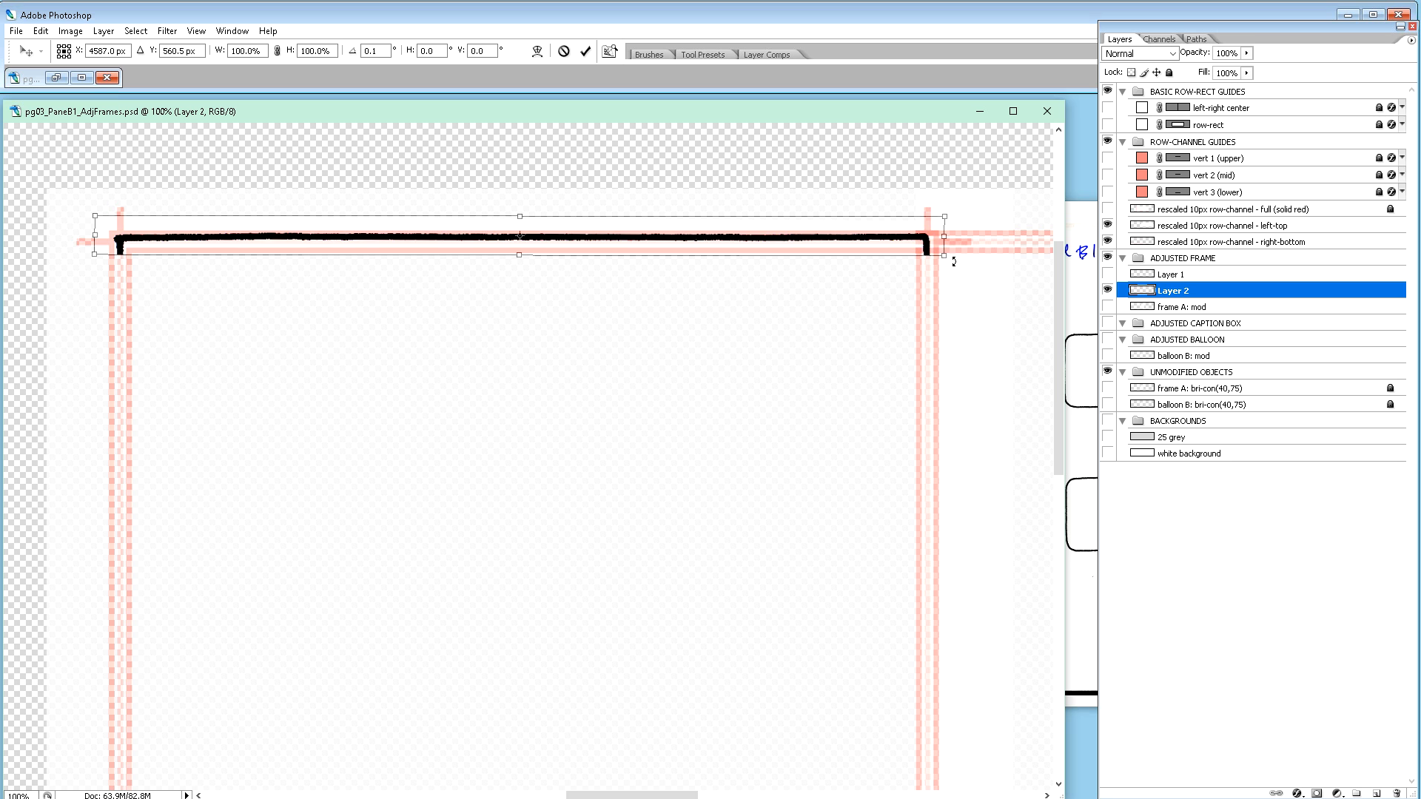
pyautogui.moveTo(954, 261); pyautogui.dragTo(954, 262)
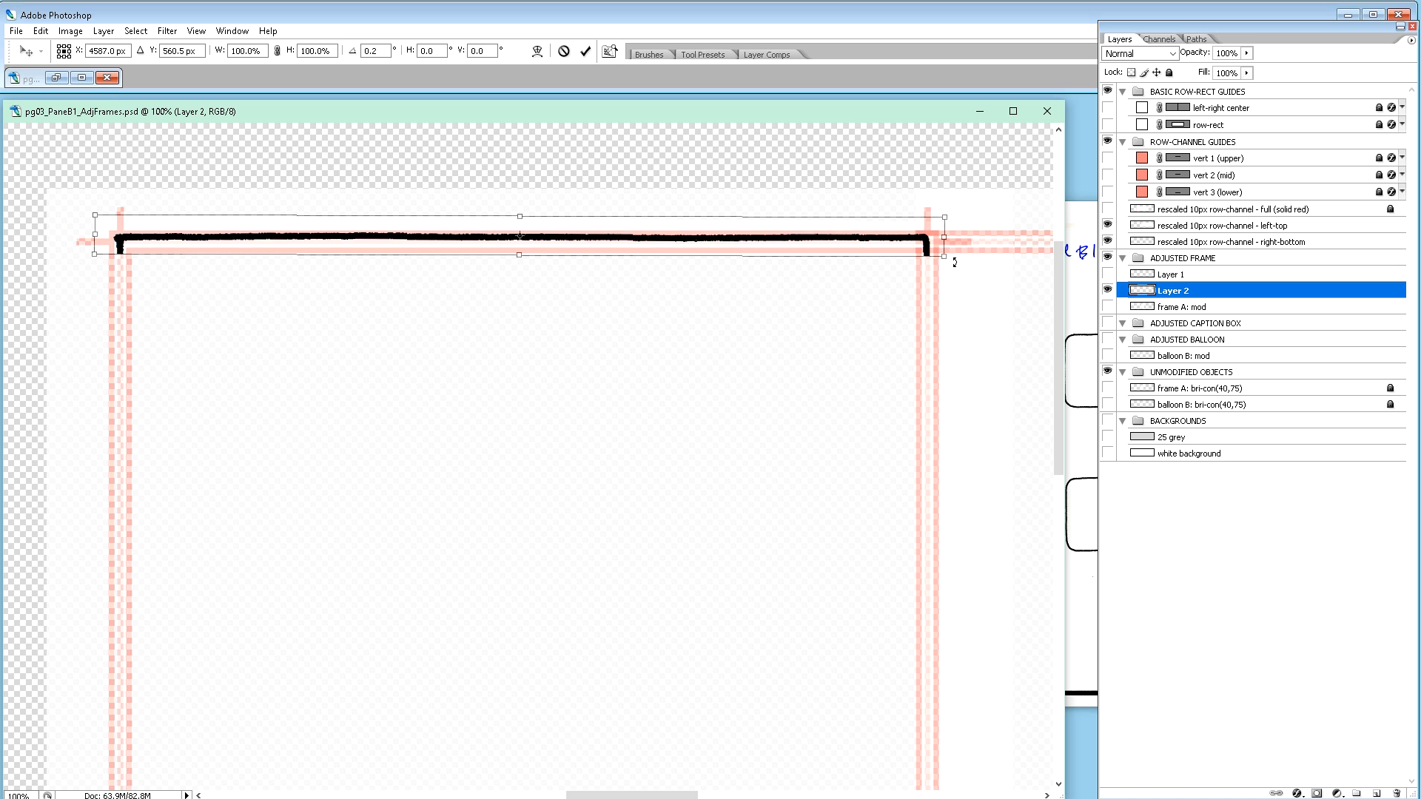
pyautogui.moveTo(953, 261); pyautogui.dragTo(954, 261)
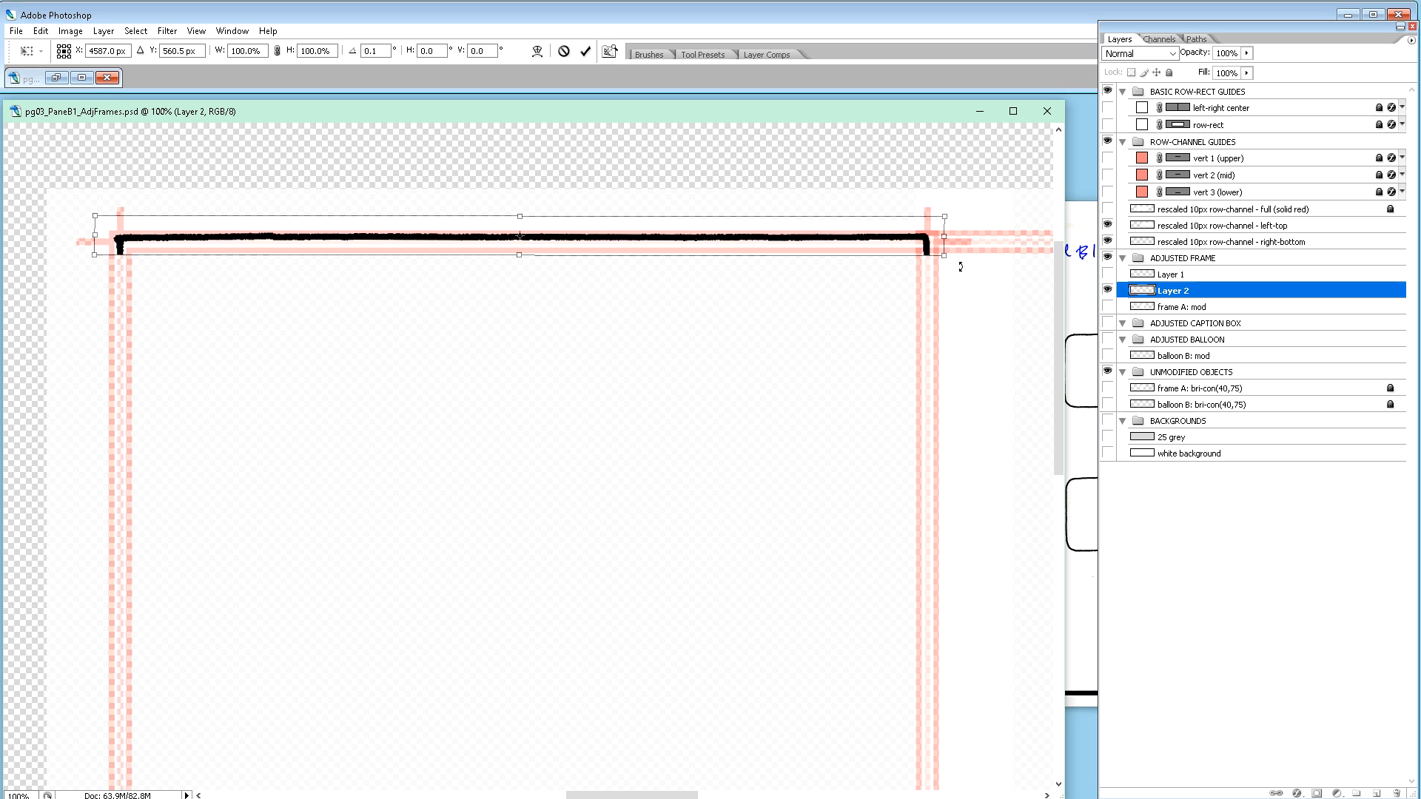
pyautogui.press('Return')
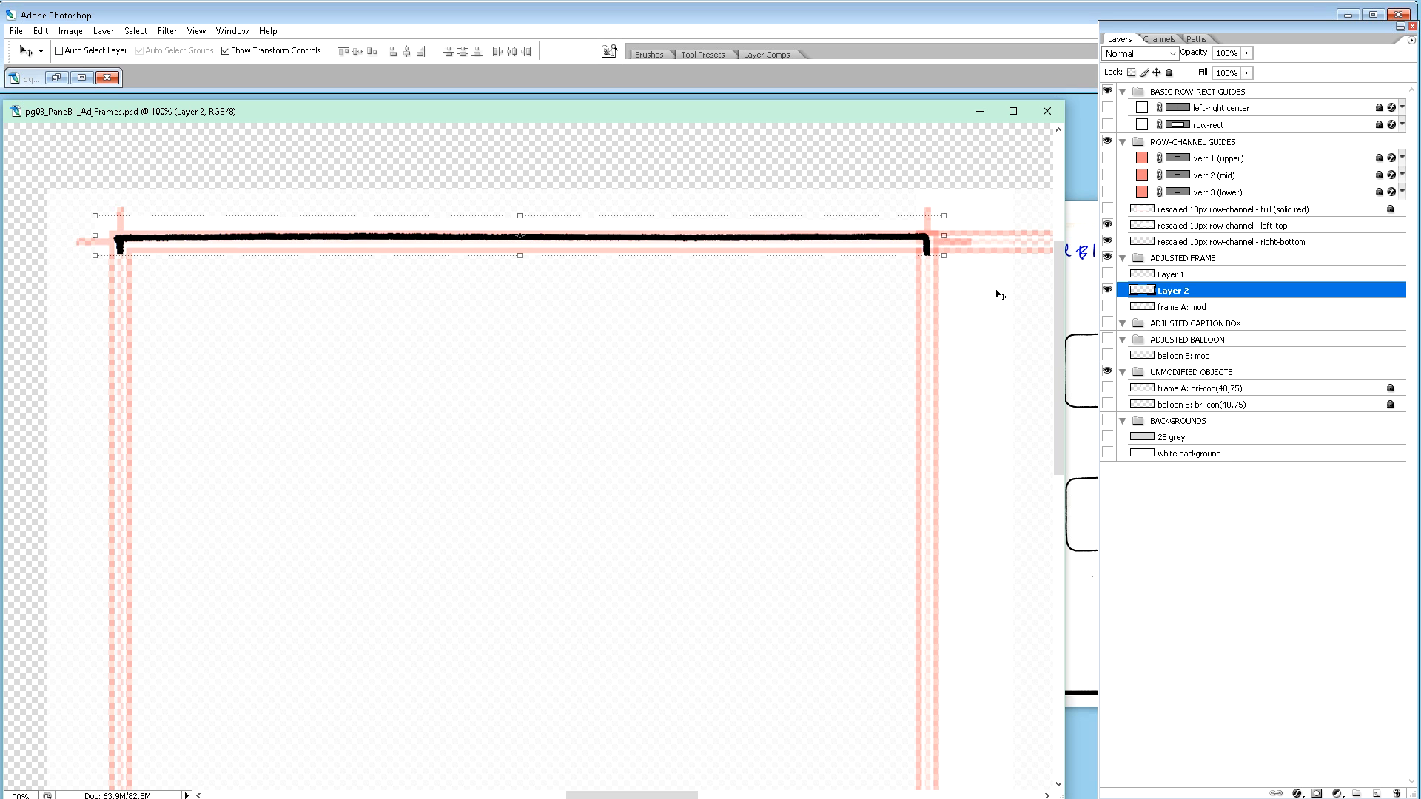
# Step: Nudge the copied top strip down until its line is centred in the upper row-channel guide
pyautogui.press('Down')
pyautogui.press('Down')
pyautogui.press('Down')
pyautogui.press('Down')
pyautogui.press('Down')
pyautogui.press('Down')
pyautogui.press('Down')
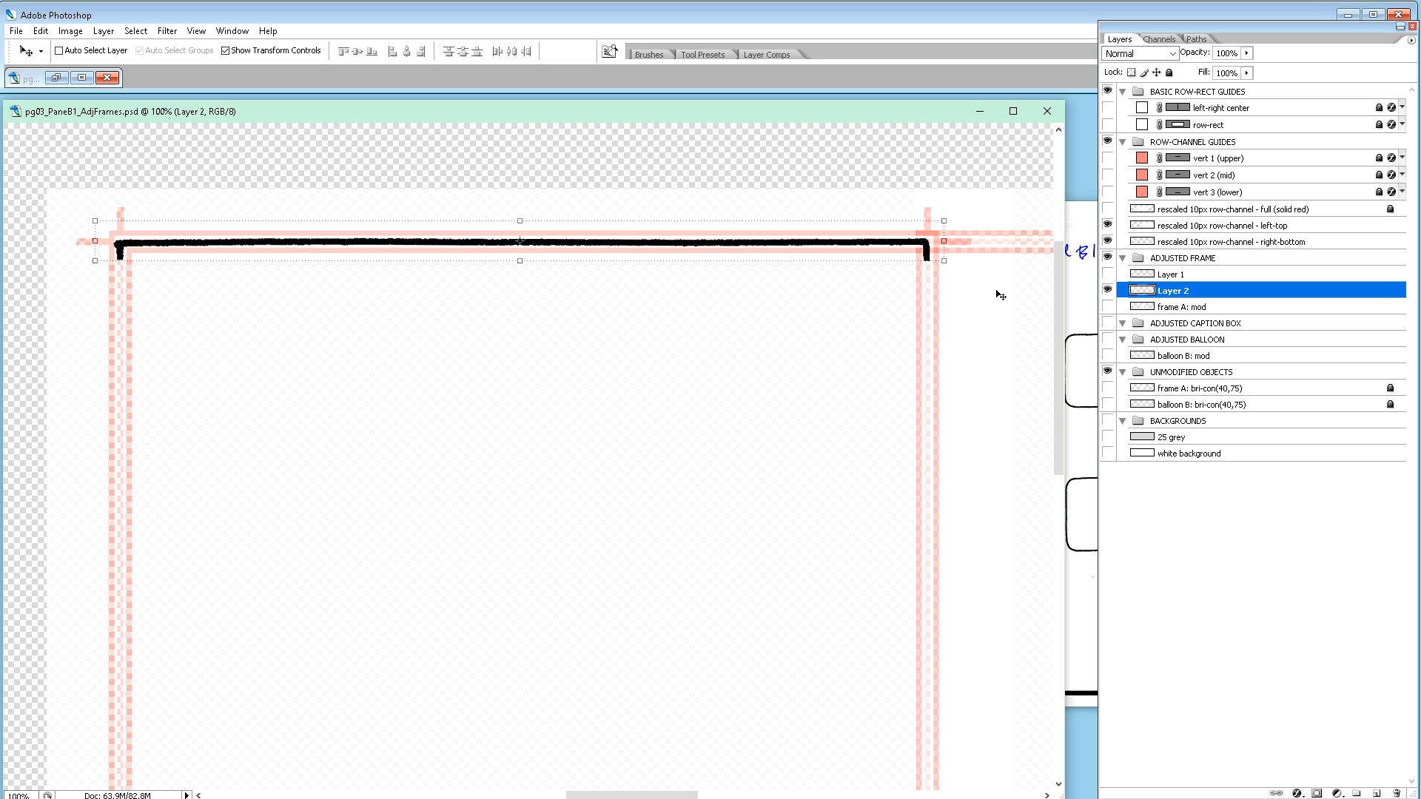
pyautogui.press('Up')
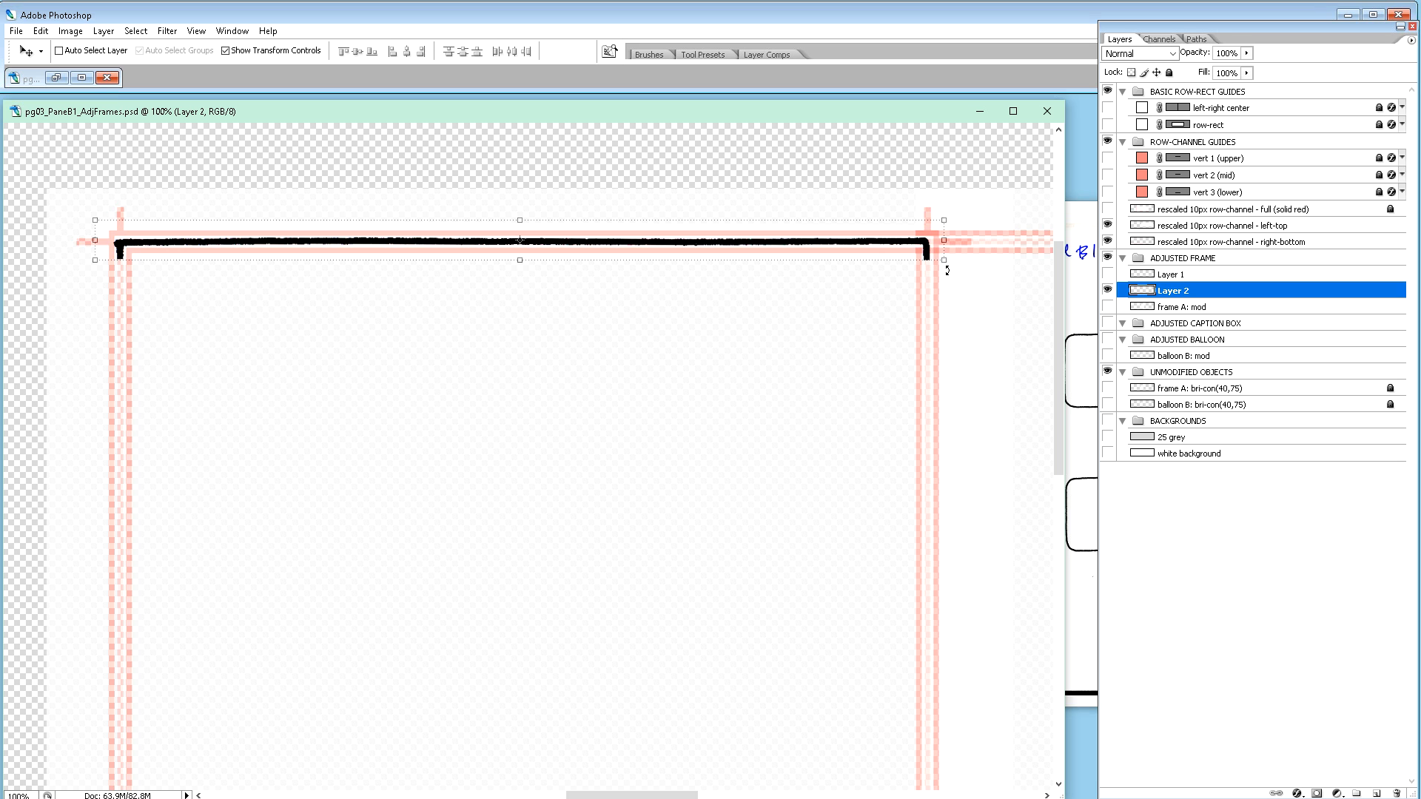
# Step: Rotate the centred top strip by a further 0.1 degrees to level its line
pyautogui.click(951, 271)
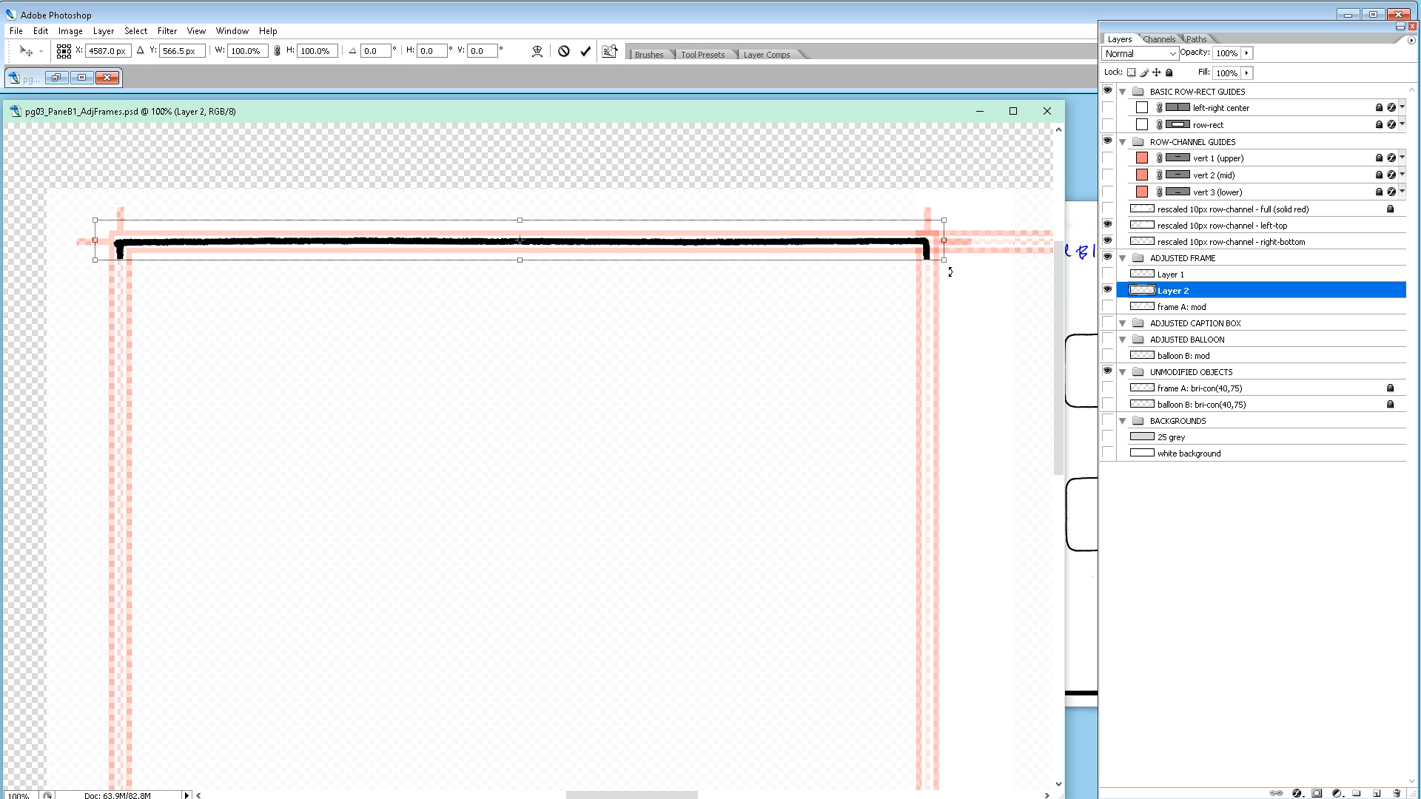
pyautogui.moveTo(950, 273); pyautogui.dragTo(950, 273)
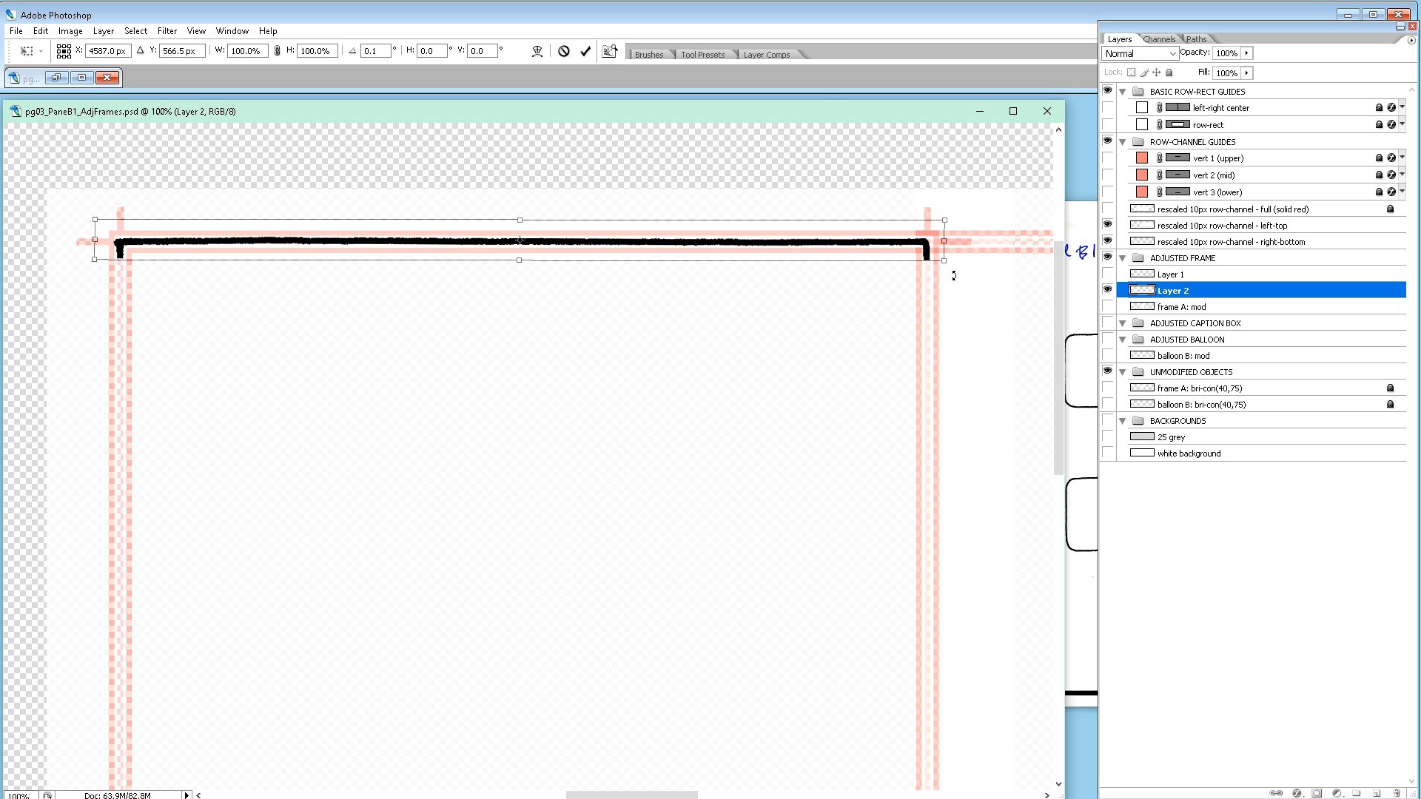
pyautogui.press('Return')
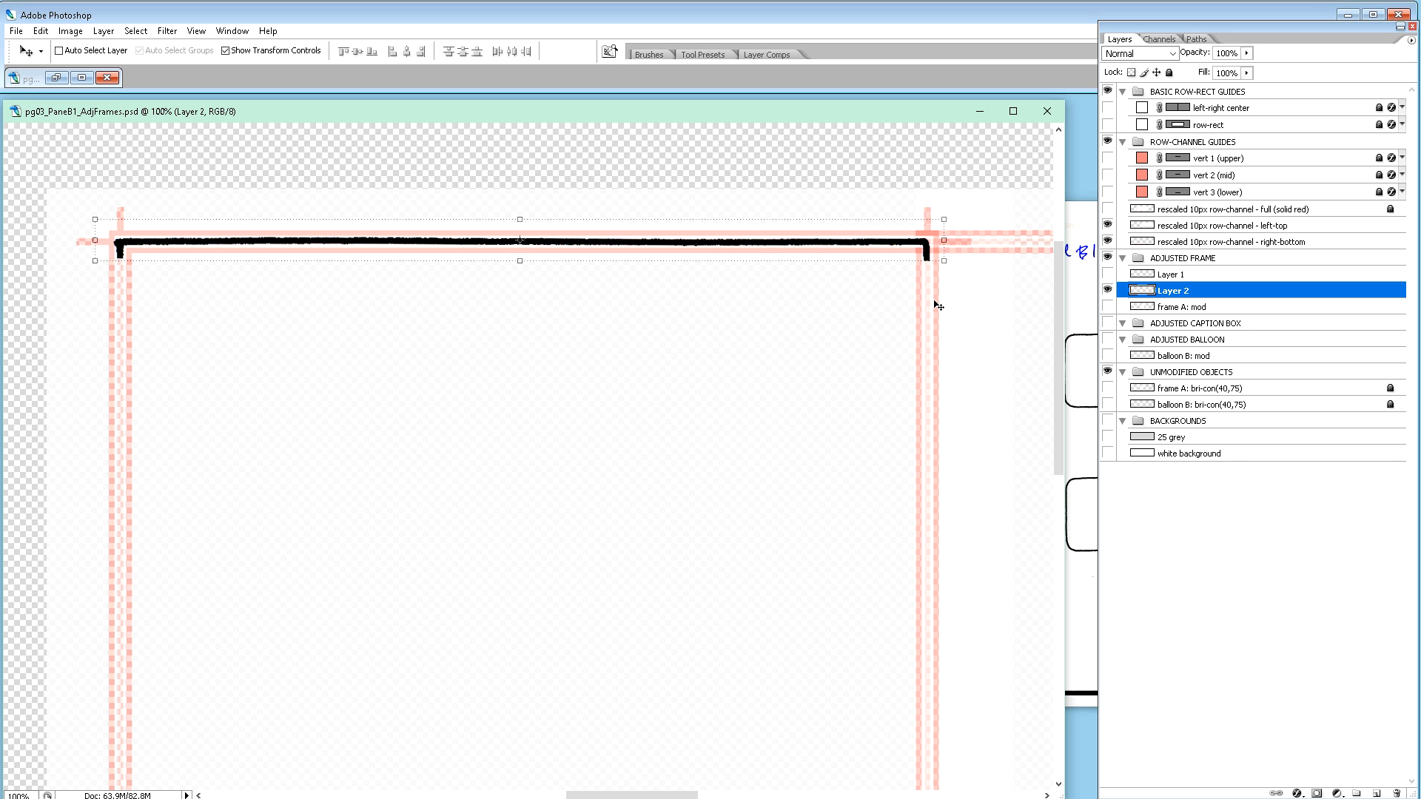
# Step: Show the bottom strip and frame A: mod, and stamp both strips and the frame into one new merged layer
pyautogui.click(1107, 274)
pyautogui.click(1105, 308)
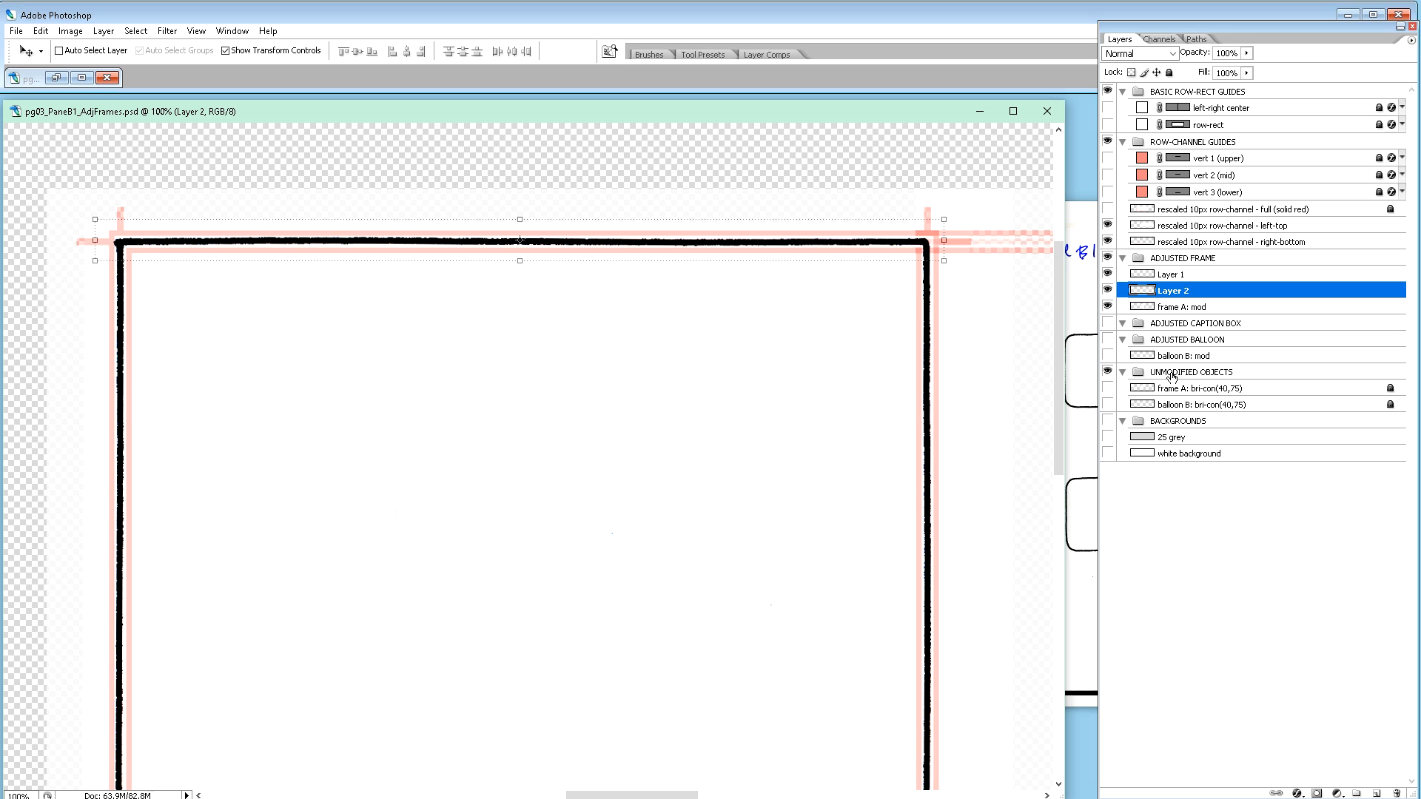
pyautogui.click(1177, 275)
pyautogui.keyDown('shift'); pyautogui.click(1184, 308); pyautogui.keyUp('shift')
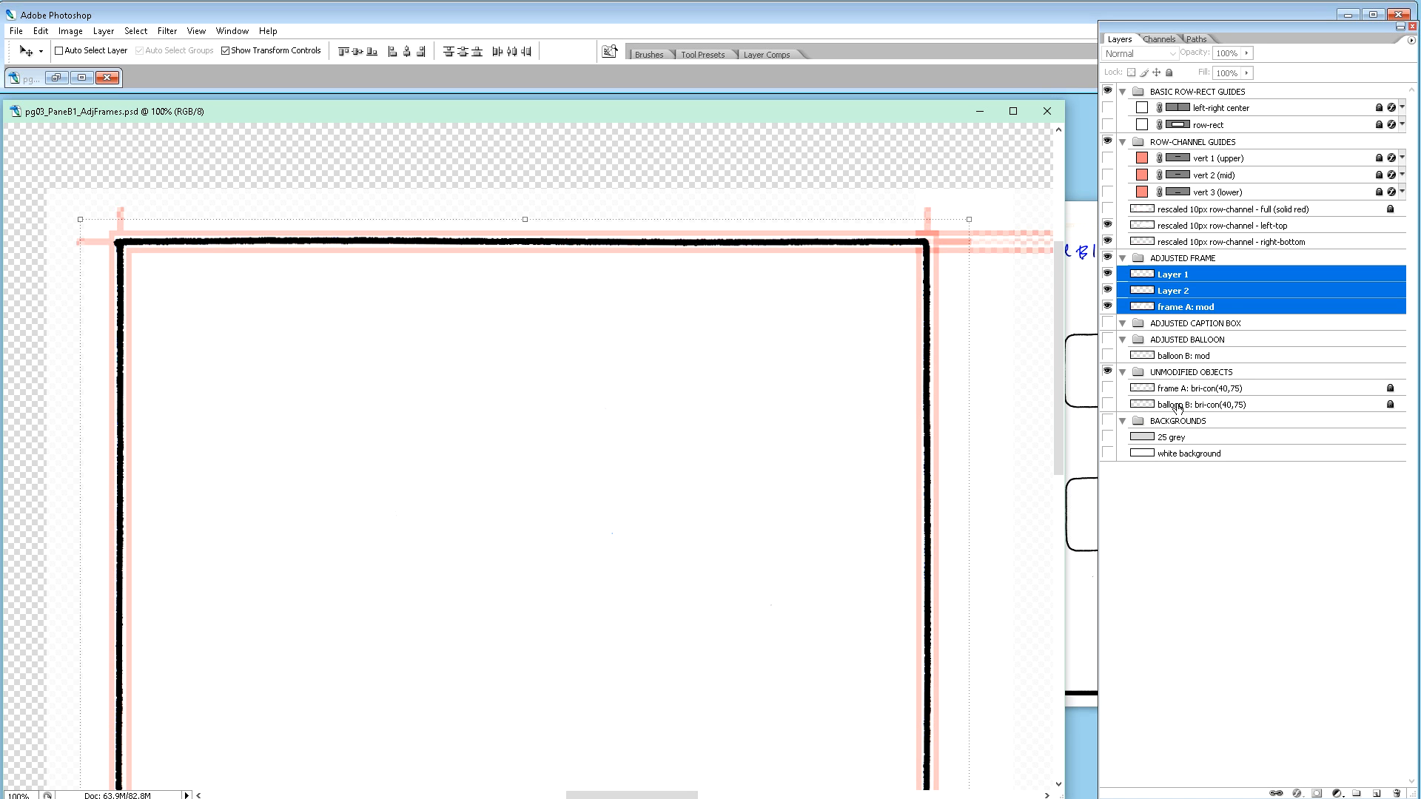
pyautogui.hotkey('ctrl', 'alt', 'e')
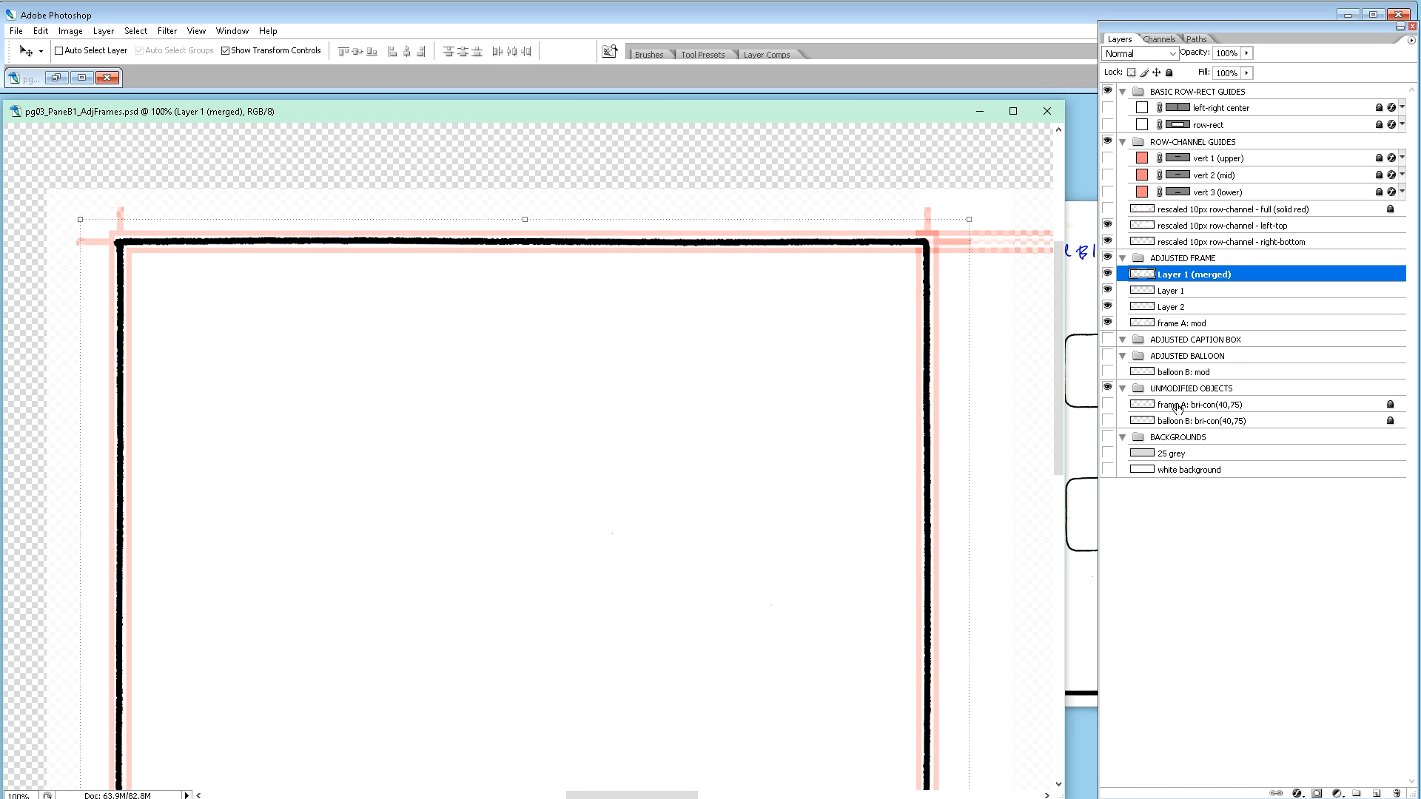
# Step: Hide Layer 1, Layer 2 and frame A: mod, leaving the merged frame layer shown
pyautogui.moveTo(1108, 323); pyautogui.dragTo(1108, 297)
pyautogui.click(1107, 274)
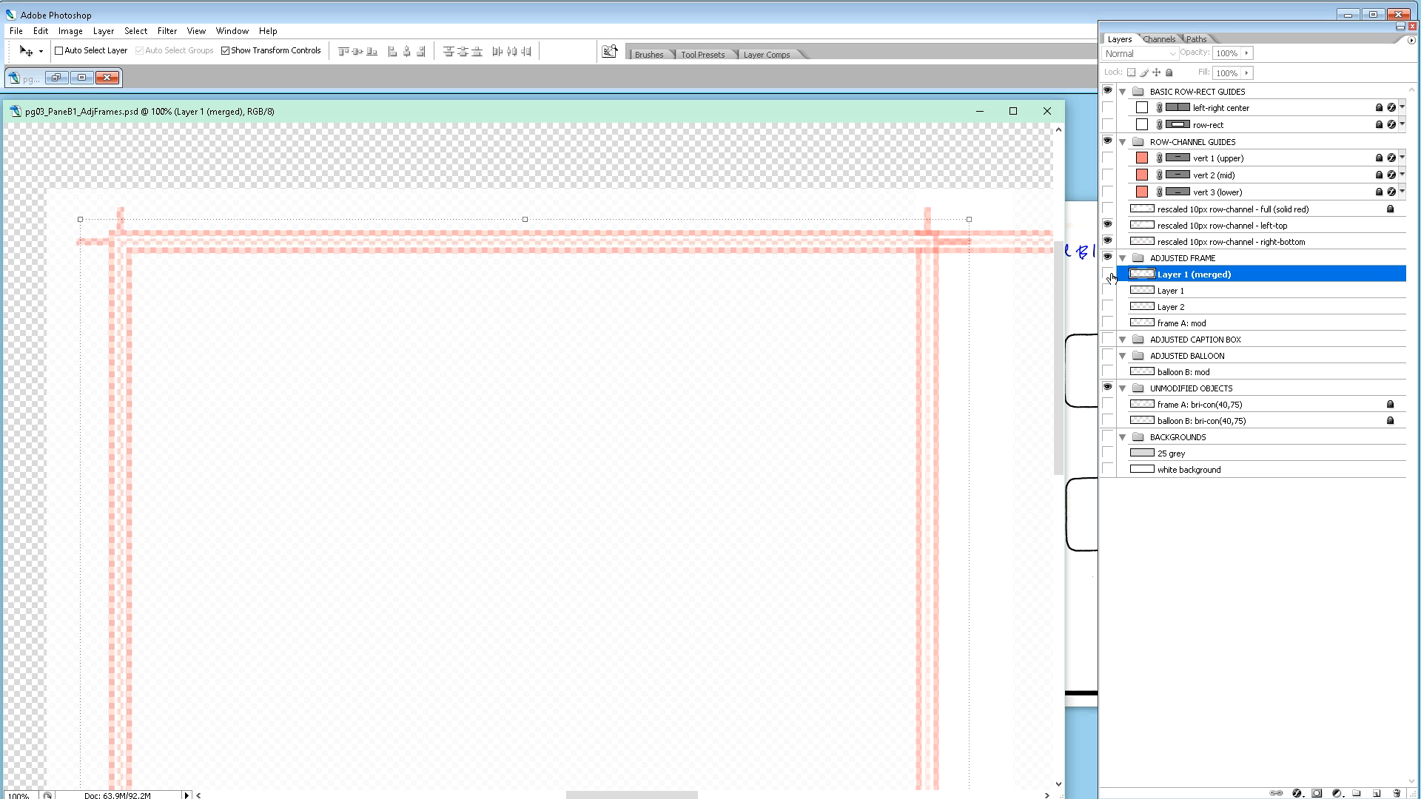
pyautogui.click(1108, 274)
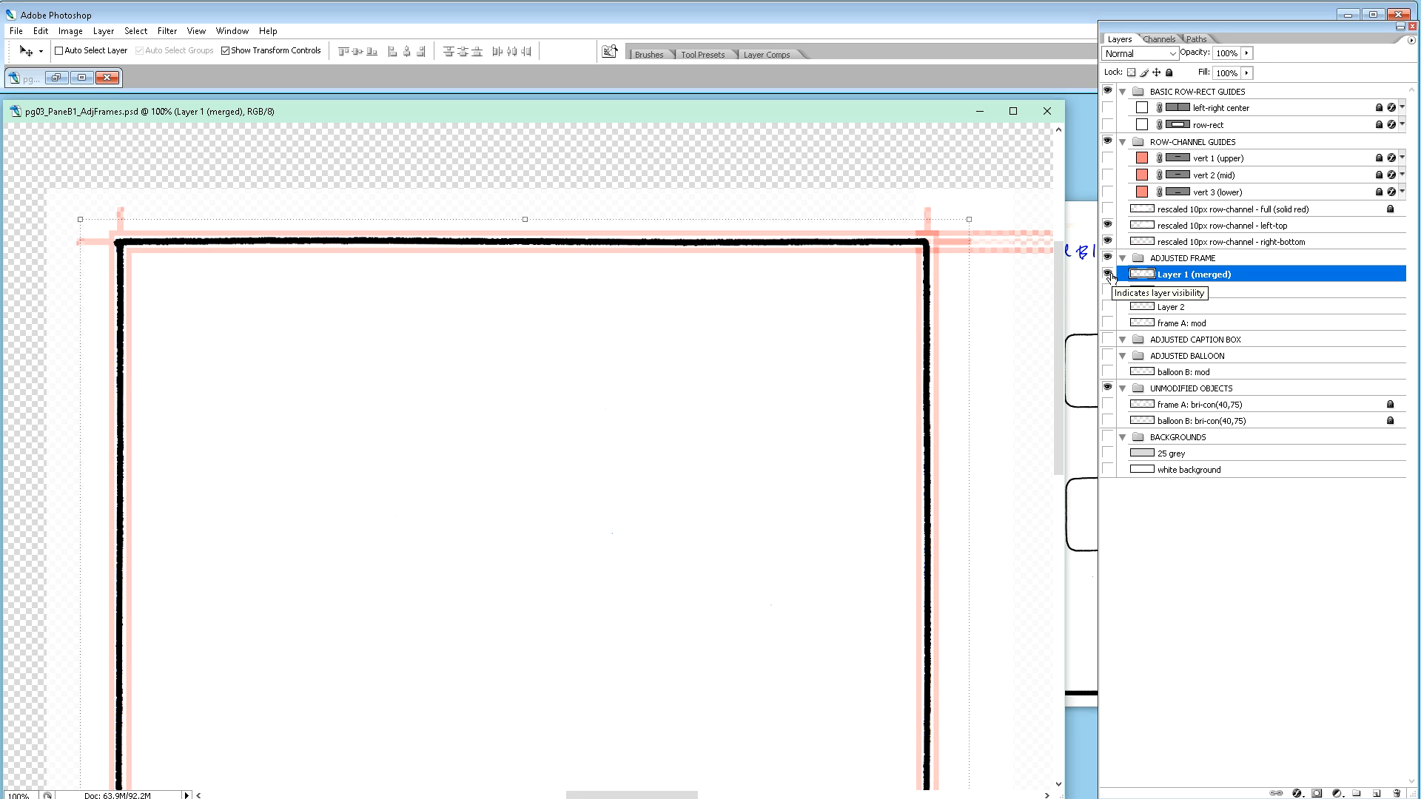
# Step: Check the whole merged frame against the guides and hide the left-top and right-bottom row-channel guide layers
pyautogui.hotkey('ctrl', '-')
pyautogui.hotkey('ctrl', '-')
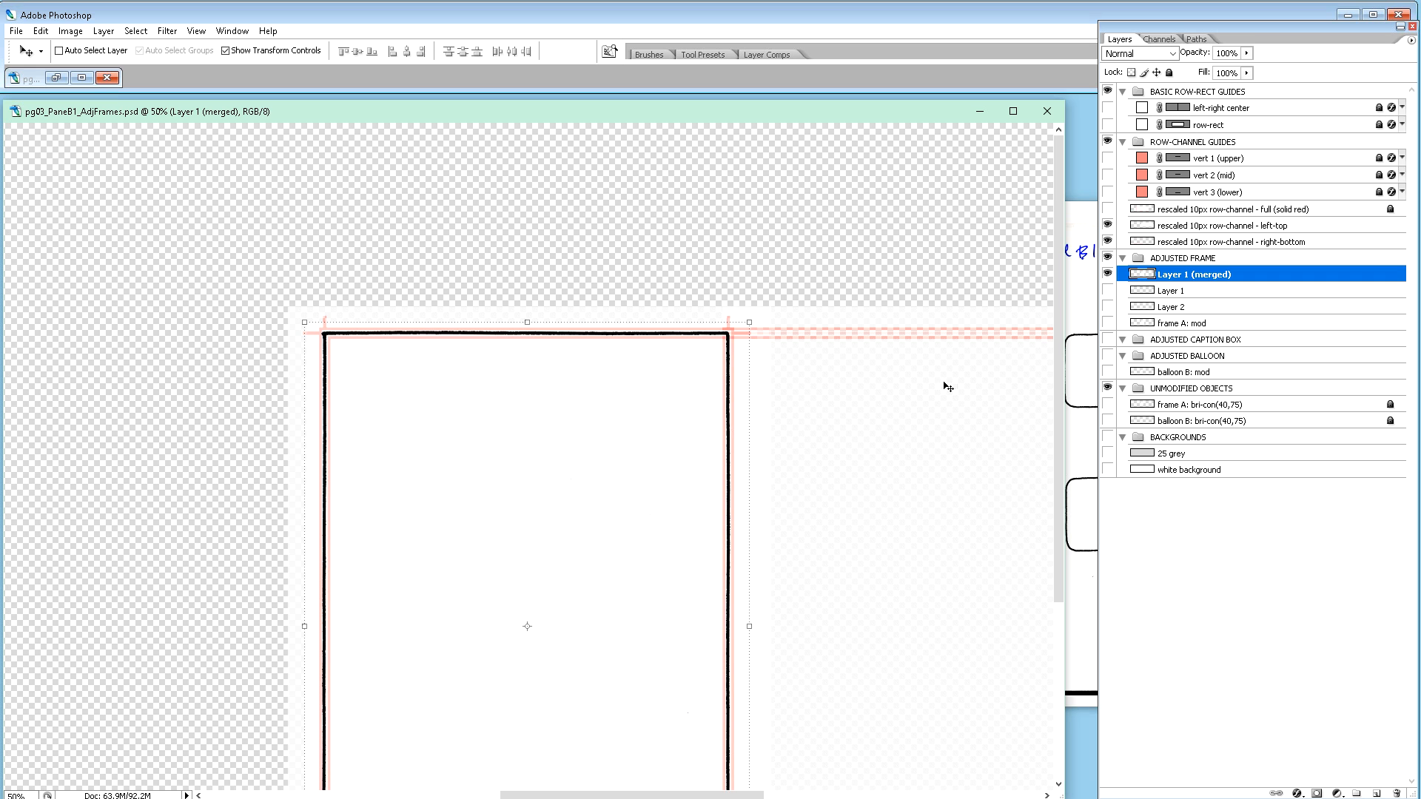
pyautogui.scroll(-1, 912, 418)
pyautogui.scroll(-5, 912, 418)
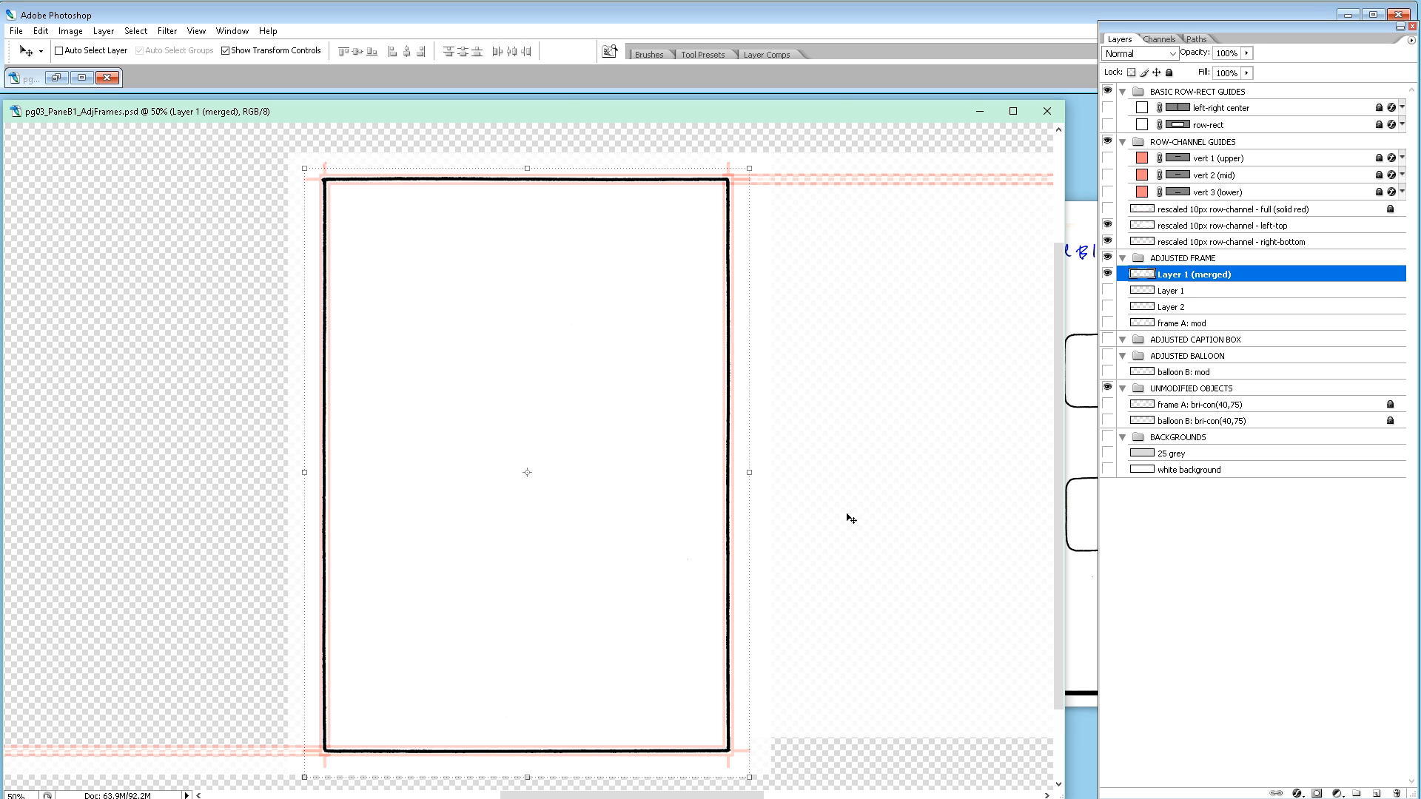
pyautogui.click(1108, 277)
pyautogui.click(1109, 277)
pyautogui.click(1108, 225)
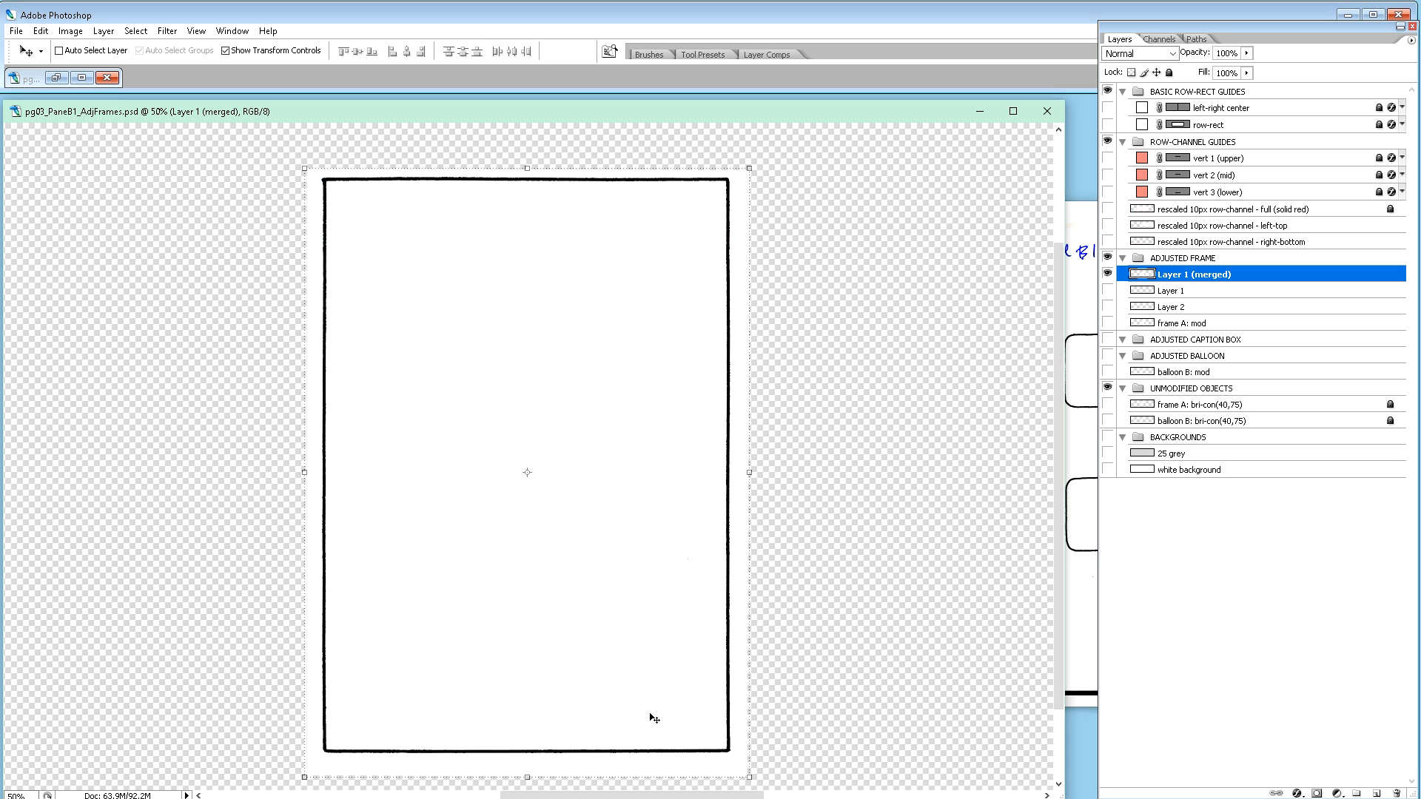
# Step: Set up the Pencil tool with the hard 9 px brush preset at the merged frame's upper-left corner
pyautogui.moveTo(650, 794); pyautogui.dragTo(592, 795)
pyautogui.scroll(-3, 762, 591)
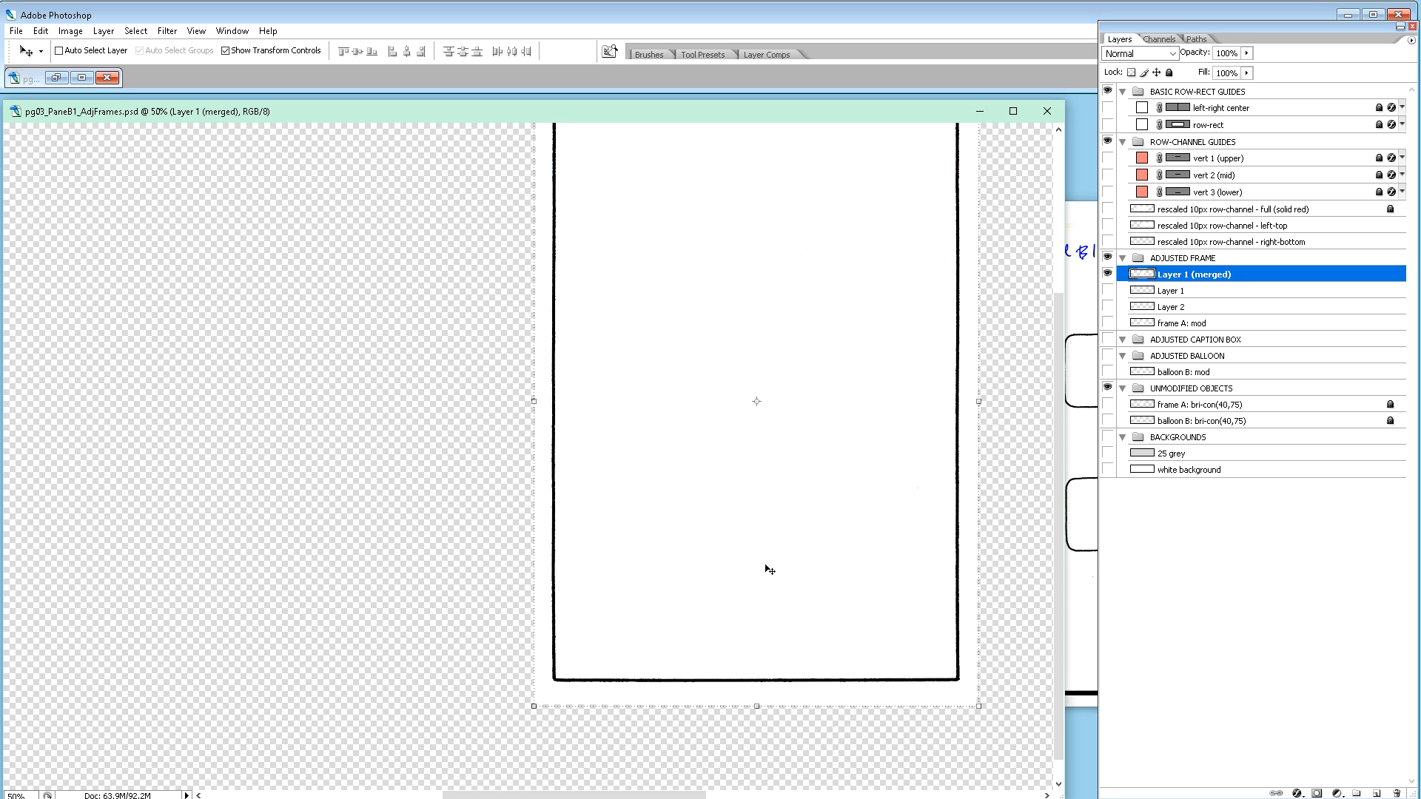
pyautogui.scroll(4, 770, 570)
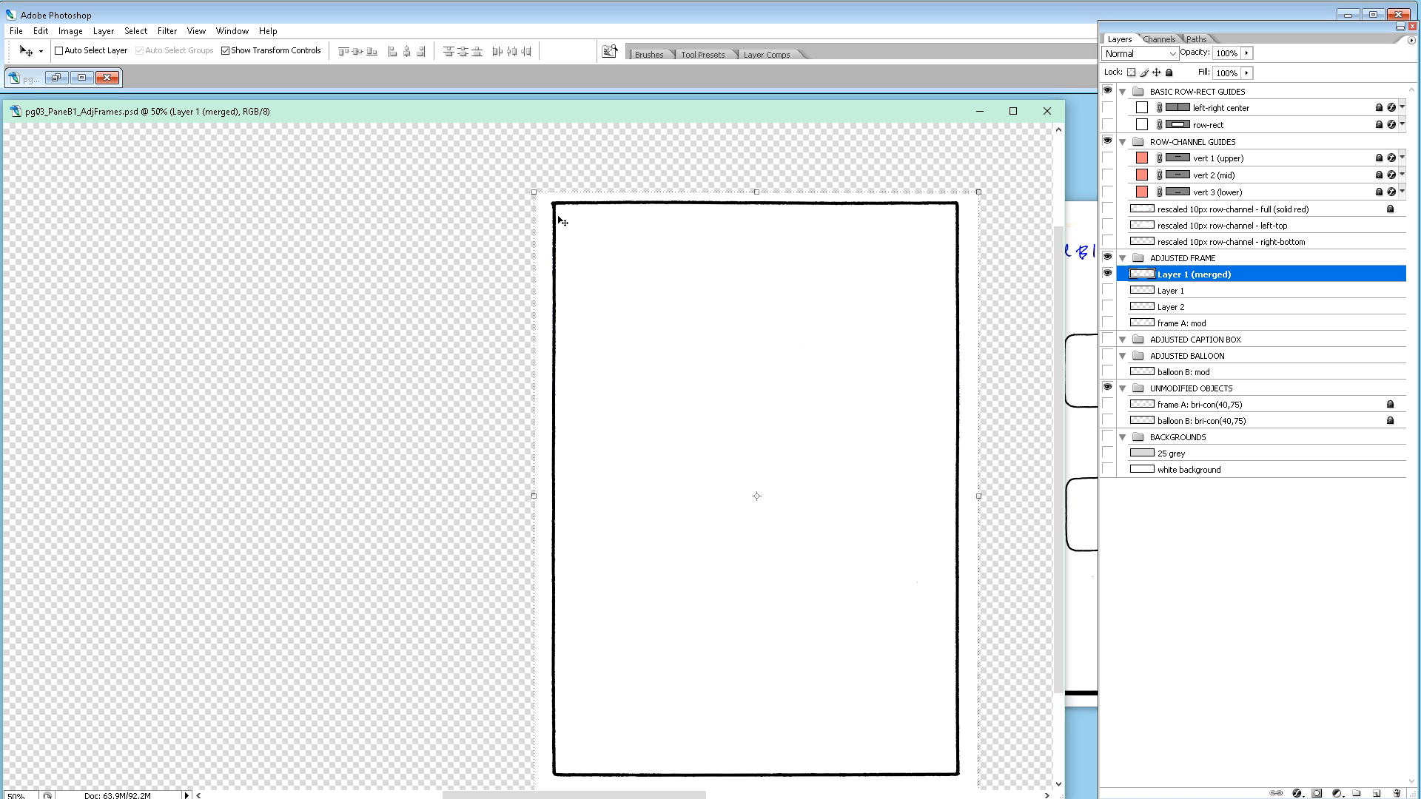
pyautogui.press('z')
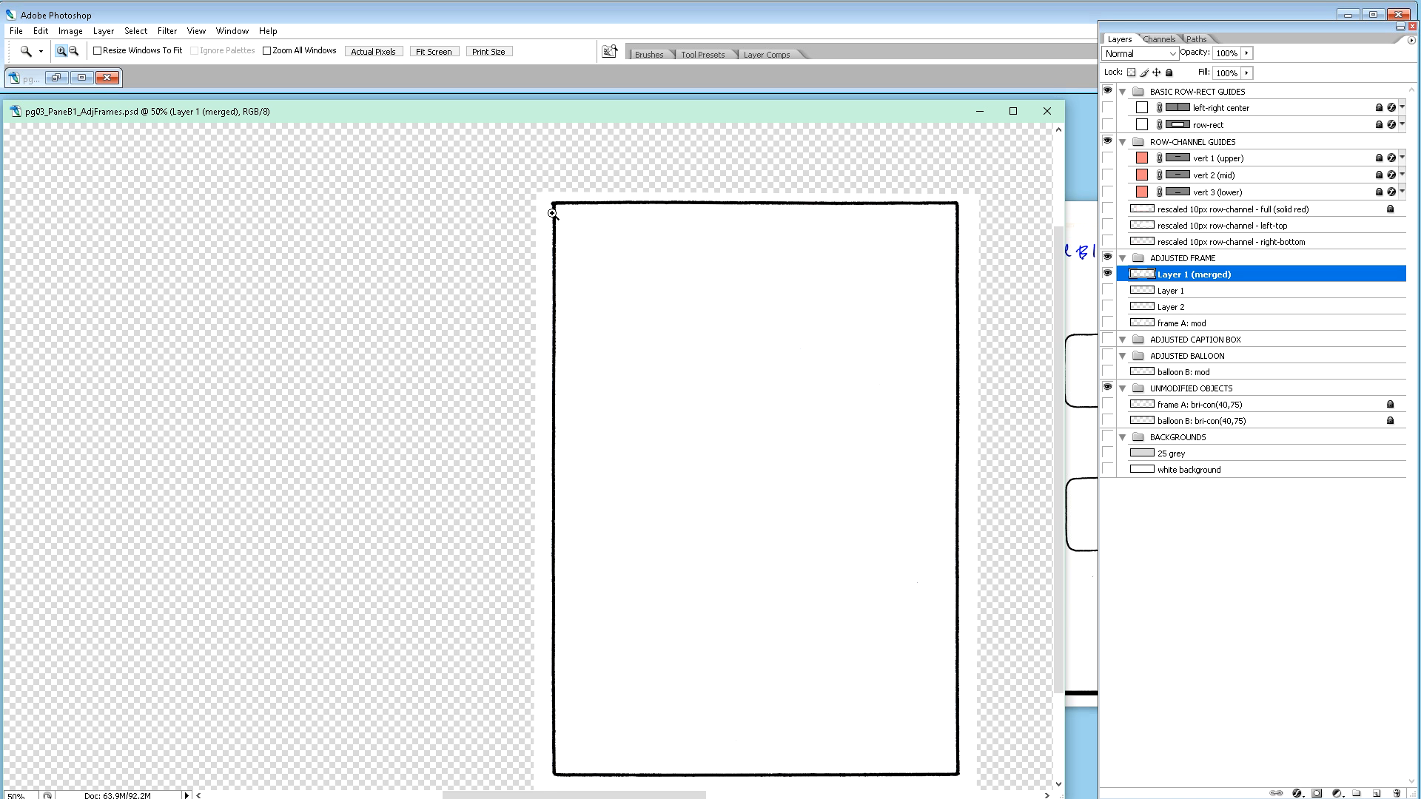
pyautogui.moveTo(528, 188); pyautogui.dragTo(585, 233)
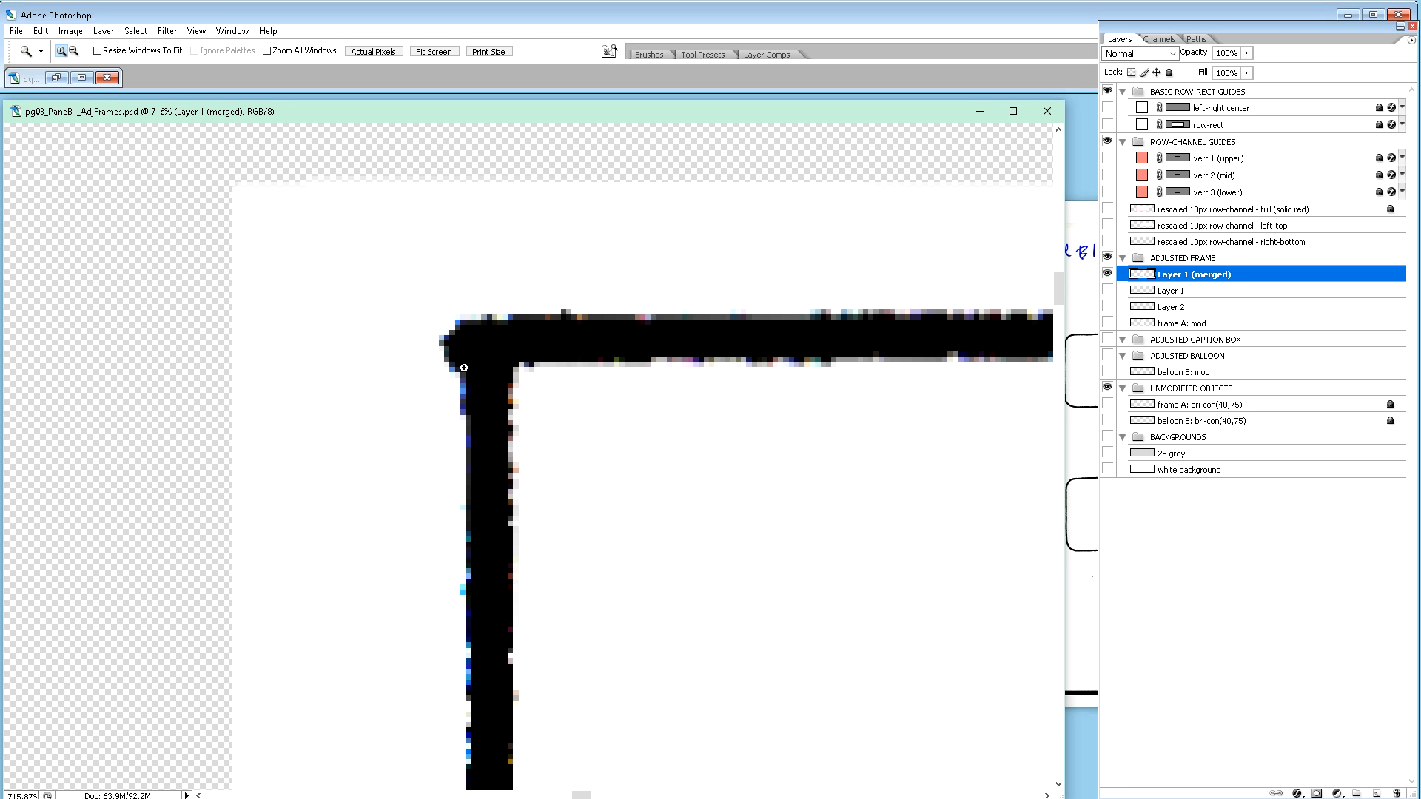
pyautogui.press('b')
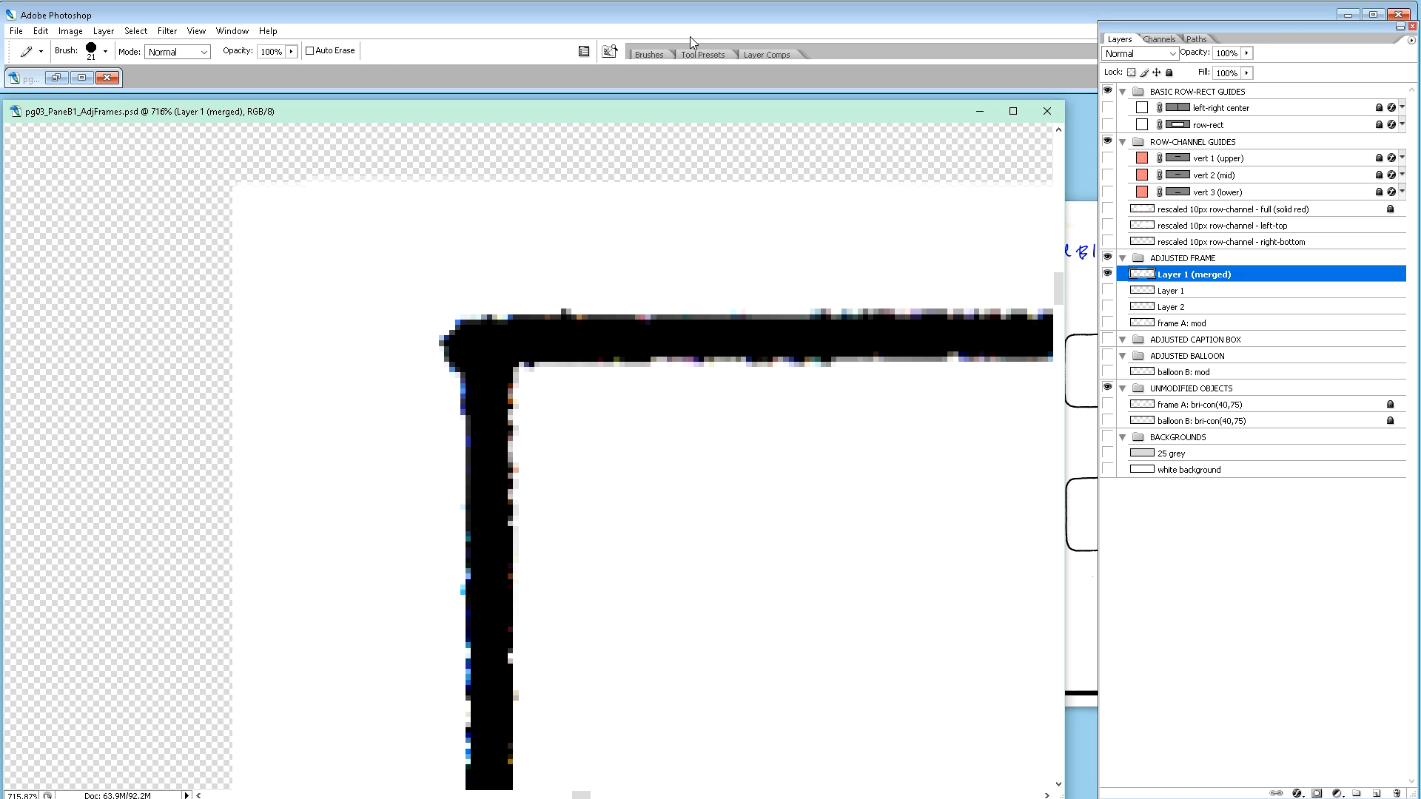
pyautogui.click(655, 57)
pyautogui.click(654, 56)
pyautogui.click(645, 56)
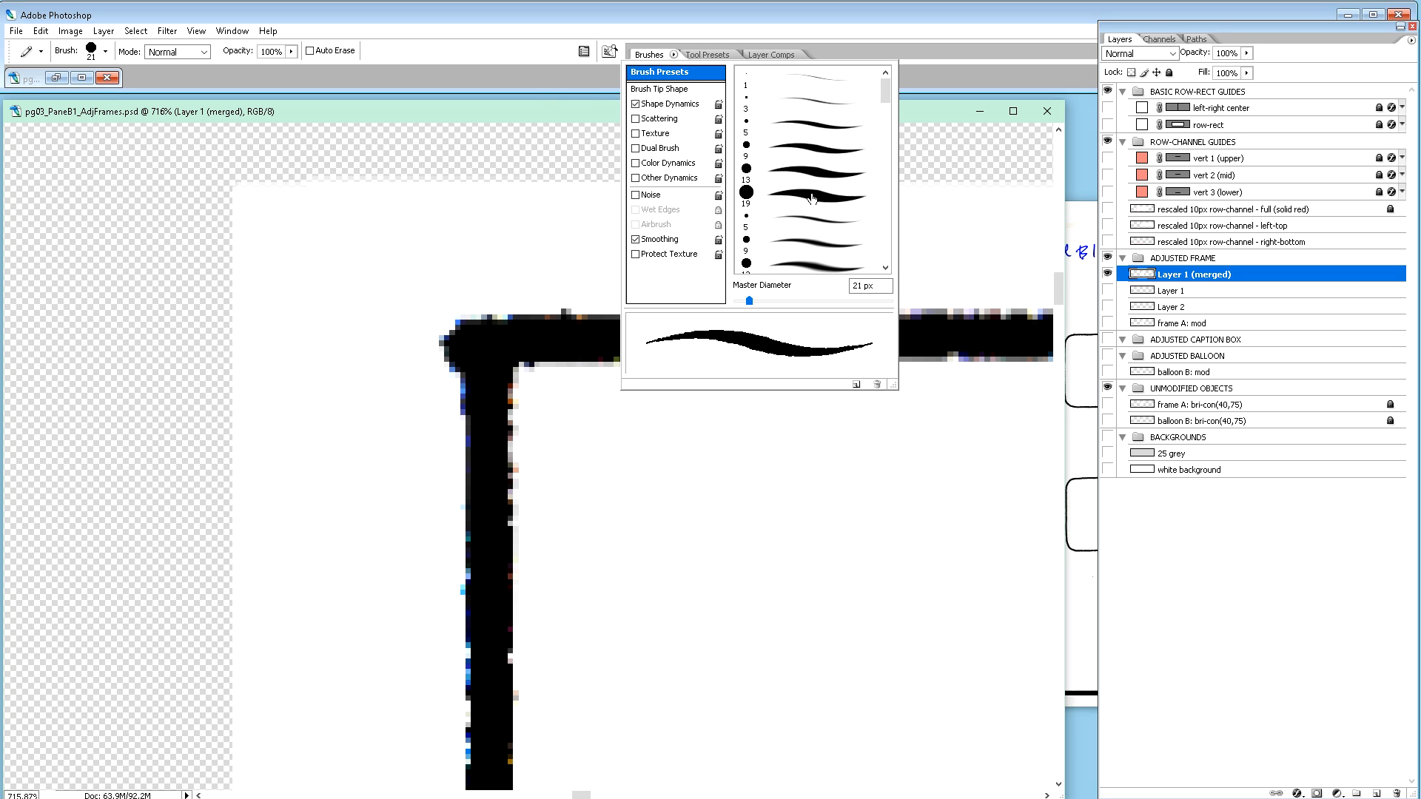
pyautogui.click(803, 151)
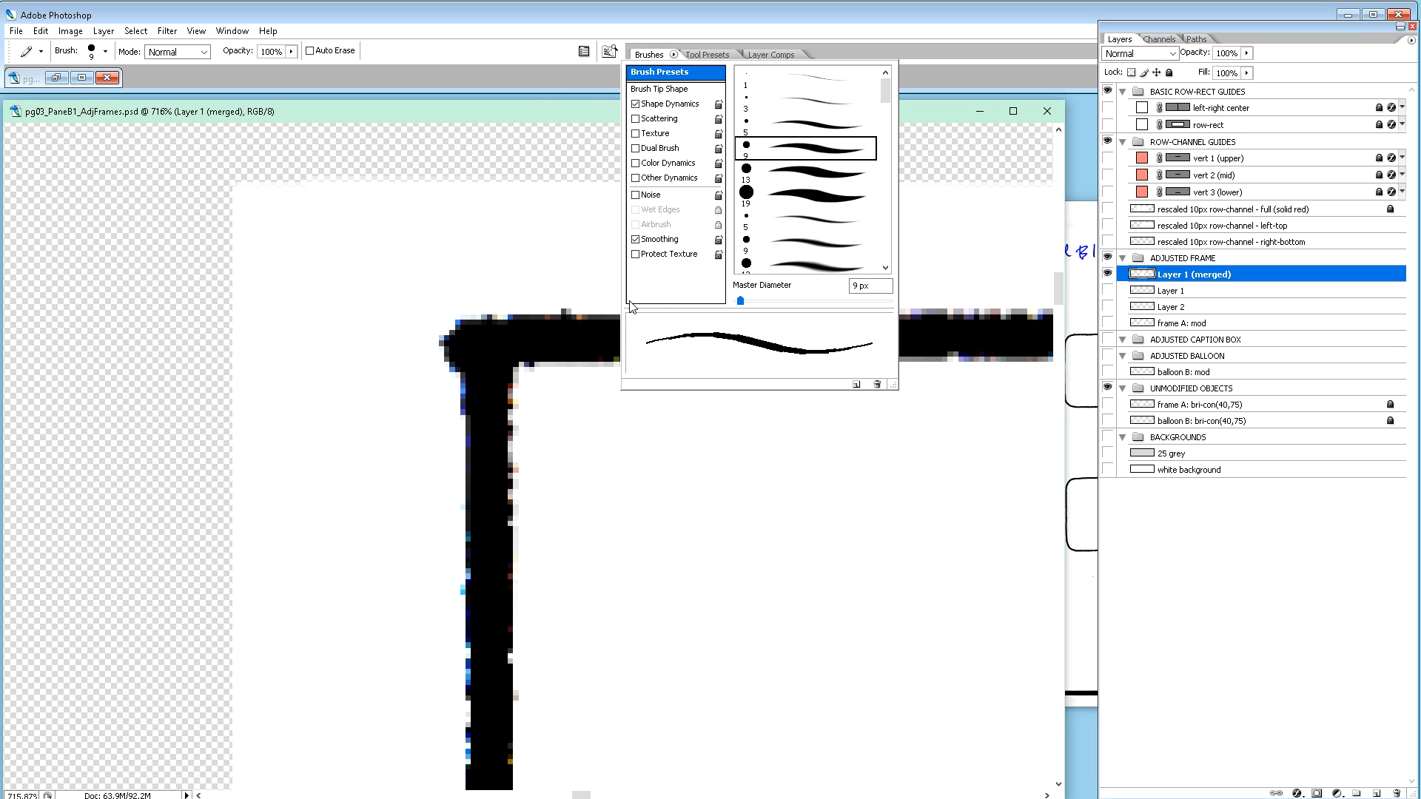
# Step: Detach the Brushes palette, collapse it to its title bar and move it aside to clear the canvas
pyautogui.moveTo(650, 56); pyautogui.dragTo(642, 67)
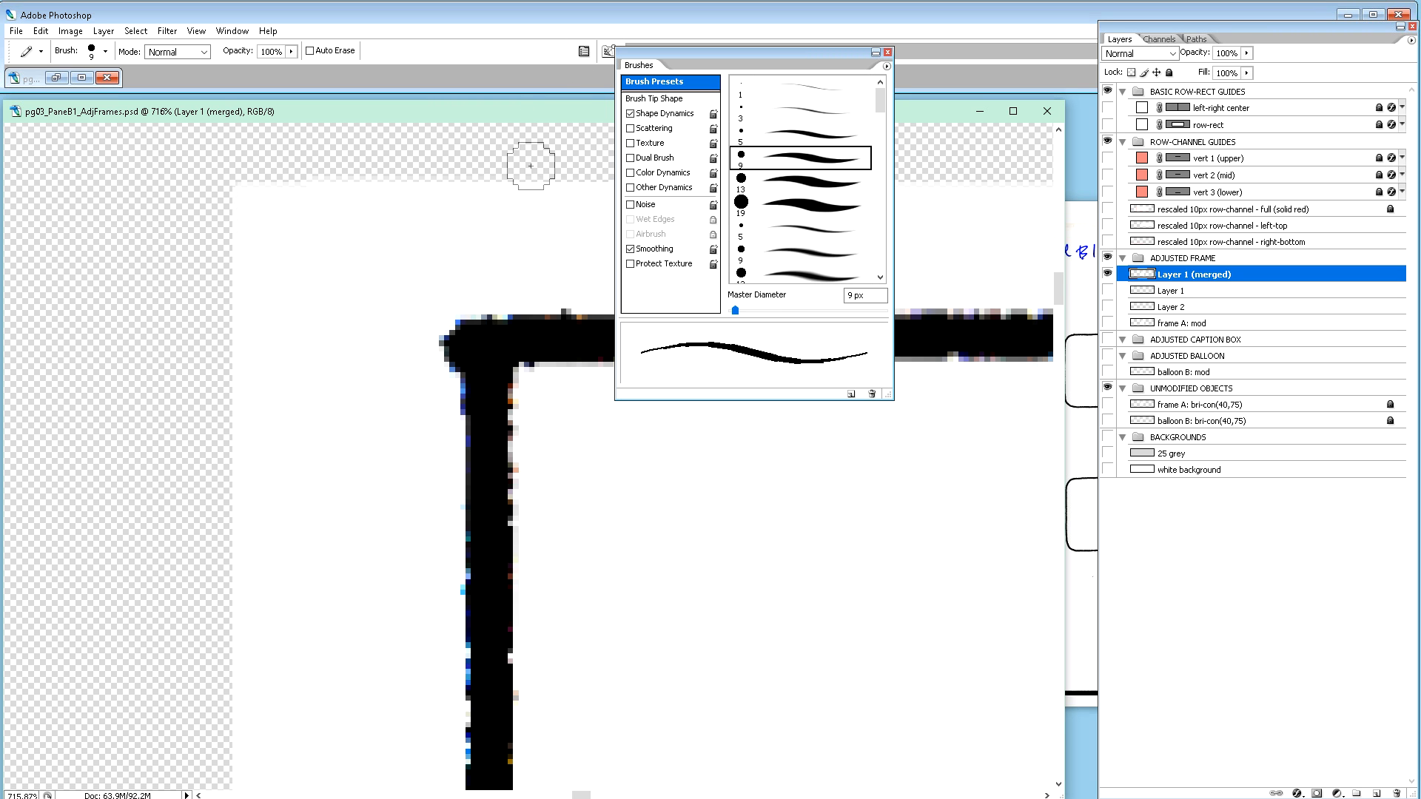
pyautogui.click(452, 242)
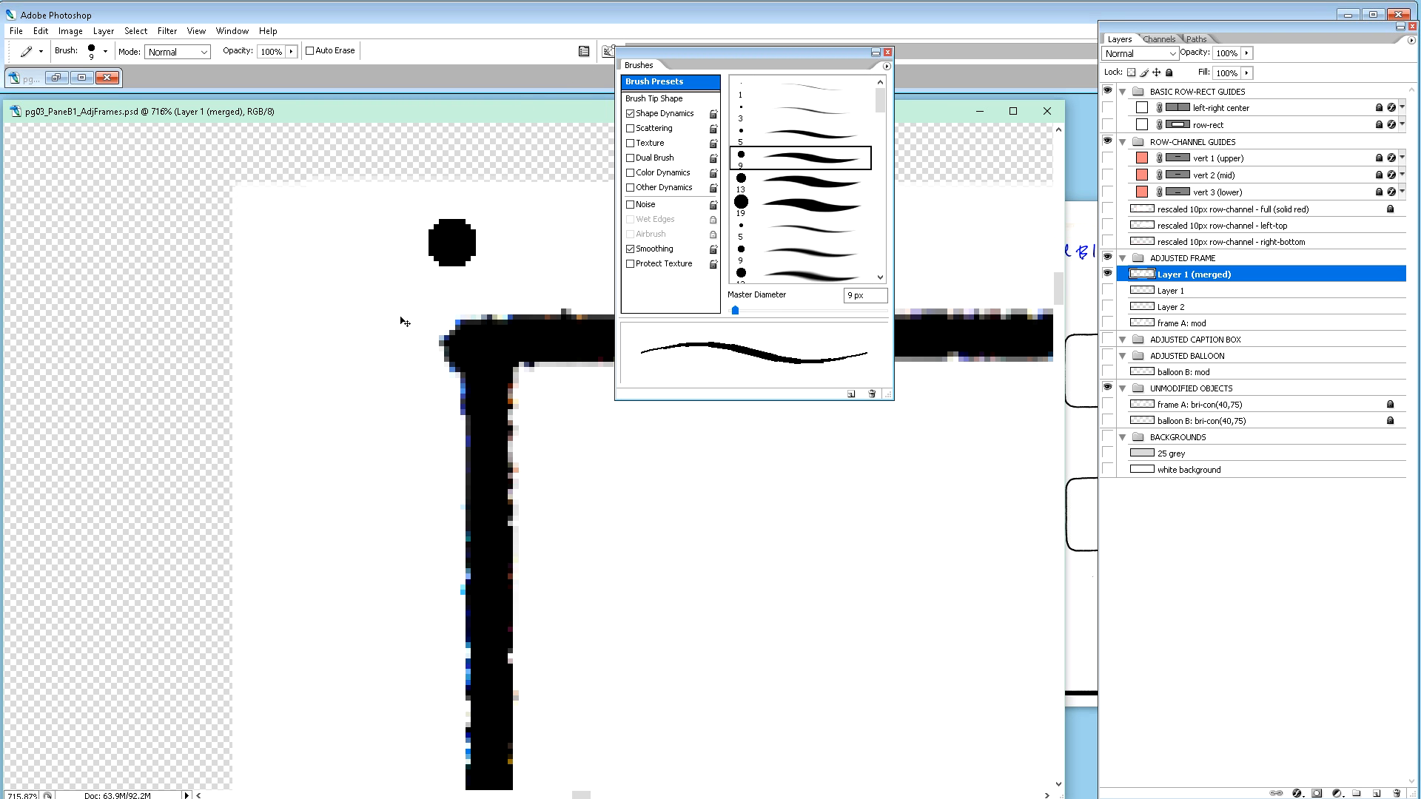
pyautogui.hotkey('ctrl', 'z')
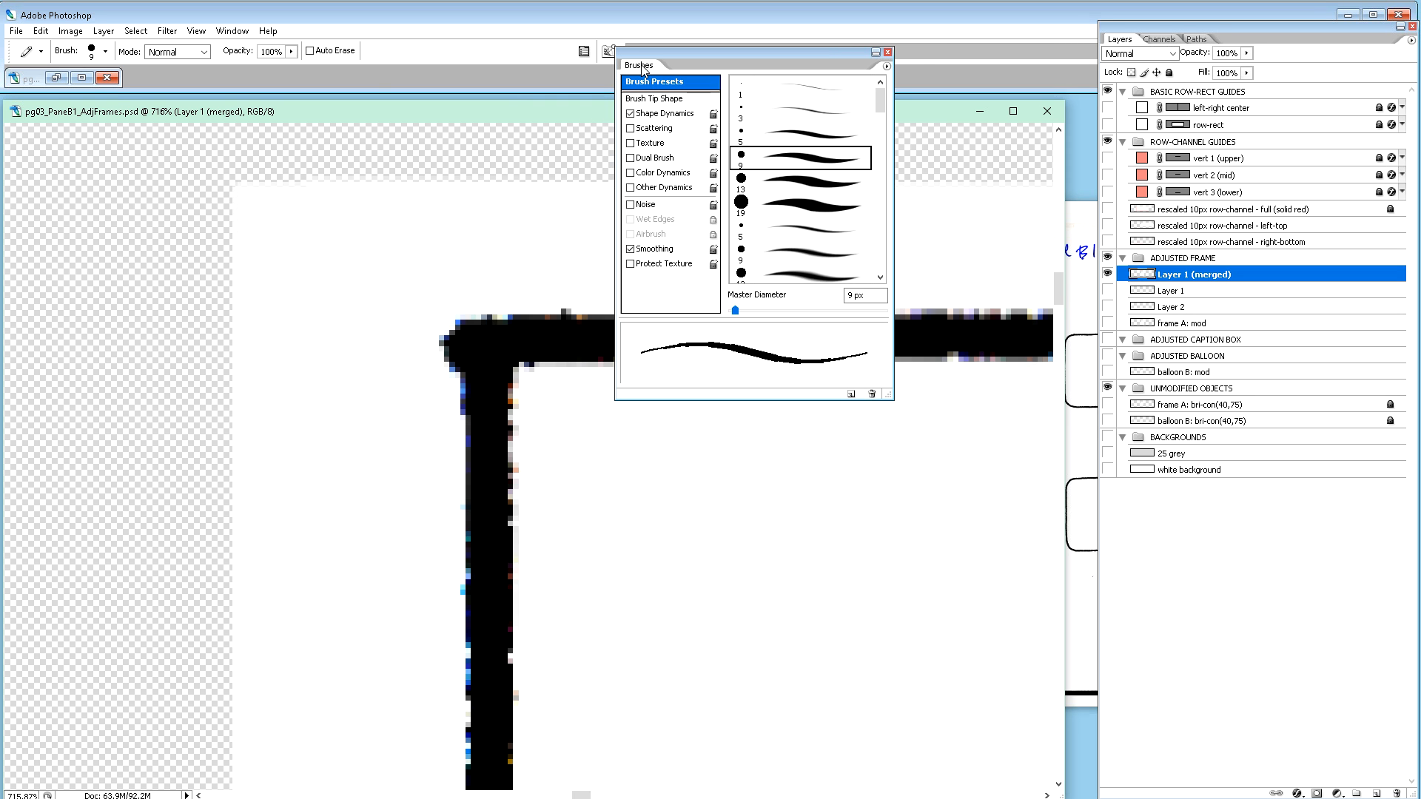
pyautogui.doubleClick(645, 71)
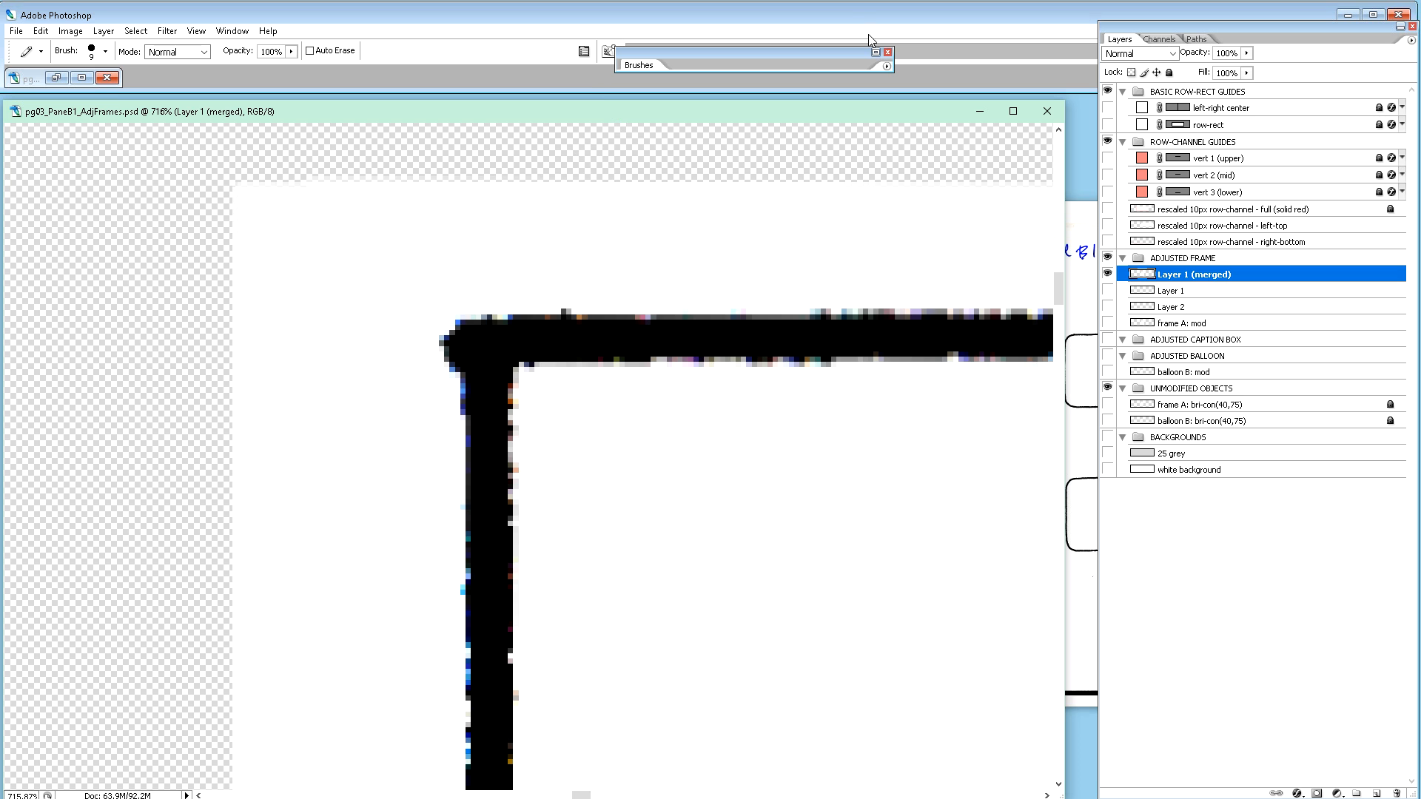
pyautogui.moveTo(792, 57)
pyautogui.mouseDown()
pyautogui.moveTo(898, 53)
pyautogui.moveTo(832, 47)
pyautogui.moveTo(878, 42)
pyautogui.moveTo(862, 51)
pyautogui.mouseUp()
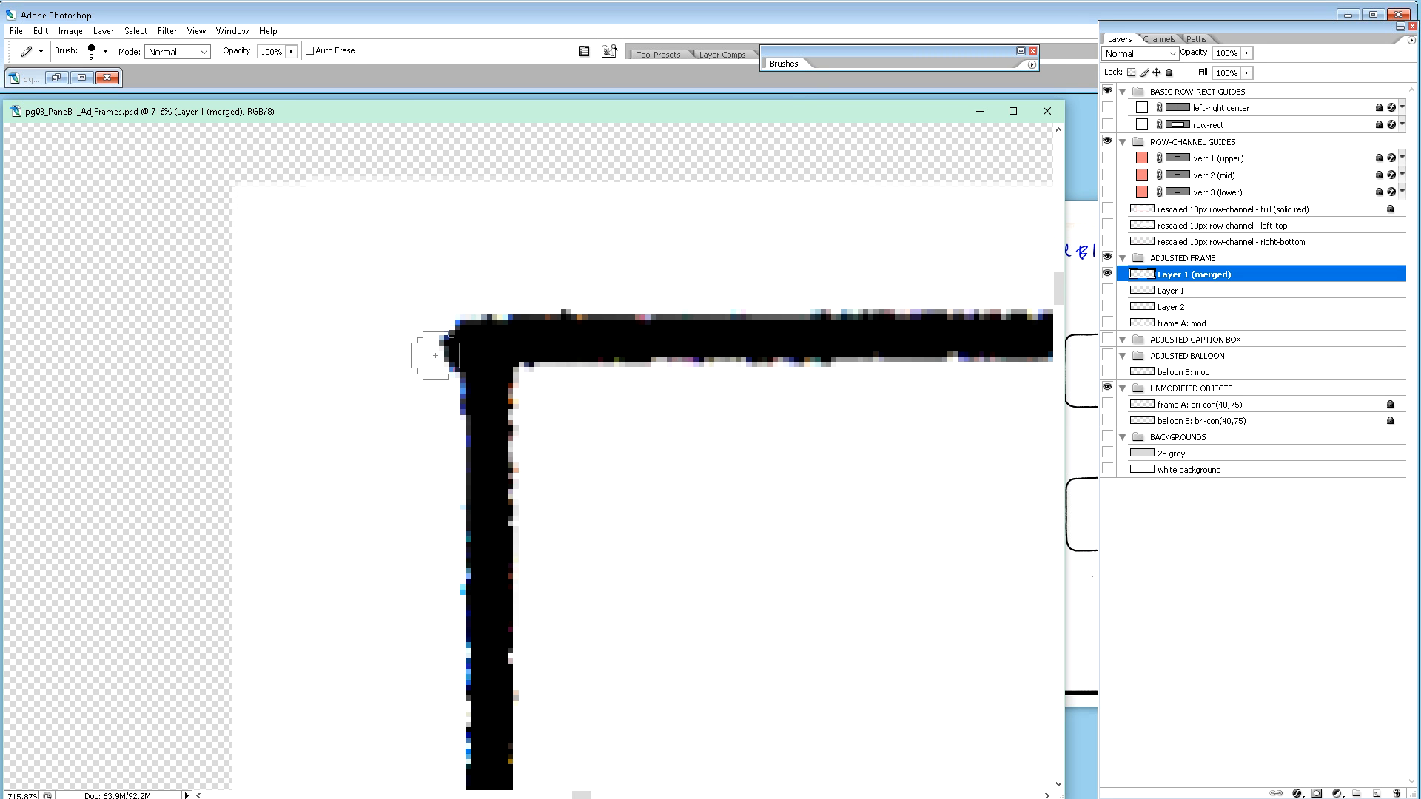
# Step: Paint out the black bulge at the merged frame's upper-left corner in white, and trim the corner with a 3 px brush
pyautogui.moveTo(431, 330)
pyautogui.mouseDown()
pyautogui.moveTo(430, 363)
pyautogui.moveTo(442, 322)
pyautogui.moveTo(441, 363)
pyautogui.mouseUp()
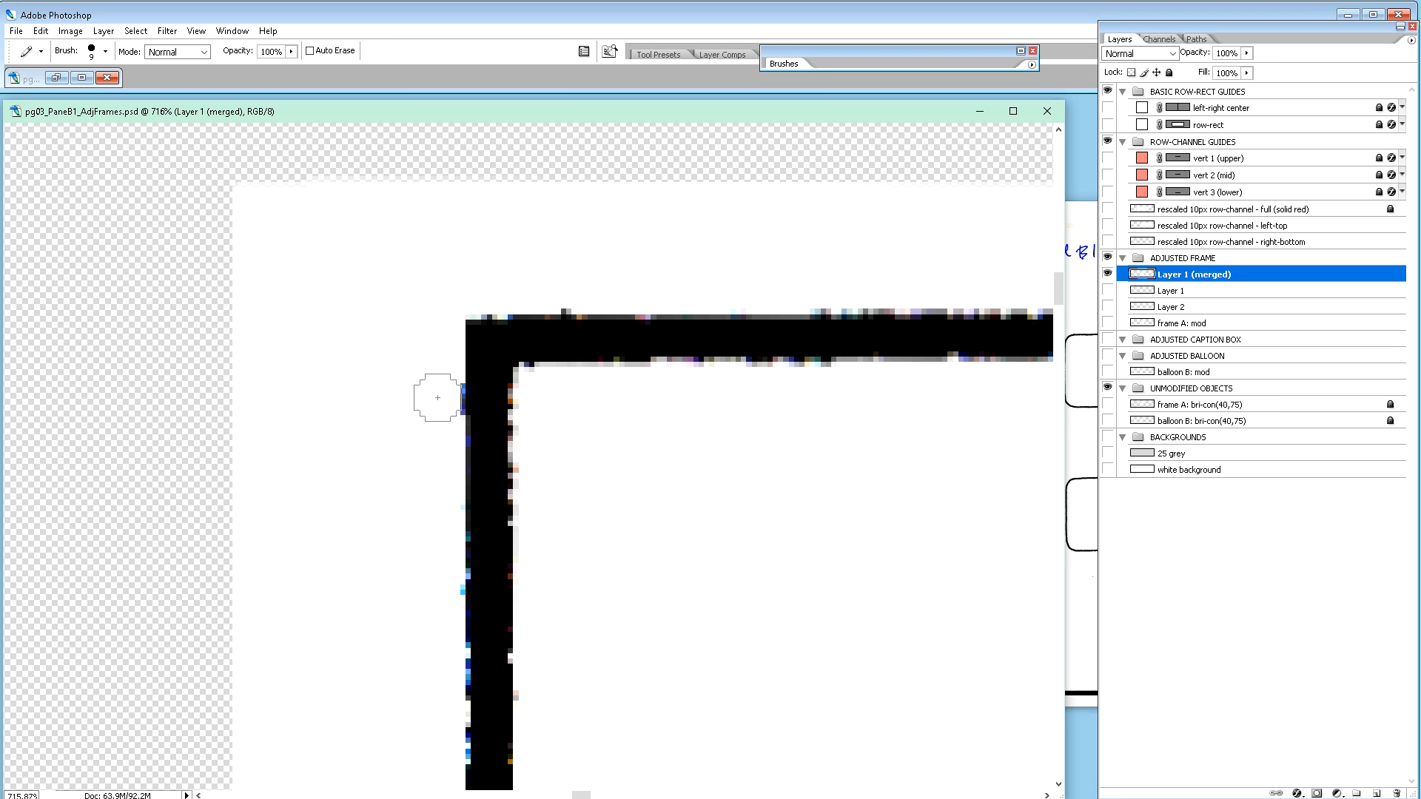
pyautogui.press('[')
pyautogui.press('[')
pyautogui.press('[')
pyautogui.press('[')
# Step: Rename the merged frame layer to "Layer 1 (merged), retouch"
pyautogui.doubleClick(1209, 274)
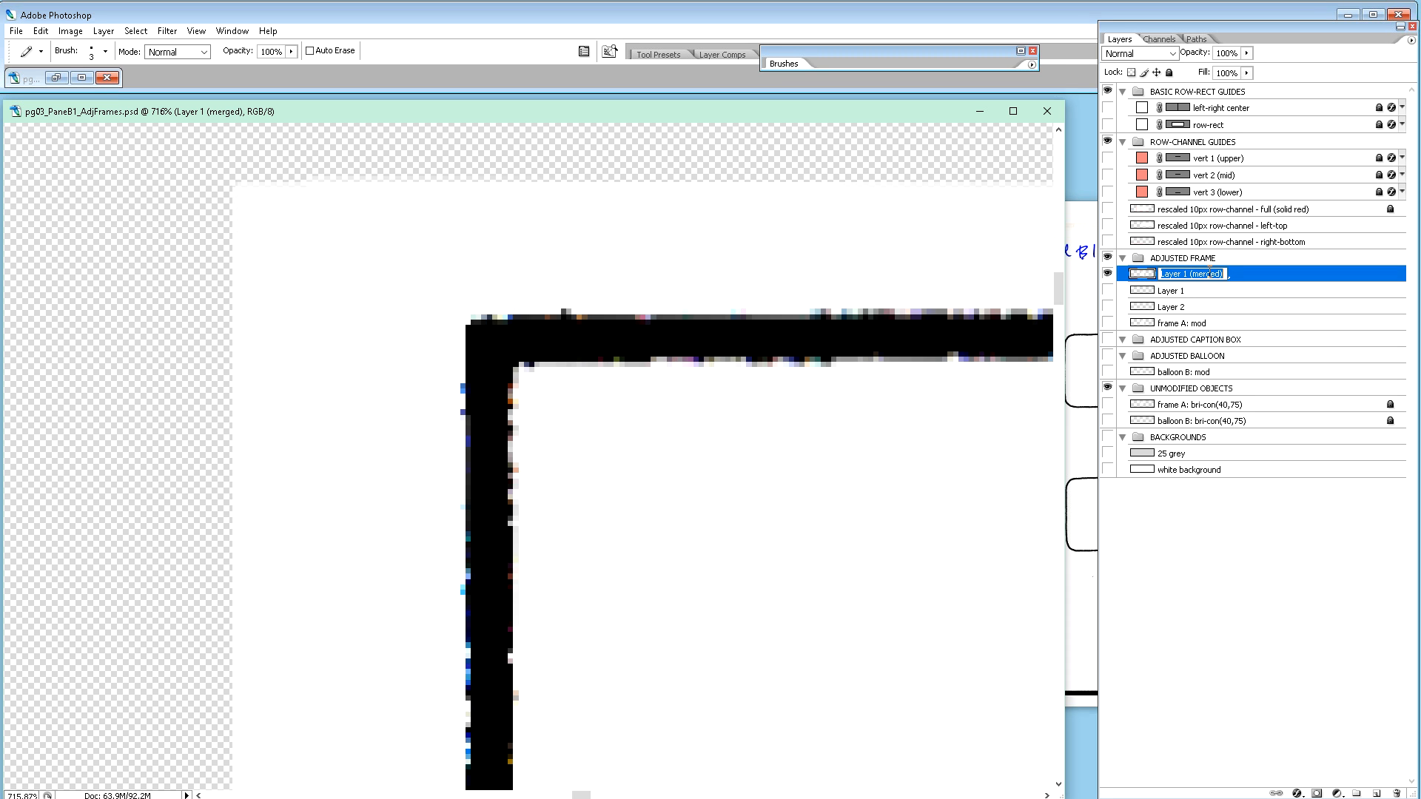
pyautogui.click(1224, 274)
pyautogui.write(', retou')
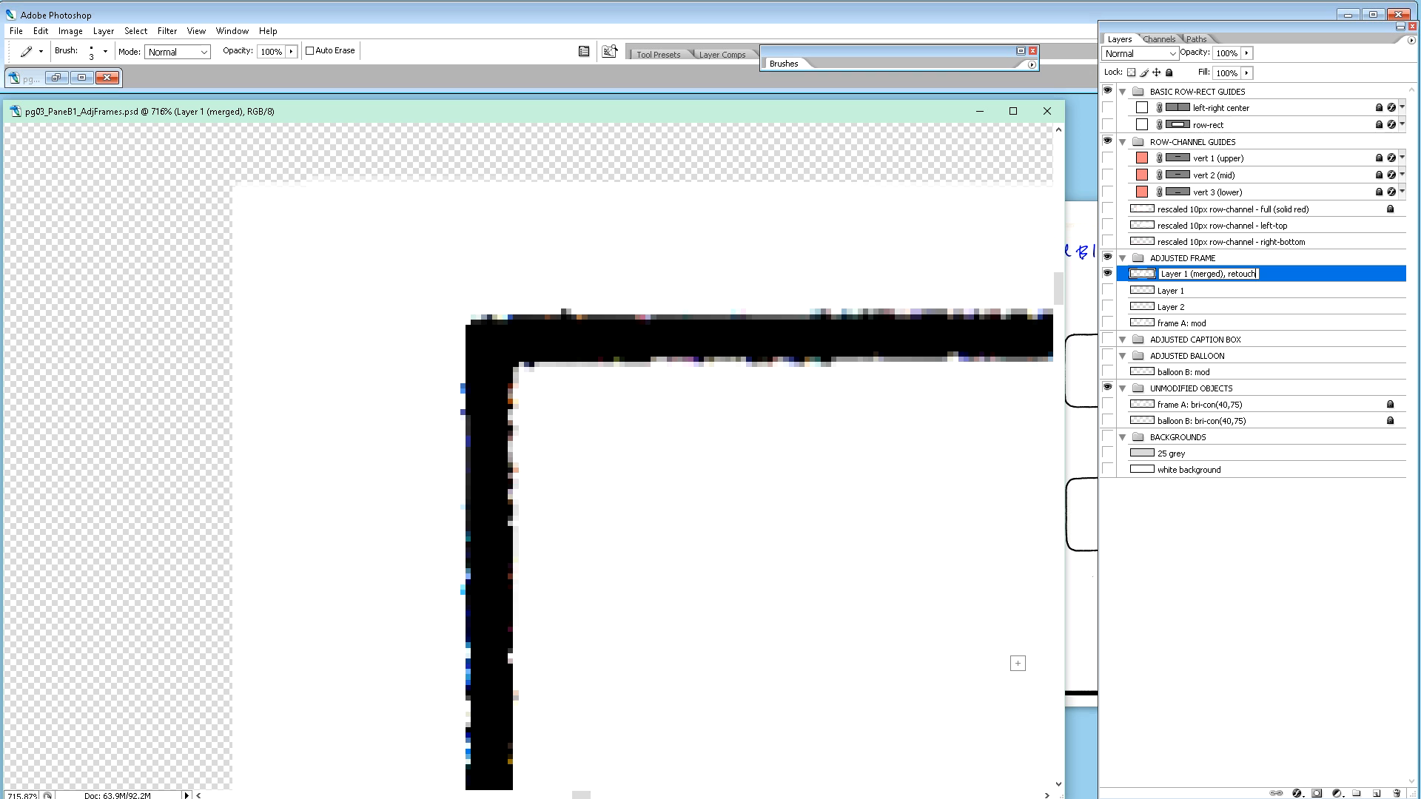
pyautogui.write('ch')
pyautogui.press('Return')
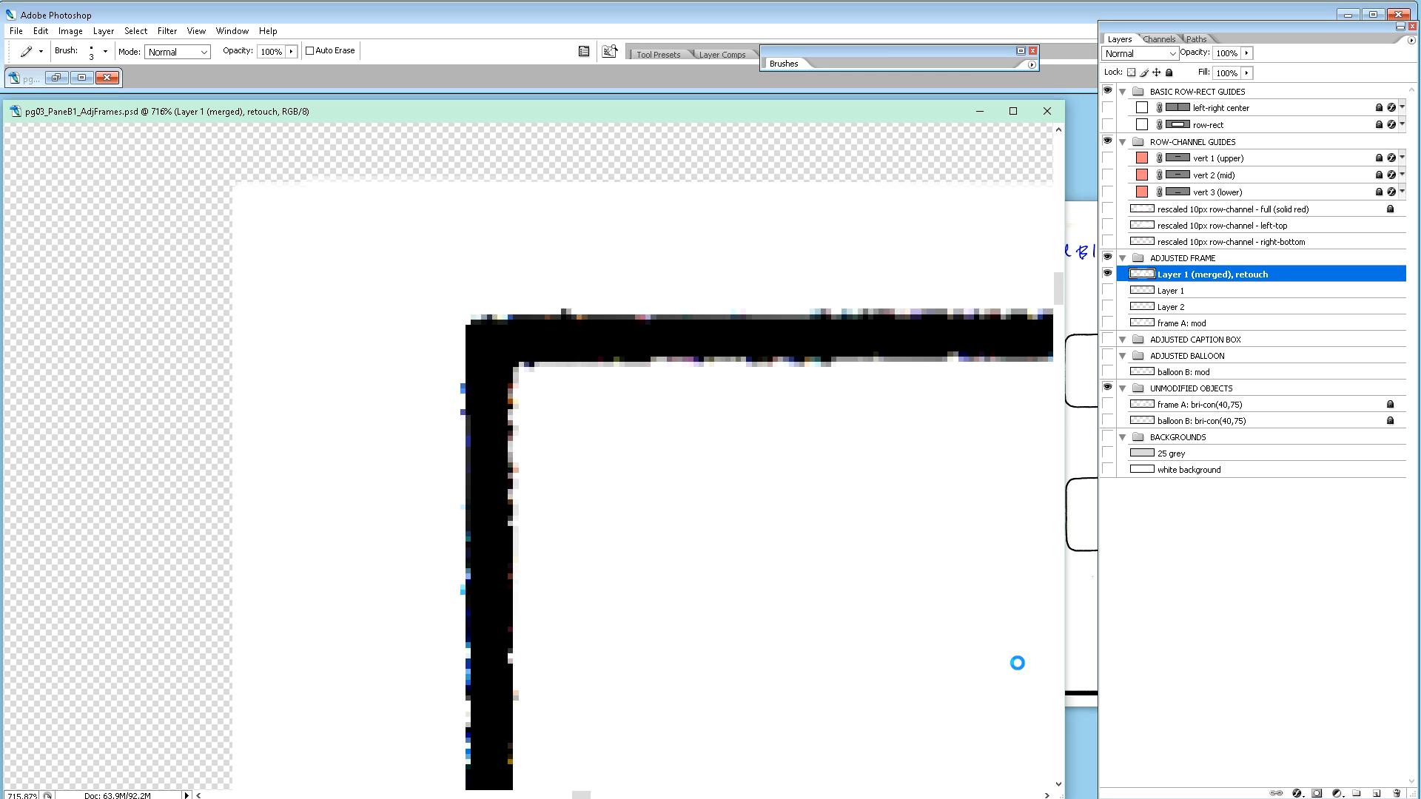
# Step: Examine the upper part and interior of the retouched frame at 100% for stray specks
pyautogui.hotkey('ctrl', '-')
pyautogui.hotkey('ctrl', '-')
pyautogui.hotkey('ctrl', '-')
pyautogui.hotkey('ctrl', '-')
pyautogui.hotkey('ctrl', '-')
pyautogui.hotkey('ctrl', '-')
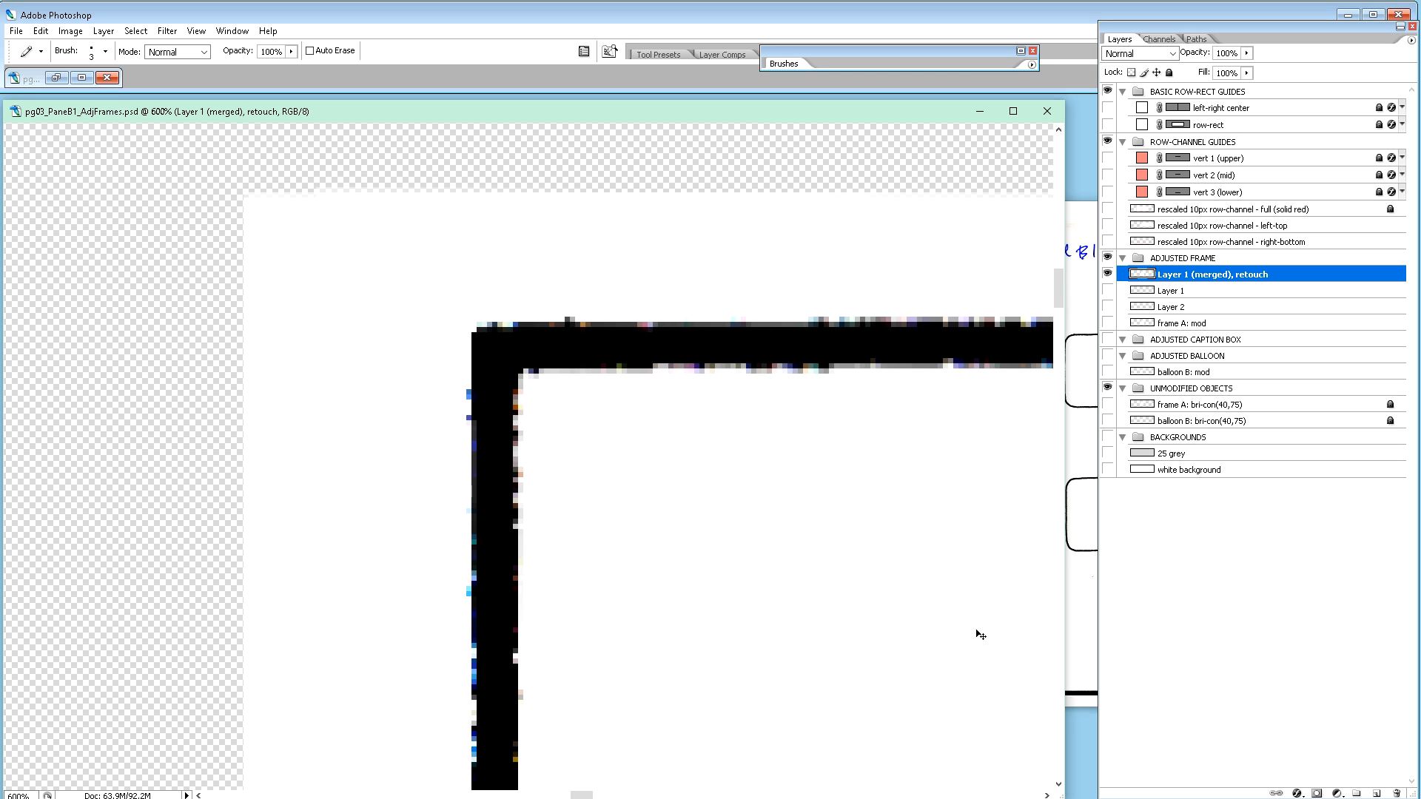
pyautogui.hotkey('ctrl', '-')
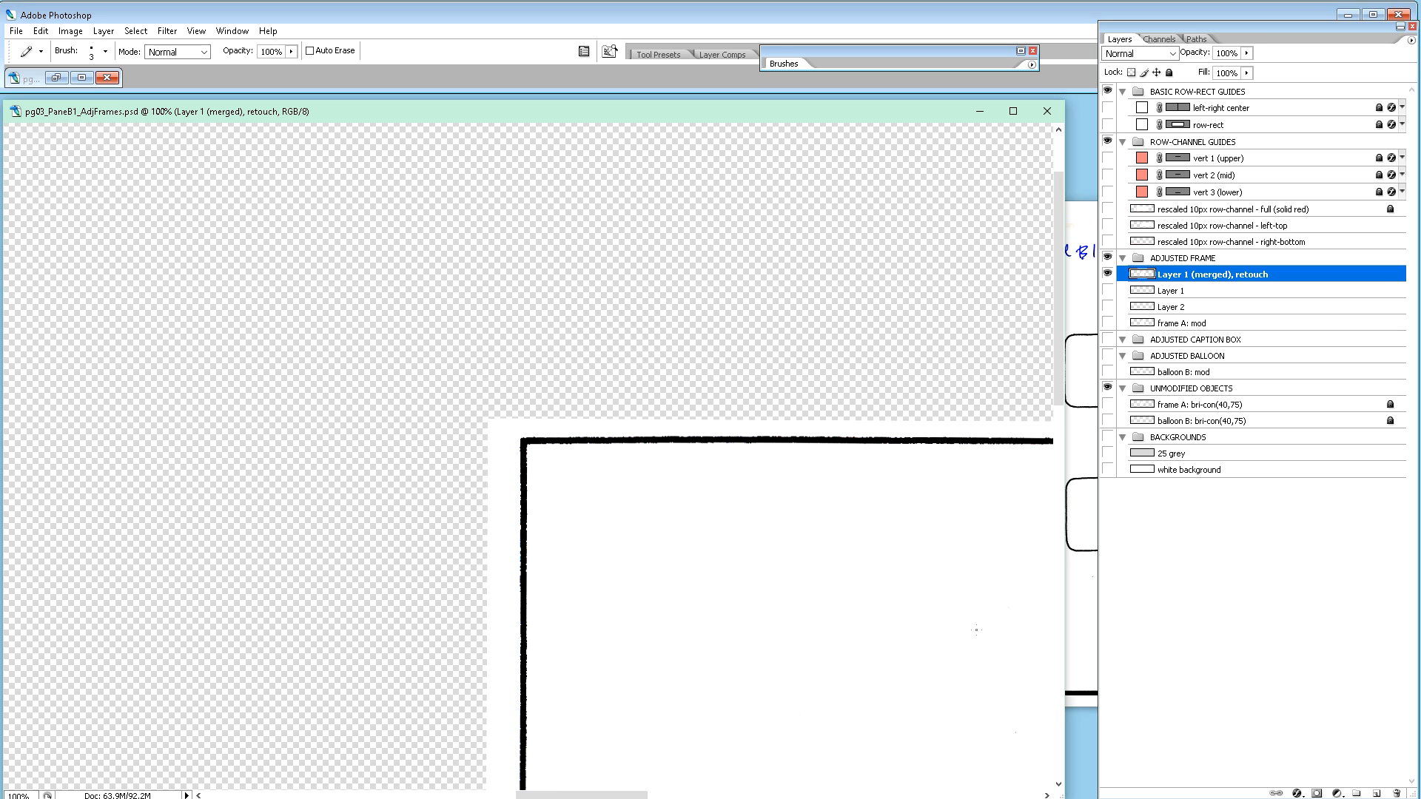
pyautogui.rightClick(978, 634)
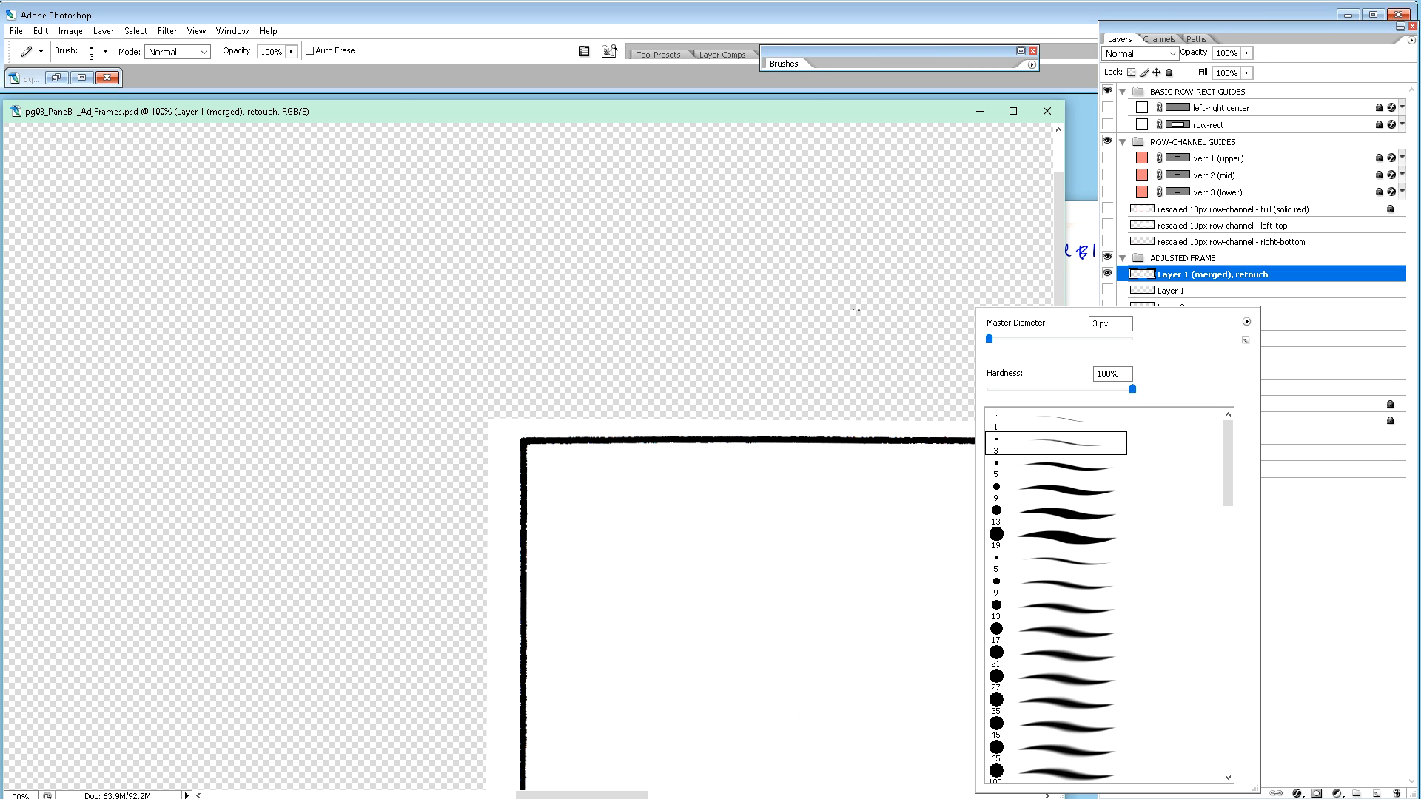
pyautogui.click(1055, 275)
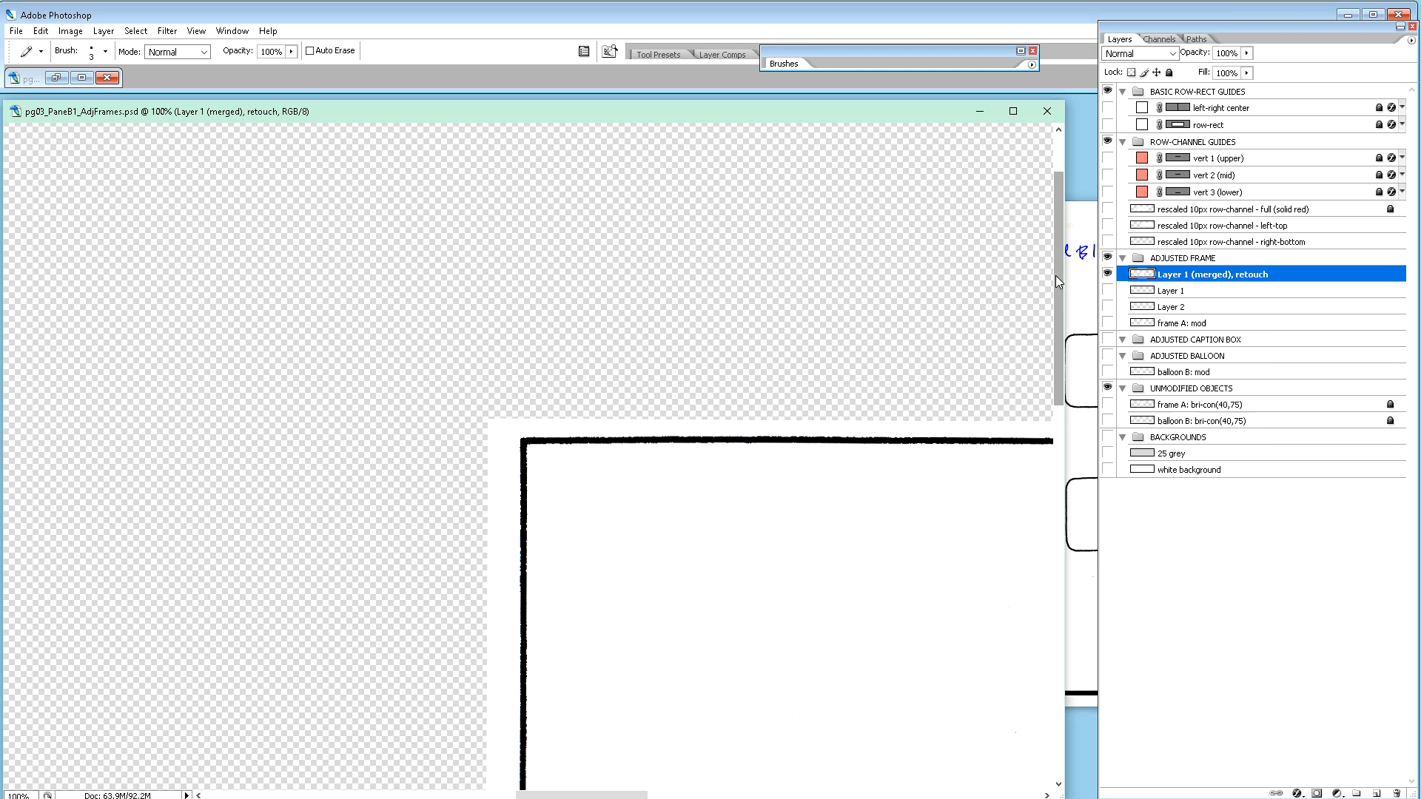
pyautogui.moveTo(1056, 278); pyautogui.dragTo(1056, 274)
pyautogui.moveTo(1062, 311); pyautogui.dragTo(1068, 393)
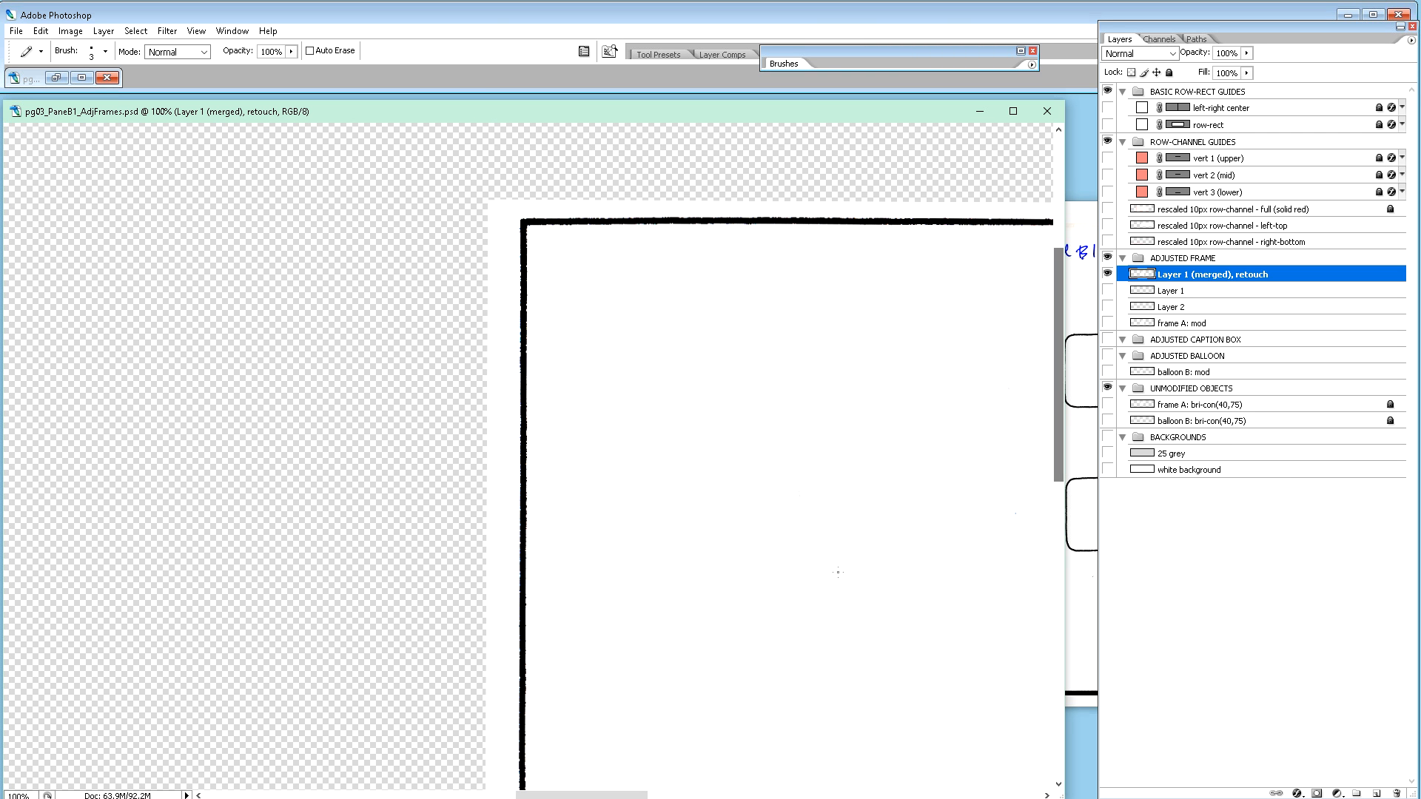
pyautogui.moveTo(641, 794); pyautogui.dragTo(689, 794)
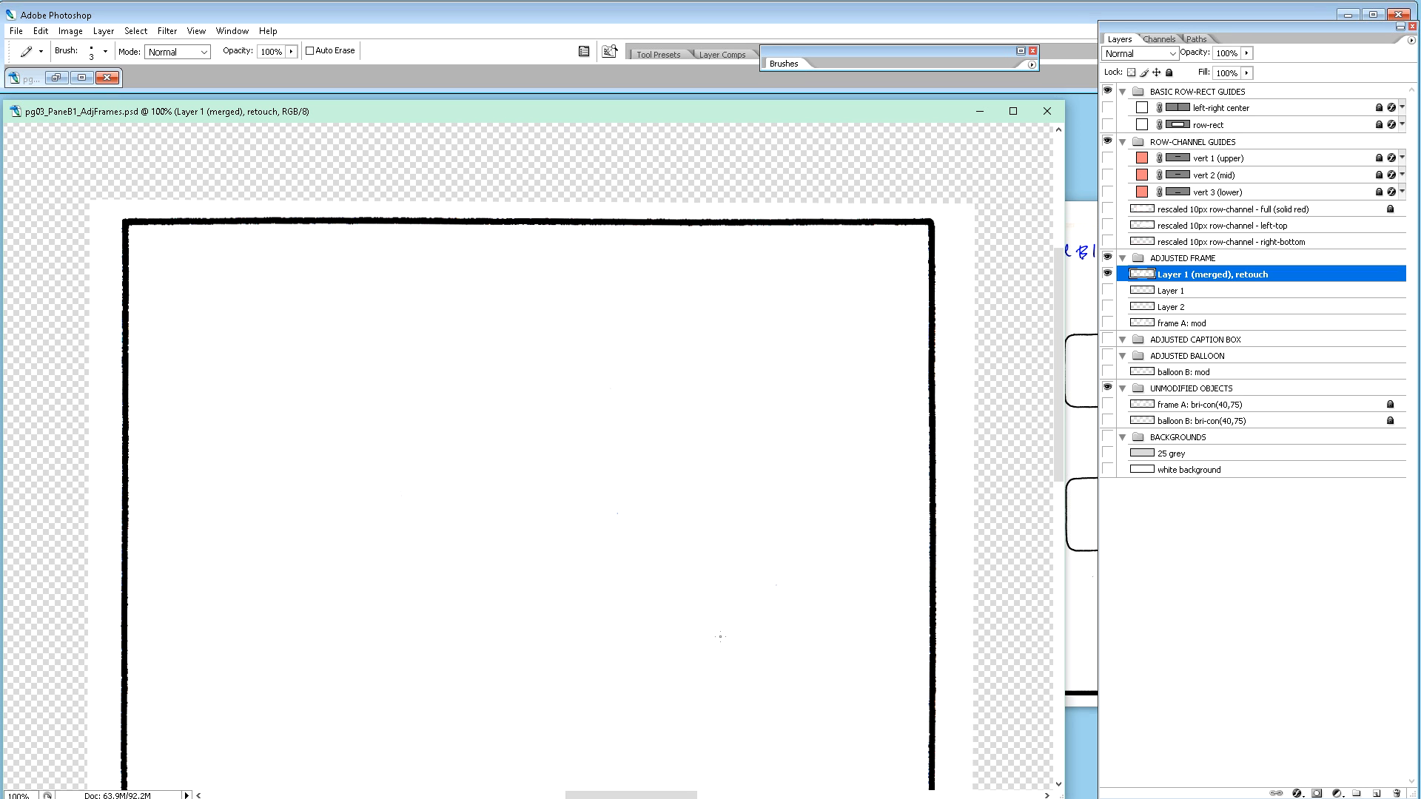
pyautogui.scroll(-3, 726, 592)
pyautogui.scroll(2, 724, 590)
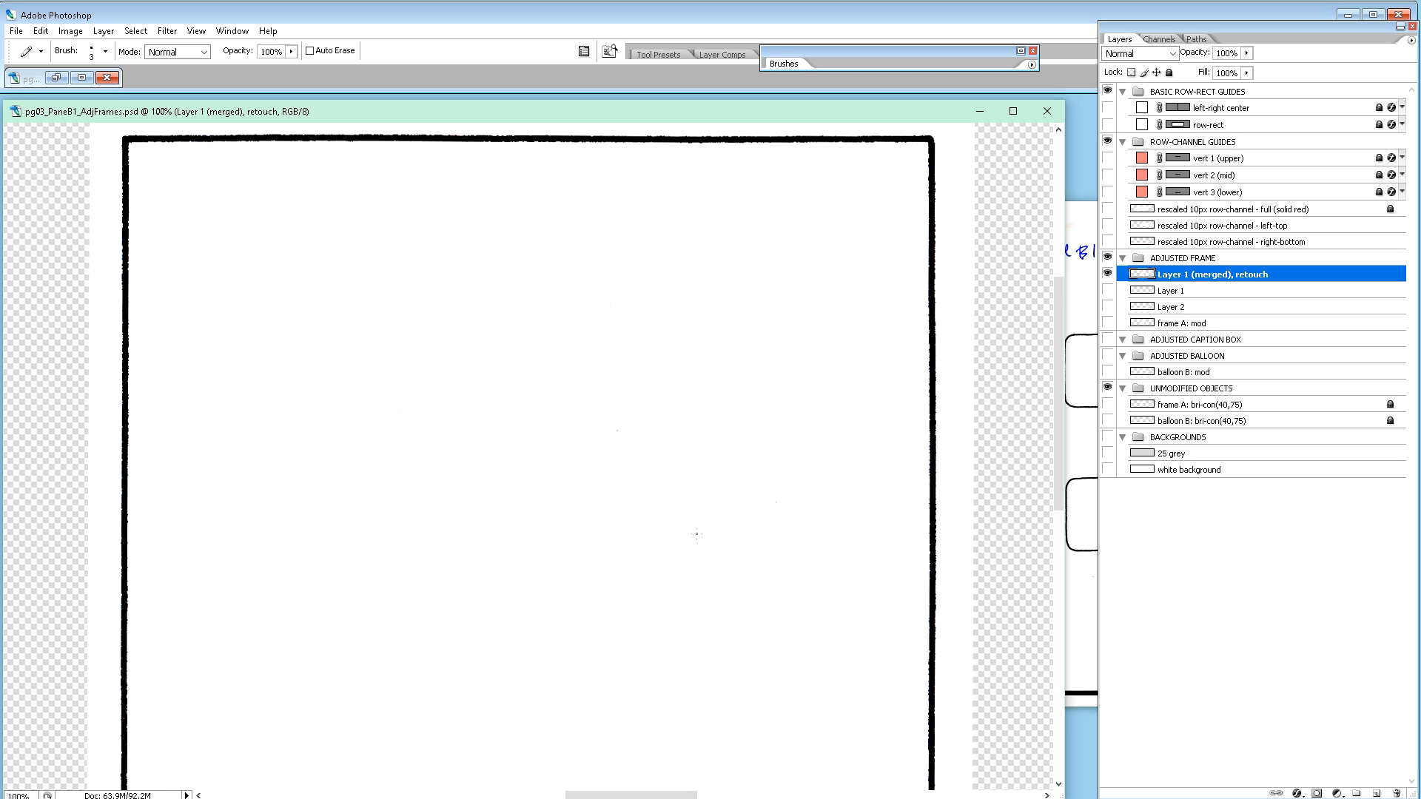
pyautogui.moveTo(420, 346); pyautogui.dragTo(536, 452)
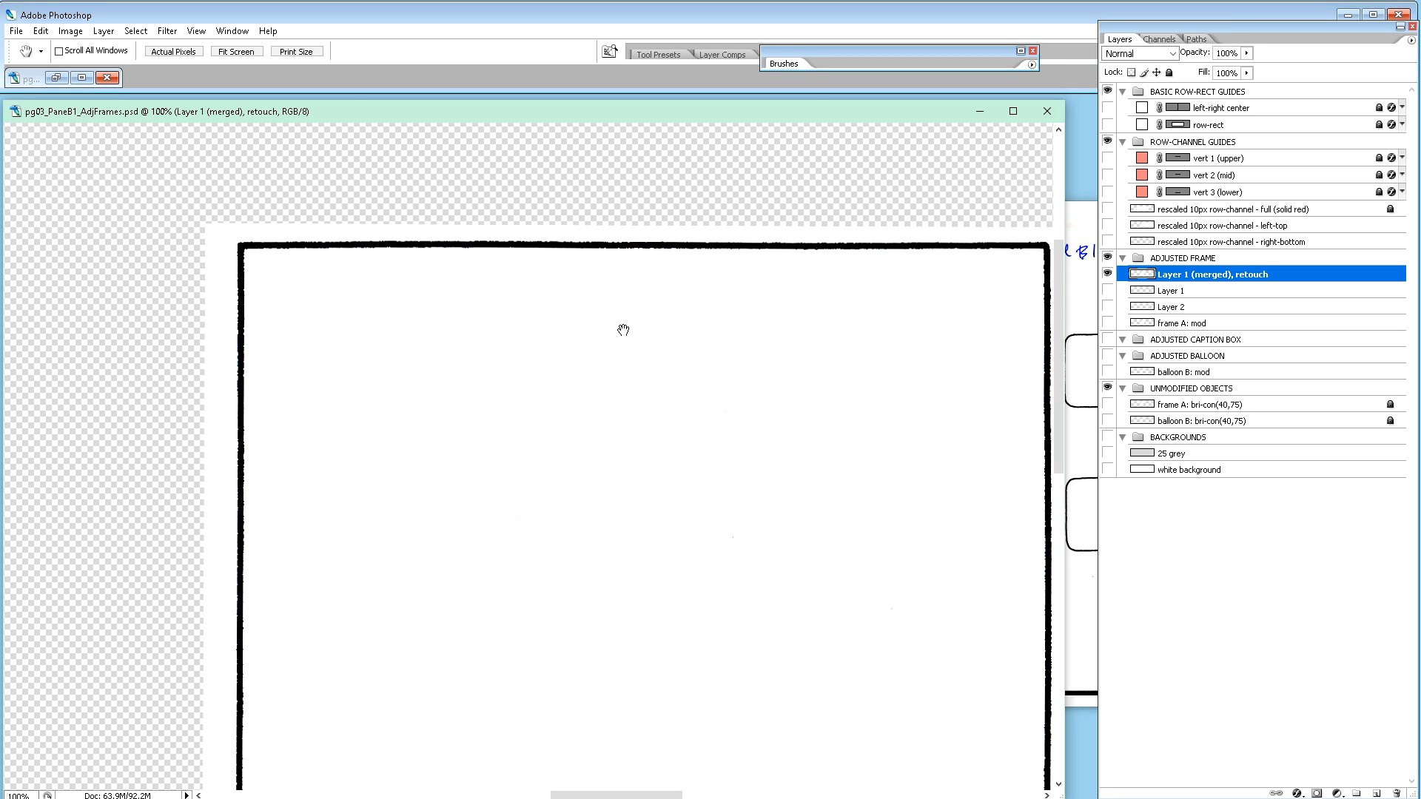
pyautogui.moveTo(631, 429); pyautogui.dragTo(530, 337)
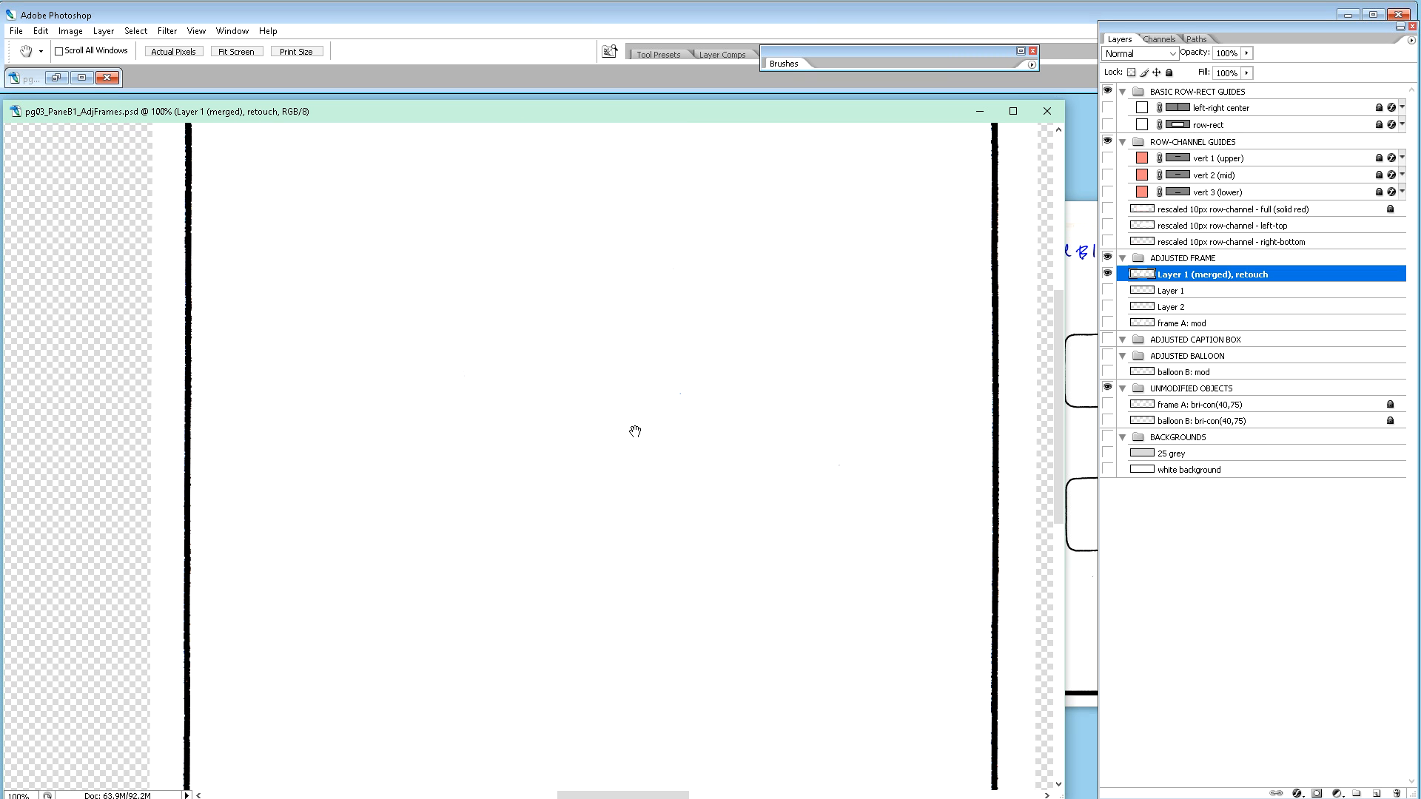
# Step: Enlarge the Pencil brush to 35 px and paint out the stray speck near the middle of the frame's interior
pyautogui.press('b')
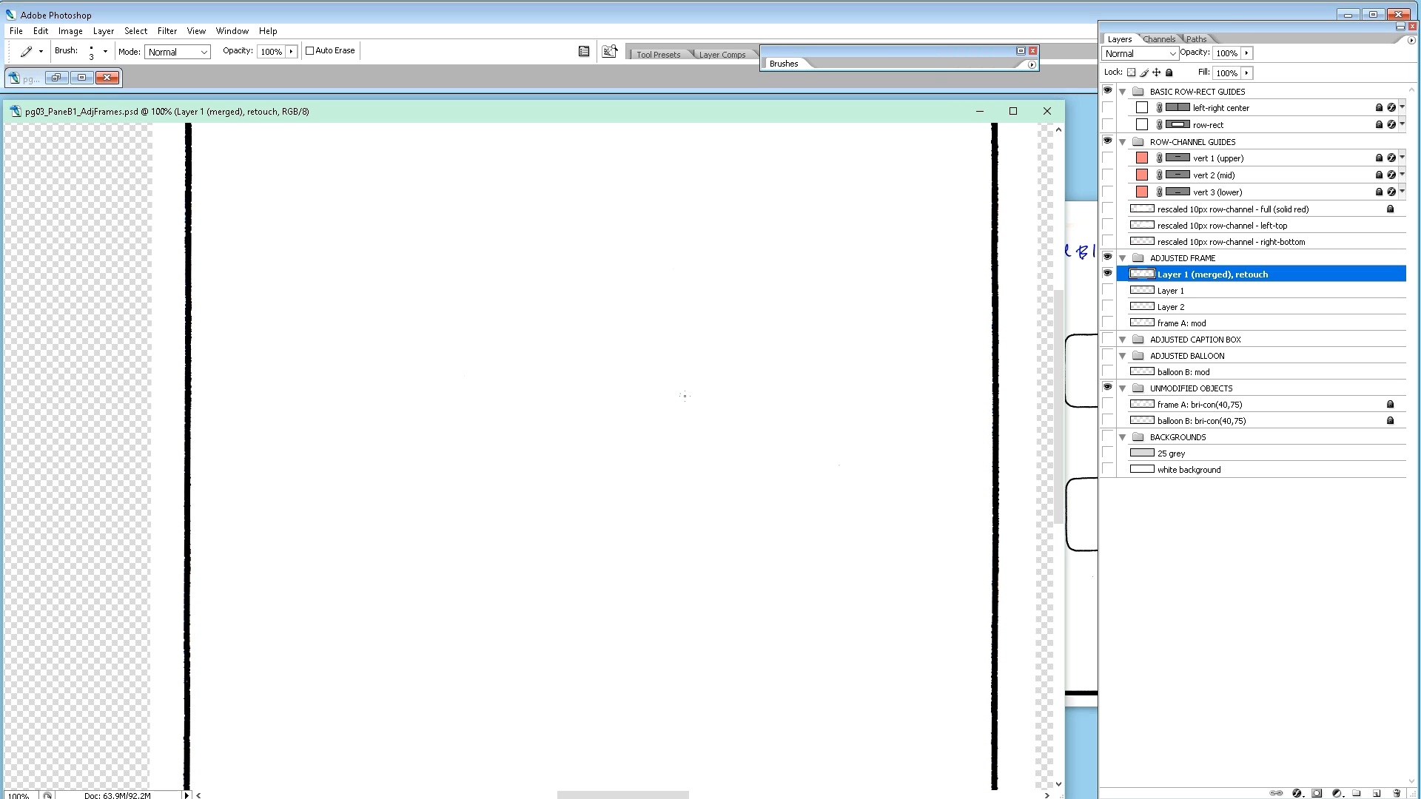
pyautogui.press('.')
pyautogui.press(']')
pyautogui.press(']')
pyautogui.press('space')
pyautogui.moveTo(695, 409)
pyautogui.mouseDown()
pyautogui.moveTo(722, 387)
pyautogui.moveTo(733, 419)
pyautogui.moveTo(739, 397)
pyautogui.moveTo(698, 381)
pyautogui.moveTo(641, 397)
pyautogui.moveTo(589, 370)
pyautogui.mouseUp()
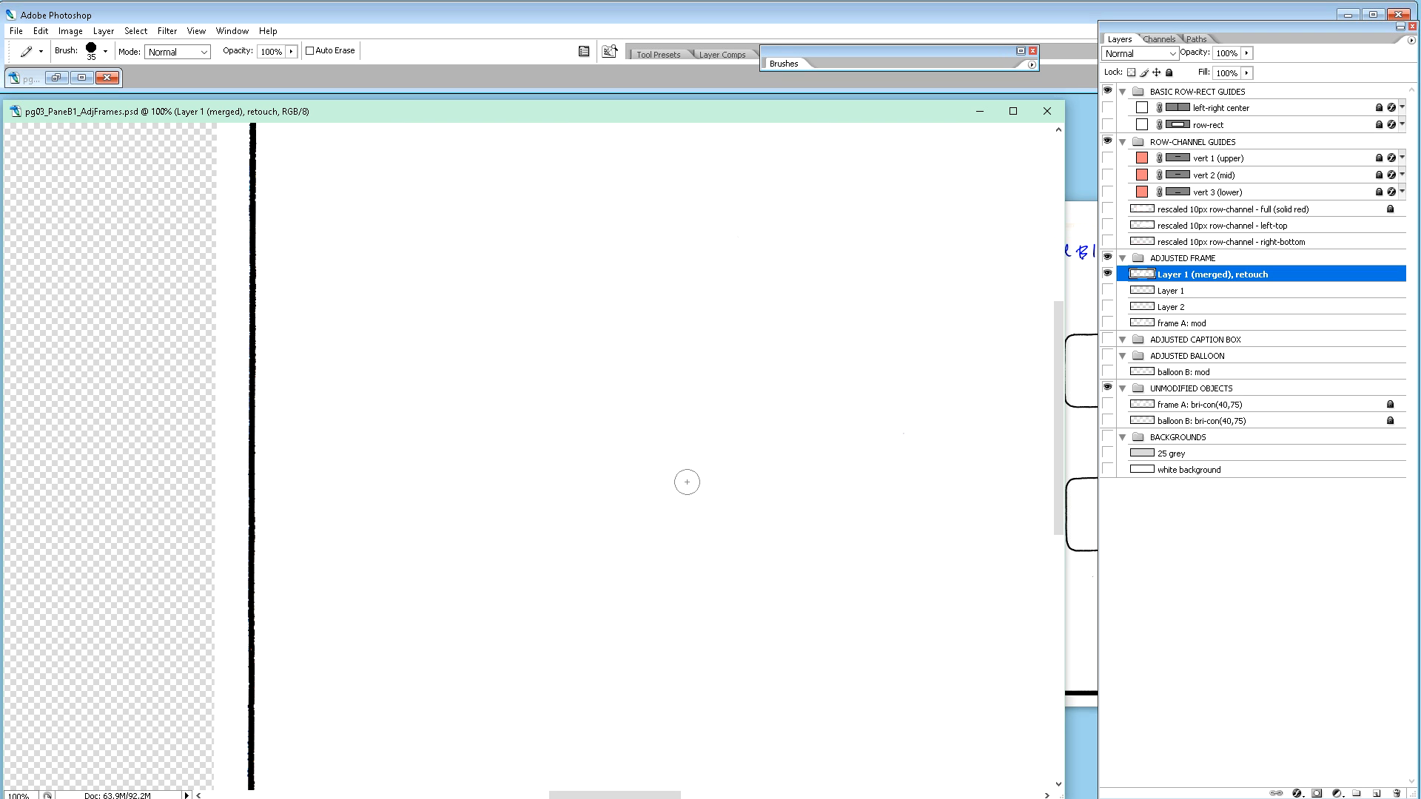
# Step: Paint out the remaining stray specks toward the right side of the frame's interior with the 35 px Pencil brush
pyautogui.press('space')
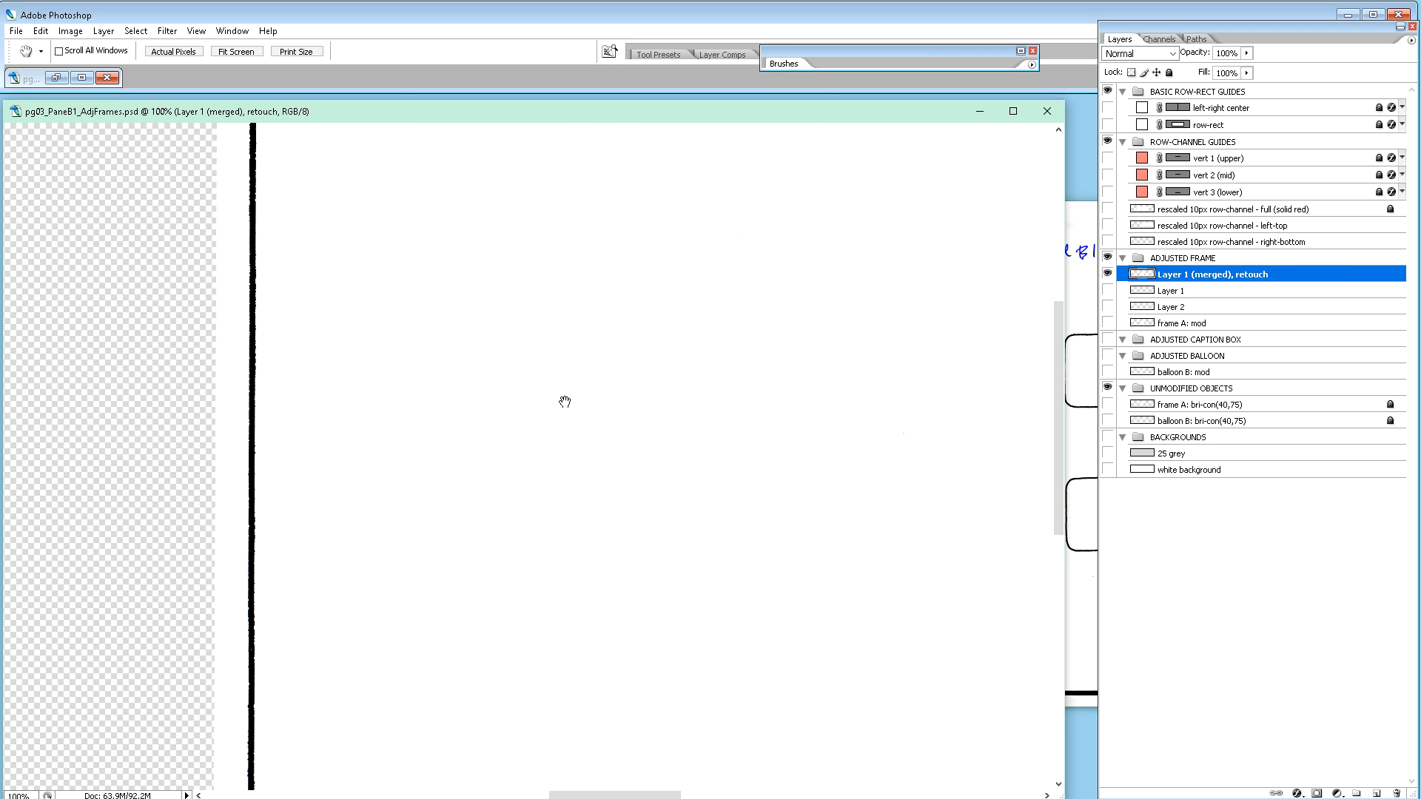
pyautogui.moveTo(601, 442); pyautogui.dragTo(606, 413)
pyautogui.press('space')
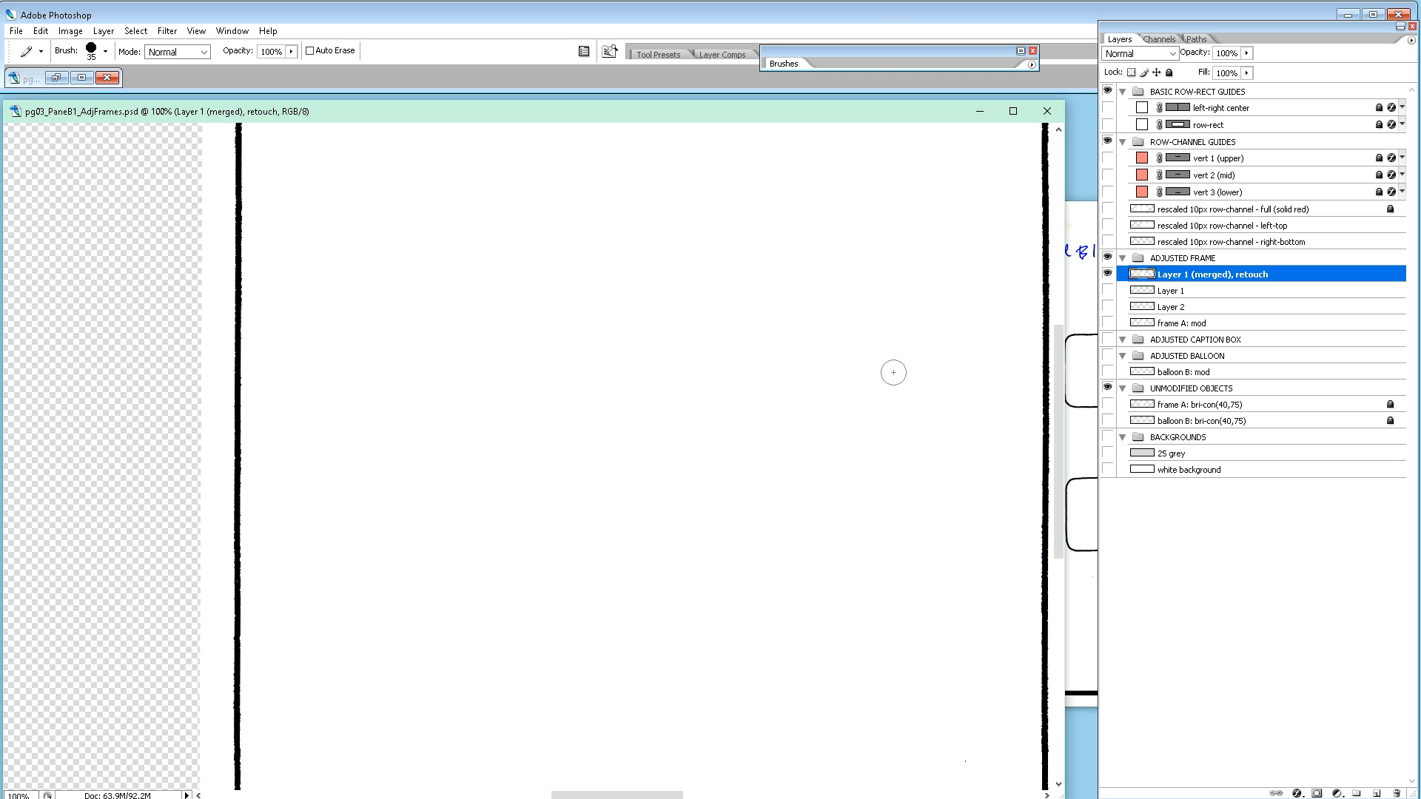
pyautogui.press('space')
pyautogui.moveTo(851, 415)
pyautogui.mouseDown()
pyautogui.moveTo(827, 339)
pyautogui.moveTo(860, 321)
pyautogui.moveTo(822, 384)
pyautogui.moveTo(856, 384)
pyautogui.moveTo(789, 368)
pyautogui.moveTo(791, 316)
pyautogui.moveTo(828, 349)
pyautogui.moveTo(841, 318)
pyautogui.moveTo(799, 283)
pyautogui.mouseUp()
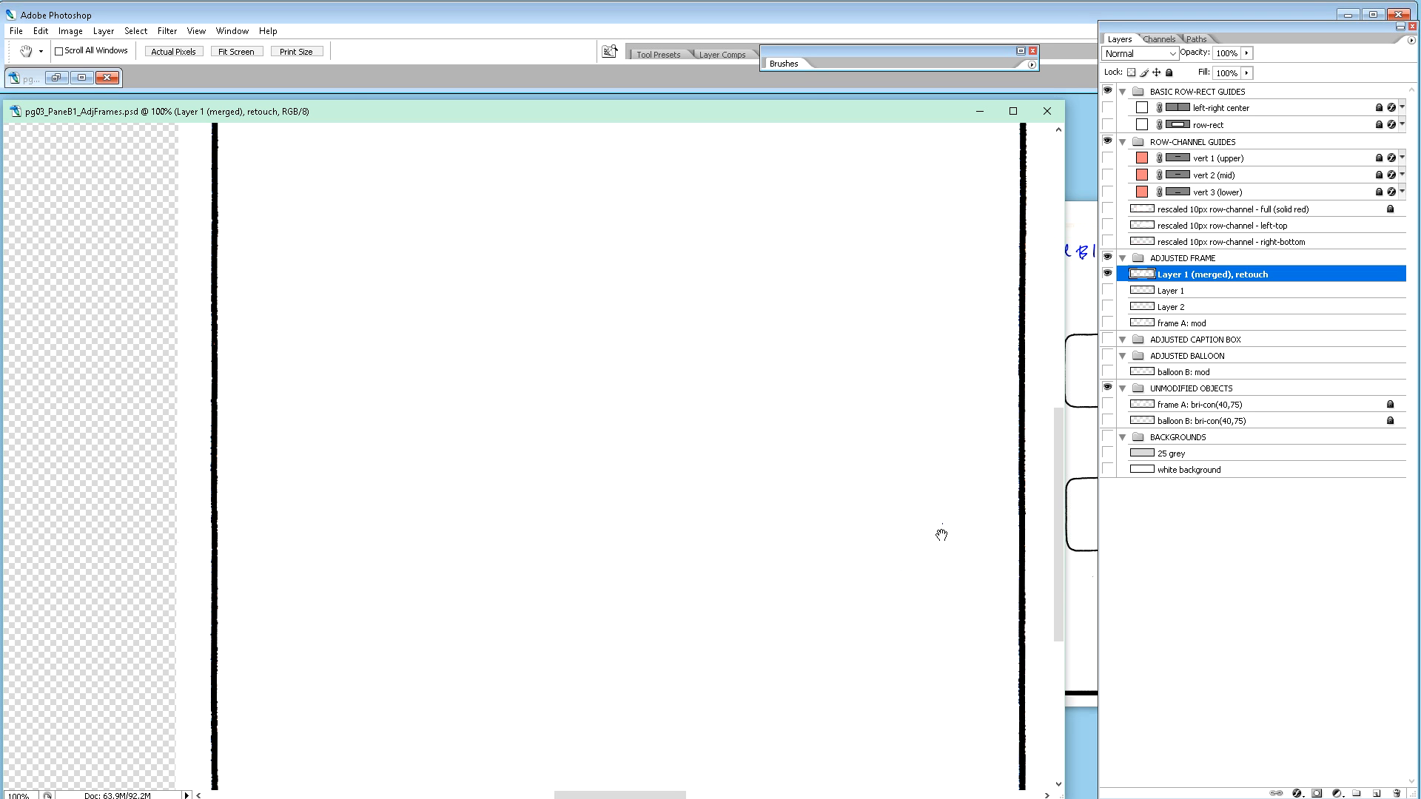
pyautogui.press('b')
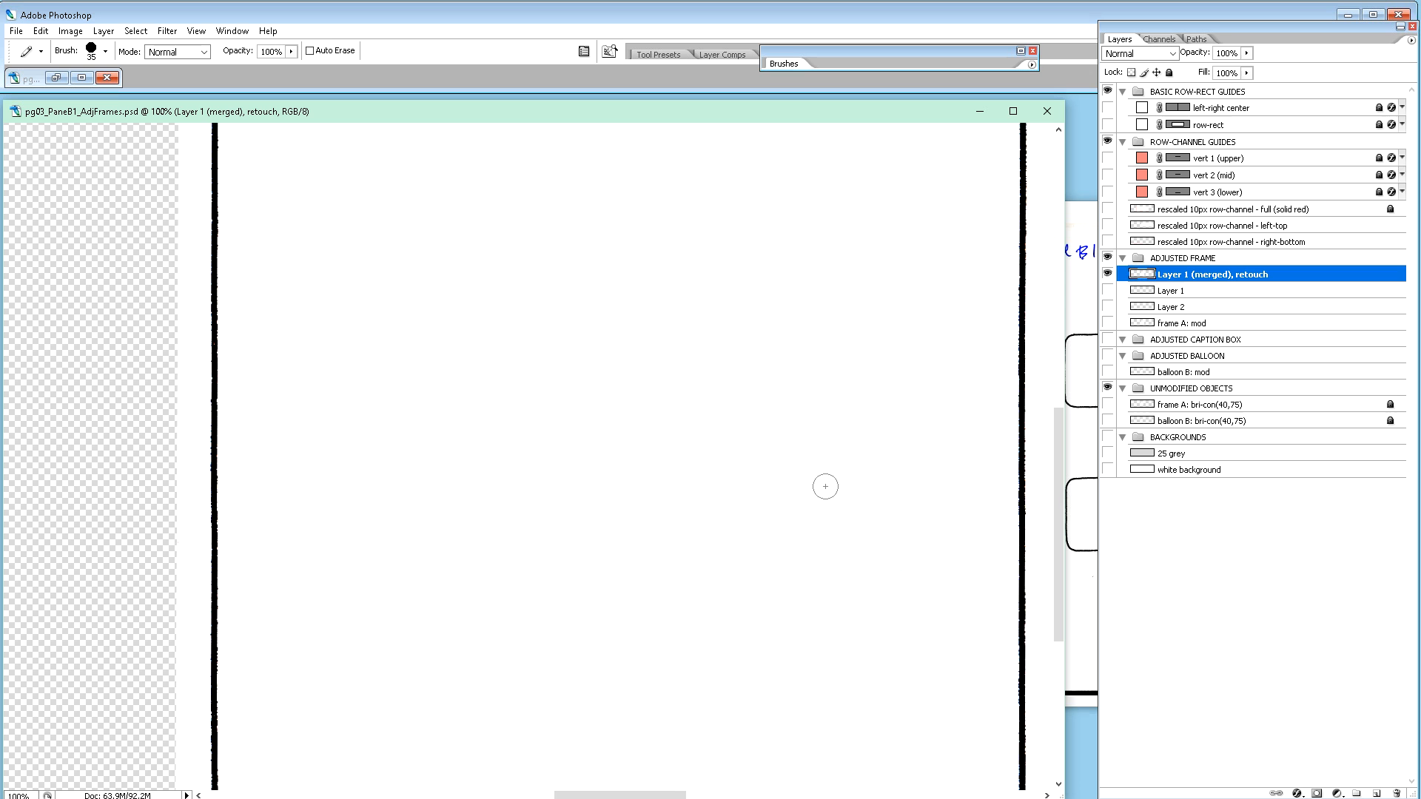
# Step: Examine the frame's lower interior, bottom edge and lower-left corner for stray specks
pyautogui.press('h')
pyautogui.moveTo(783, 513); pyautogui.dragTo(791, 330)
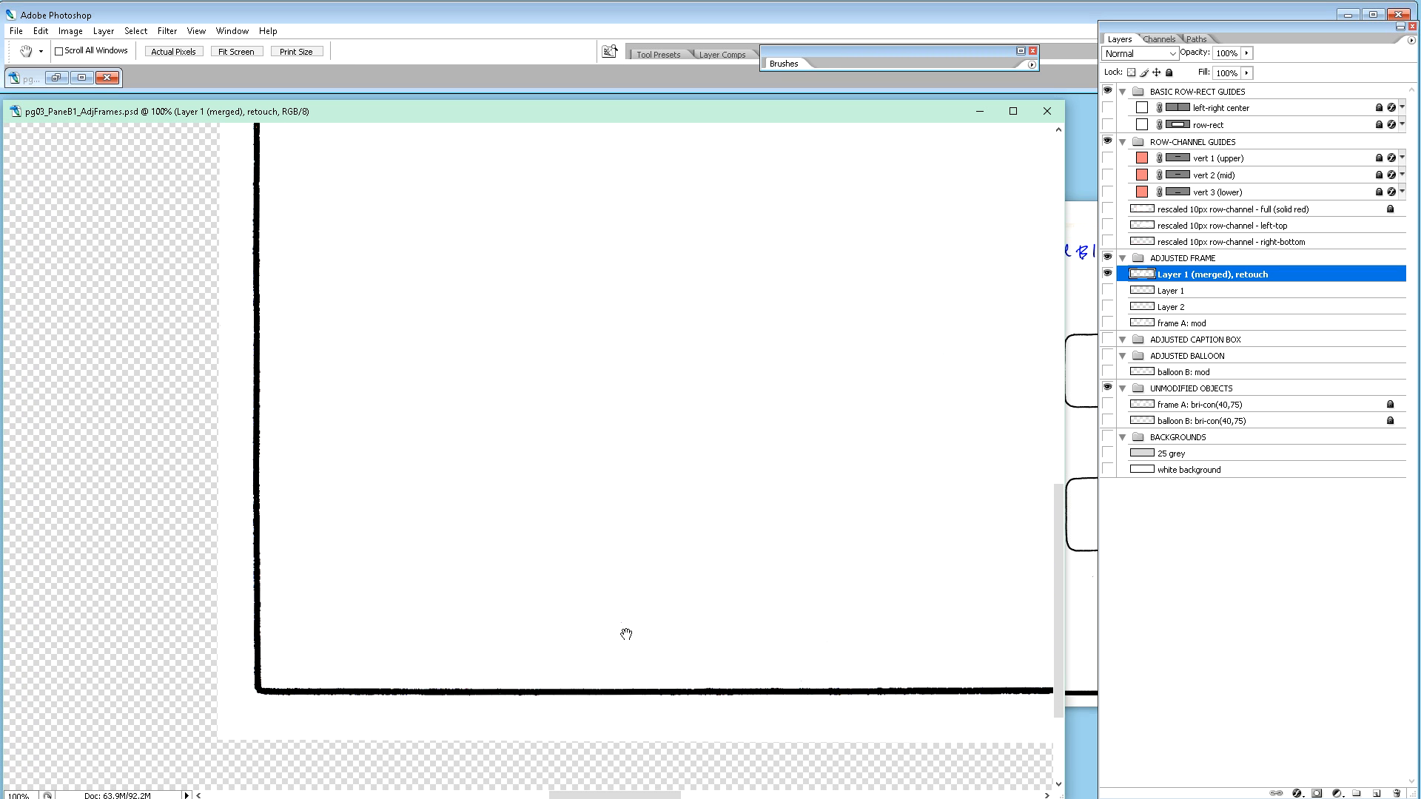
pyautogui.press('b')
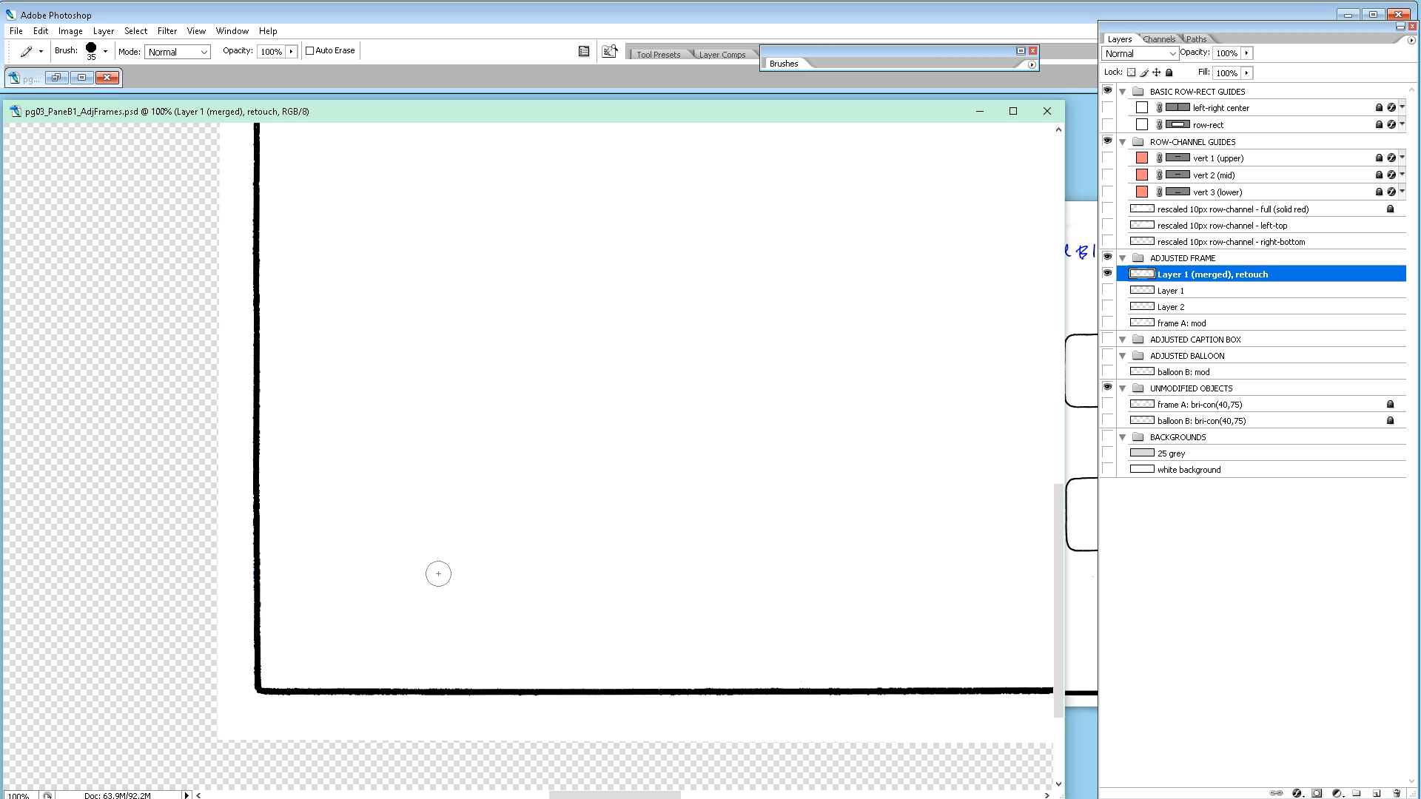
pyautogui.press('h')
pyautogui.moveTo(460, 584)
pyautogui.mouseDown()
pyautogui.moveTo(536, 615)
pyautogui.moveTo(554, 649)
pyautogui.moveTo(479, 685)
pyautogui.moveTo(447, 561)
pyautogui.moveTo(454, 606)
pyautogui.mouseUp()
pyautogui.moveTo(708, 590); pyautogui.dragTo(841, 563)
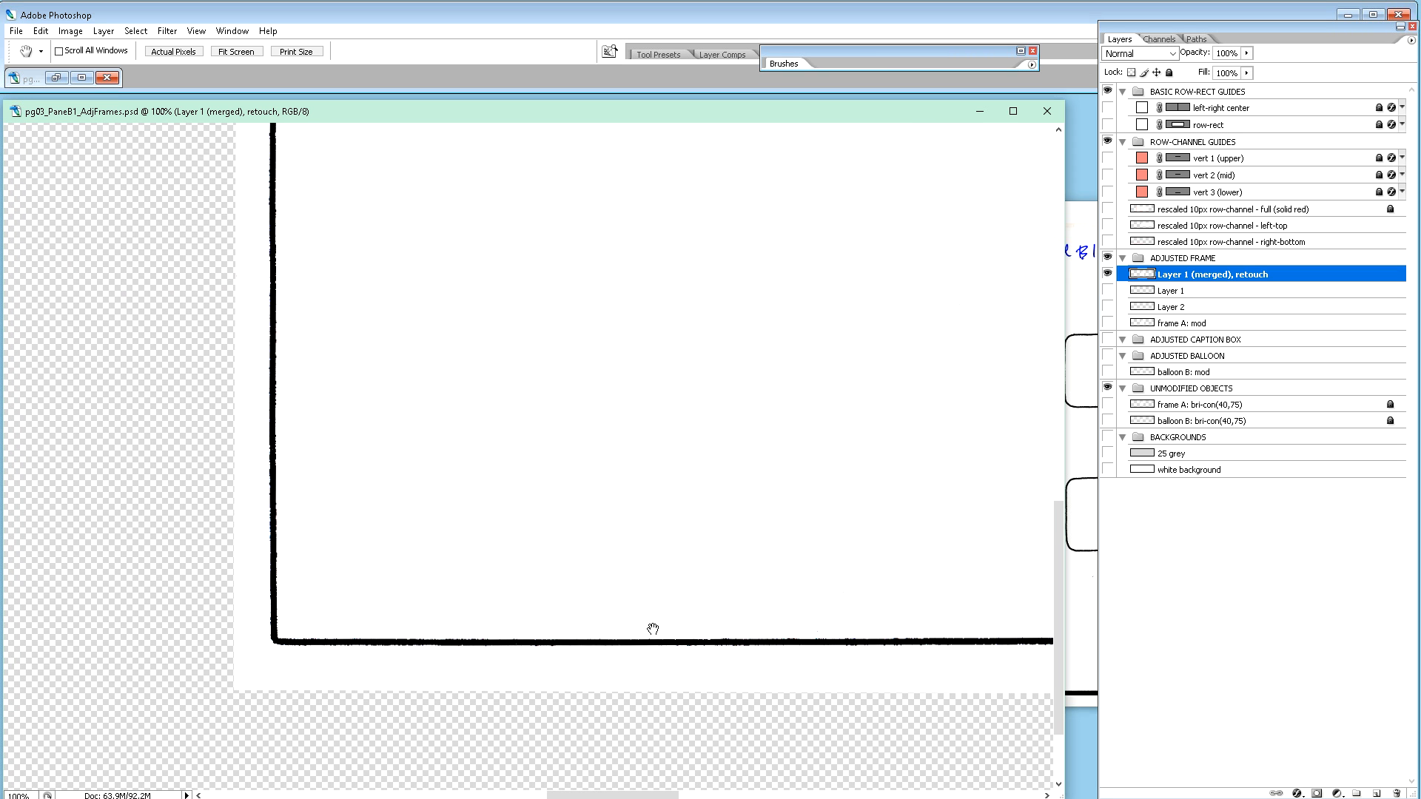
pyautogui.moveTo(593, 590); pyautogui.dragTo(692, 594)
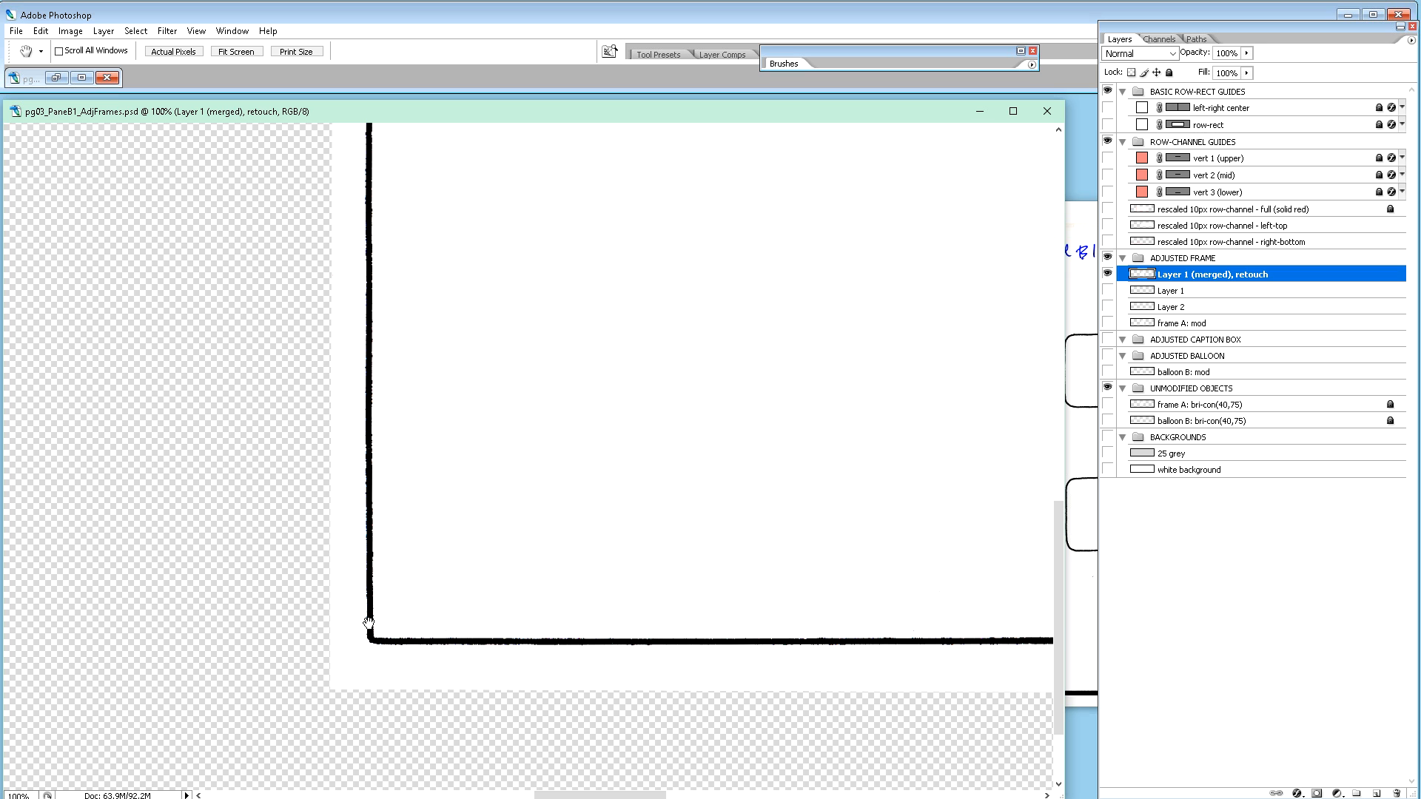
# Step: Examine the frame's left, top and right edges for stray marks, ending at the lower-right corner
pyautogui.moveTo(415, 470); pyautogui.dragTo(463, 737)
pyautogui.moveTo(471, 472); pyautogui.dragTo(487, 637)
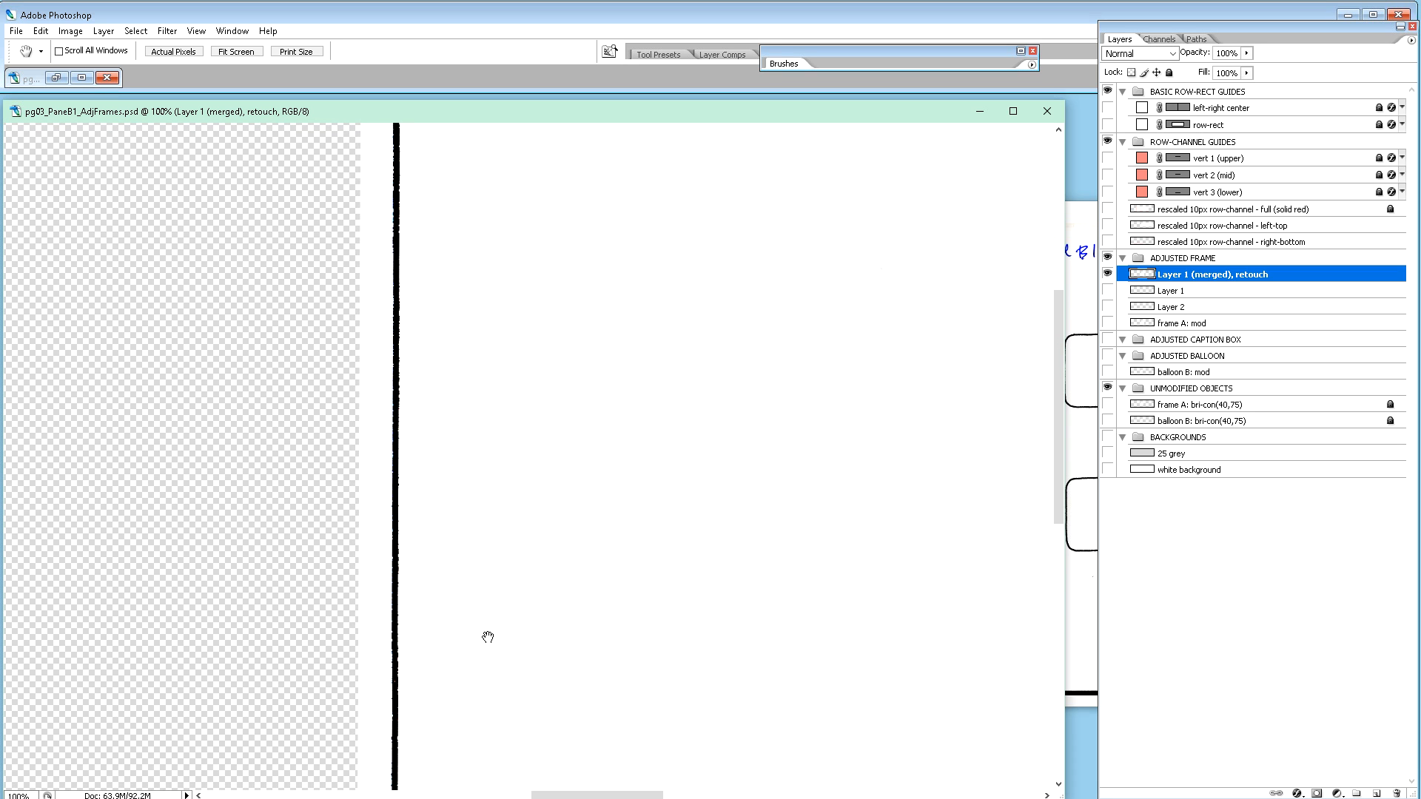
pyautogui.moveTo(480, 513); pyautogui.dragTo(370, 557)
pyautogui.moveTo(512, 258); pyautogui.dragTo(337, 255)
pyautogui.moveTo(703, 255); pyautogui.dragTo(542, 262)
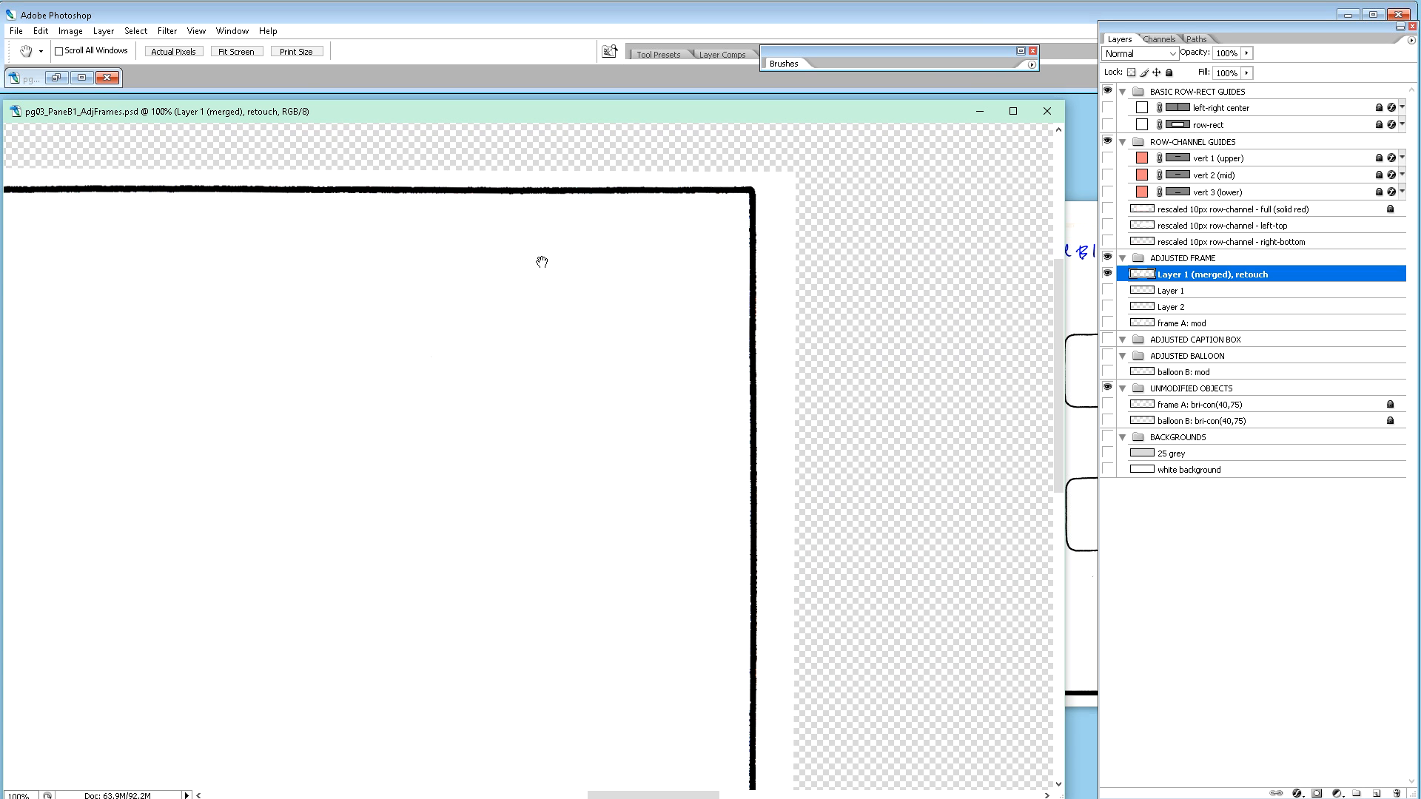
pyautogui.moveTo(660, 259); pyautogui.dragTo(600, 214)
pyautogui.moveTo(771, 399); pyautogui.dragTo(792, 246)
pyautogui.moveTo(628, 546); pyautogui.dragTo(645, 316)
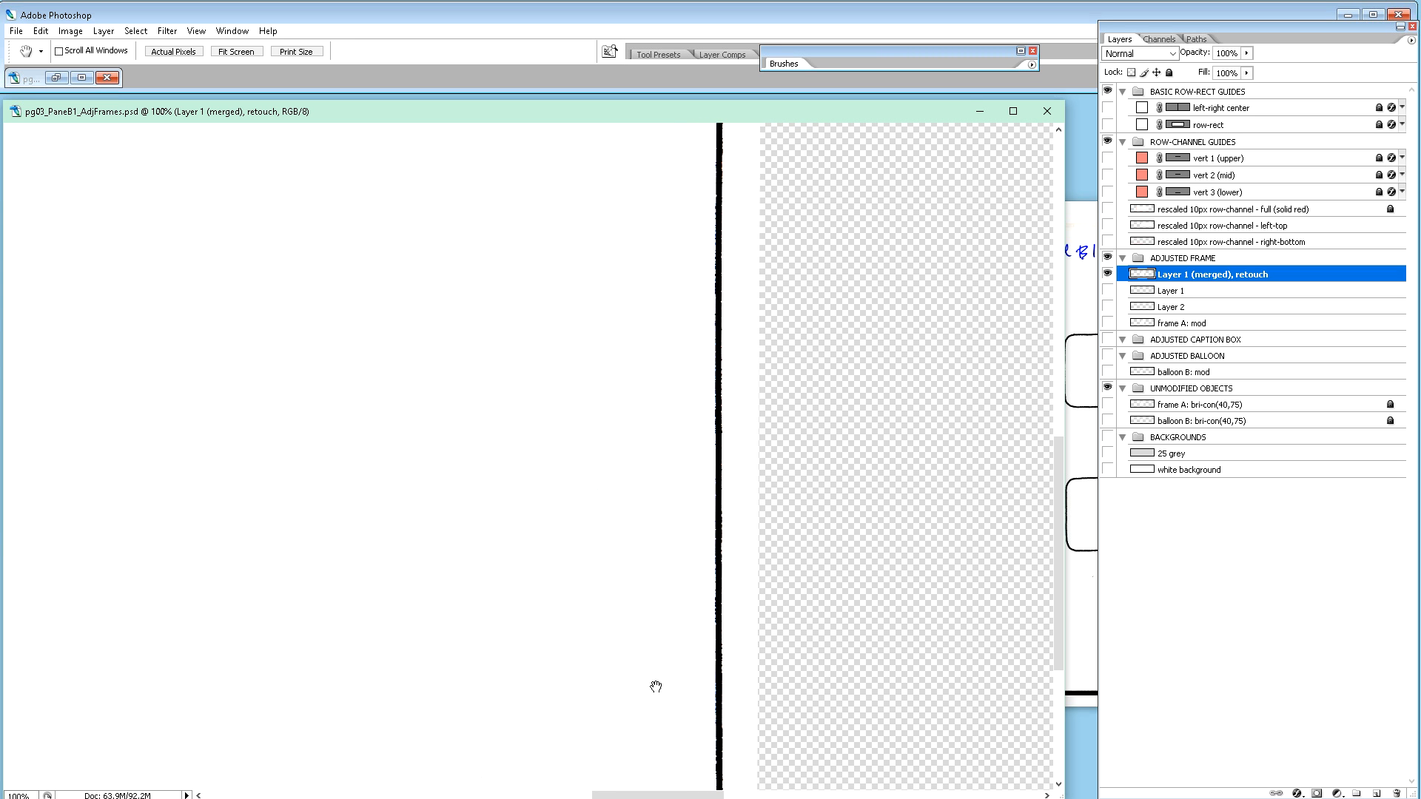
pyautogui.moveTo(749, 689); pyautogui.dragTo(795, 458)
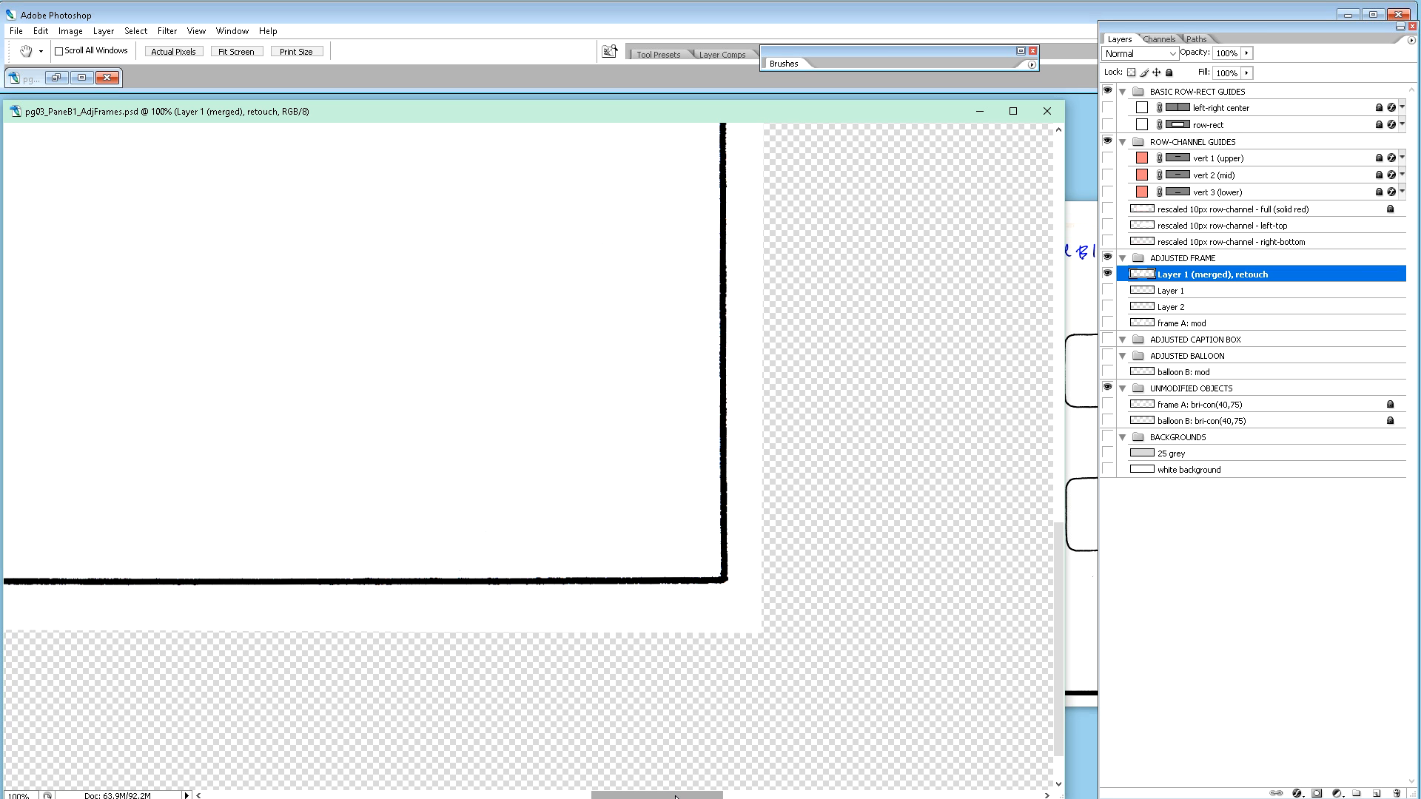
# Step: Rename the retouched frame layer to "Layer 1 (merged), retouch, vacuumed"
pyautogui.hotkey('ctrl', '-')
pyautogui.hotkey('ctrl', '-')
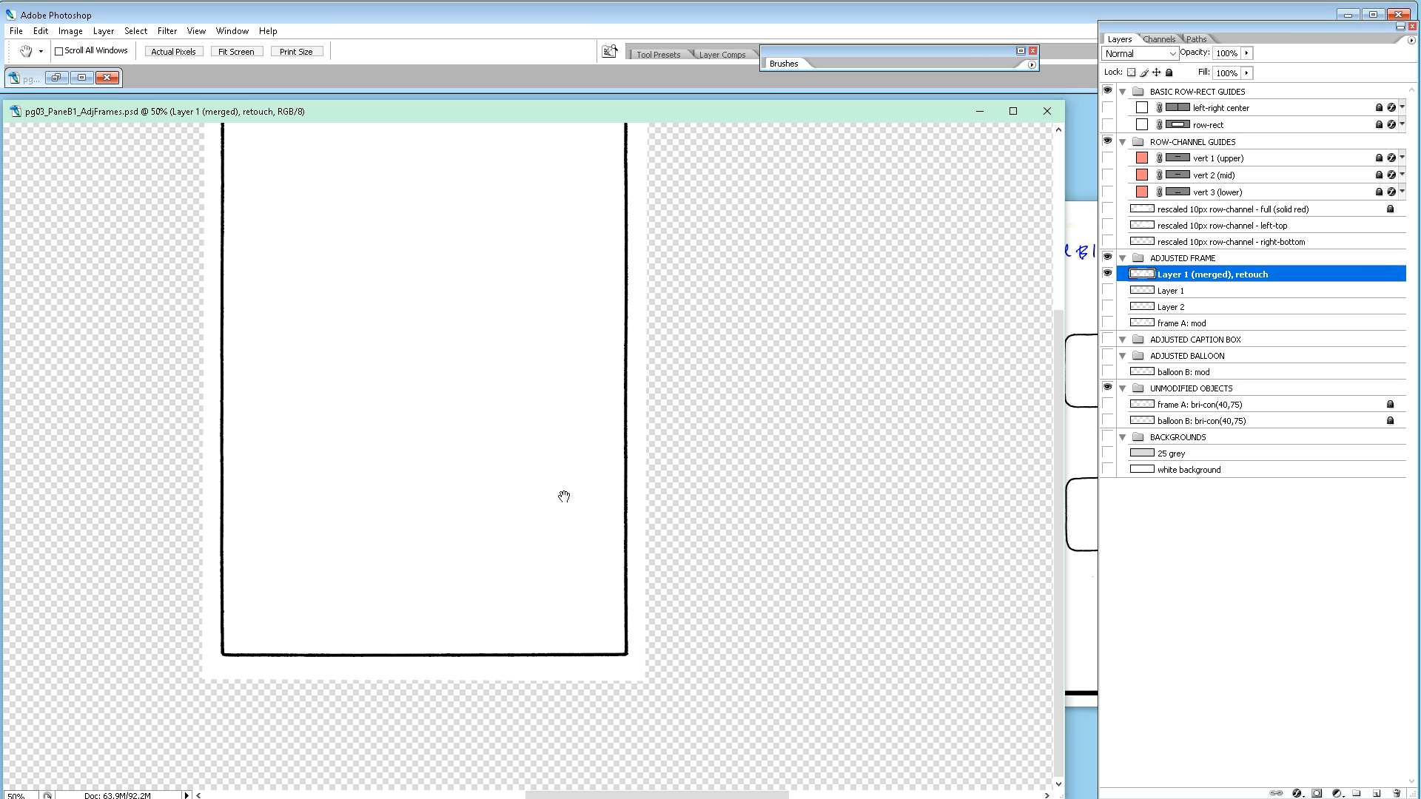
pyautogui.doubleClick(1260, 277)
pyautogui.click(1257, 273)
pyautogui.write(', vacuumed')
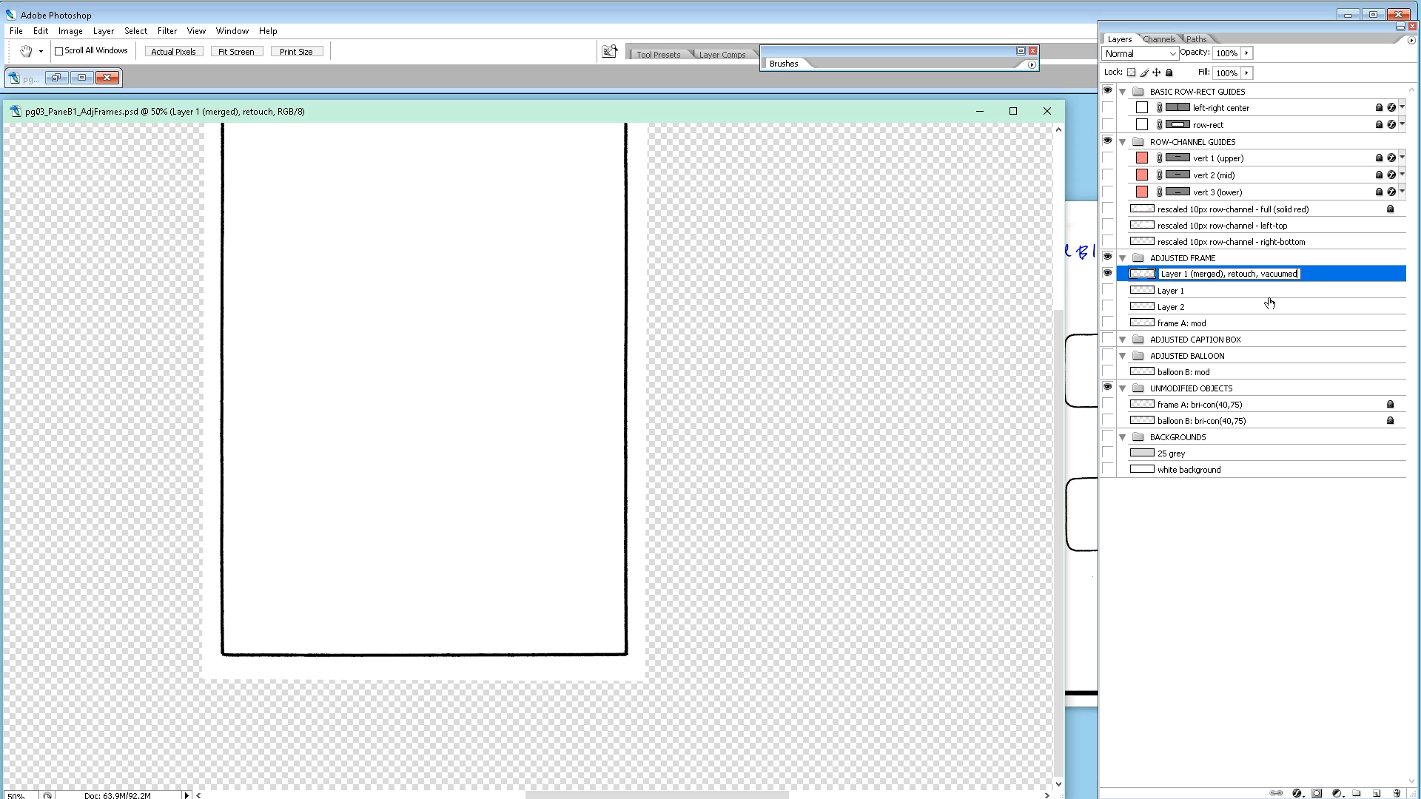
pyautogui.press('Return')
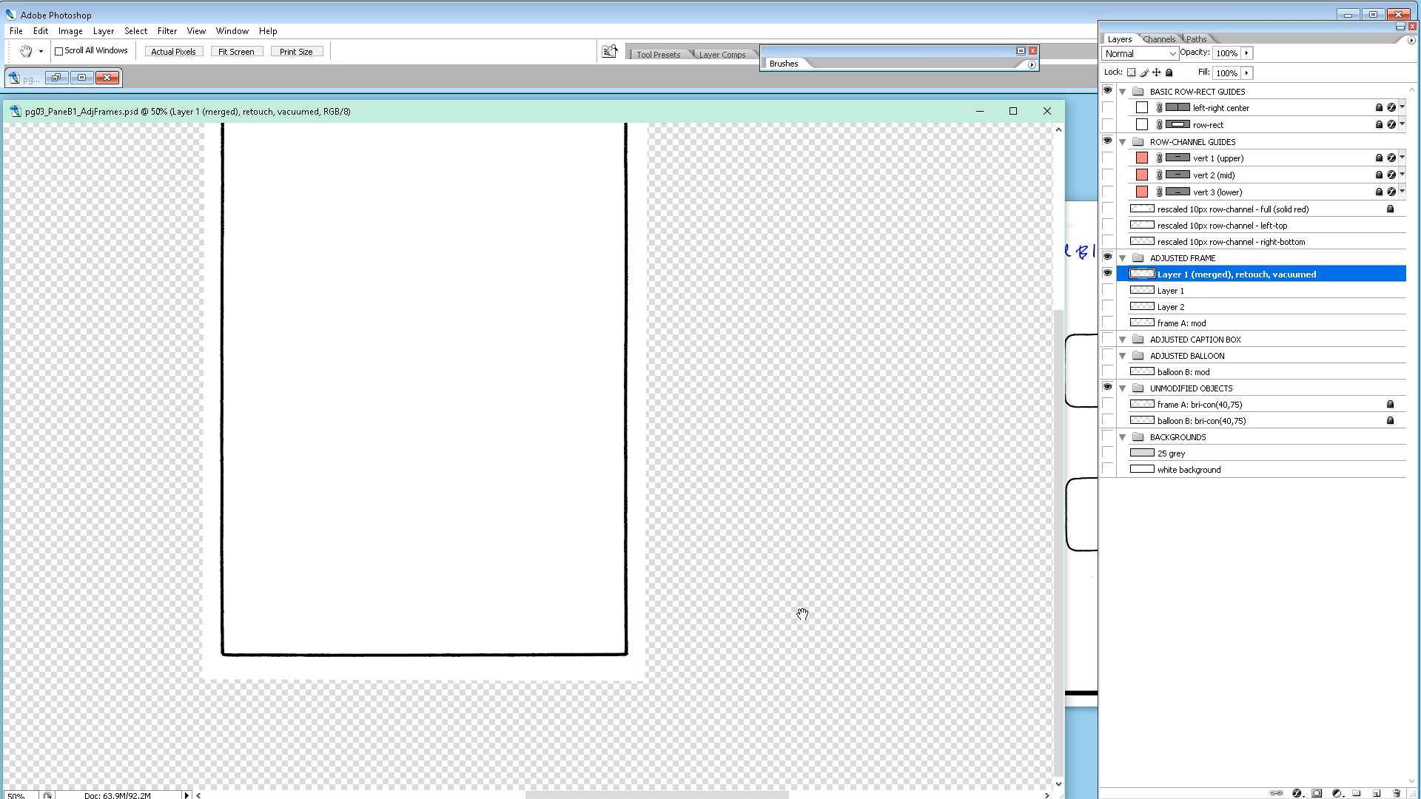
# Step: Hide the merged frame layer, then show and select the "balloon B: mod" layer
pyautogui.moveTo(641, 793); pyautogui.dragTo(581, 793)
pyautogui.scroll(3, 777, 533)
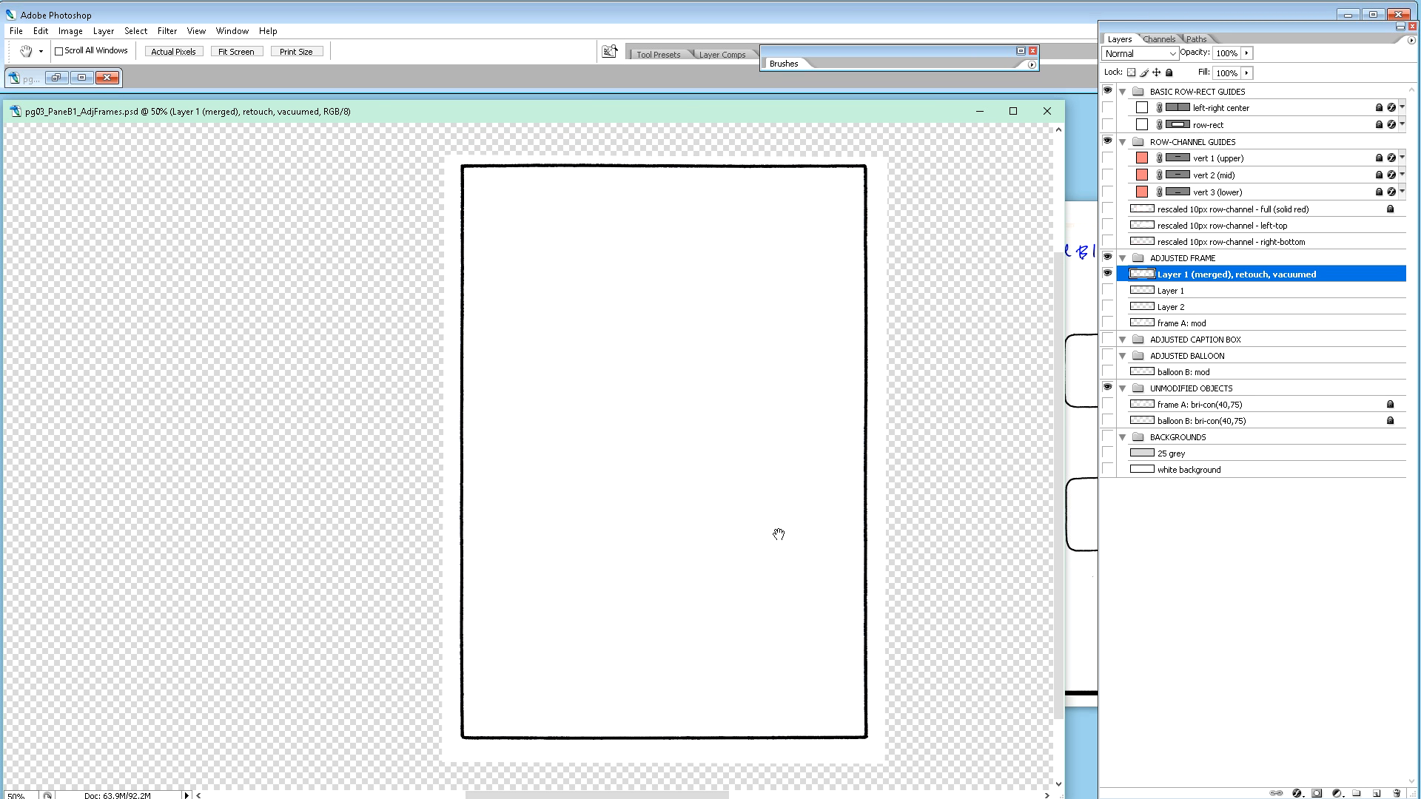
pyautogui.click(1107, 274)
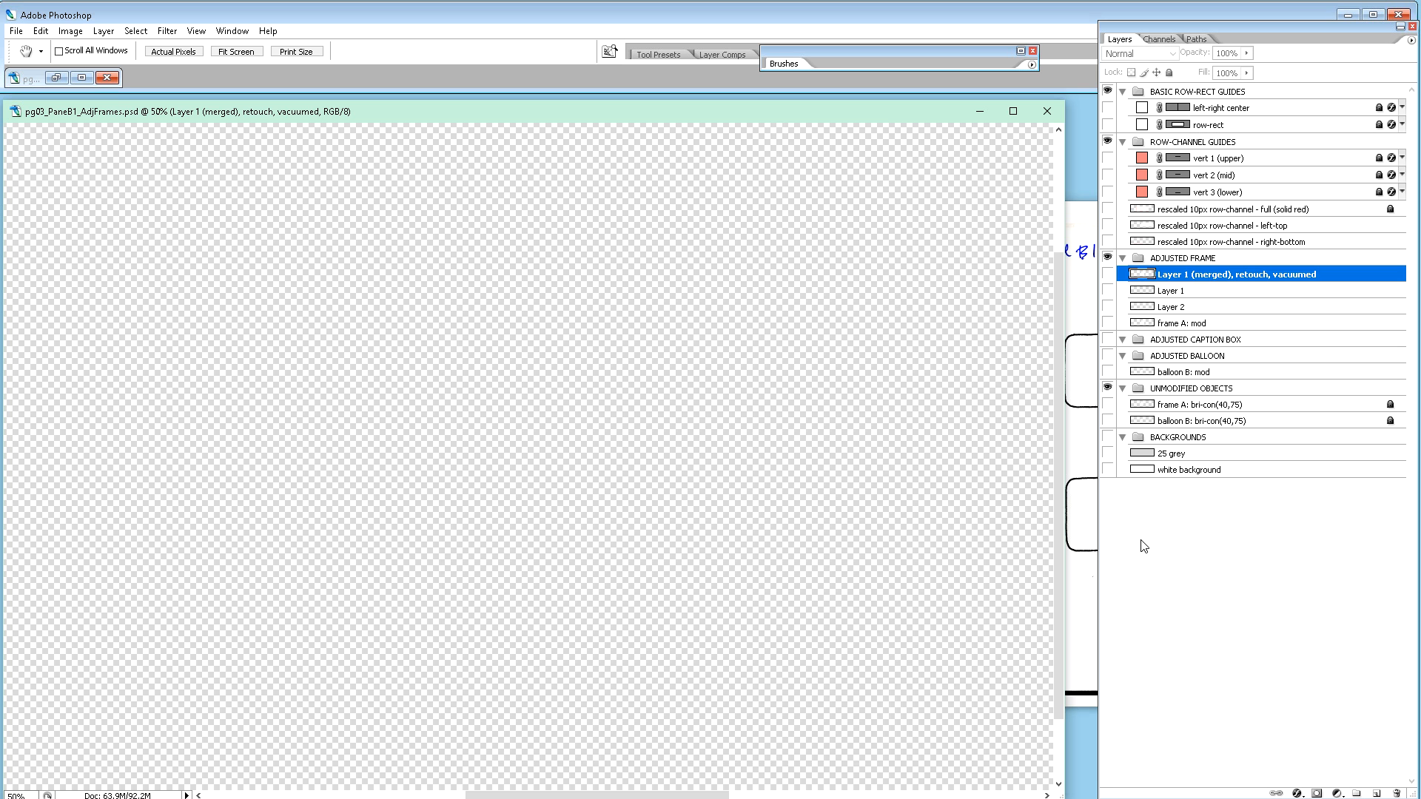
pyautogui.click(1108, 374)
pyautogui.click(1196, 376)
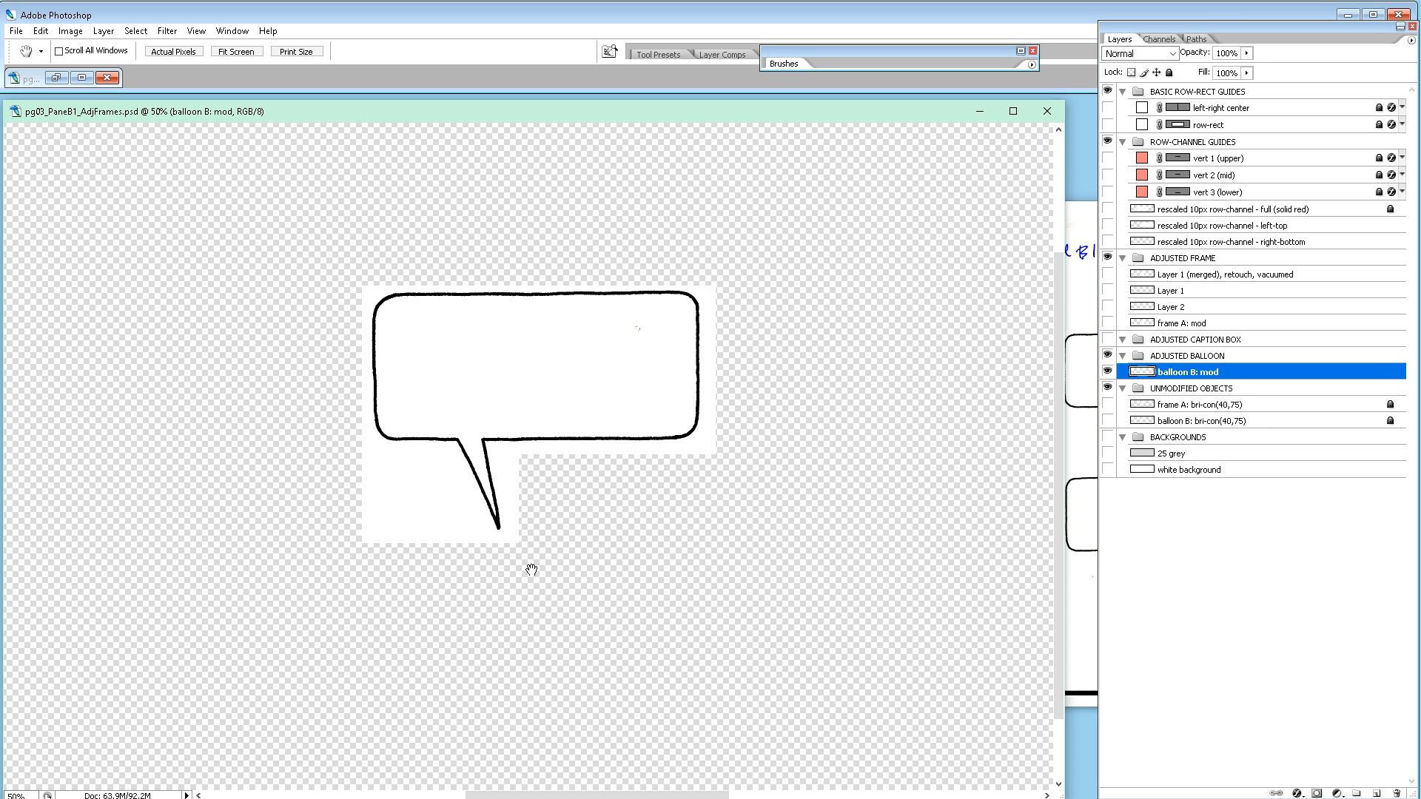
# Step: Delete the excess white area below the balloon's body, beside the left of its tail
pyautogui.press('m')
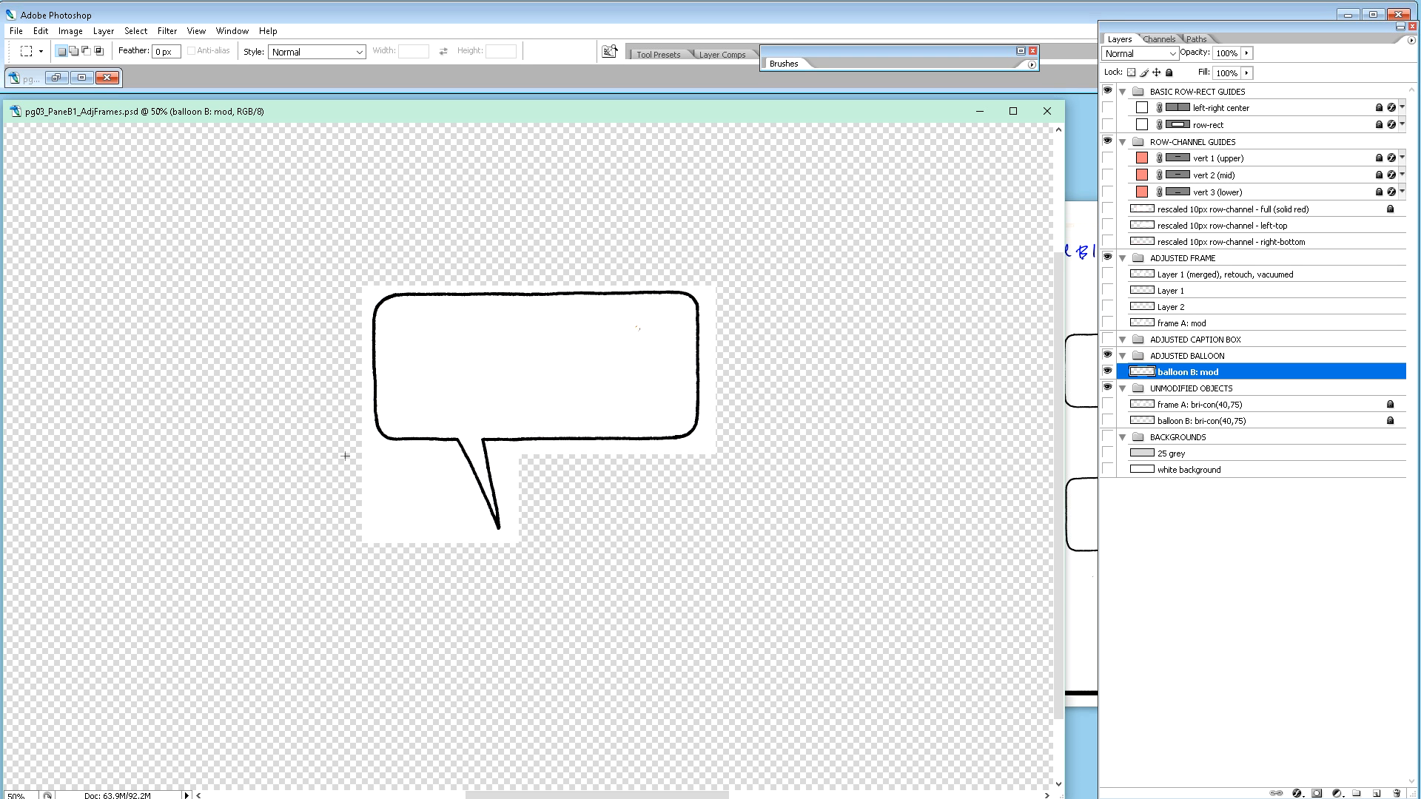
pyautogui.moveTo(345, 457); pyautogui.dragTo(449, 560)
pyautogui.press('Delete')
pyautogui.click(450, 575)
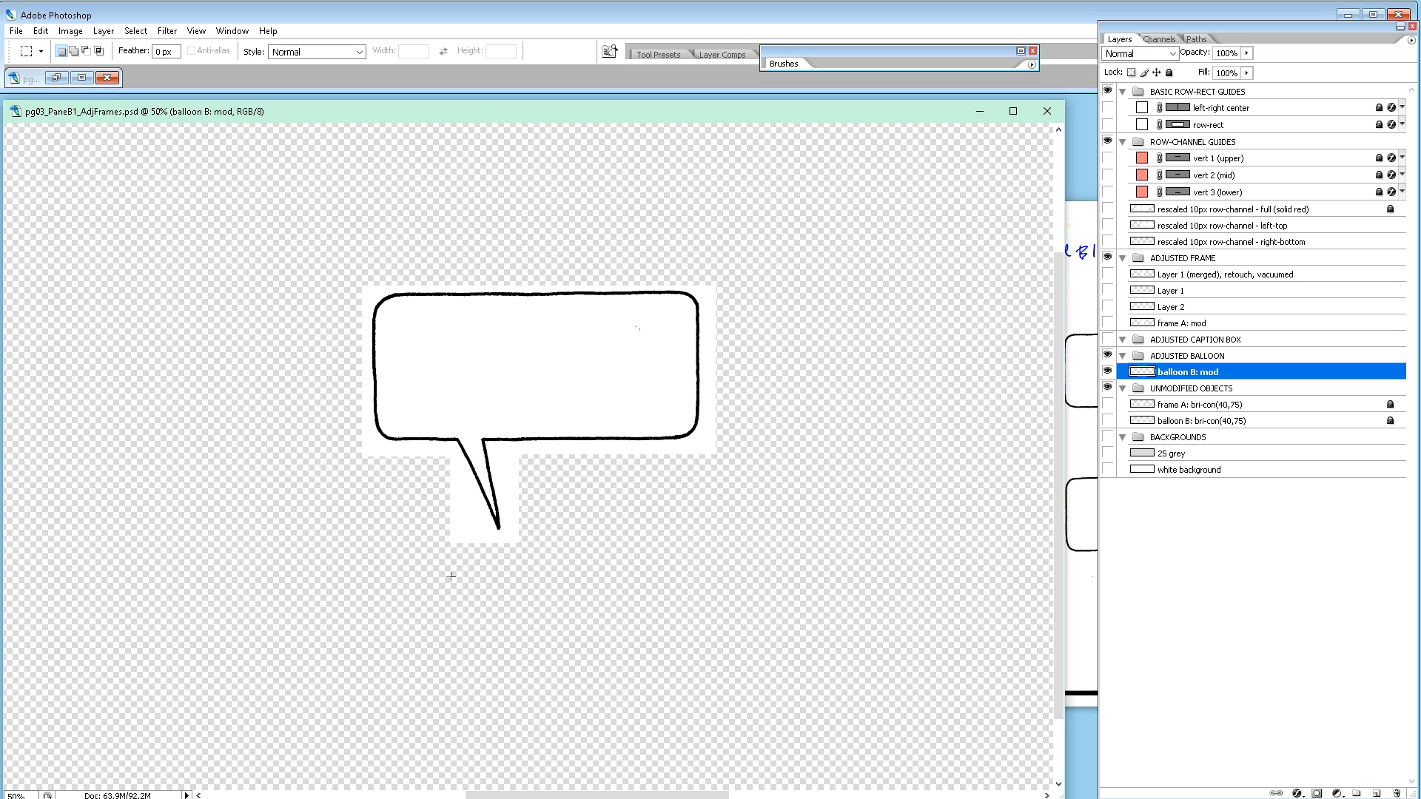
pyautogui.press('Delete')
pyautogui.click(524, 590)
# Step: Show the left-top and right-bottom row-channel guides and move the balloon horizontally until it sits just right of the left channel
pyautogui.click(1107, 242)
pyautogui.click(1107, 226)
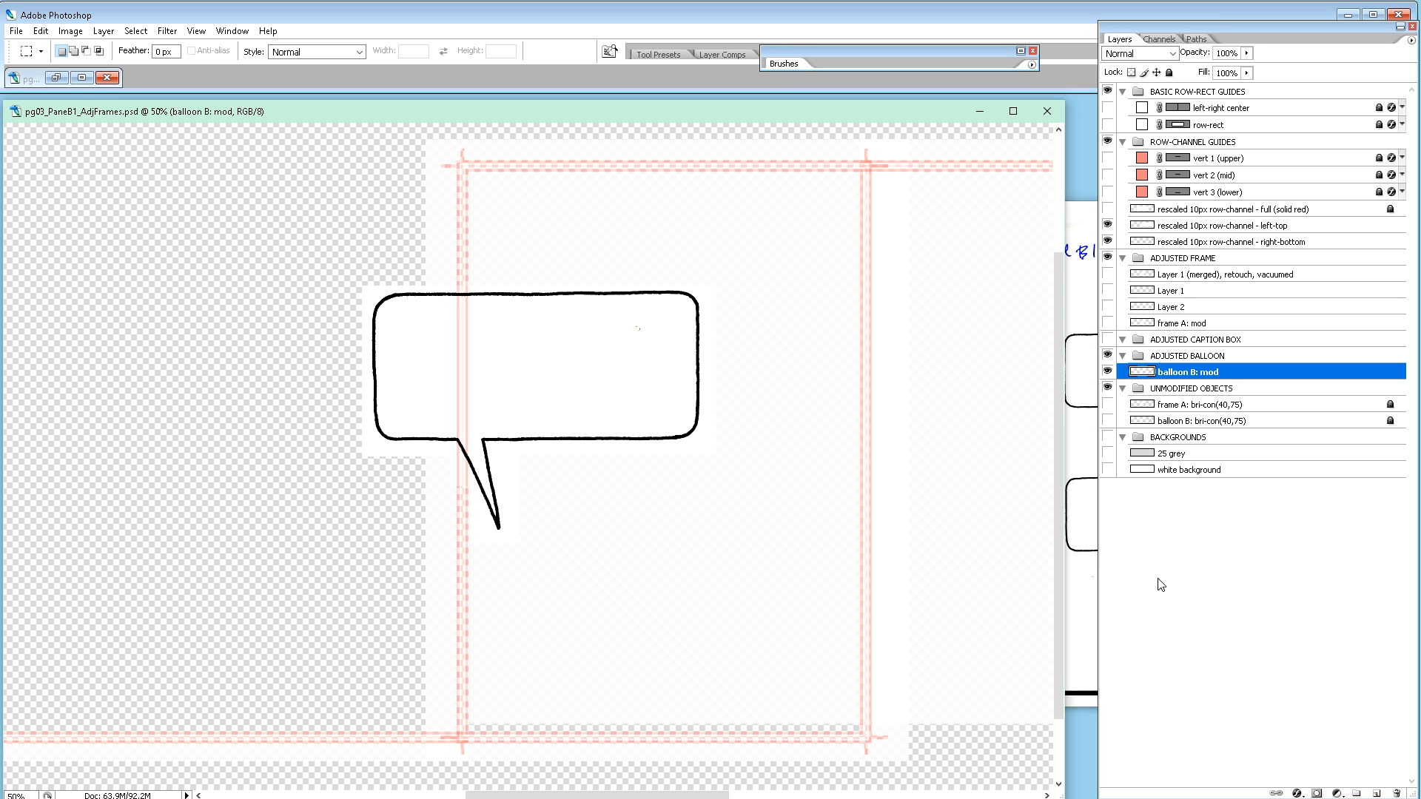
pyautogui.press('v')
pyautogui.hotkey('shift', 'Right')
pyautogui.hotkey('shift', 'Right')
pyautogui.hotkey('shift', 'Right')
pyautogui.hotkey('shift', 'Right')
pyautogui.hotkey('shift', 'Right')
pyautogui.hotkey('shift', 'Right')
pyautogui.hotkey('shift', 'Right')
pyautogui.hotkey('shift', 'Right')
pyautogui.hotkey('shift', 'Right')
pyautogui.hotkey('shift', 'Right')
pyautogui.hotkey('shift', 'Right')
pyautogui.hotkey('shift', 'Right')
pyautogui.hotkey('shift', 'Right')
pyautogui.hotkey('shift', 'Right')
pyautogui.hotkey('shift', 'Right')
pyautogui.hotkey('shift', 'Right')
pyautogui.hotkey('shift', 'Right')
pyautogui.hotkey('shift', 'Right')
pyautogui.hotkey('shift', 'Right')
pyautogui.hotkey('shift', 'Right')
pyautogui.hotkey('shift', 'Right')
pyautogui.hotkey('shift', 'Right')
pyautogui.hotkey('shift', 'Right')
pyautogui.hotkey('shift', 'Right')
pyautogui.hotkey('shift', 'Right')
pyautogui.hotkey('shift', 'Right')
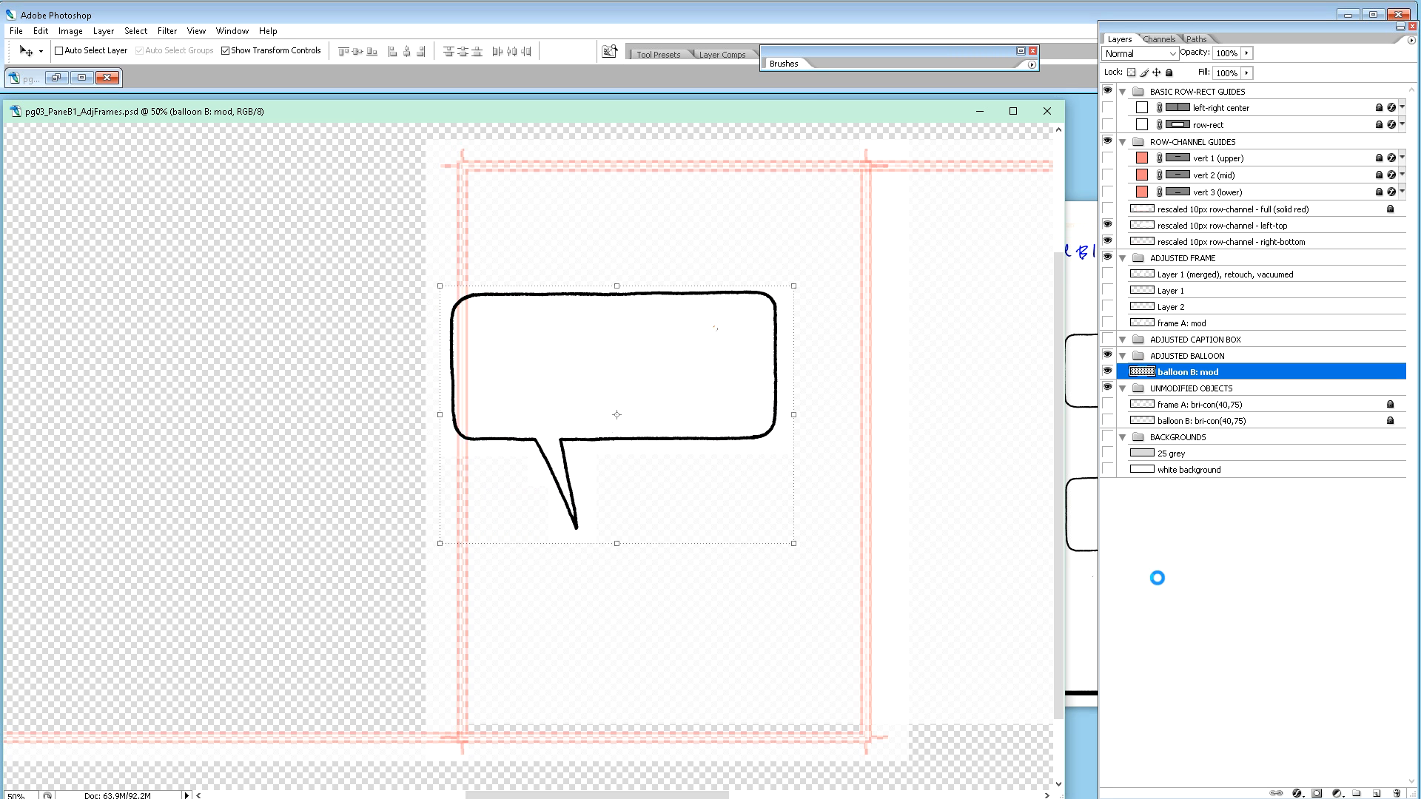
pyautogui.hotkey('shift', 'Right')
pyautogui.hotkey('shift', 'Right')
# Step: Move the balloon up until its upper outline sits just under the top row-channel guide
pyautogui.hotkey('shift', 'Up')
pyautogui.hotkey('shift', 'Up')
pyautogui.hotkey('shift', 'Up')
pyautogui.hotkey('shift', 'Up')
pyautogui.hotkey('shift', 'Up')
pyautogui.hotkey('shift', 'Up')
pyautogui.hotkey('shift', 'Up')
pyautogui.hotkey('shift', 'Up')
pyautogui.hotkey('shift', 'Up')
pyautogui.hotkey('shift', 'Up')
pyautogui.hotkey('shift', 'Up')
pyautogui.hotkey('shift', 'Up')
pyautogui.hotkey('shift', 'Up')
pyautogui.hotkey('shift', 'Up')
pyautogui.hotkey('shift', 'Up')
pyautogui.hotkey('shift', 'Up')
pyautogui.hotkey('shift', 'Up')
pyautogui.hotkey('shift', 'Up')
pyautogui.hotkey('shift', 'Up')
pyautogui.hotkey('shift', 'Up')
pyautogui.hotkey('shift', 'Up')
pyautogui.hotkey('shift', 'Up')
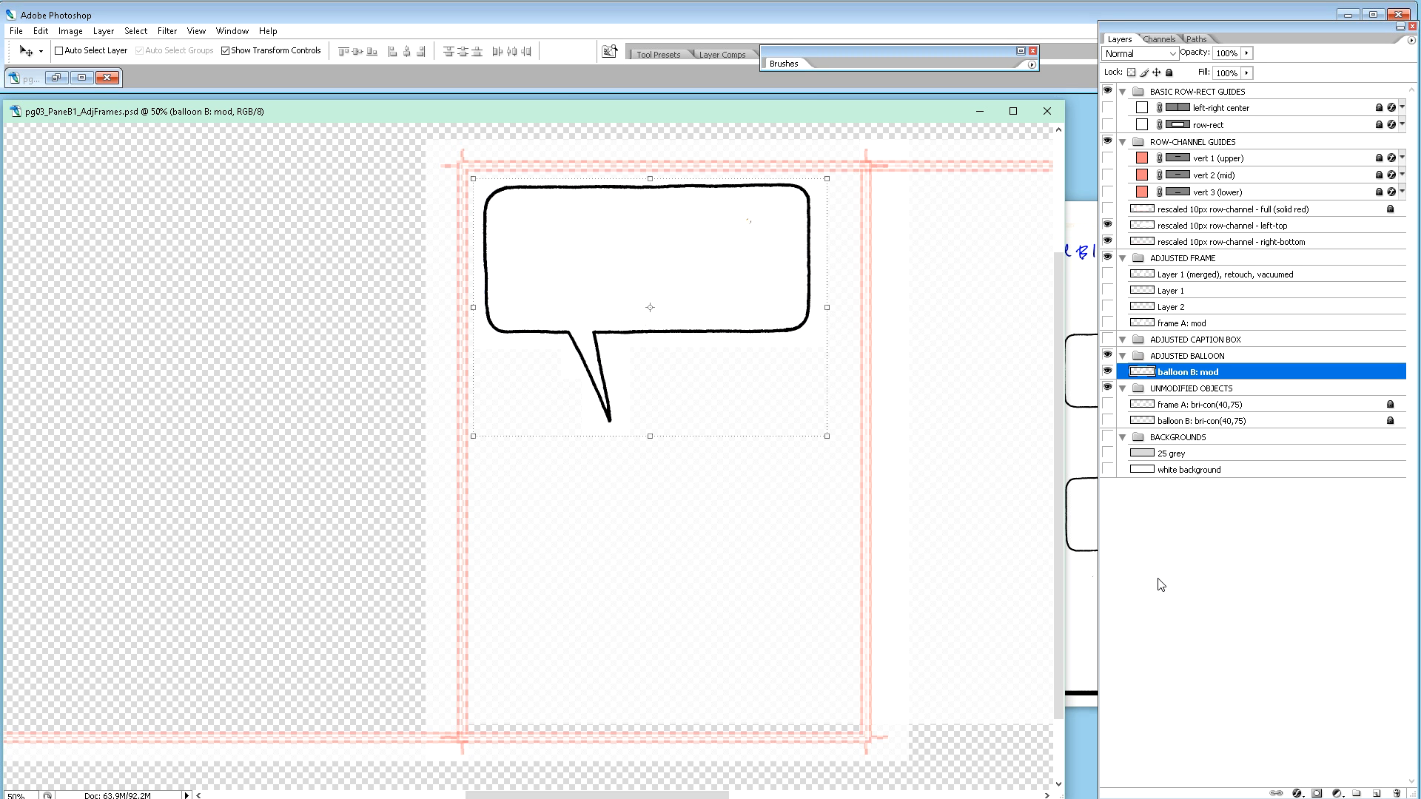
pyautogui.hotkey('shift', 'Up')
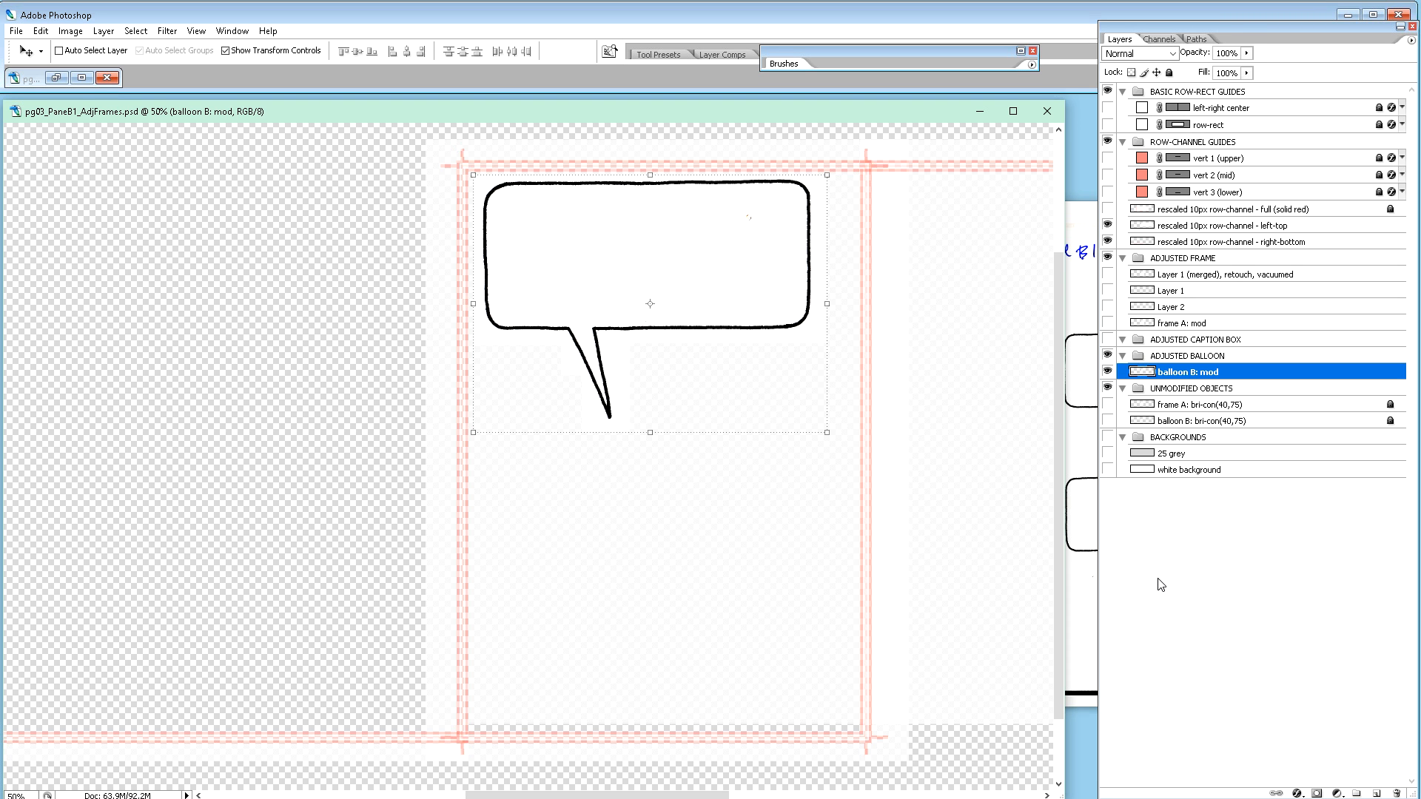
pyautogui.hotkey('shift', 'Up')
pyautogui.hotkey('shift', 'Up')
pyautogui.hotkey('shift', 'Up')
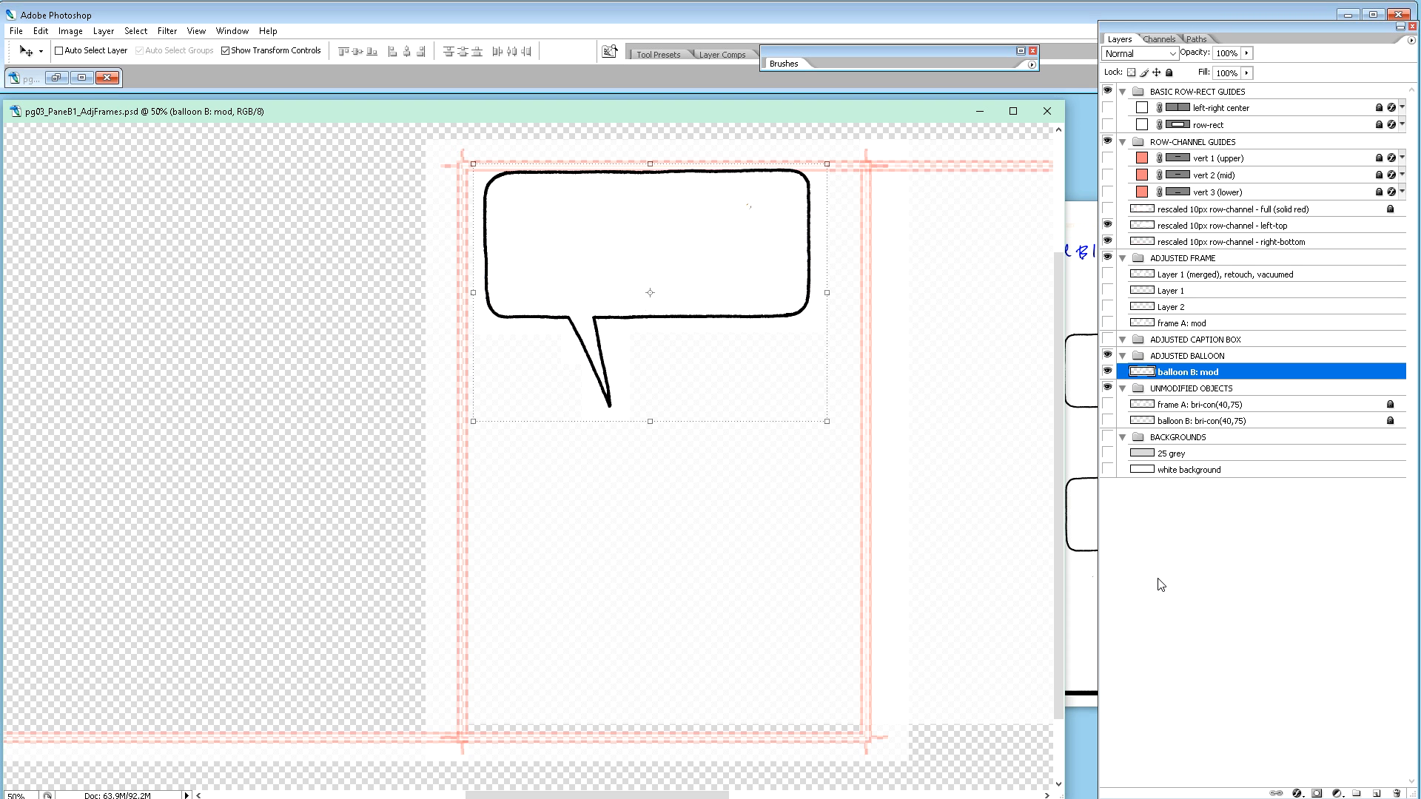
pyautogui.press('Up')
pyautogui.press('Up')
pyautogui.press('Up')
pyautogui.press('Up')
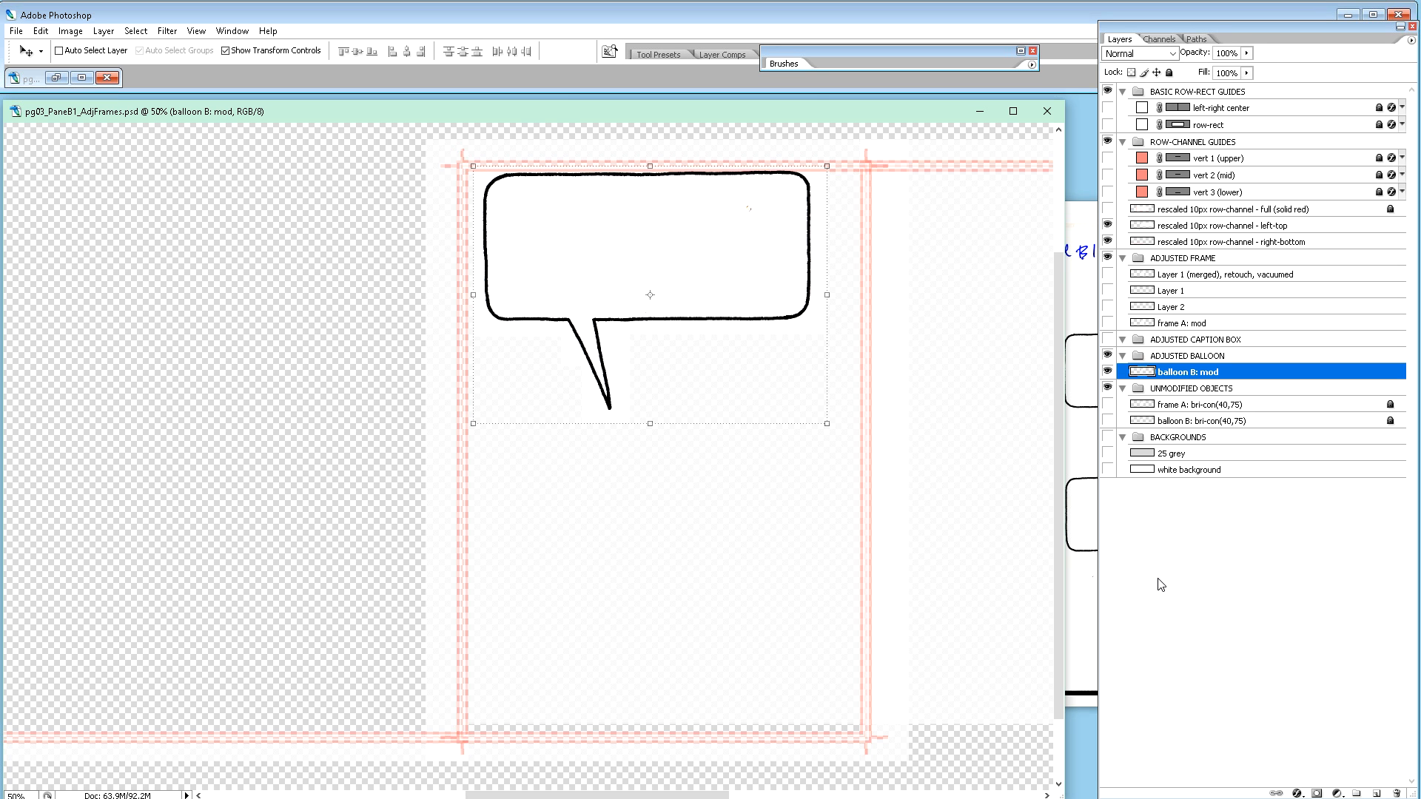
# Step: Try the balloon higher, with its body above the panel and its lower outline just under the top guide
pyautogui.hotkey('shift', 'Up')
pyautogui.hotkey('shift', 'Up')
pyautogui.hotkey('shift', 'Up')
pyautogui.hotkey('shift', 'Up')
pyautogui.hotkey('shift', 'Up')
pyautogui.hotkey('shift', 'Up')
pyautogui.hotkey('shift', 'Up')
pyautogui.hotkey('shift', 'Up')
pyautogui.hotkey('shift', 'Up')
pyautogui.hotkey('shift', 'Up')
pyautogui.hotkey('shift', 'Up')
pyautogui.hotkey('shift', 'Up')
pyautogui.hotkey('shift', 'Up')
pyautogui.hotkey('shift', 'Up')
pyautogui.hotkey('shift', 'Up')
pyautogui.hotkey('shift', 'Up')
pyautogui.hotkey('shift', 'Up')
pyautogui.hotkey('shift', 'Up')
pyautogui.hotkey('shift', 'Up')
pyautogui.hotkey('shift', 'Up')
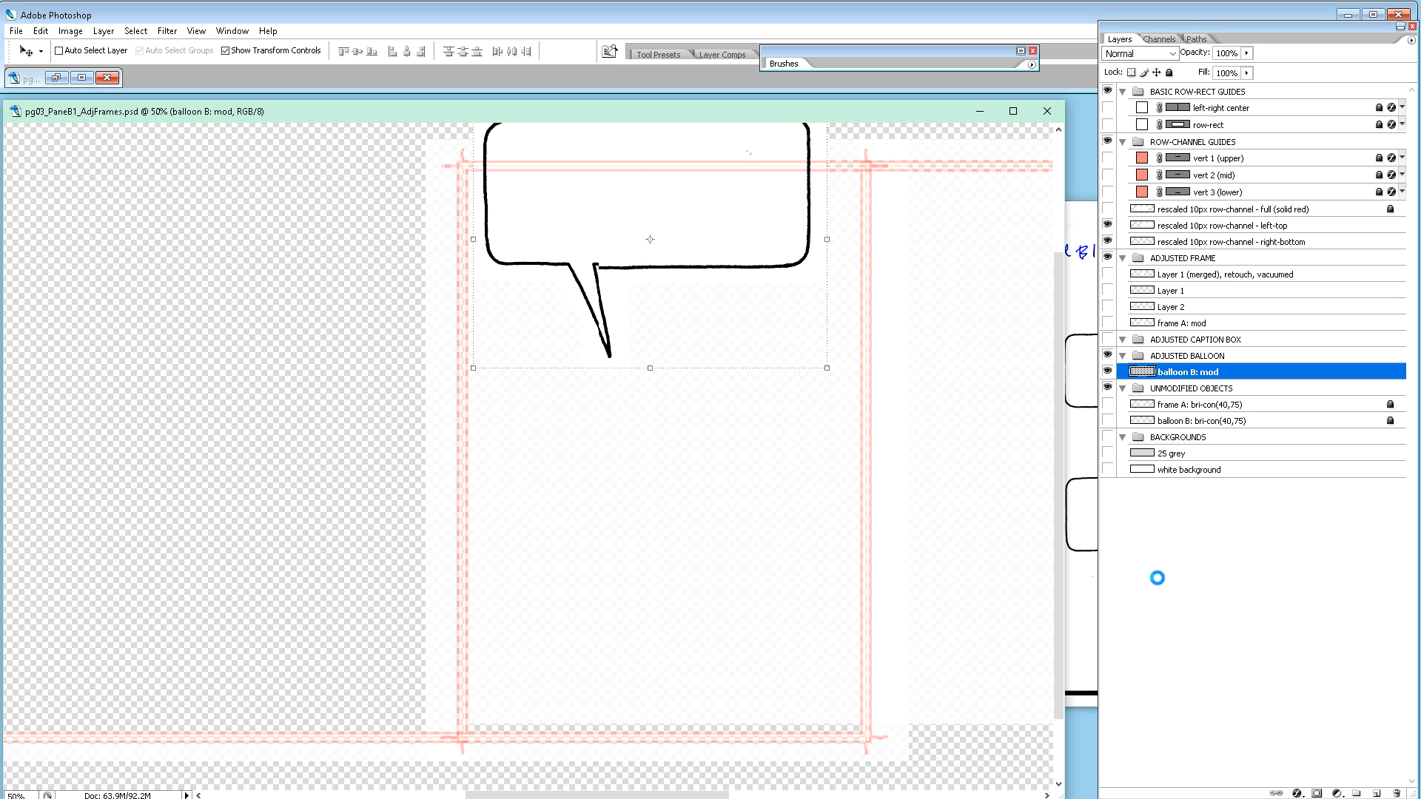
pyautogui.hotkey('shift', 'Up')
pyautogui.hotkey('shift', 'Up')
pyautogui.hotkey('shift', 'Up')
pyautogui.hotkey('shift', 'Up')
pyautogui.hotkey('shift', 'Up')
pyautogui.hotkey('shift', 'Up')
pyautogui.hotkey('shift', 'Up')
pyautogui.hotkey('shift', 'Up')
pyautogui.hotkey('shift', 'Up')
pyautogui.hotkey('shift', 'Up')
pyautogui.hotkey('shift', 'Up')
pyautogui.hotkey('shift', 'Up')
pyautogui.hotkey('shift', 'Up')
pyautogui.hotkey('shift', 'Up')
pyautogui.hotkey('shift', 'Up')
pyautogui.hotkey('shift', 'Up')
pyautogui.hotkey('shift', 'Up')
pyautogui.hotkey('shift', 'Up')
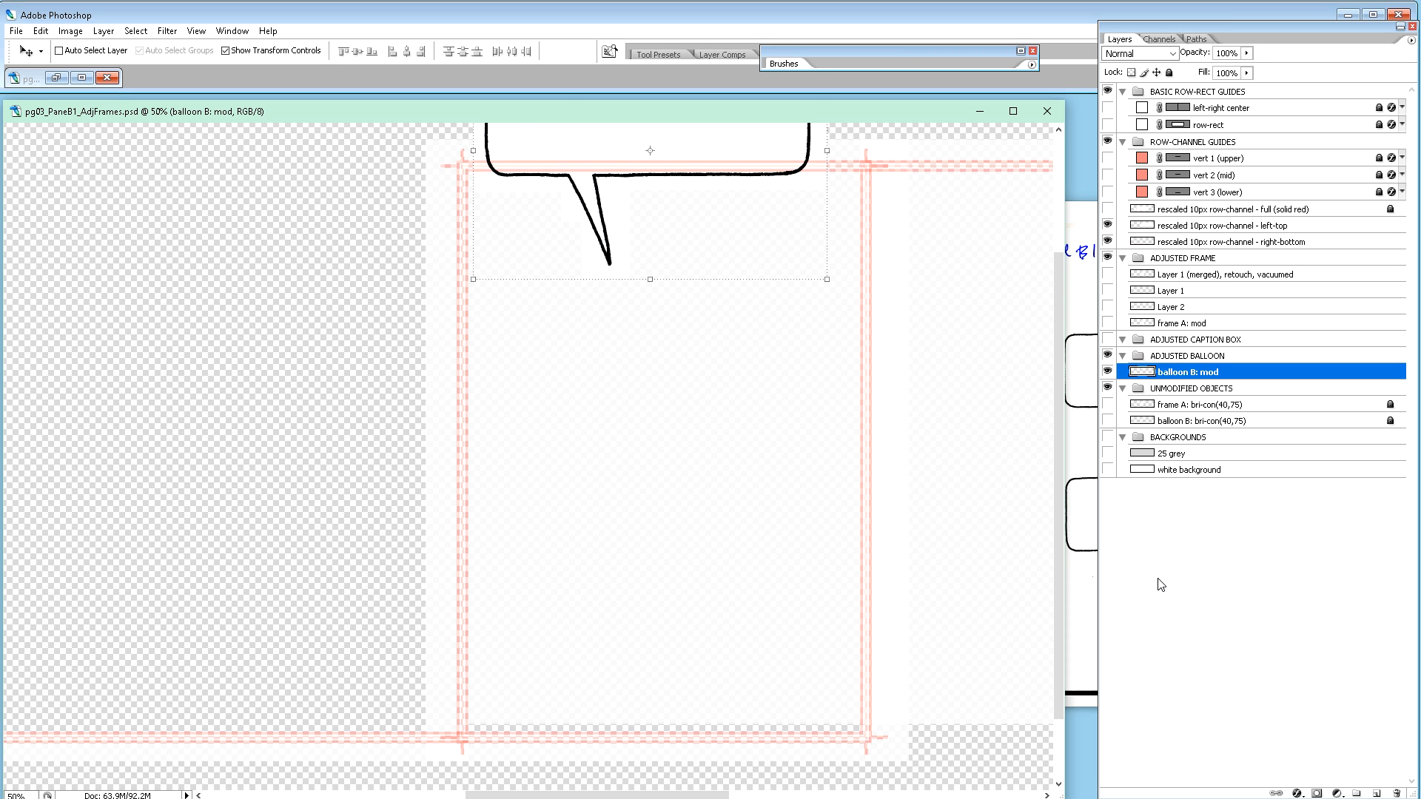
# Step: Bring the balloon back down until its upper outline meets the top row-channel guide's lower edge
pyautogui.hotkey('shift', 'Down')
pyautogui.hotkey('shift', 'Down')
pyautogui.hotkey('shift', 'Down')
pyautogui.hotkey('shift', 'Down')
pyautogui.hotkey('shift', 'Down')
pyautogui.hotkey('shift', 'Down')
pyautogui.hotkey('shift', 'Down')
pyautogui.hotkey('shift', 'Down')
pyautogui.hotkey('shift', 'Down')
pyautogui.hotkey('shift', 'Down')
pyautogui.hotkey('shift', 'Down')
pyautogui.hotkey('shift', 'Down')
pyautogui.hotkey('shift', 'Down')
pyautogui.hotkey('shift', 'Down')
pyautogui.hotkey('shift', 'Down')
pyautogui.hotkey('shift', 'Down')
pyautogui.hotkey('shift', 'Down')
pyautogui.hotkey('shift', 'Down')
pyautogui.hotkey('shift', 'Down')
pyautogui.hotkey('shift', 'Down')
pyautogui.hotkey('shift', 'Down')
pyautogui.hotkey('shift', 'Down')
pyautogui.hotkey('shift', 'Down')
pyautogui.hotkey('shift', 'Down')
pyautogui.hotkey('shift', 'Down')
pyautogui.hotkey('shift', 'Down')
pyautogui.hotkey('shift', 'Down')
pyautogui.hotkey('shift', 'Down')
pyautogui.hotkey('shift', 'Down')
pyautogui.hotkey('shift', 'Down')
pyautogui.hotkey('shift', 'Down')
pyautogui.hotkey('shift', 'Down')
pyautogui.hotkey('shift', 'Down')
pyautogui.hotkey('shift', 'Down')
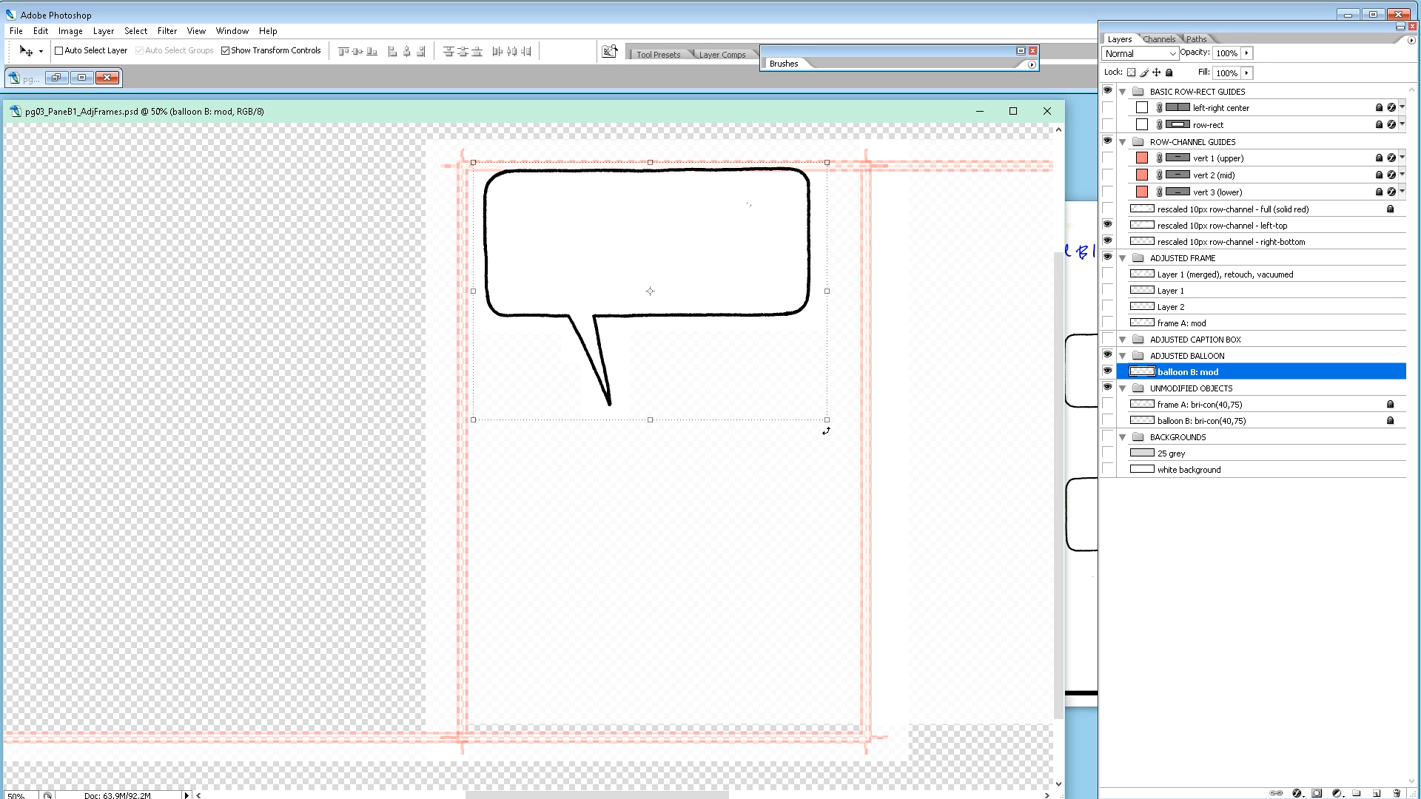
# Step: Try the balloon above the panel again, moving it up until its lower outline sits just under the top row-channel guide
pyautogui.hotkey('shift', 'Up')
pyautogui.hotkey('shift', 'Up')
pyautogui.hotkey('shift', 'Up')
pyautogui.hotkey('shift', 'Up')
pyautogui.hotkey('shift', 'Up')
pyautogui.hotkey('shift', 'Up')
pyautogui.hotkey('shift', 'Up')
pyautogui.hotkey('shift', 'Up')
pyautogui.hotkey('shift', 'Up')
pyautogui.hotkey('shift', 'Up')
pyautogui.hotkey('shift', 'Up')
pyautogui.hotkey('shift', 'Up')
pyautogui.hotkey('shift', 'Up')
pyautogui.hotkey('shift', 'Up')
pyautogui.hotkey('shift', 'Up')
pyautogui.hotkey('shift', 'Up')
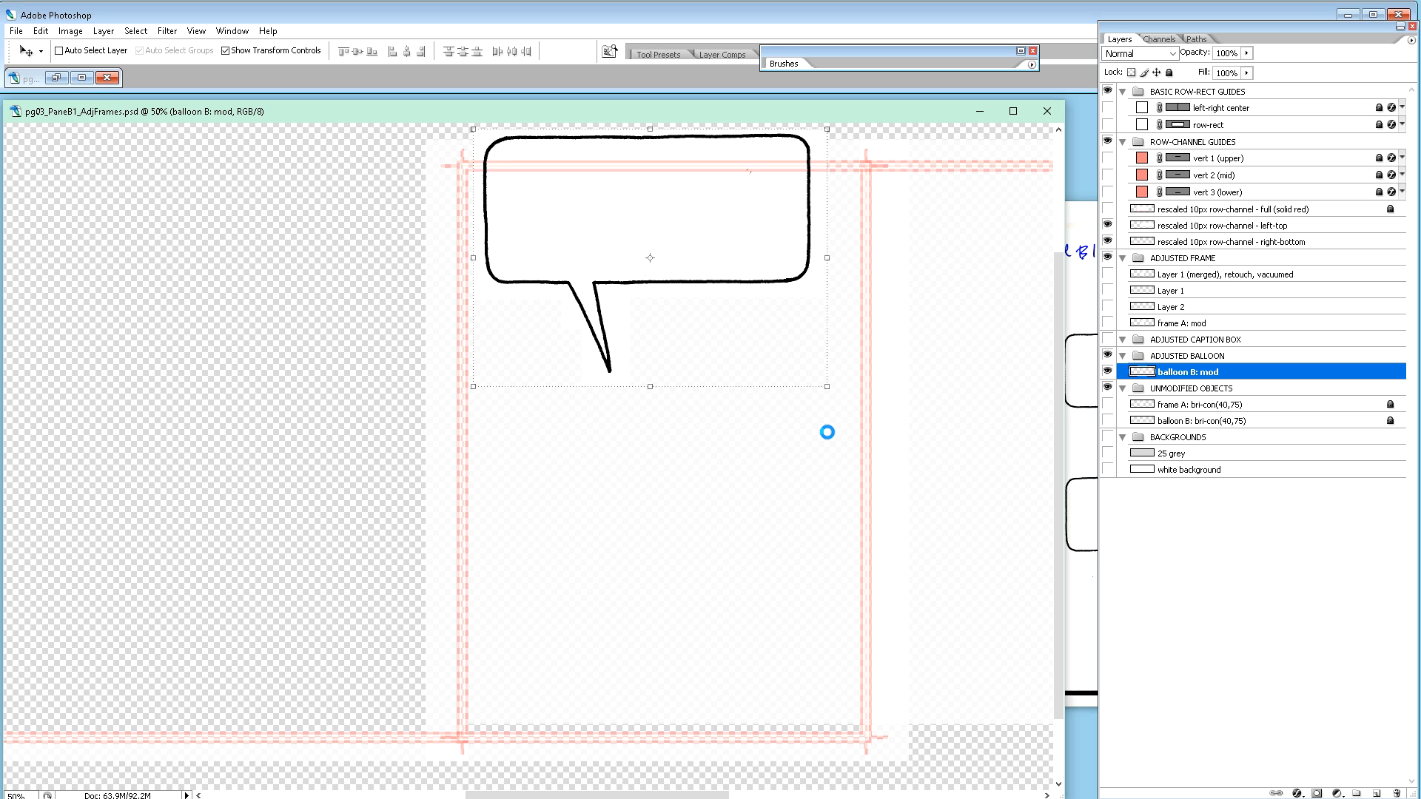
pyautogui.hotkey('shift', 'Up')
pyautogui.hotkey('shift', 'Up')
pyautogui.hotkey('shift', 'Up')
pyautogui.hotkey('shift', 'Up')
pyautogui.hotkey('shift', 'Up')
pyautogui.hotkey('shift', 'Up')
pyautogui.hotkey('shift', 'Up')
pyautogui.hotkey('shift', 'Up')
pyautogui.hotkey('shift', 'Up')
pyautogui.hotkey('shift', 'Up')
pyautogui.hotkey('shift', 'Up')
pyautogui.hotkey('shift', 'Up')
pyautogui.hotkey('shift', 'Up')
pyautogui.hotkey('shift', 'Up')
pyautogui.hotkey('shift', 'Up')
pyautogui.hotkey('shift', 'Up')
pyautogui.hotkey('shift', 'Up')
pyautogui.hotkey('shift', 'Up')
pyautogui.hotkey('shift', 'Up')
pyautogui.hotkey('shift', 'Up')
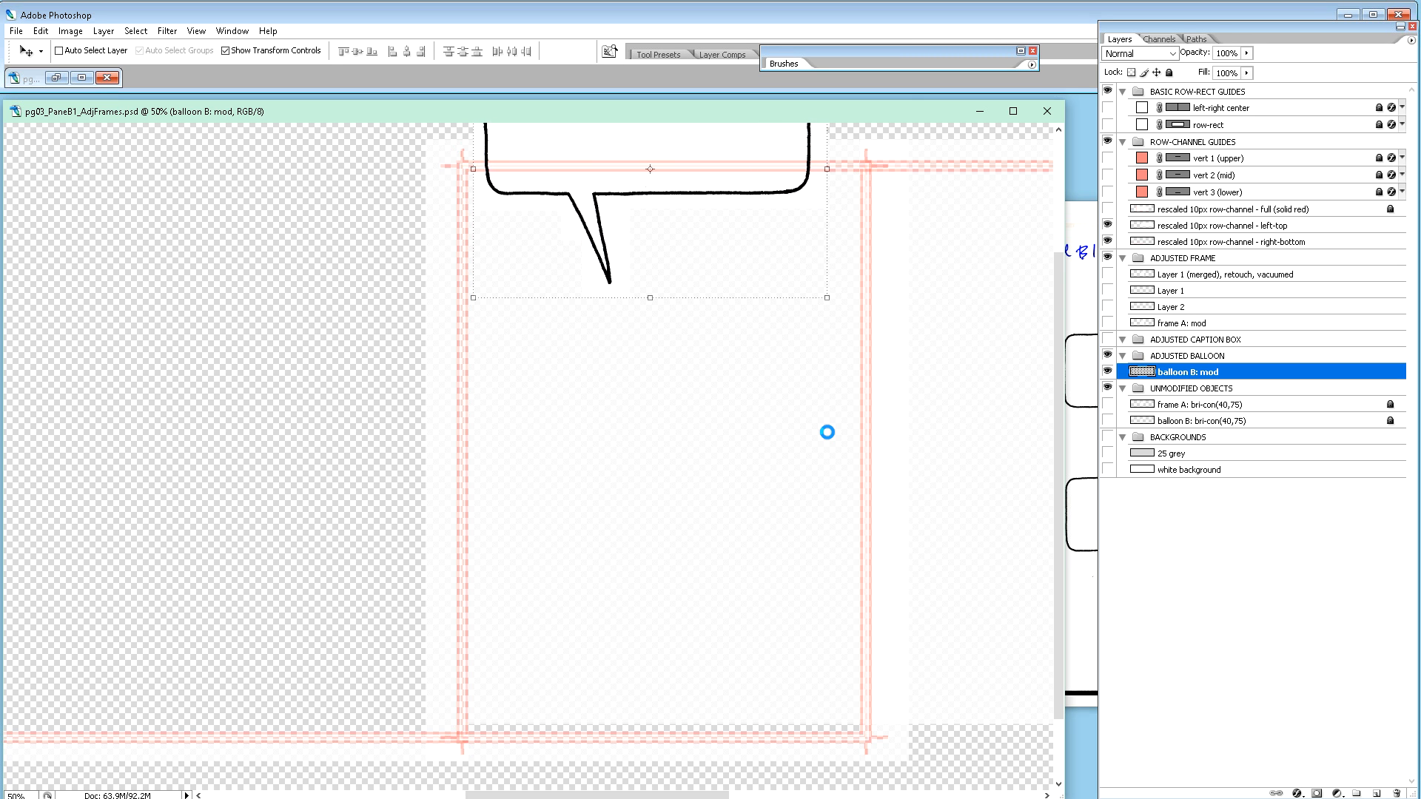
pyautogui.hotkey('shift', 'Up')
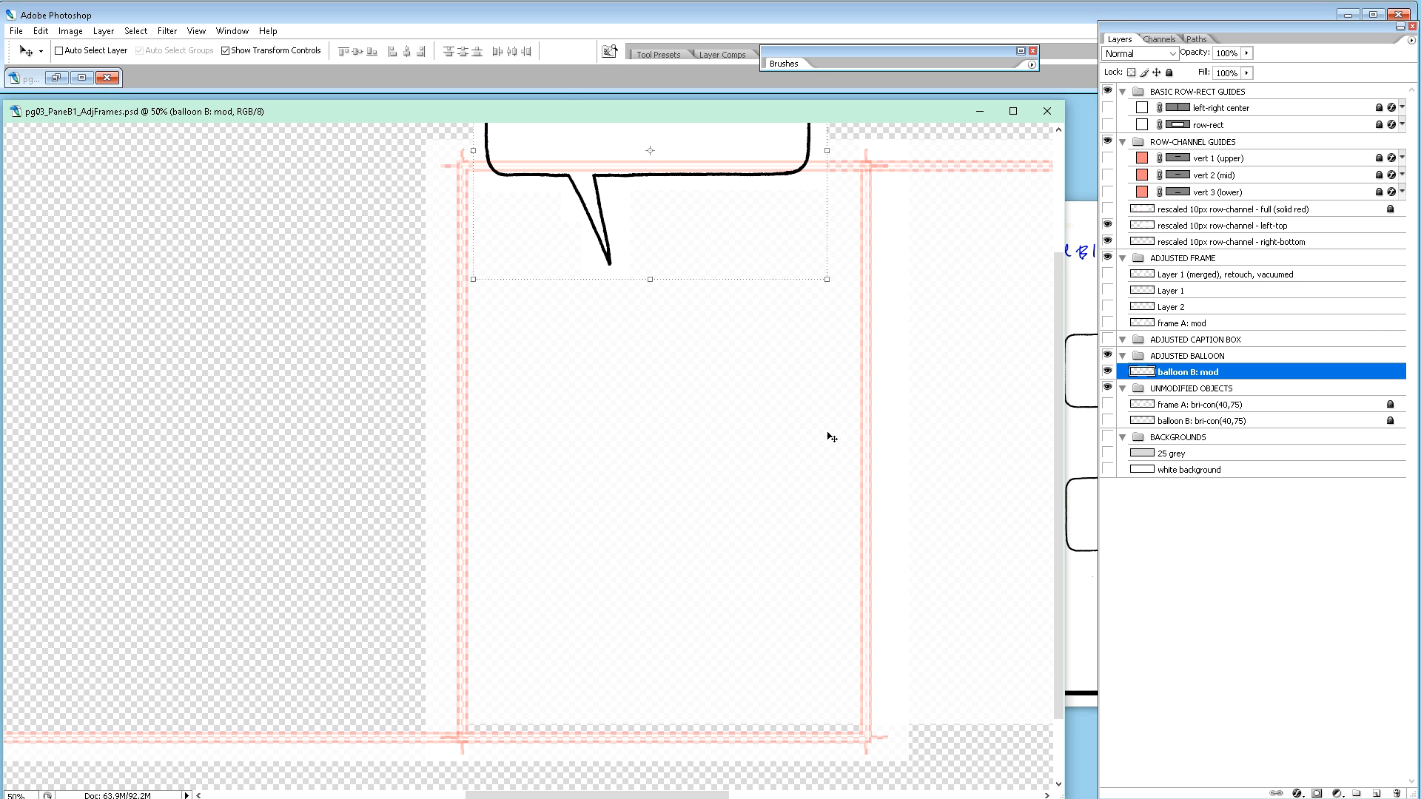
pyautogui.scroll(1, 827, 433)
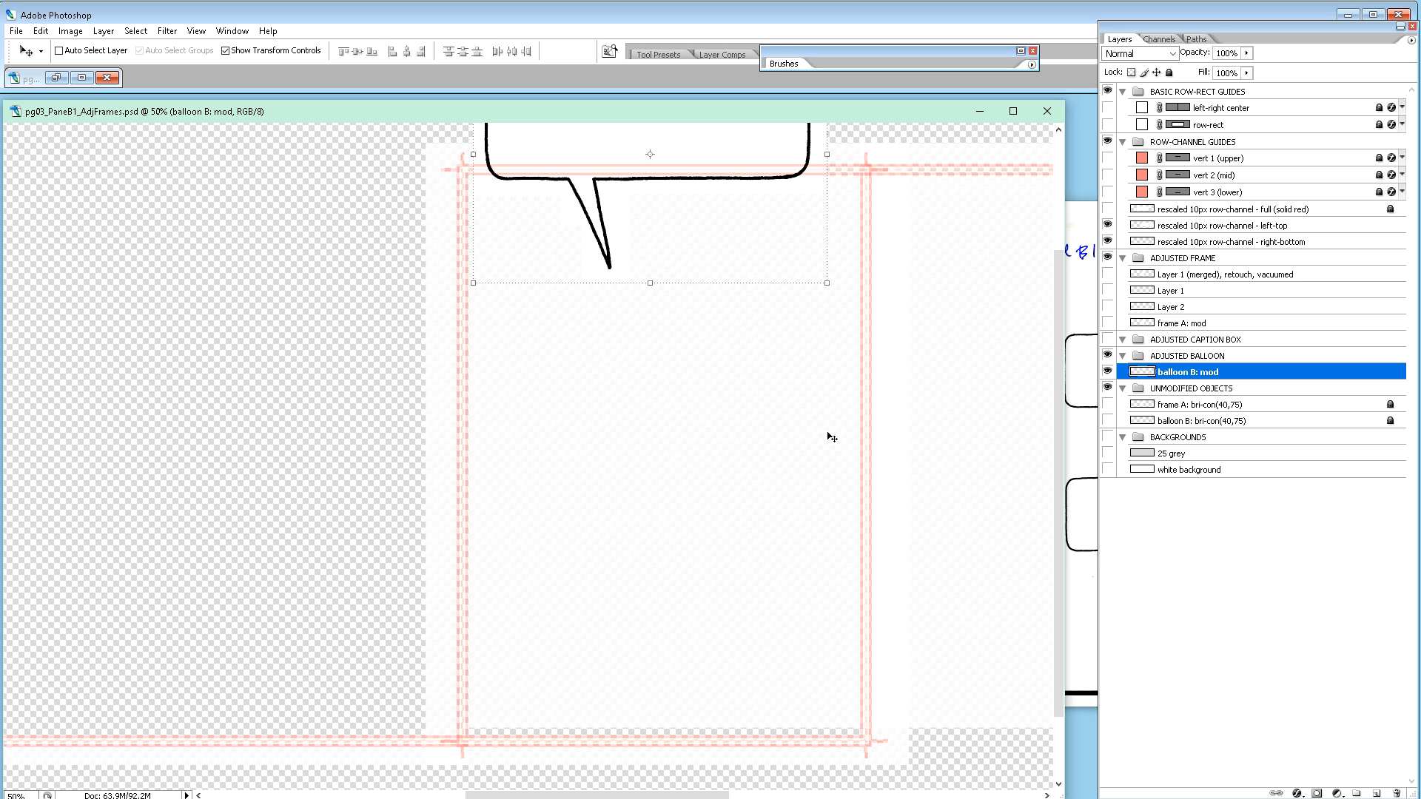
pyautogui.scroll(1, 832, 437)
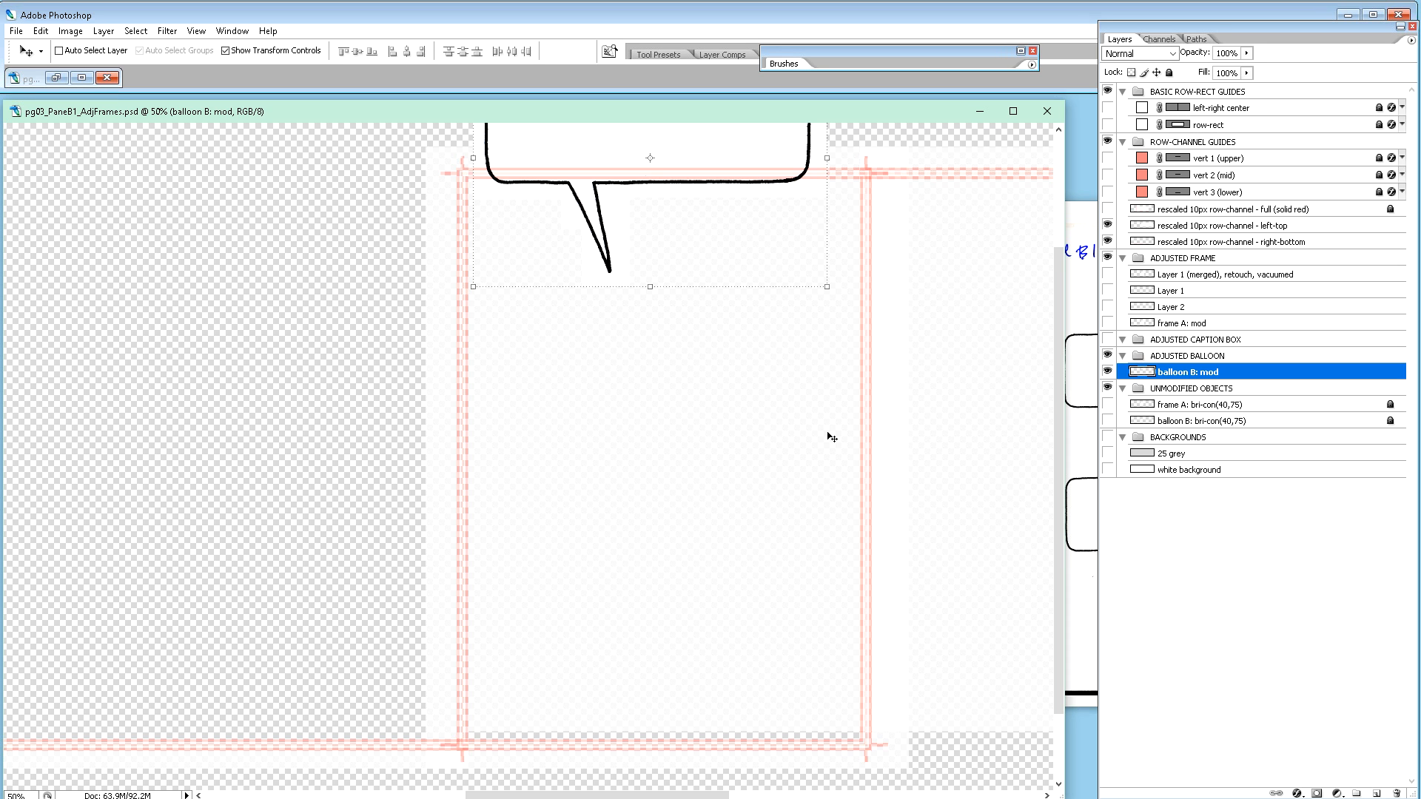
pyautogui.scroll(10, 832, 437)
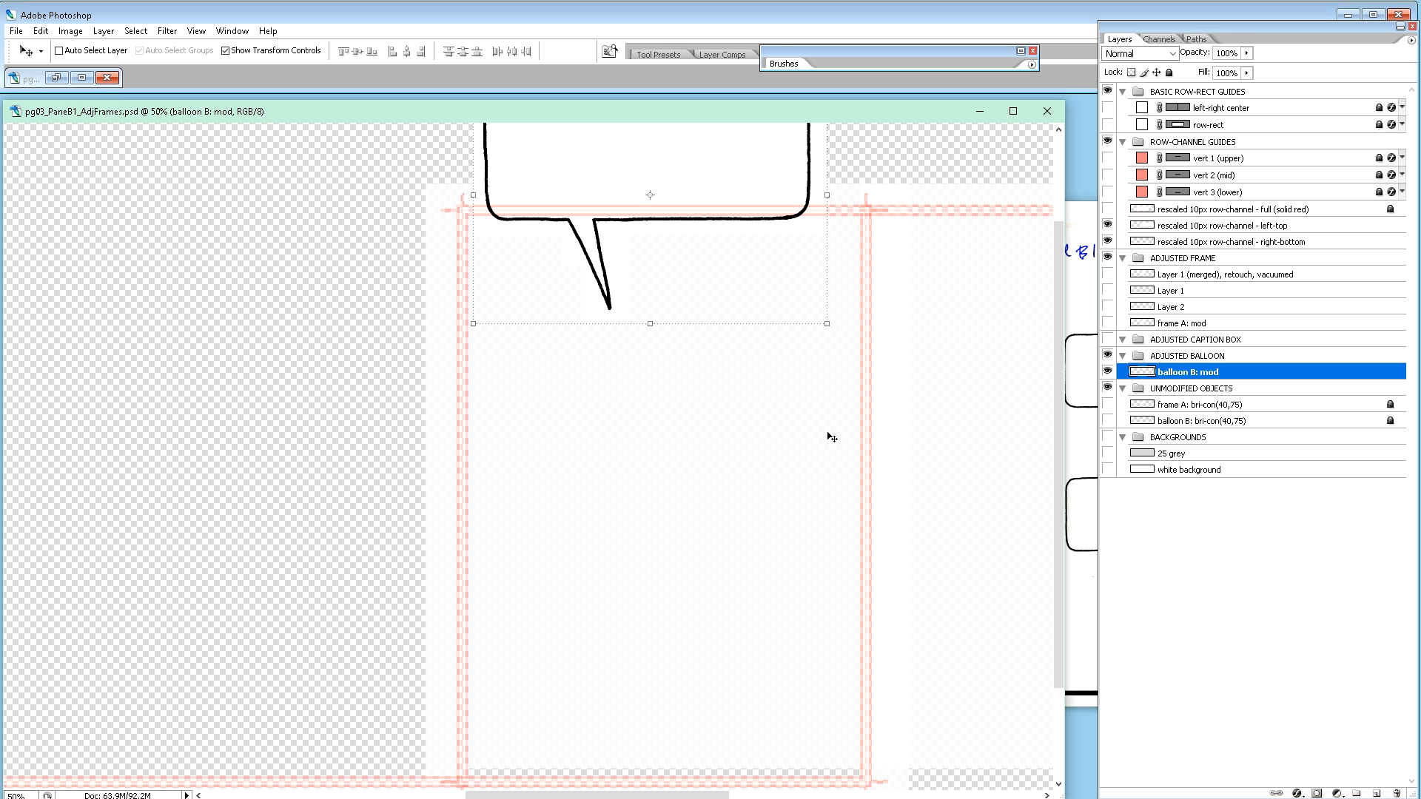
pyautogui.scroll(5, 832, 437)
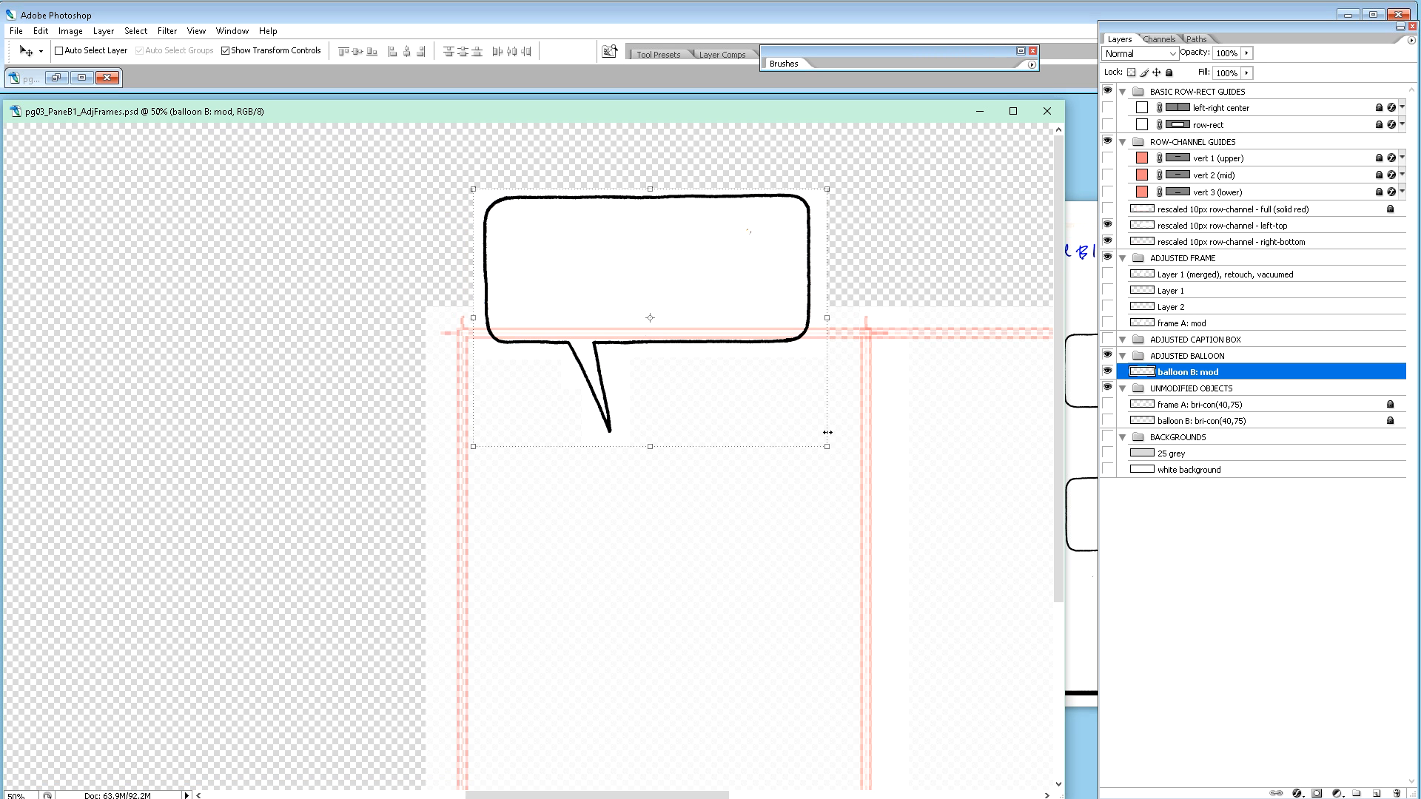
pyautogui.scroll(-3, 829, 435)
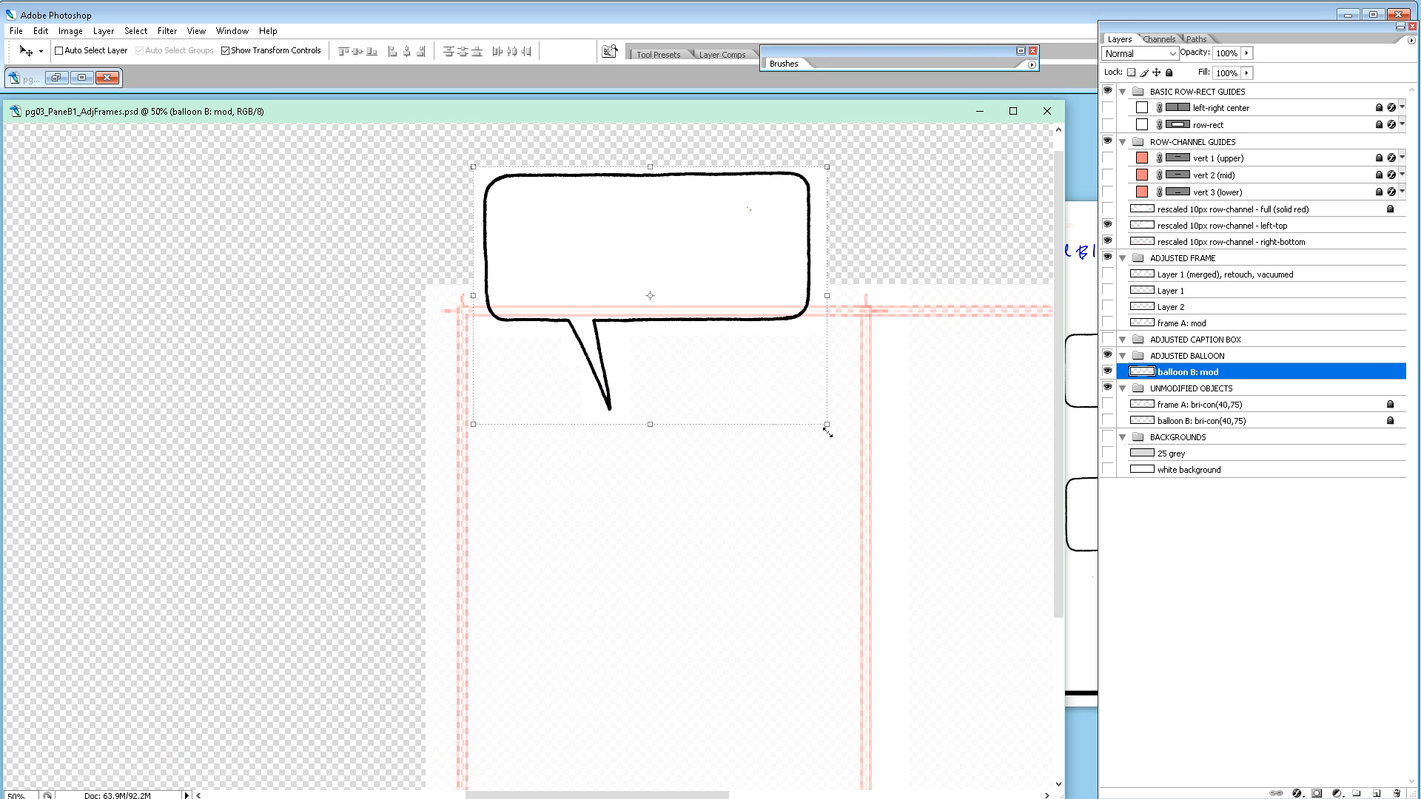
pyautogui.scroll(-5, 832, 438)
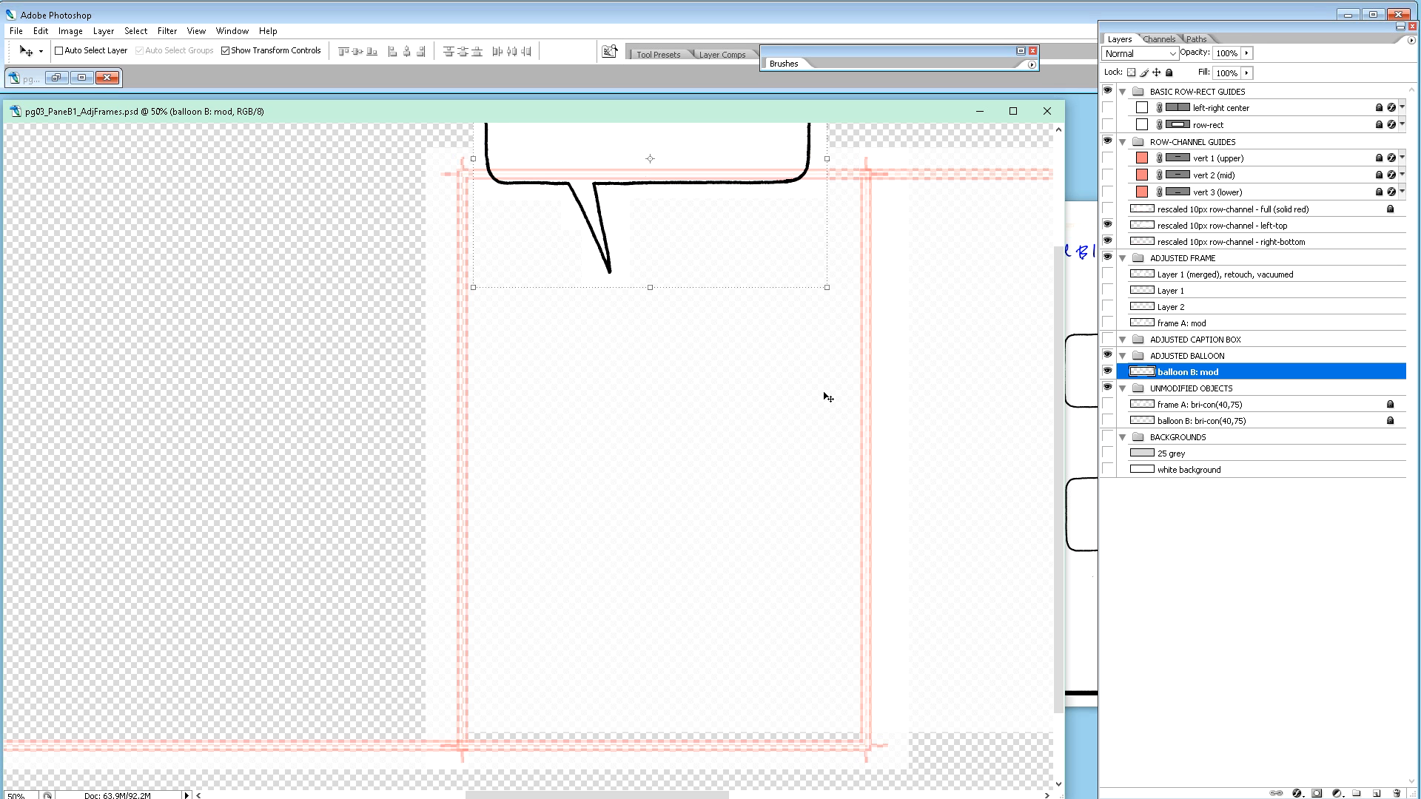
pyautogui.scroll(8, 827, 397)
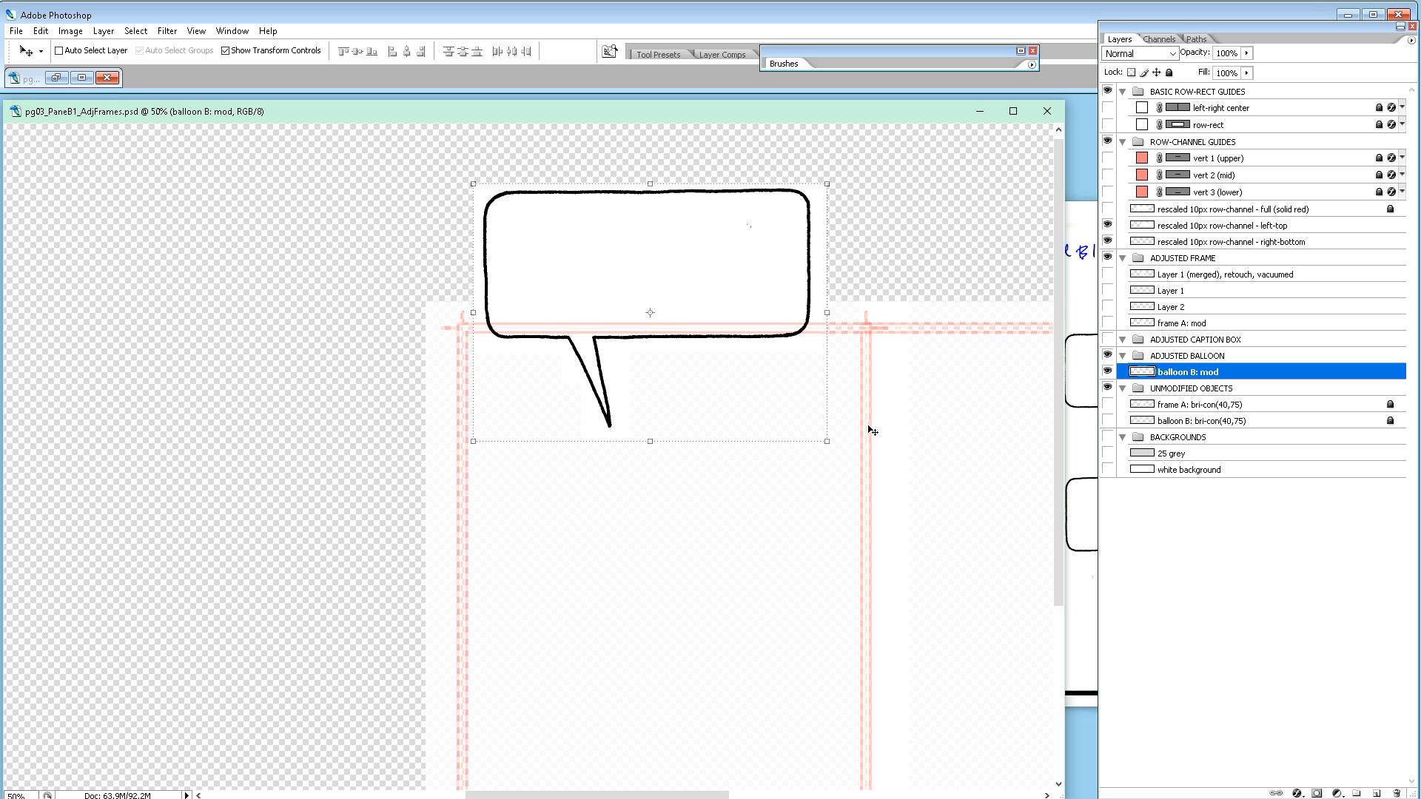
# Step: Return the balloon to the inside of the panel, with its upper outline just under the top row-channel guide
pyautogui.hotkey('shift', 'Down')
pyautogui.hotkey('shift', 'Down')
pyautogui.hotkey('shift', 'Down')
pyautogui.hotkey('shift', 'Down')
pyautogui.hotkey('shift', 'Down')
pyautogui.hotkey('shift', 'Down')
pyautogui.hotkey('shift', 'Down')
pyautogui.hotkey('shift', 'Down')
pyautogui.hotkey('shift', 'Down')
pyautogui.hotkey('shift', 'Down')
pyautogui.hotkey('shift', 'Down')
pyautogui.hotkey('shift', 'Down')
pyautogui.hotkey('shift', 'Down')
pyautogui.hotkey('shift', 'Down')
pyautogui.hotkey('shift', 'Down')
pyautogui.hotkey('shift', 'Down')
pyautogui.hotkey('shift', 'Down')
pyautogui.hotkey('shift', 'Down')
pyautogui.hotkey('shift', 'Down')
pyautogui.hotkey('shift', 'Down')
pyautogui.hotkey('shift', 'Down')
pyautogui.hotkey('shift', 'Down')
pyautogui.hotkey('shift', 'Down')
pyautogui.hotkey('shift', 'Down')
pyautogui.hotkey('shift', 'Down')
pyautogui.hotkey('shift', 'Down')
pyautogui.hotkey('shift', 'Down')
pyautogui.hotkey('shift', 'Down')
pyautogui.hotkey('shift', 'Down')
pyautogui.hotkey('shift', 'Down')
pyautogui.hotkey('shift', 'Down')
pyautogui.hotkey('shift', 'Down')
pyautogui.hotkey('shift', 'Down')
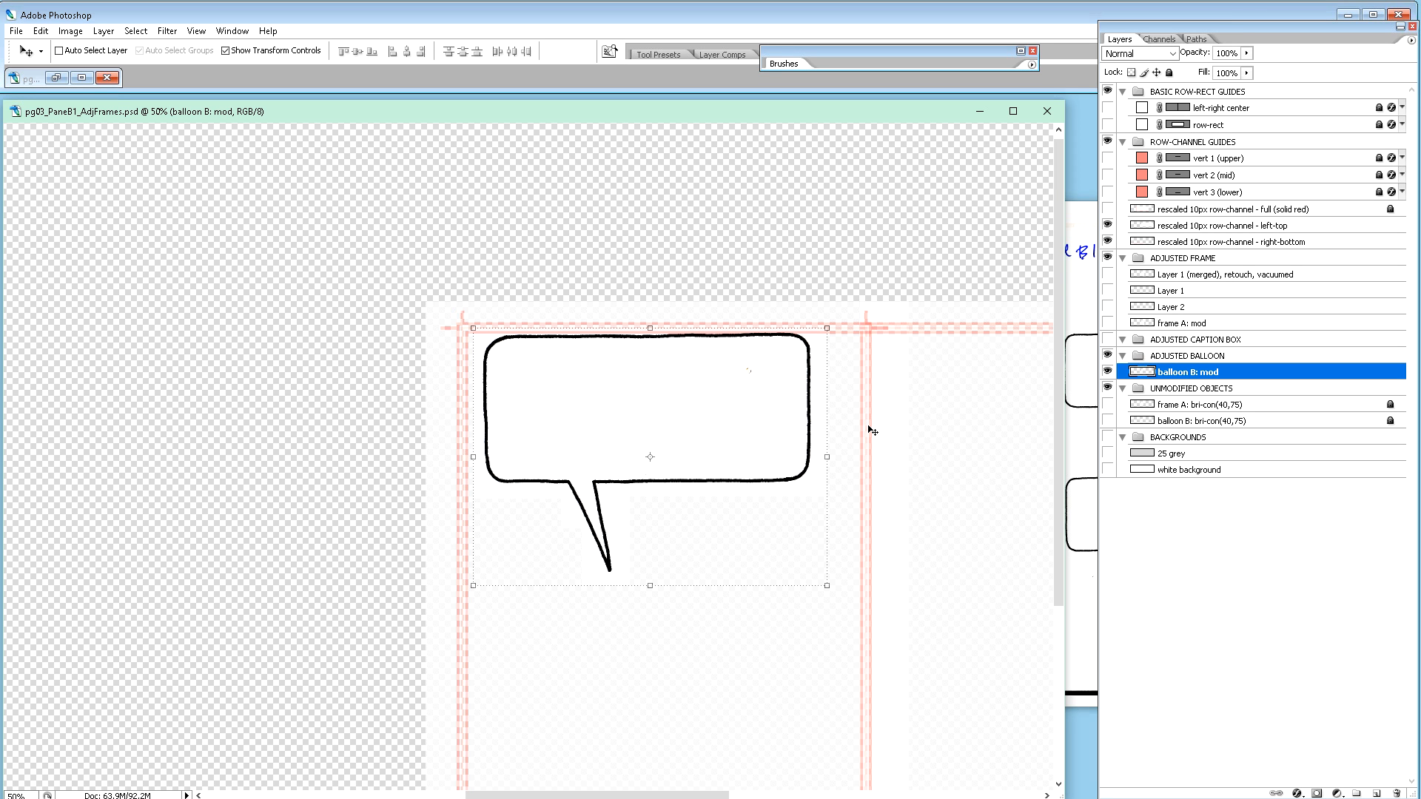
# Step: Try the raised balloon position once more, leaving only the tail below the top row-channel guide
pyautogui.hotkey('shift', 'Up')
pyautogui.hotkey('shift', 'Up')
pyautogui.hotkey('shift', 'Up')
pyautogui.hotkey('shift', 'Up')
pyautogui.hotkey('shift', 'Up')
pyautogui.hotkey('shift', 'Up')
pyautogui.hotkey('shift', 'Up')
pyautogui.hotkey('shift', 'Up')
pyautogui.hotkey('shift', 'Up')
pyautogui.hotkey('shift', 'Up')
pyautogui.hotkey('shift', 'Up')
pyautogui.hotkey('shift', 'Up')
pyautogui.hotkey('shift', 'Up')
pyautogui.hotkey('shift', 'Up')
pyautogui.hotkey('shift', 'Up')
pyautogui.hotkey('shift', 'Up')
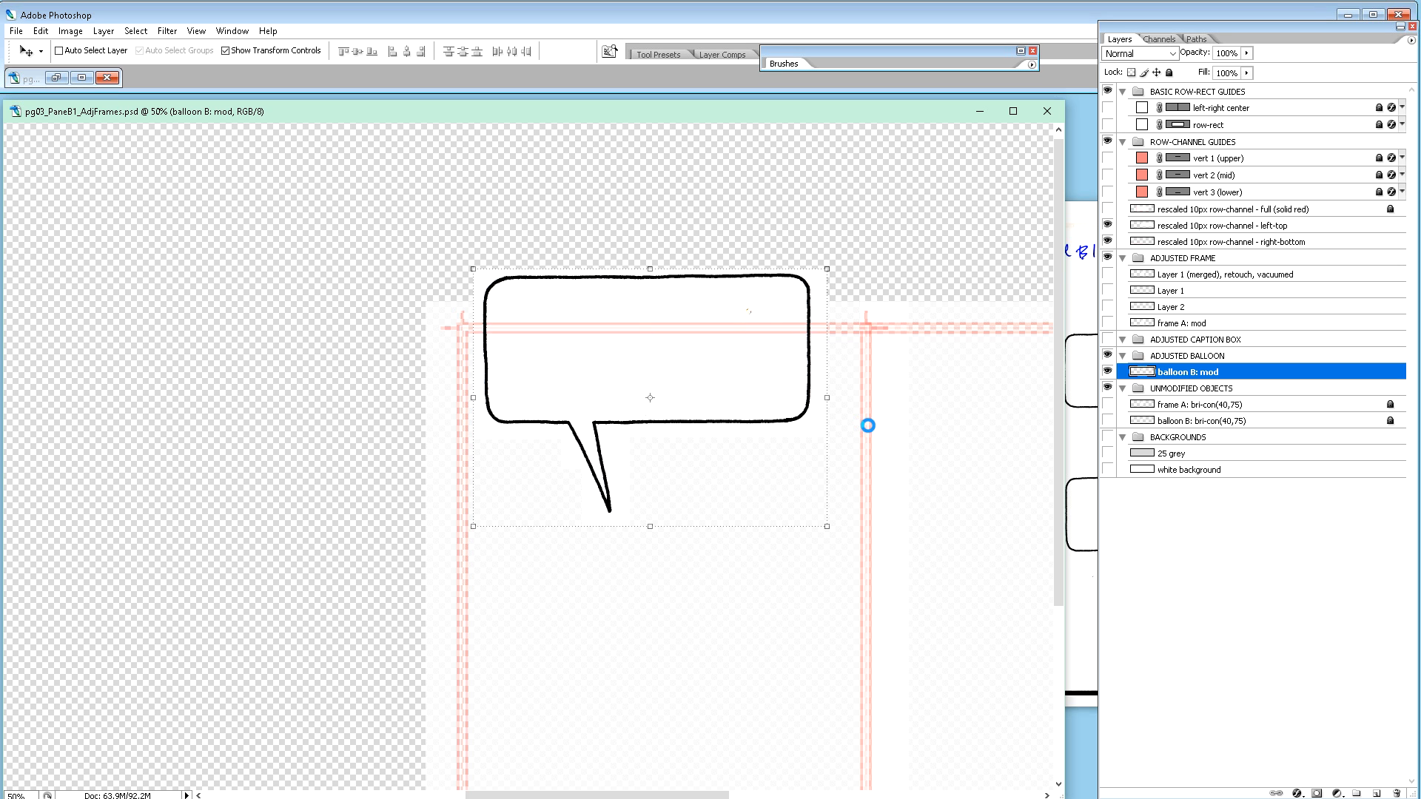
pyautogui.hotkey('shift', 'Up')
pyautogui.hotkey('shift', 'Up')
pyautogui.hotkey('shift', 'Up')
pyautogui.hotkey('shift', 'Up')
pyautogui.hotkey('shift', 'Up')
pyautogui.hotkey('shift', 'Up')
pyautogui.hotkey('shift', 'Up')
pyautogui.hotkey('shift', 'Up')
pyautogui.hotkey('shift', 'Up')
pyautogui.hotkey('shift', 'Up')
pyautogui.hotkey('shift', 'Up')
pyautogui.hotkey('shift', 'Up')
pyautogui.hotkey('shift', 'Up')
pyautogui.hotkey('shift', 'Up')
pyautogui.hotkey('shift', 'Up')
pyautogui.hotkey('shift', 'Up')
pyautogui.hotkey('shift', 'Up')
pyautogui.hotkey('shift', 'Up')
pyautogui.hotkey('shift', 'Up')
pyautogui.hotkey('shift', 'Up')
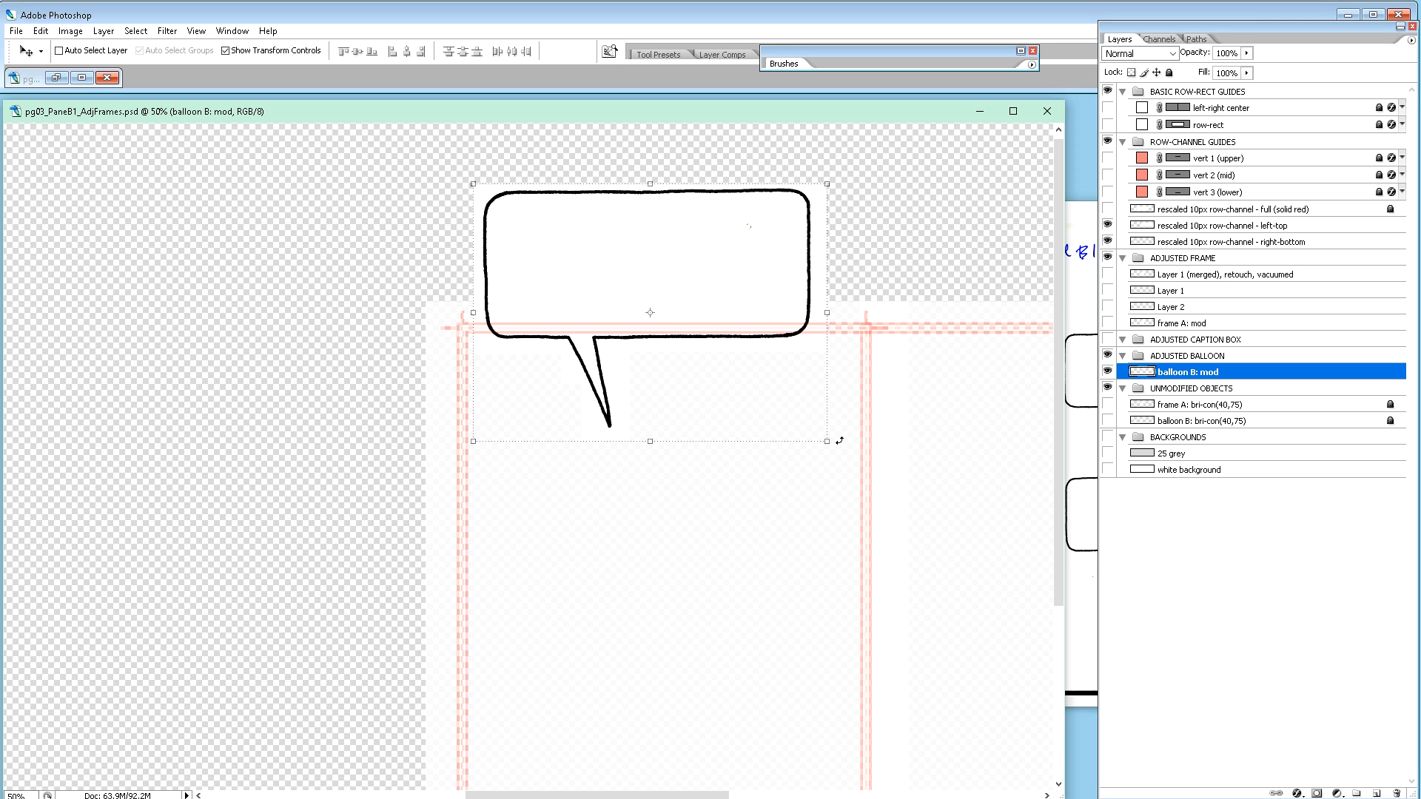
# Step: Lower the balloon back into the panel until its upper outline meets the lower edge of the top row-channel guide
pyautogui.hotkey('shift', 'Down')
pyautogui.hotkey('shift', 'Down')
pyautogui.hotkey('shift', 'Down')
pyautogui.hotkey('shift', 'Down')
pyautogui.hotkey('shift', 'Down')
pyautogui.hotkey('shift', 'Down')
pyautogui.hotkey('shift', 'Down')
pyautogui.hotkey('shift', 'Down')
pyautogui.hotkey('shift', 'Down')
pyautogui.hotkey('shift', 'Down')
pyautogui.hotkey('shift', 'Down')
pyautogui.hotkey('shift', 'Down')
pyautogui.hotkey('shift', 'Down')
pyautogui.hotkey('shift', 'Down')
pyautogui.hotkey('shift', 'Down')
pyautogui.hotkey('shift', 'Down')
pyautogui.hotkey('shift', 'Down')
pyautogui.hotkey('shift', 'Down')
pyautogui.hotkey('shift', 'Down')
pyautogui.hotkey('shift', 'Down')
pyautogui.hotkey('shift', 'Down')
pyautogui.hotkey('shift', 'Down')
pyautogui.hotkey('shift', 'Down')
pyautogui.hotkey('shift', 'Down')
pyautogui.hotkey('shift', 'Down')
pyautogui.hotkey('shift', 'Down')
pyautogui.hotkey('shift', 'Down')
pyautogui.hotkey('shift', 'Down')
pyautogui.hotkey('shift', 'Down')
pyautogui.hotkey('shift', 'Down')
pyautogui.hotkey('shift', 'Down')
pyautogui.hotkey('shift', 'Down')
pyautogui.hotkey('shift', 'Down')
pyautogui.hotkey('shift', 'Down')
pyautogui.hotkey('shift', 'Down')
pyautogui.hotkey('shift', 'Down')
pyautogui.hotkey('shift', 'Down')
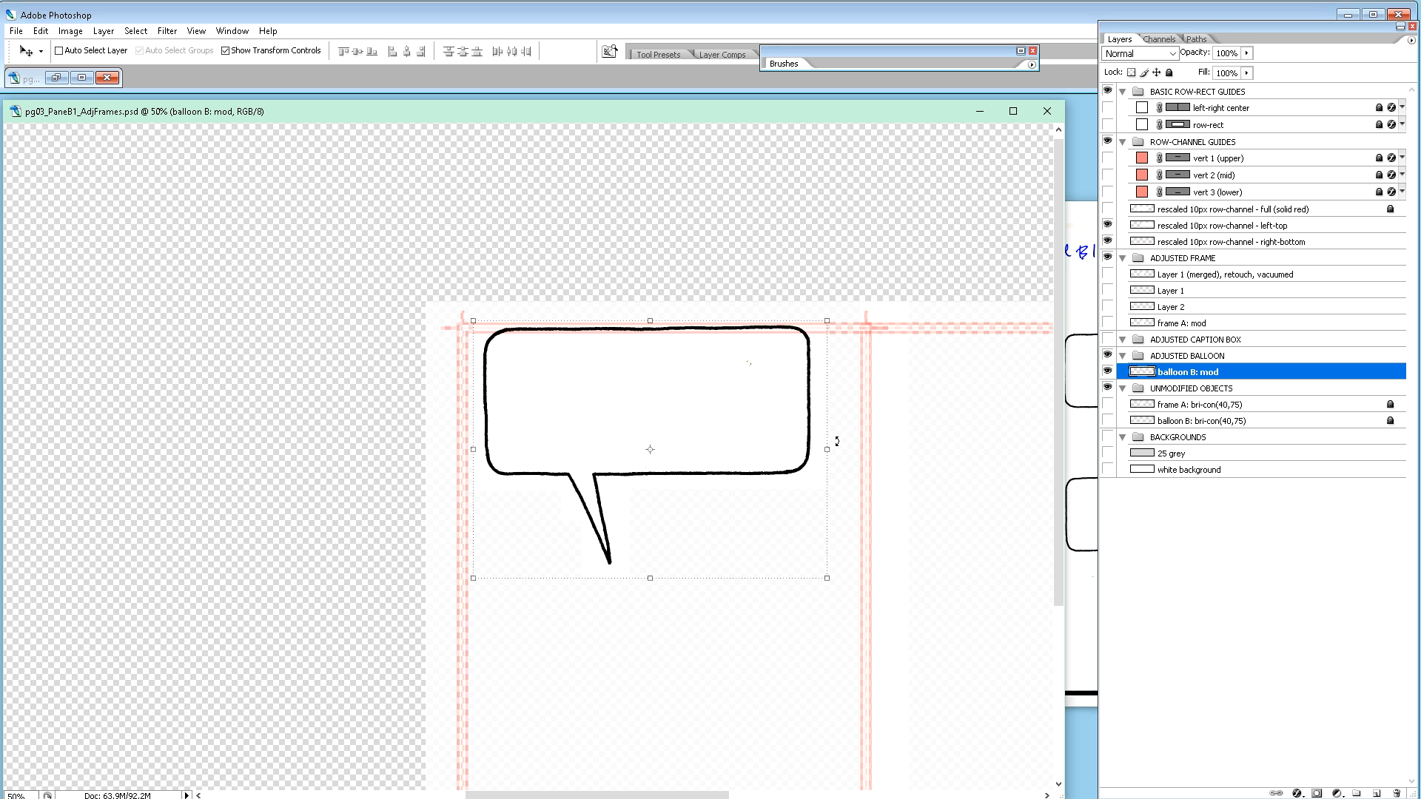
pyautogui.hotkey('shift', 'Down')
pyautogui.hotkey('shift', 'Down')
# Step: Move the balloon left until its left outline meets the inner edge of the left row-channel guide
pyautogui.hotkey('shift', 'Left')
pyautogui.hotkey('shift', 'Left')
pyautogui.hotkey('shift', 'Left')
pyautogui.hotkey('shift', 'Left')
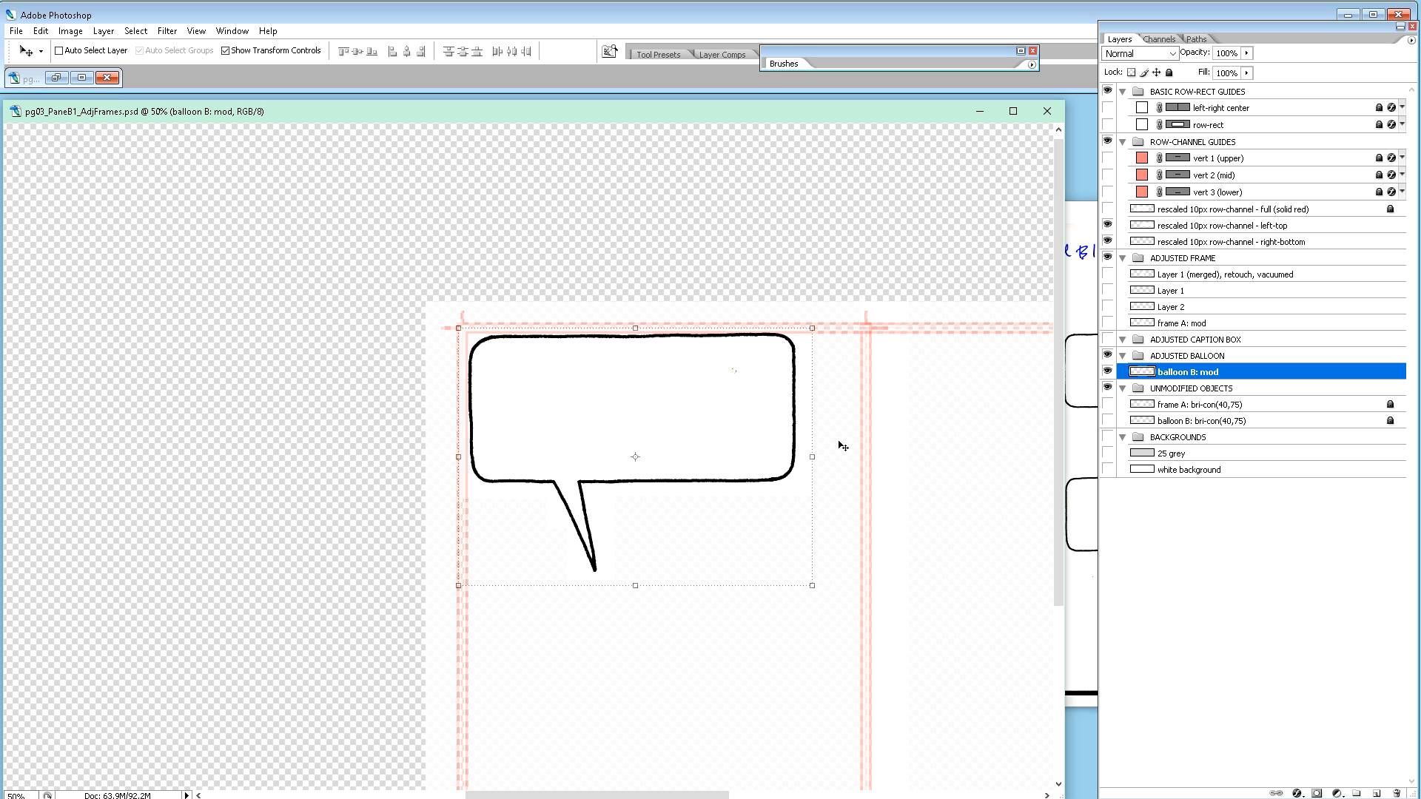
# Step: Try the balloon farther right, with its right outline close to the inner edge of the vertical row-channel guide
pyautogui.hotkey('shift', 'Right')
pyautogui.hotkey('shift', 'Right')
pyautogui.hotkey('shift', 'Right')
pyautogui.hotkey('shift', 'Right')
pyautogui.hotkey('shift', 'Right')
pyautogui.hotkey('shift', 'Right')
pyautogui.hotkey('shift', 'Right')
pyautogui.hotkey('shift', 'Right')
pyautogui.hotkey('shift', 'Right')
pyautogui.hotkey('shift', 'Right')
pyautogui.hotkey('shift', 'Right')
pyautogui.hotkey('shift', 'Right')
pyautogui.hotkey('shift', 'Right')
pyautogui.hotkey('shift', 'Right')
pyautogui.hotkey('shift', 'Right')
pyautogui.hotkey('shift', 'Right')
pyautogui.hotkey('shift', 'Right')
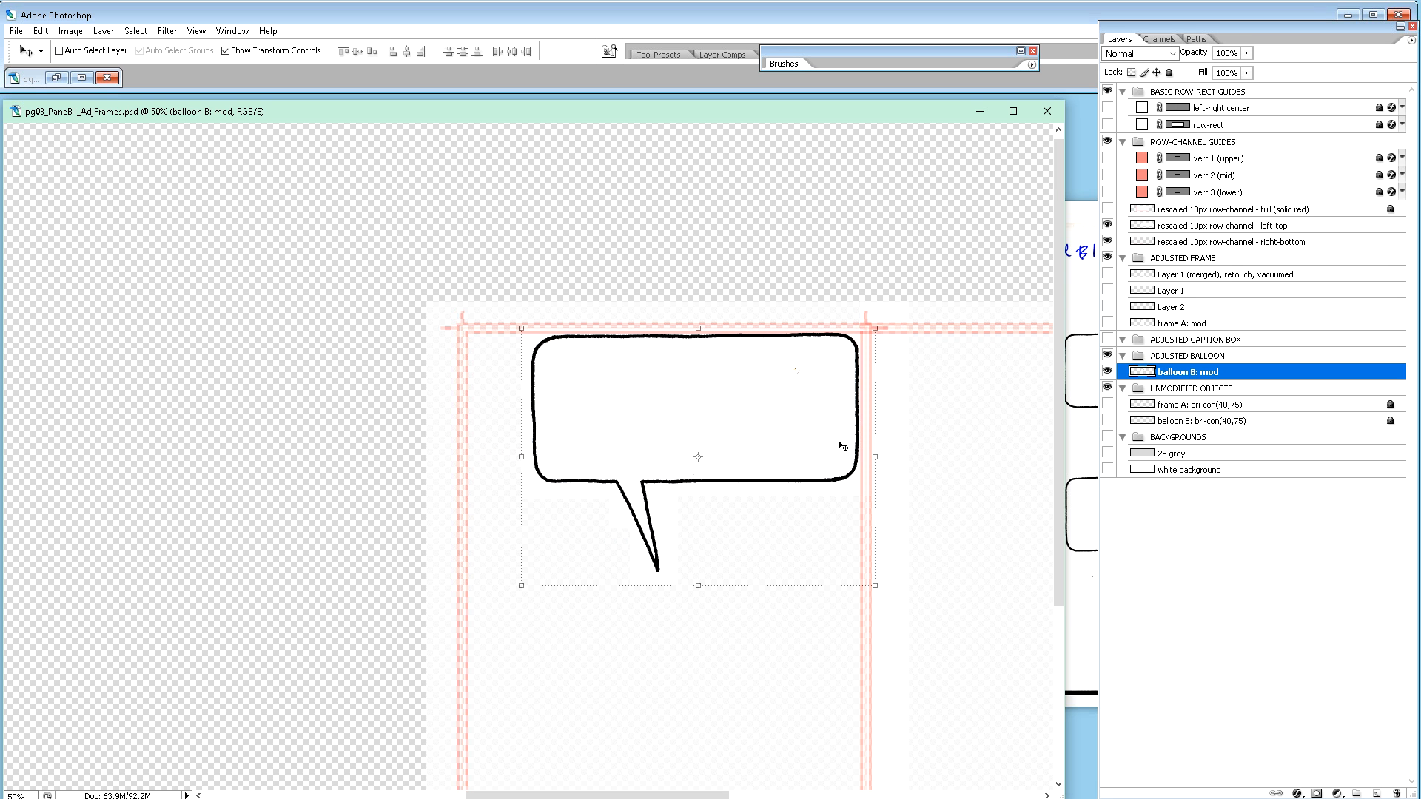
# Step: Return the balloon to the left so its left outline sits against the left row-channel guide
pyautogui.hotkey('shift', 'Left')
pyautogui.hotkey('shift', 'Left')
pyautogui.hotkey('shift', 'Left')
pyautogui.hotkey('shift', 'Left')
pyautogui.hotkey('shift', 'Left')
pyautogui.hotkey('shift', 'Left')
pyautogui.hotkey('shift', 'Left')
pyautogui.hotkey('shift', 'Left')
pyautogui.hotkey('shift', 'Left')
pyautogui.hotkey('shift', 'Left')
pyautogui.hotkey('shift', 'Left')
pyautogui.hotkey('shift', 'Left')
pyautogui.hotkey('shift', 'Left')
pyautogui.hotkey('shift', 'Left')
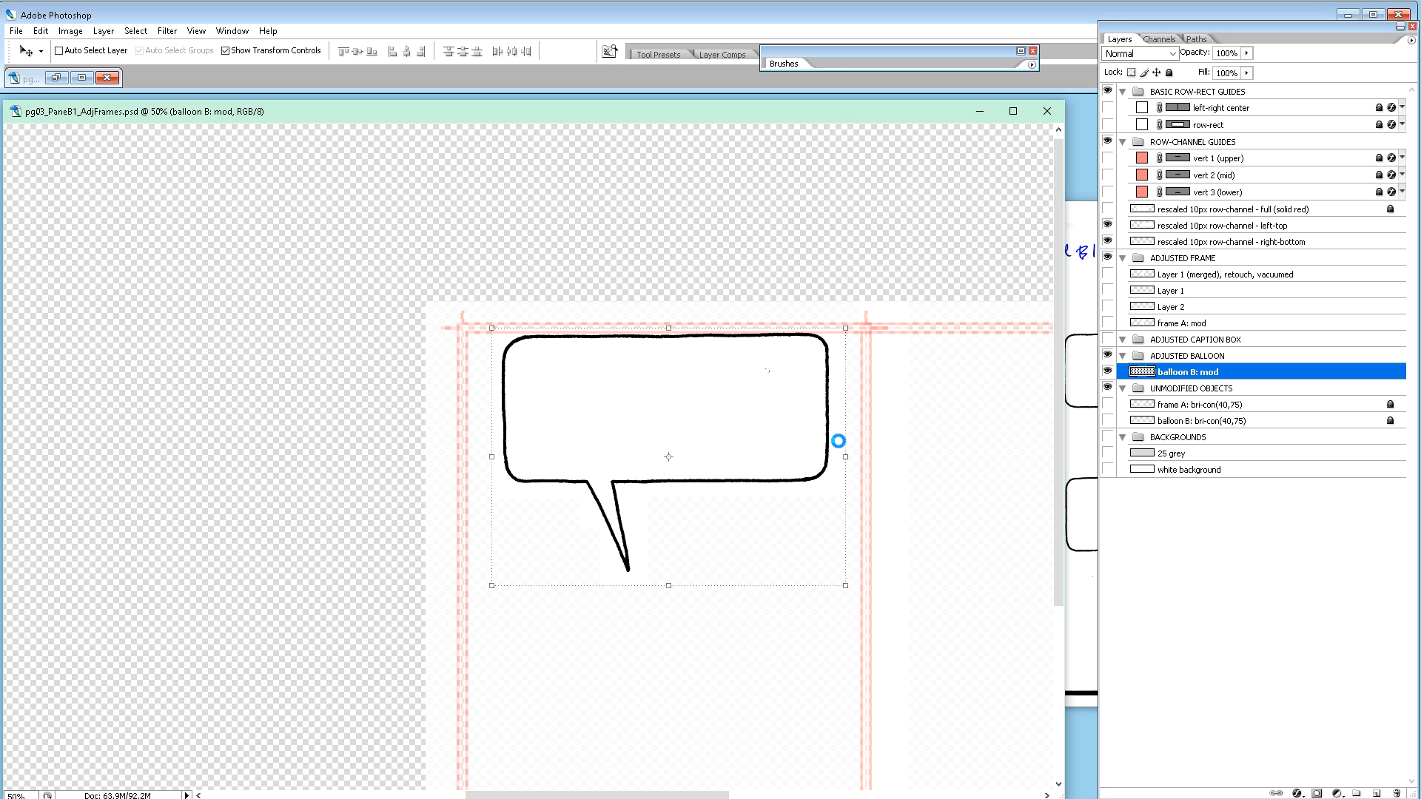
pyautogui.hotkey('shift', 'Left')
pyautogui.hotkey('shift', 'Left')
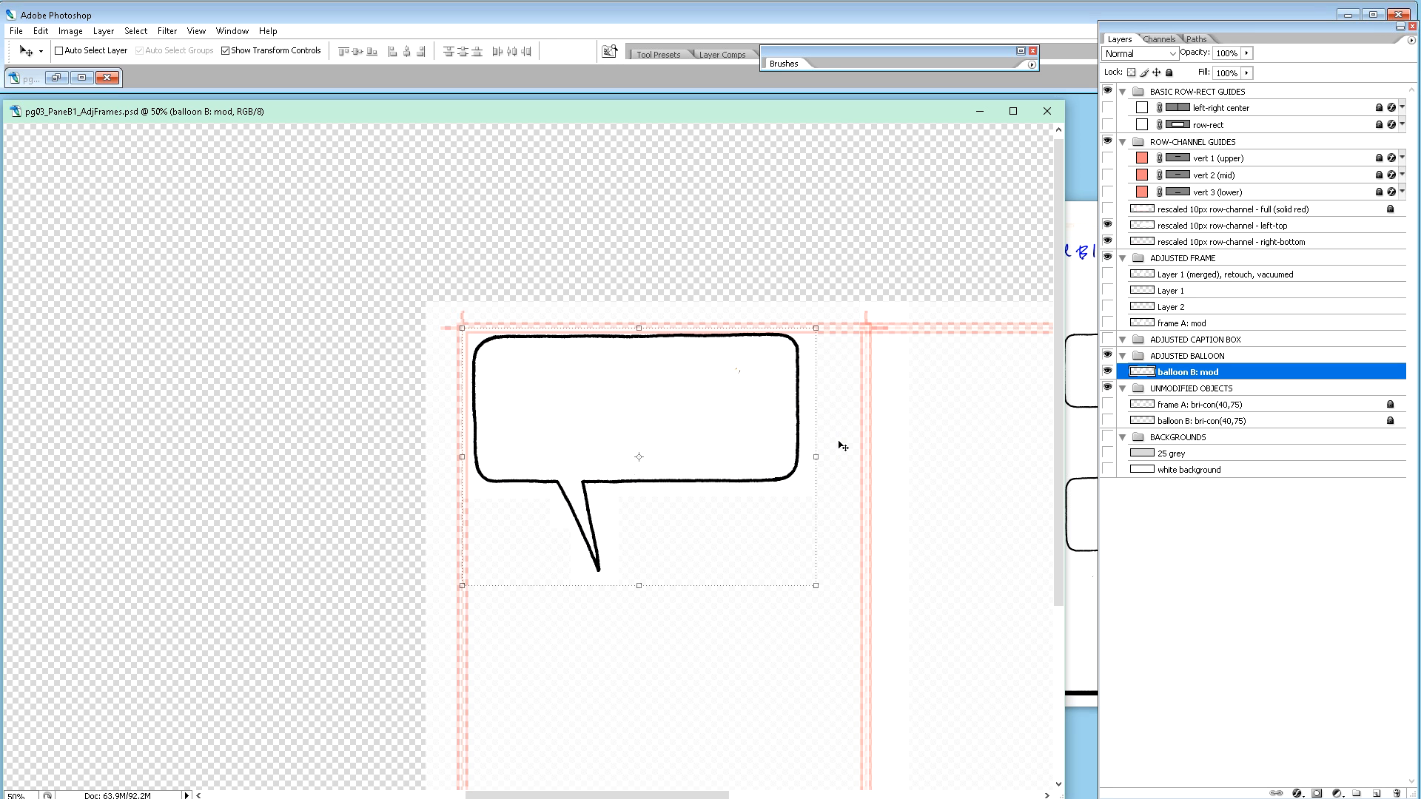
pyautogui.hotkey('shift', 'Left')
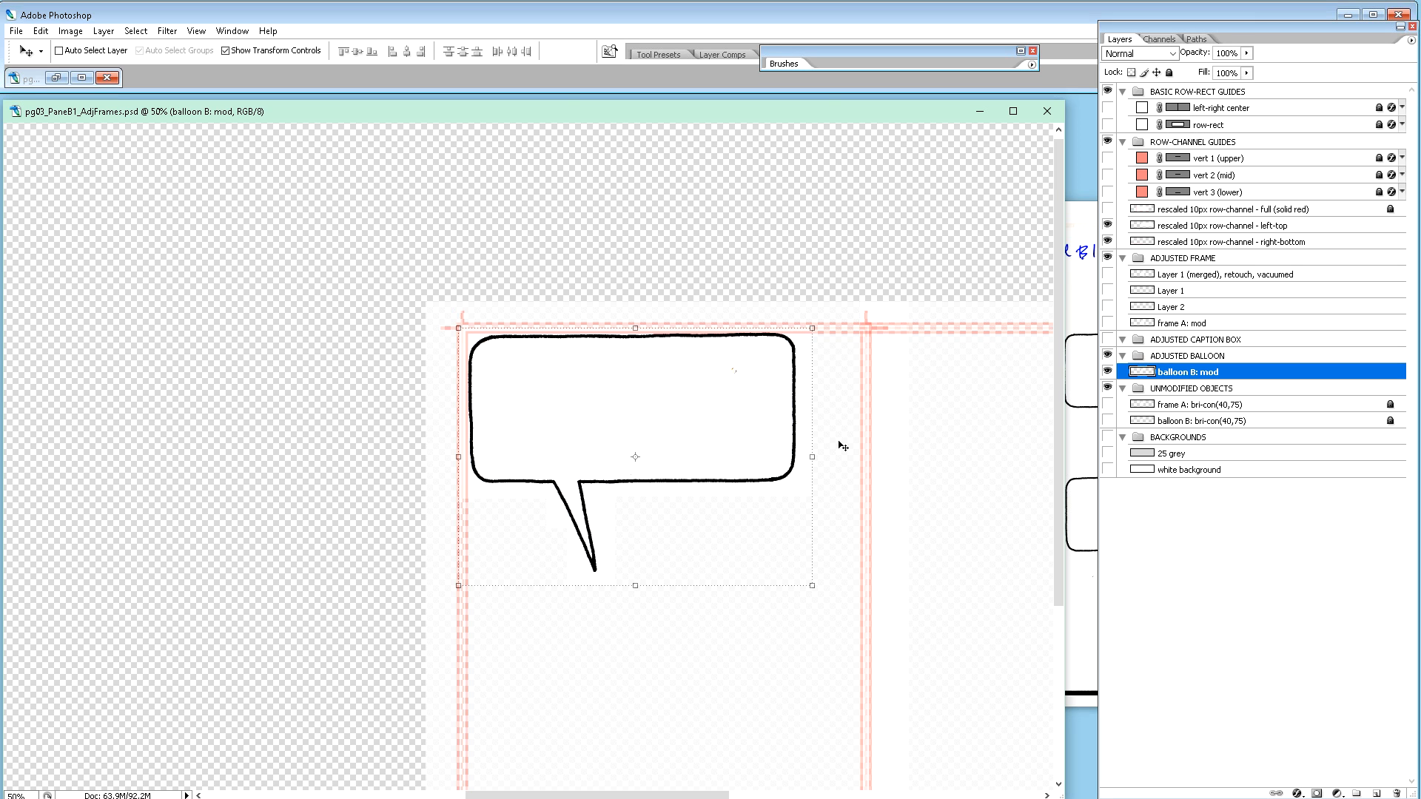
# Step: Move the balloon horizontally across the panel until its right outline sits just inside the right row-channel guide
pyautogui.hotkey('shift', 'Right')
pyautogui.hotkey('shift', 'Right')
pyautogui.hotkey('shift', 'Right')
pyautogui.hotkey('shift', 'Right')
pyautogui.hotkey('shift', 'Right')
pyautogui.hotkey('shift', 'Right')
pyautogui.hotkey('shift', 'Right')
pyautogui.hotkey('shift', 'Right')
pyautogui.hotkey('shift', 'Right')
pyautogui.hotkey('shift', 'Right')
pyautogui.hotkey('shift', 'Right')
pyautogui.hotkey('shift', 'Right')
pyautogui.hotkey('shift', 'Right')
pyautogui.hotkey('shift', 'Right')
pyautogui.hotkey('shift', 'Right')
pyautogui.hotkey('shift', 'Right')
pyautogui.hotkey('shift', 'Right')
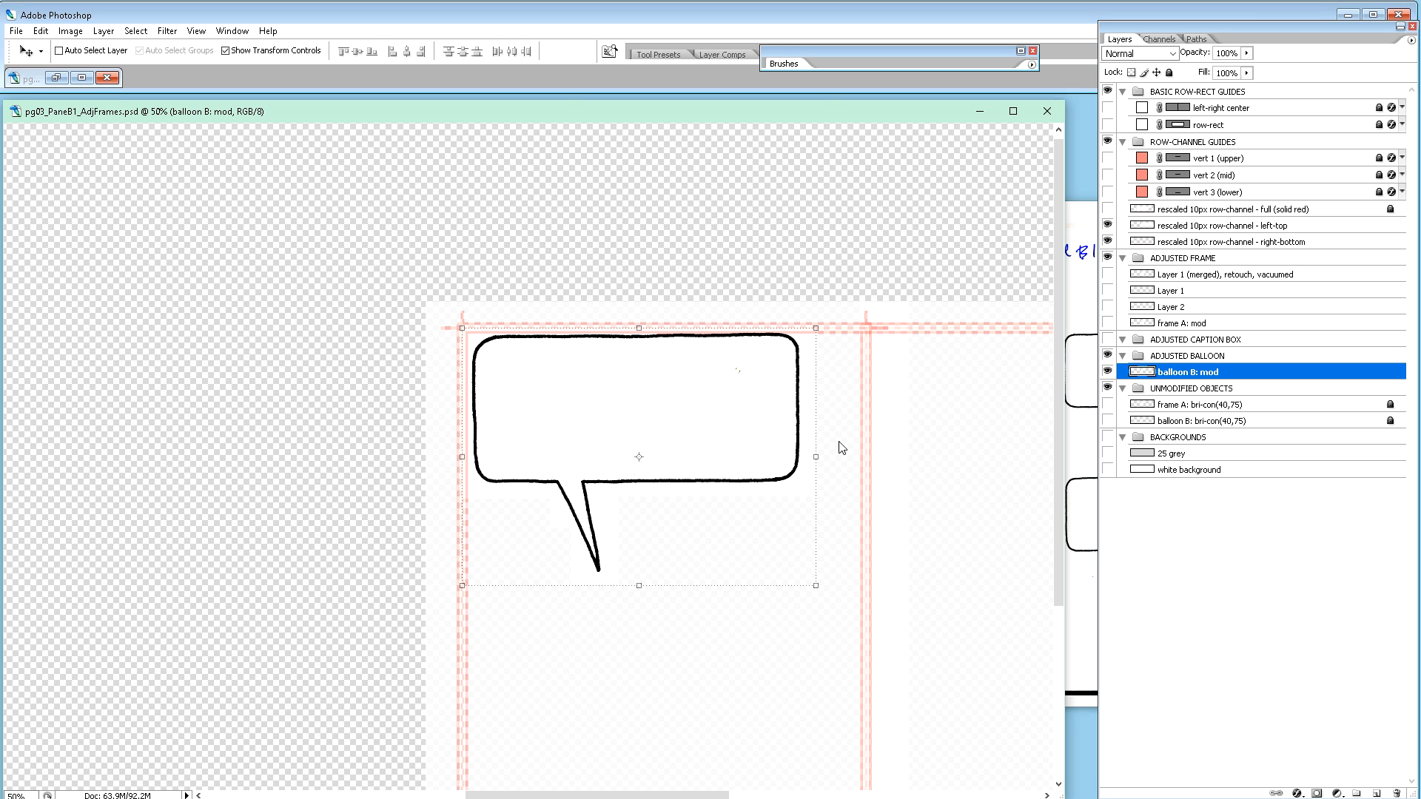
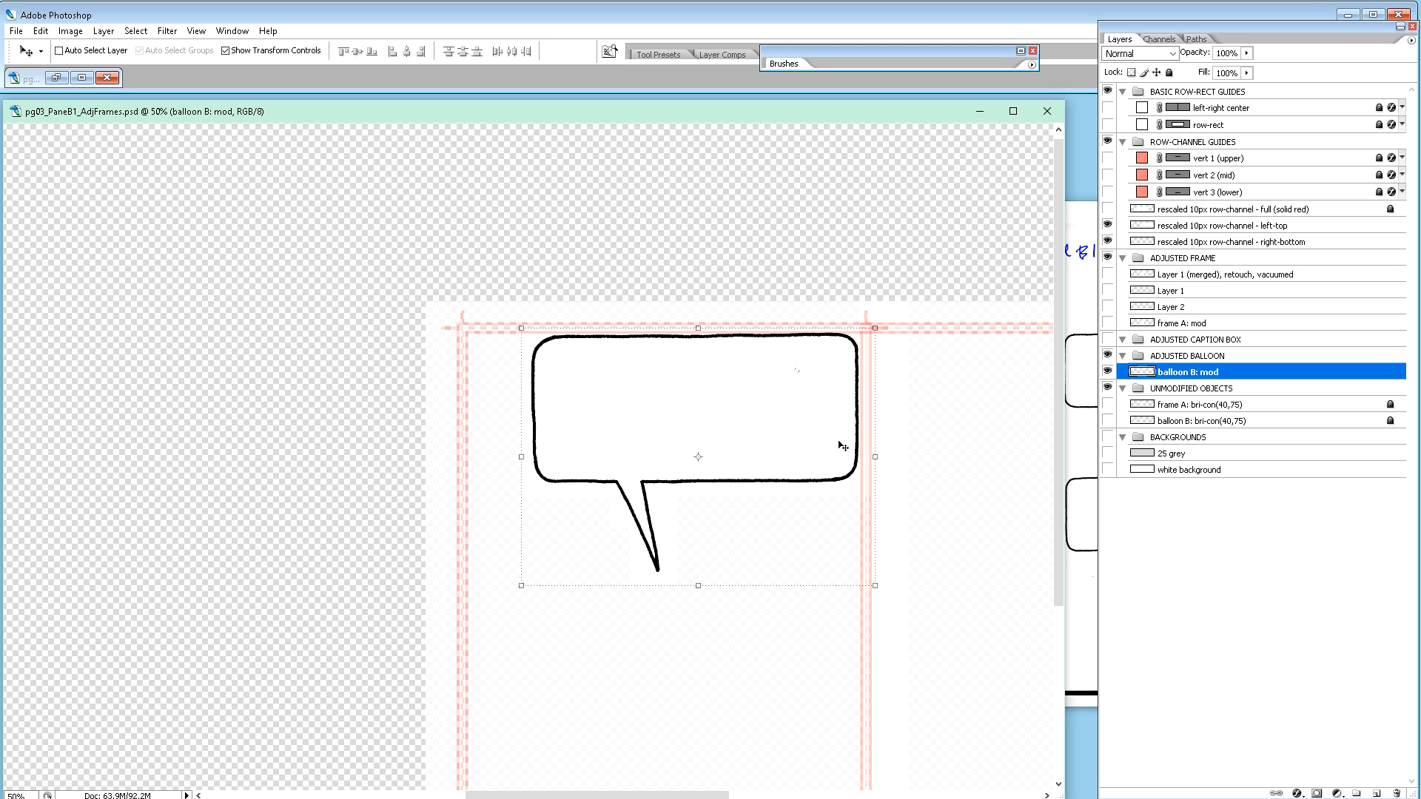
# Step: Paint out the stray speck in the upper-right part of the balloon's interior with the Pencil tool
pyautogui.hotkey('ctrl', '+')
pyautogui.hotkey('ctrl', '+')
pyautogui.hotkey('ctrl', '+')
pyautogui.hotkey('ctrl', '+')
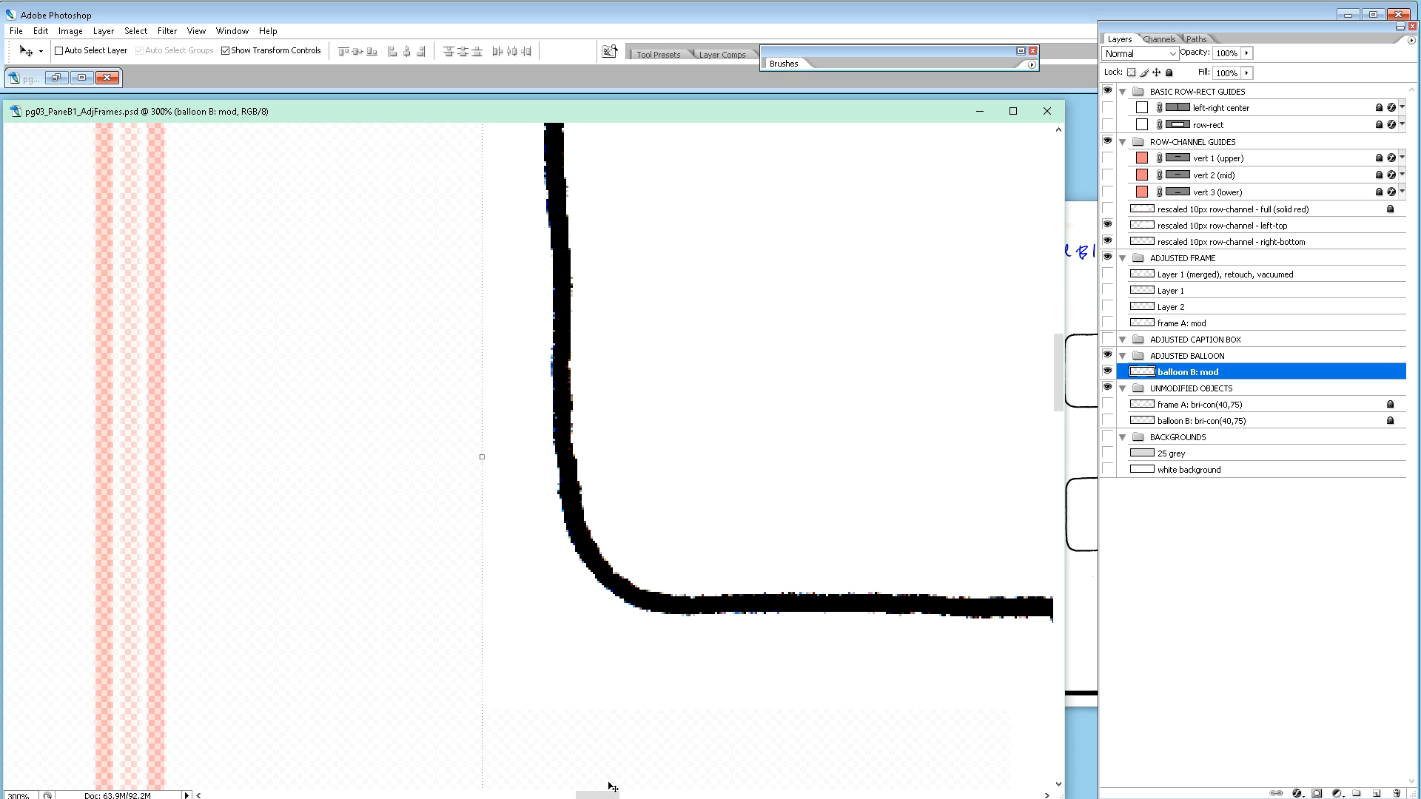
pyautogui.moveTo(613, 794); pyautogui.dragTo(643, 797)
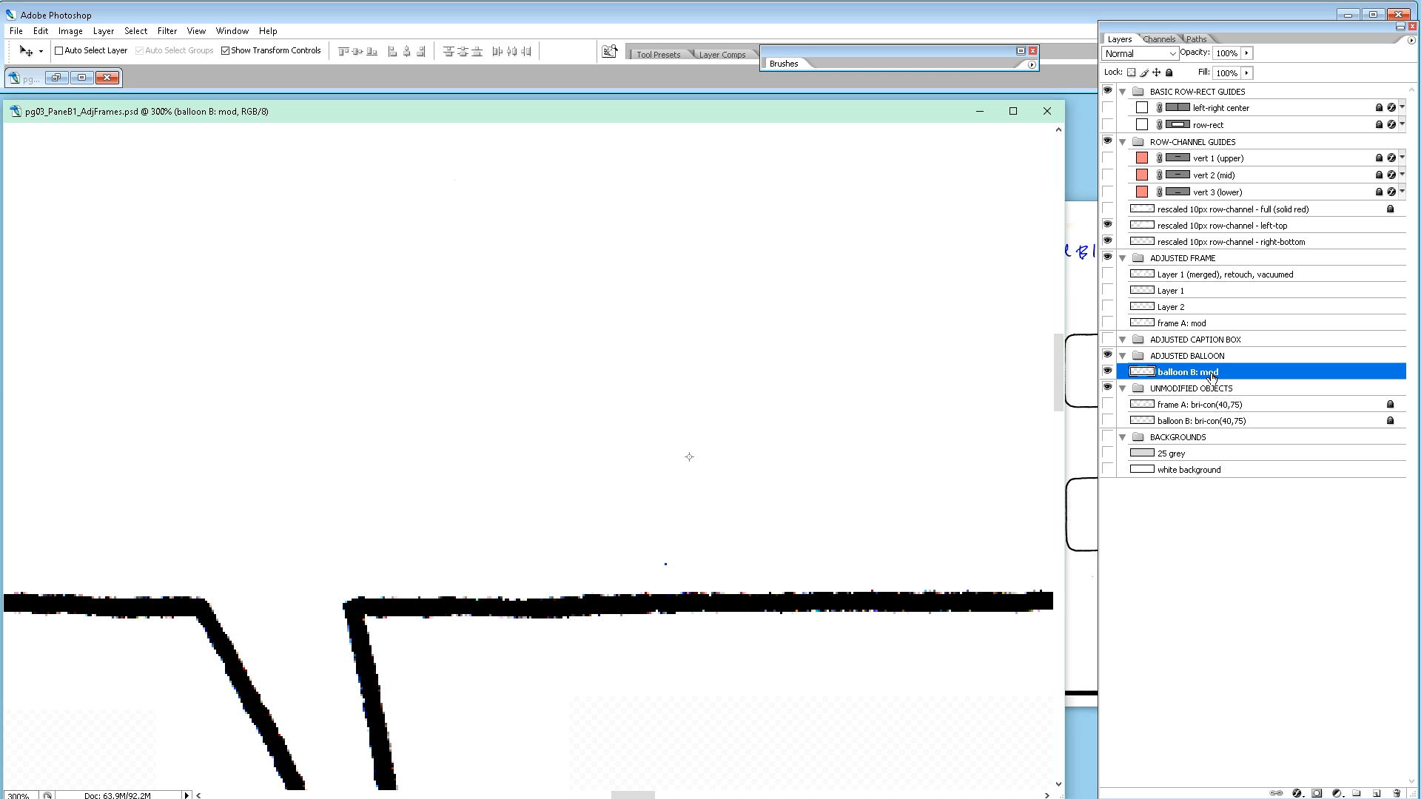
pyautogui.press('pageup')
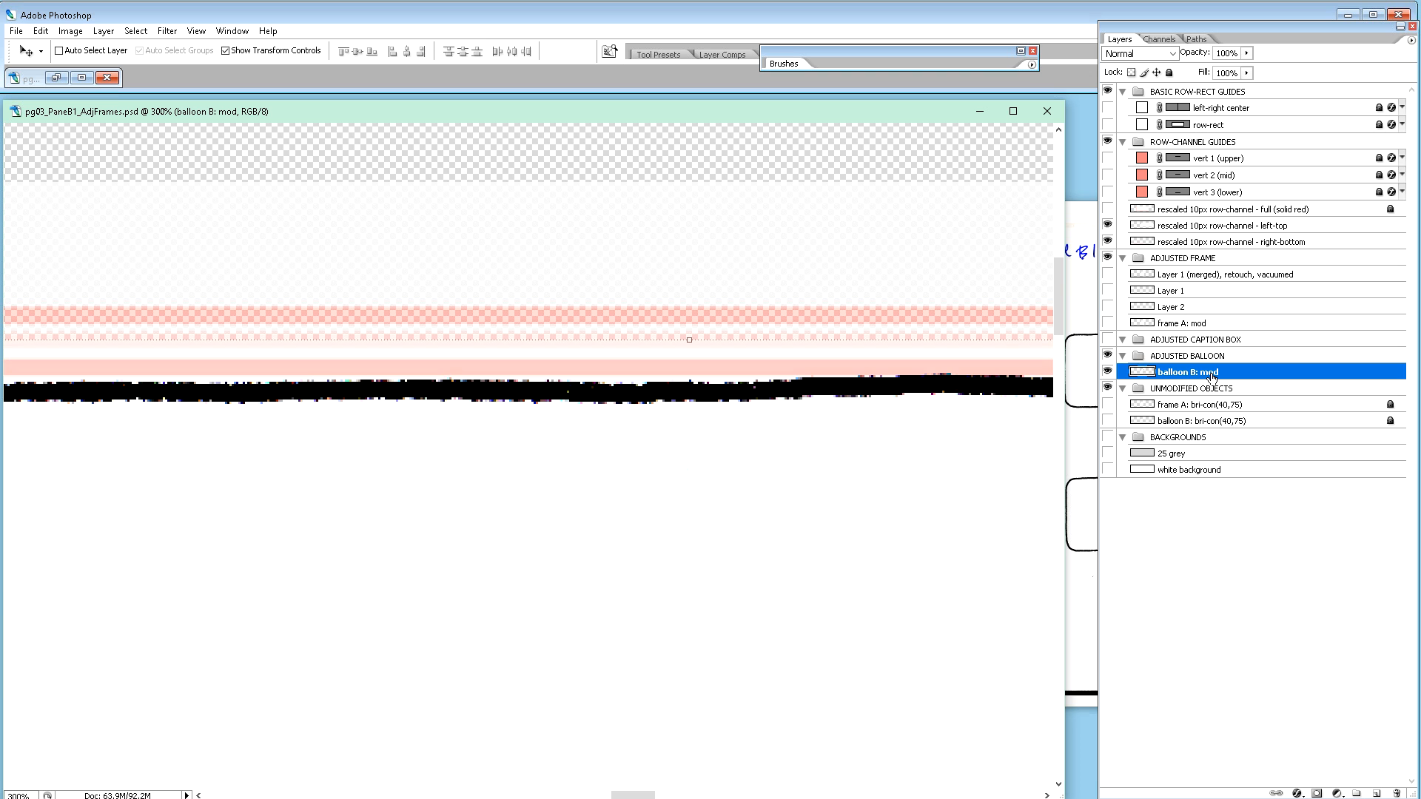
pyautogui.hotkey('ctrl', 'alt', '0')
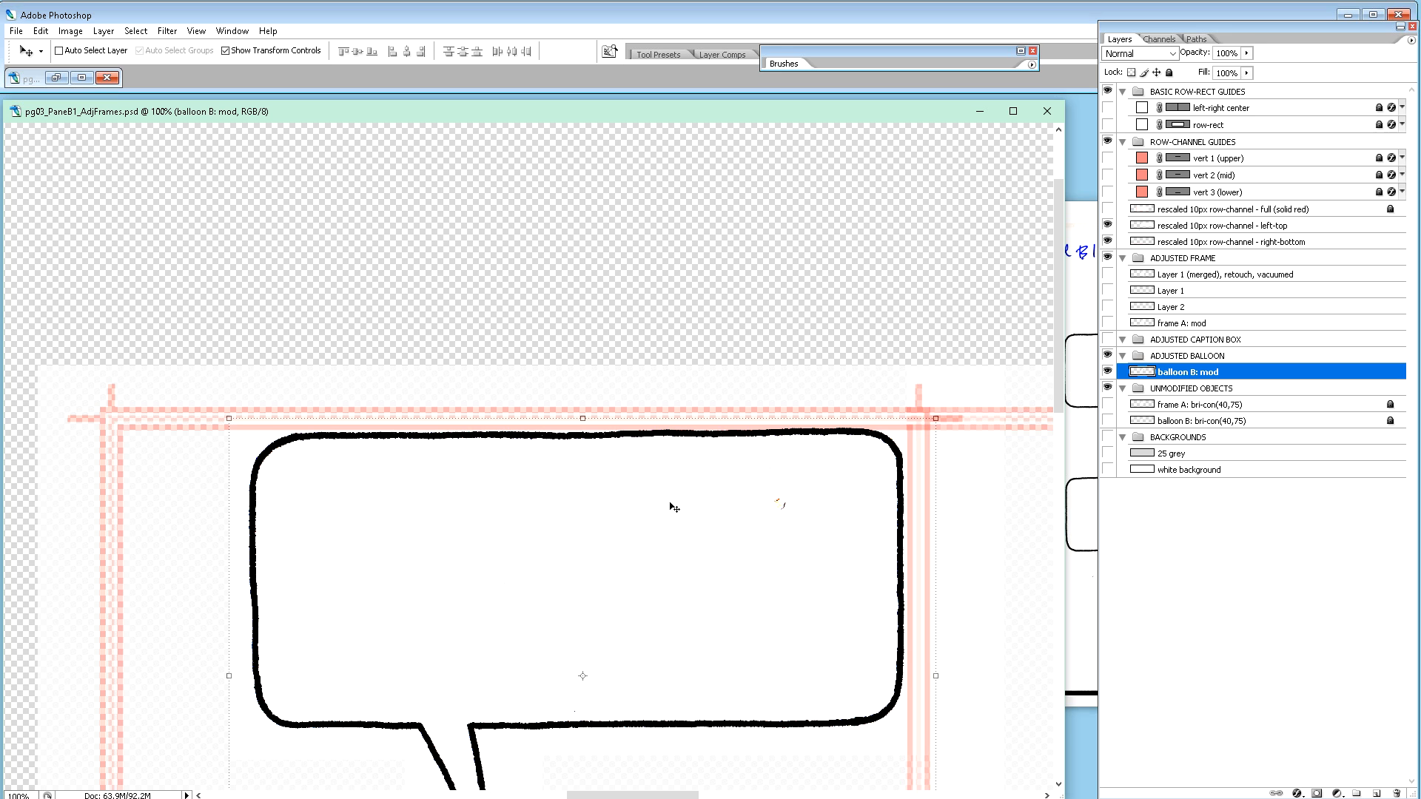
pyautogui.press('h')
pyautogui.moveTo(641, 527); pyautogui.dragTo(588, 496)
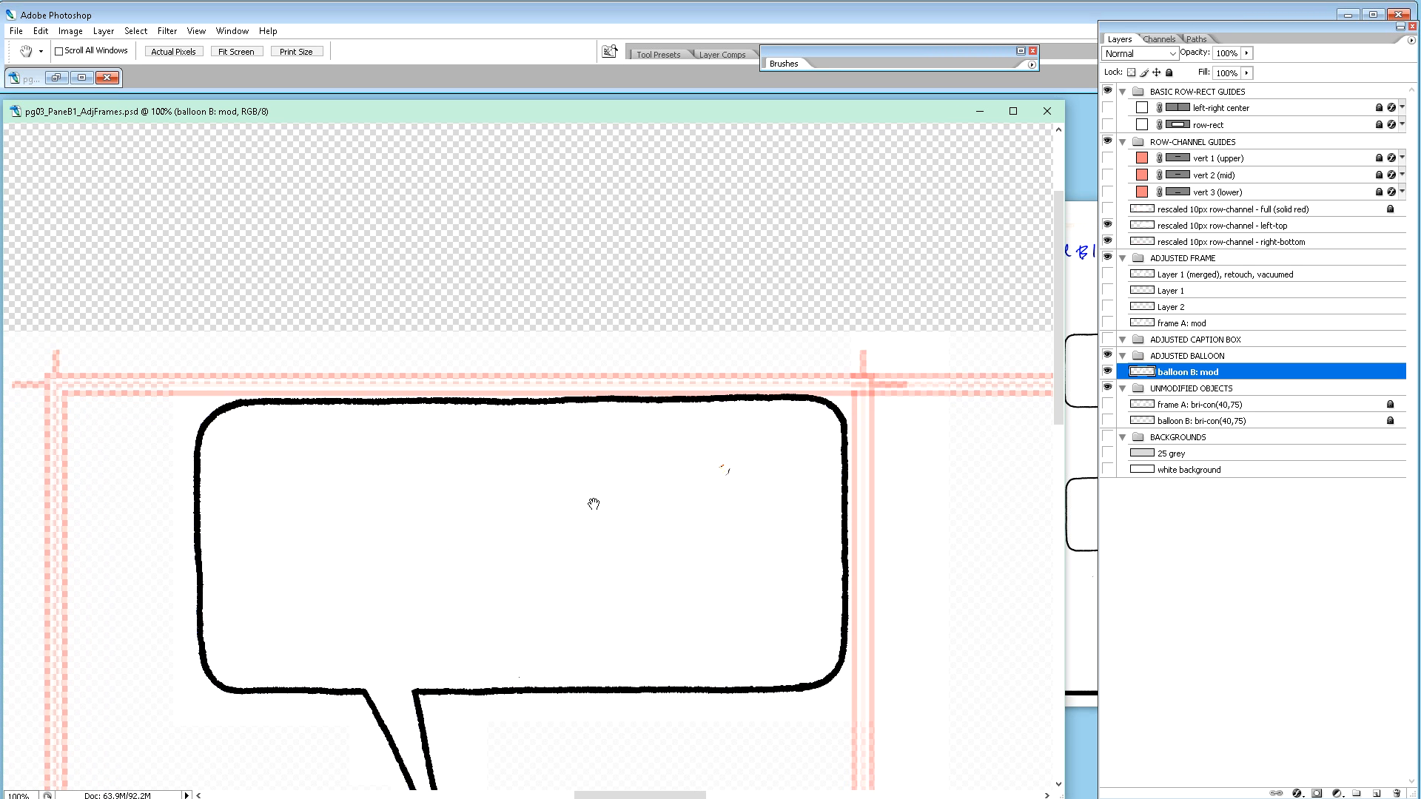
pyautogui.press('b')
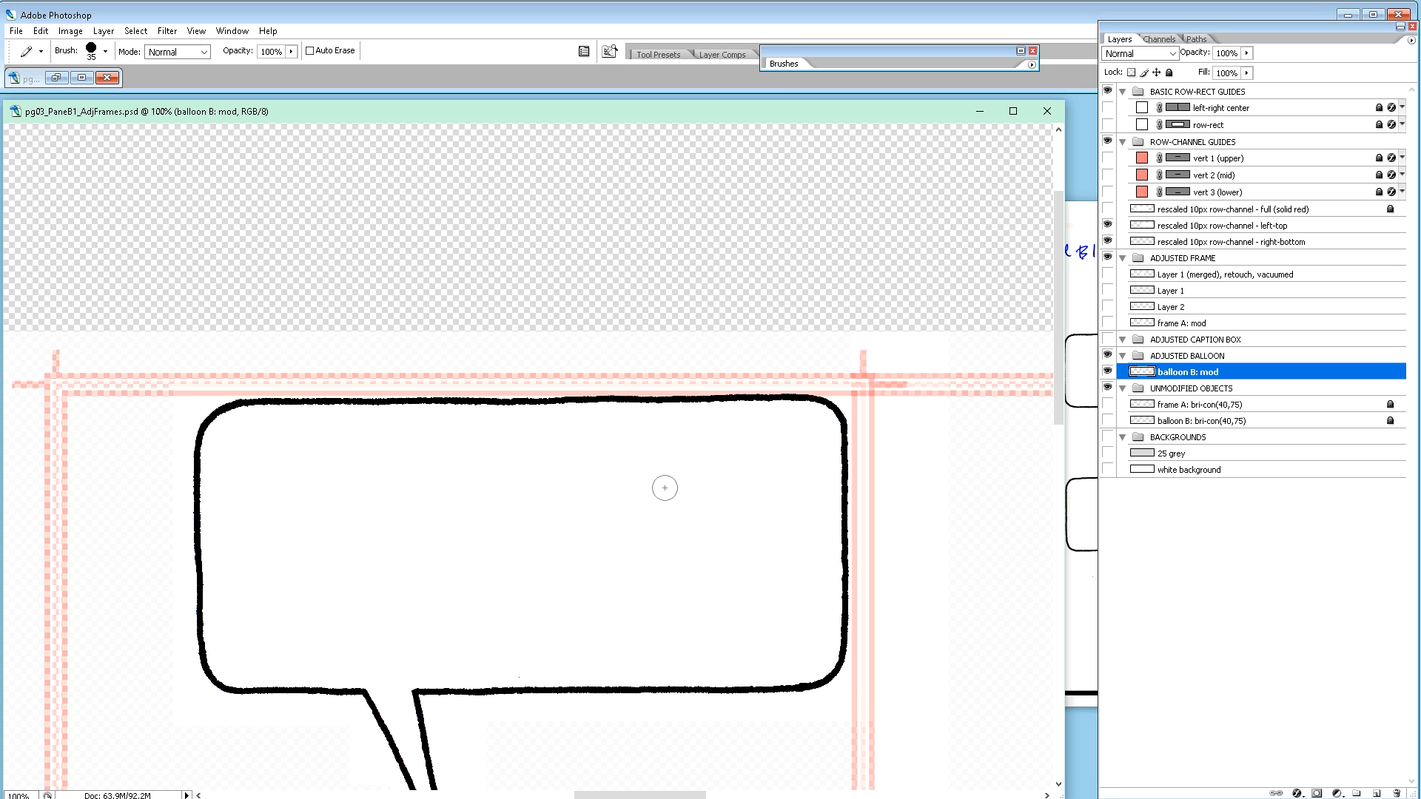
# Step: Hide the "rescaled 10px row-channel - right-bottom" and "rescaled 10px row-channel - left-top" guide layers
pyautogui.press('h')
pyautogui.moveTo(688, 459); pyautogui.dragTo(615, 368)
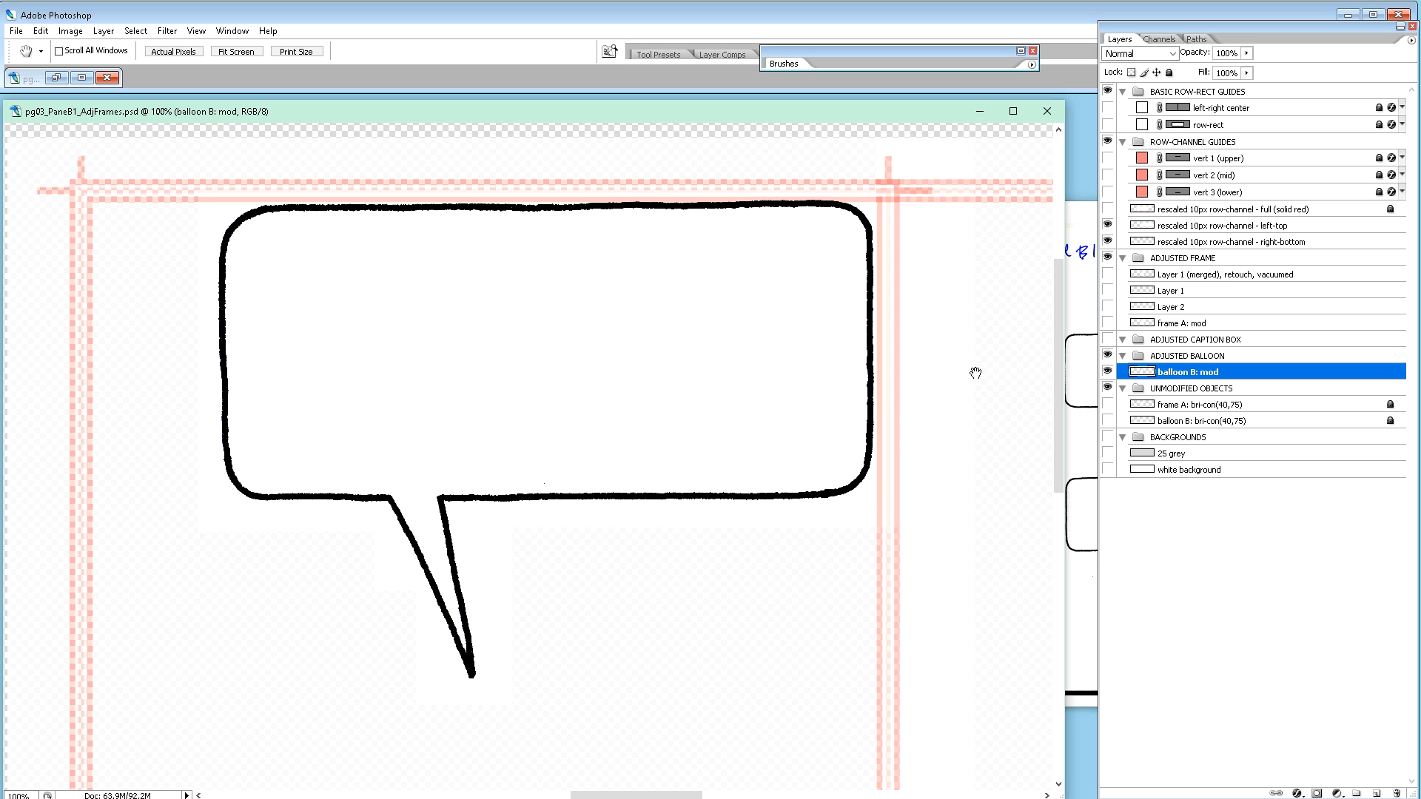
pyautogui.click(1107, 241)
pyautogui.click(1107, 227)
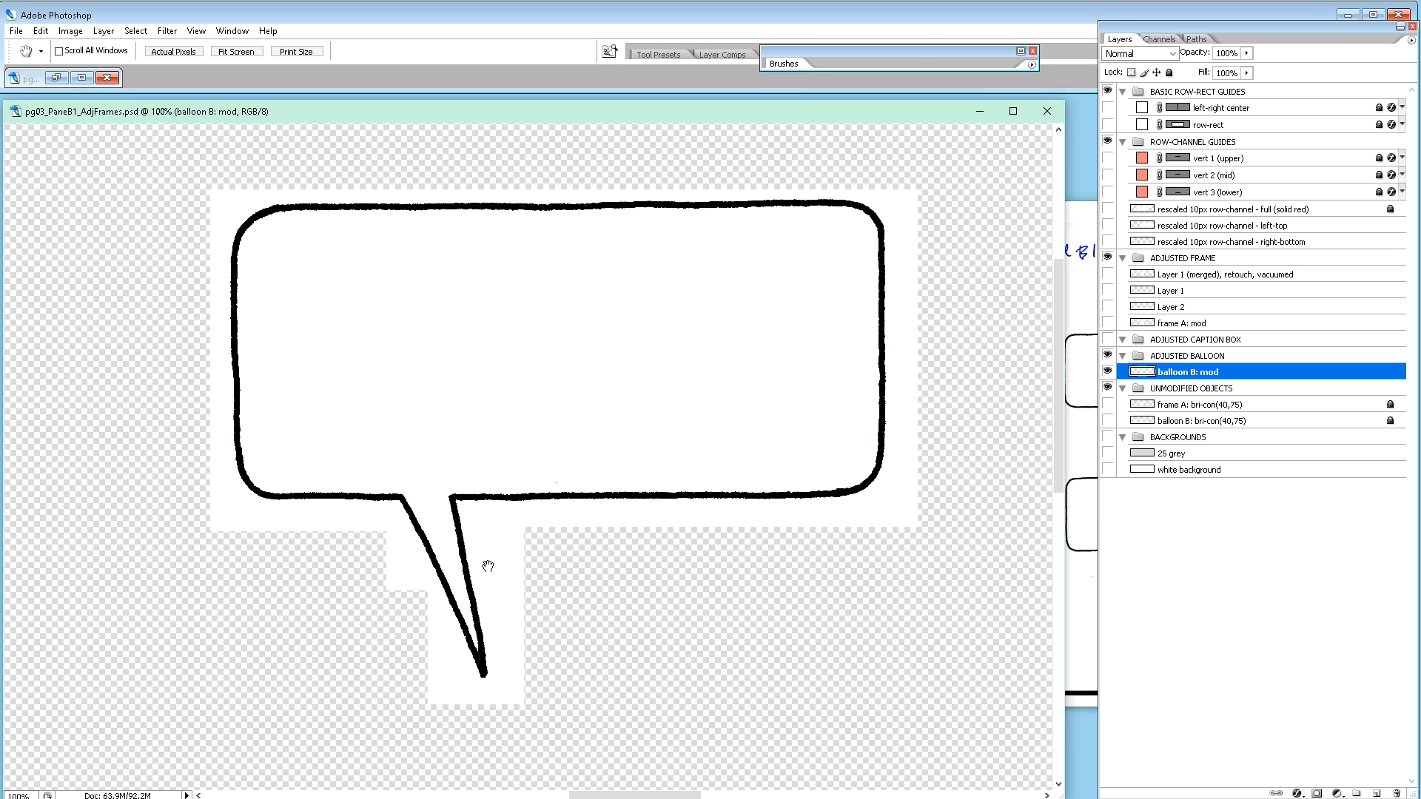
# Step: Paint out the tiny dot inside the balloon, just above its lower outline and right of the tail
pyautogui.moveTo(474, 568); pyautogui.dragTo(528, 580)
pyautogui.moveTo(441, 431)
pyautogui.mouseDown()
pyautogui.moveTo(502, 524)
pyautogui.moveTo(409, 469)
pyautogui.moveTo(420, 446)
pyautogui.mouseUp()
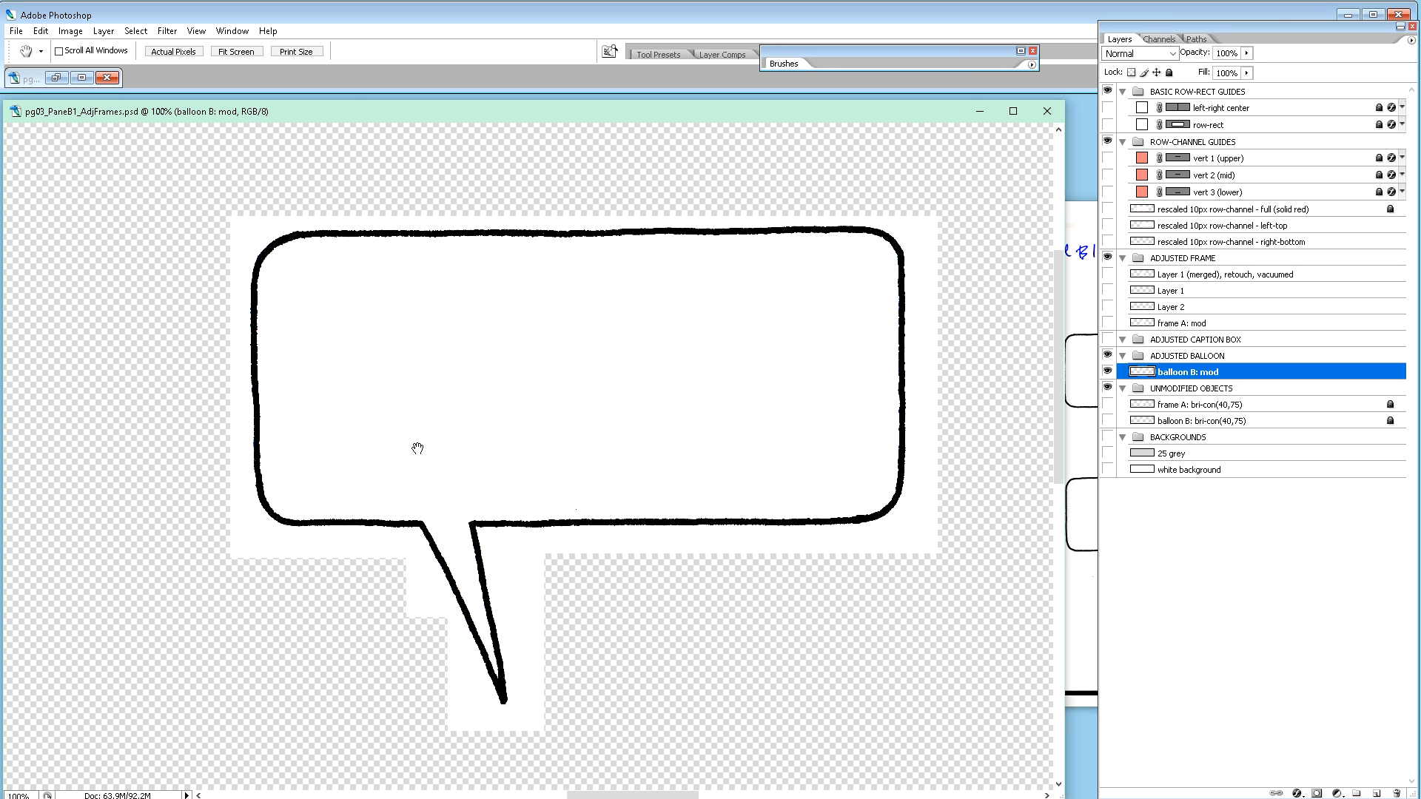
pyautogui.hotkey('ctrl', '+')
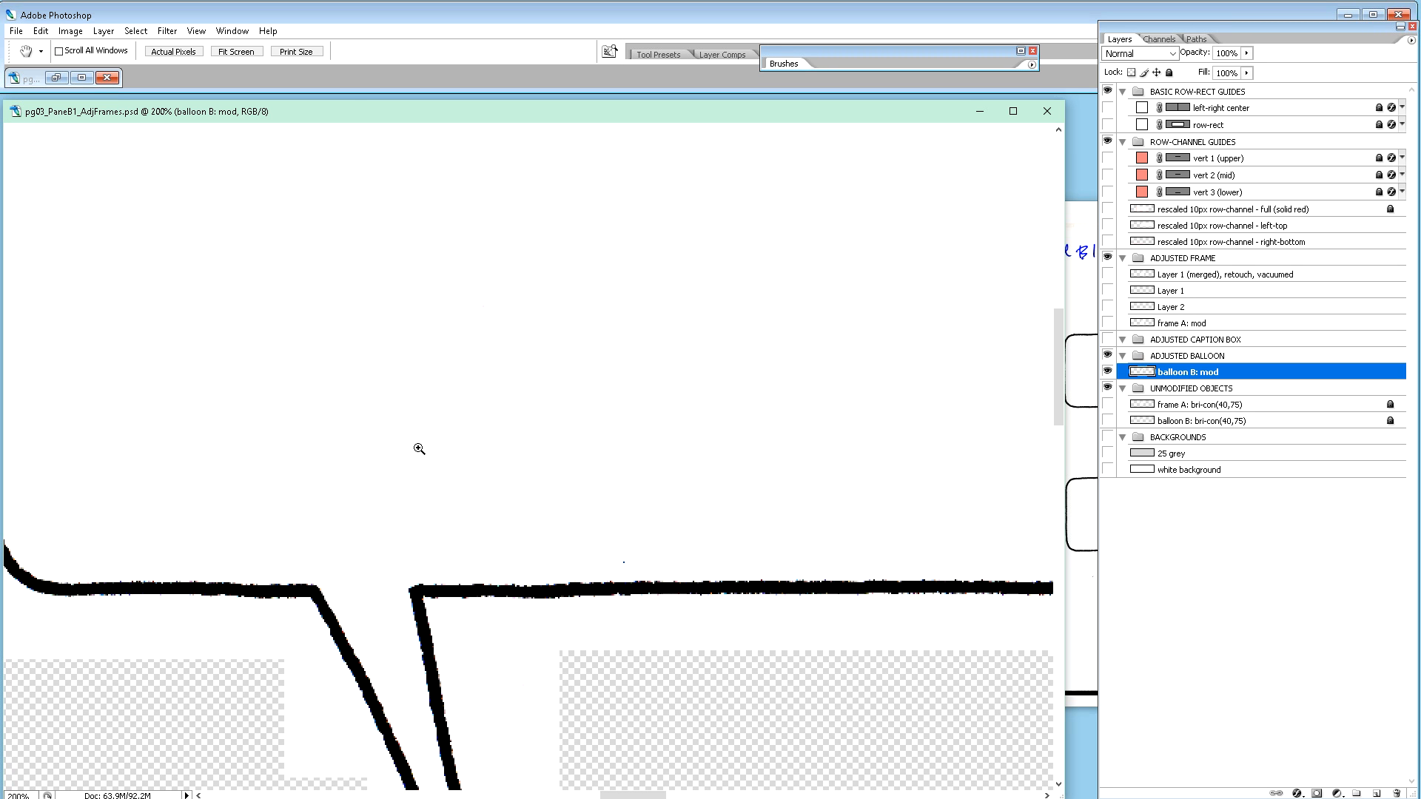
pyautogui.scroll(1, 647, 501)
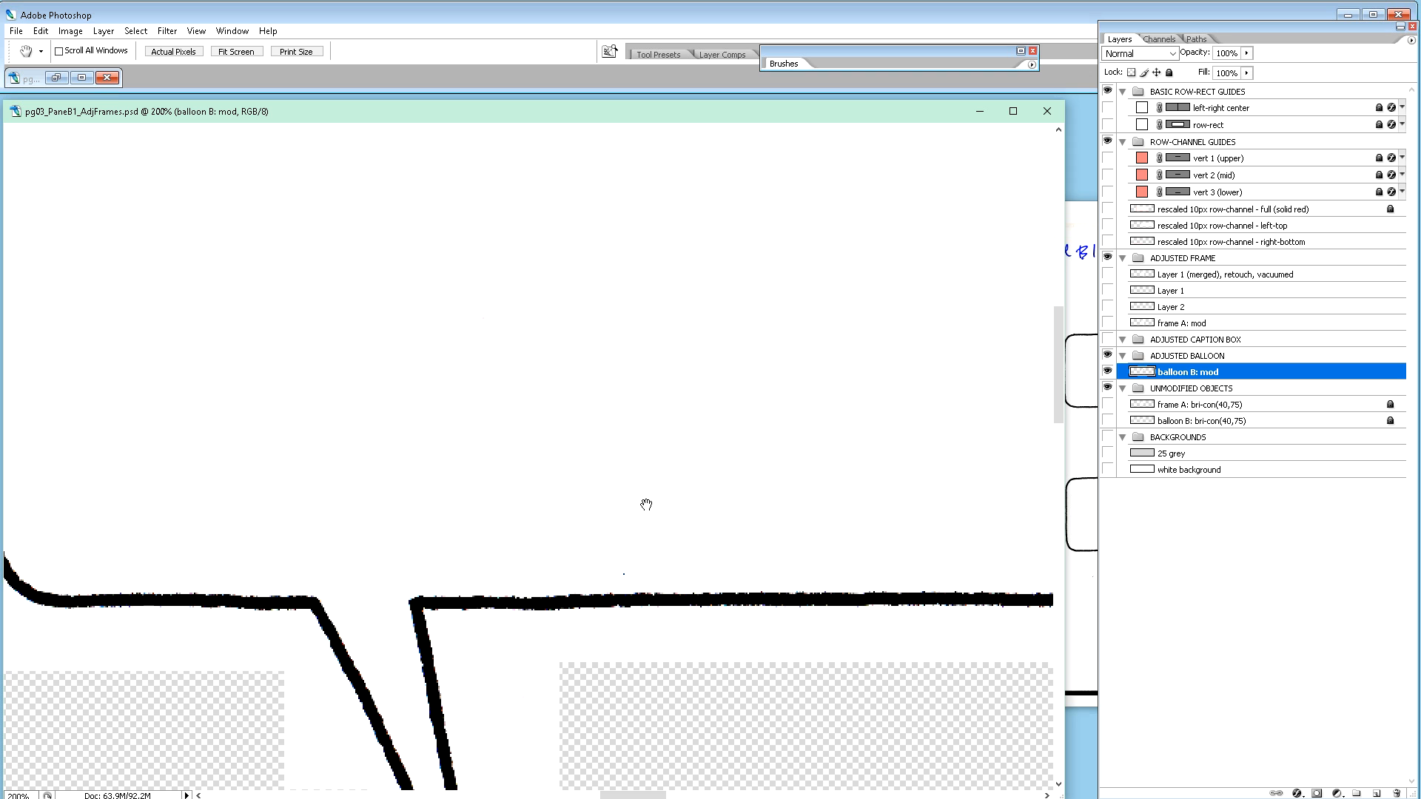
pyautogui.scroll(-3, 639, 534)
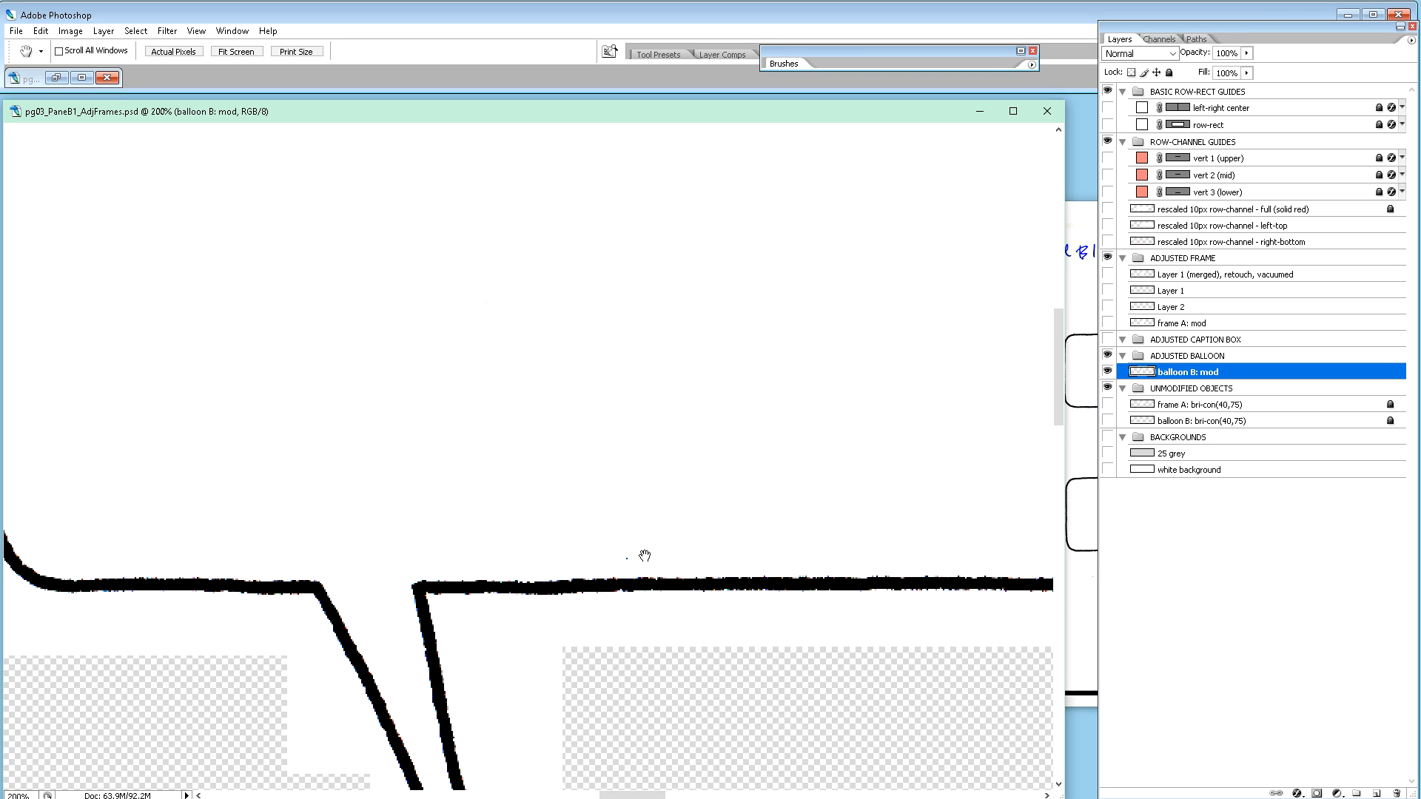
pyautogui.moveTo(642, 531); pyautogui.dragTo(647, 514)
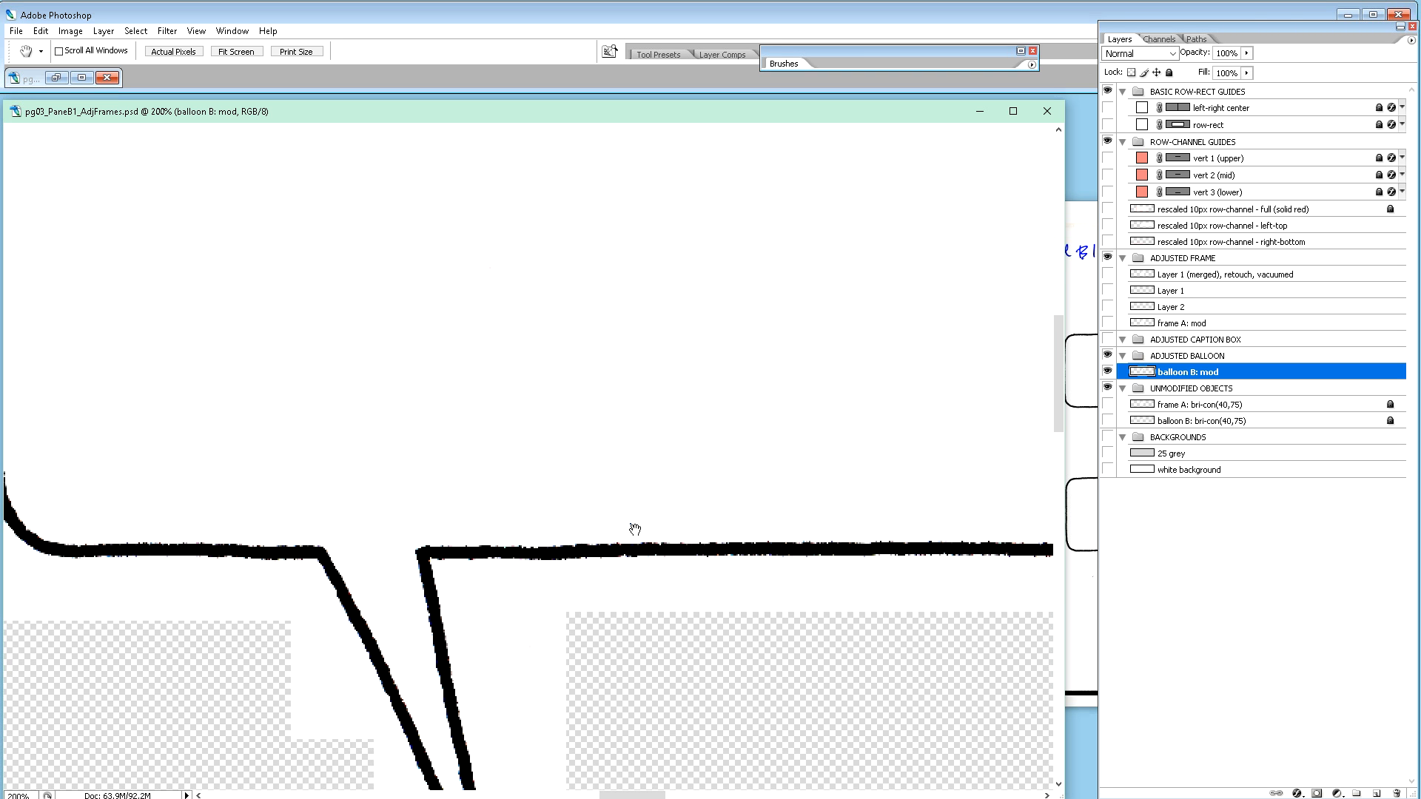
pyautogui.press('b')
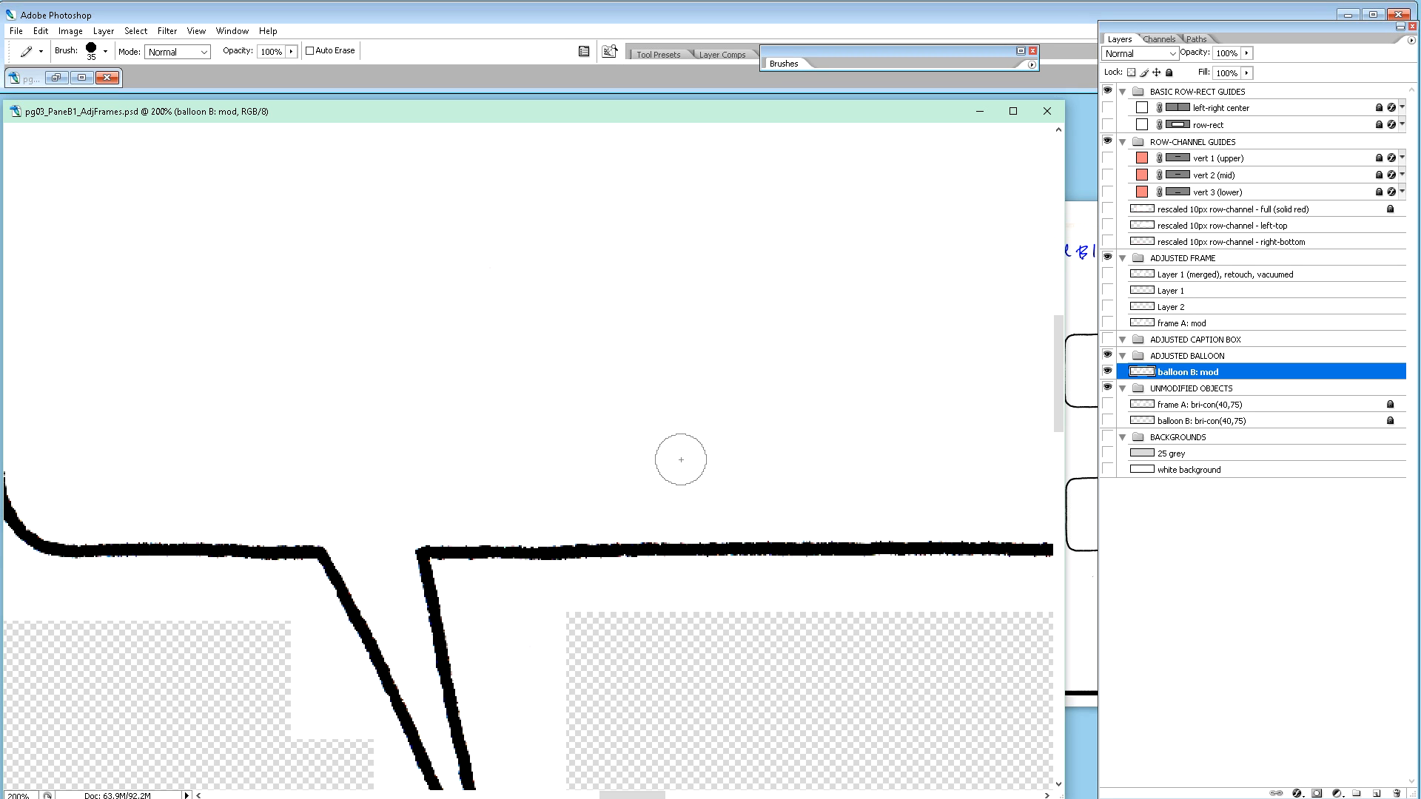
# Step: Inspect the balloon's interior at 200% from side to side for remaining stray specks
pyautogui.press('h')
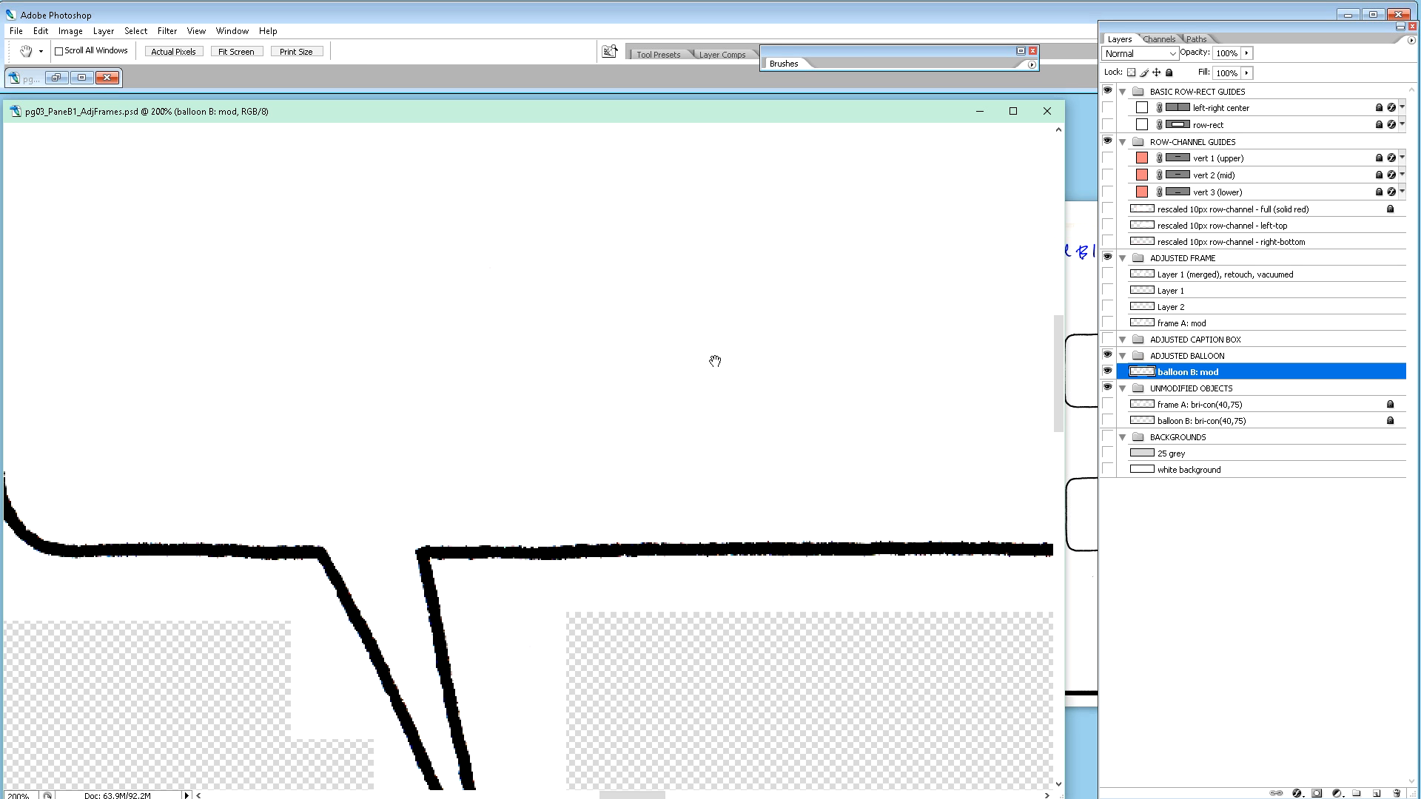
pyautogui.moveTo(710, 348); pyautogui.dragTo(770, 430)
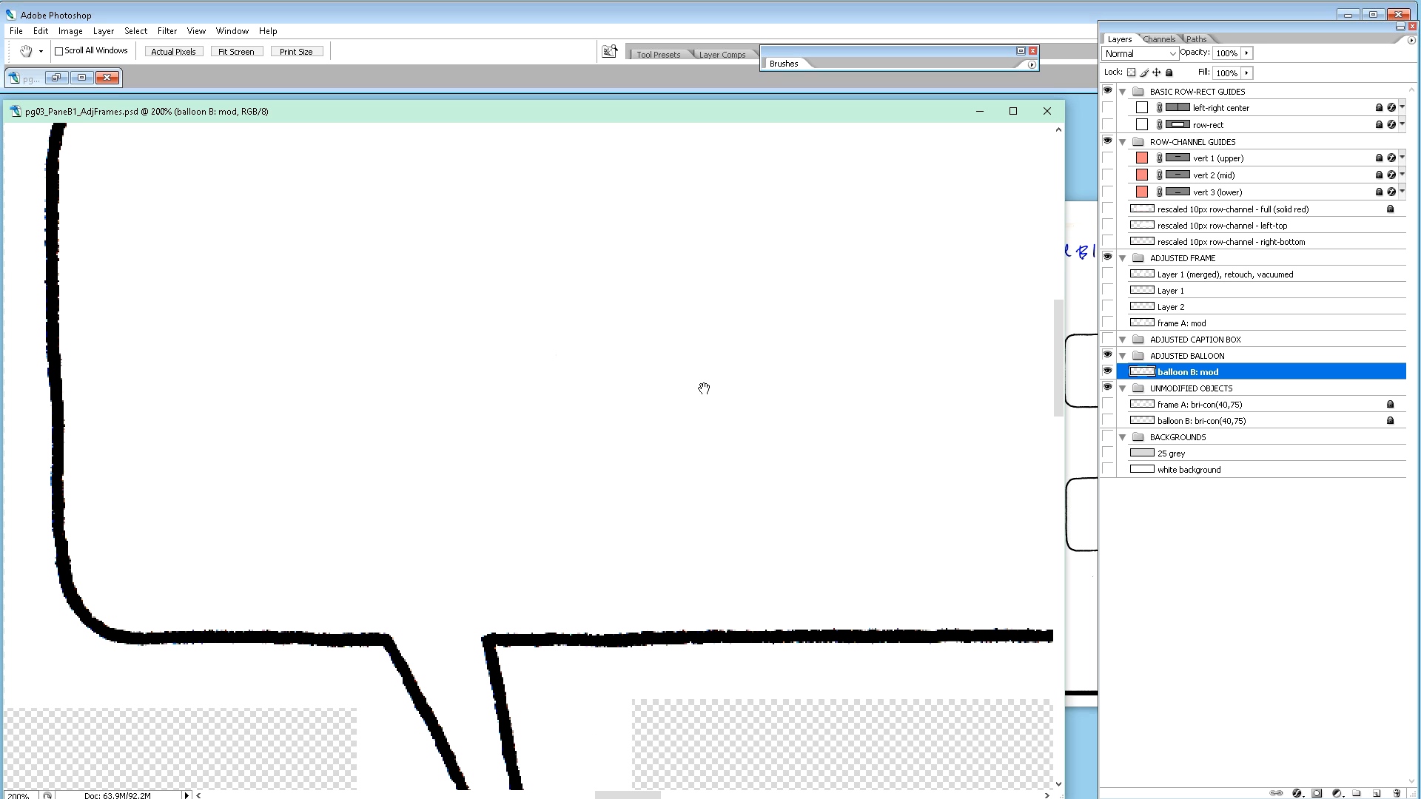
pyautogui.moveTo(681, 388)
pyautogui.mouseDown()
pyautogui.moveTo(694, 394)
pyautogui.moveTo(678, 390)
pyautogui.moveTo(680, 415)
pyautogui.mouseUp()
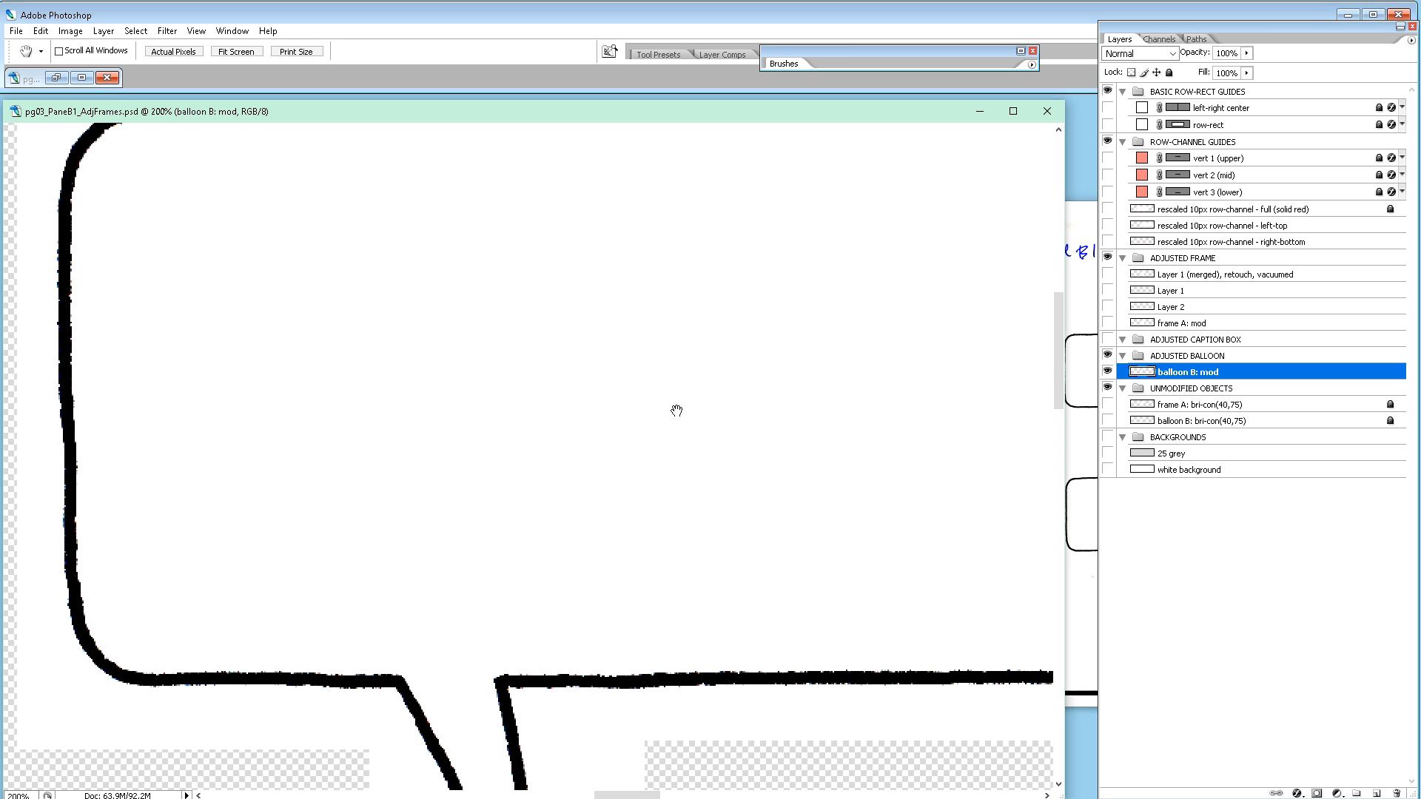
pyautogui.moveTo(673, 398); pyautogui.dragTo(650, 430)
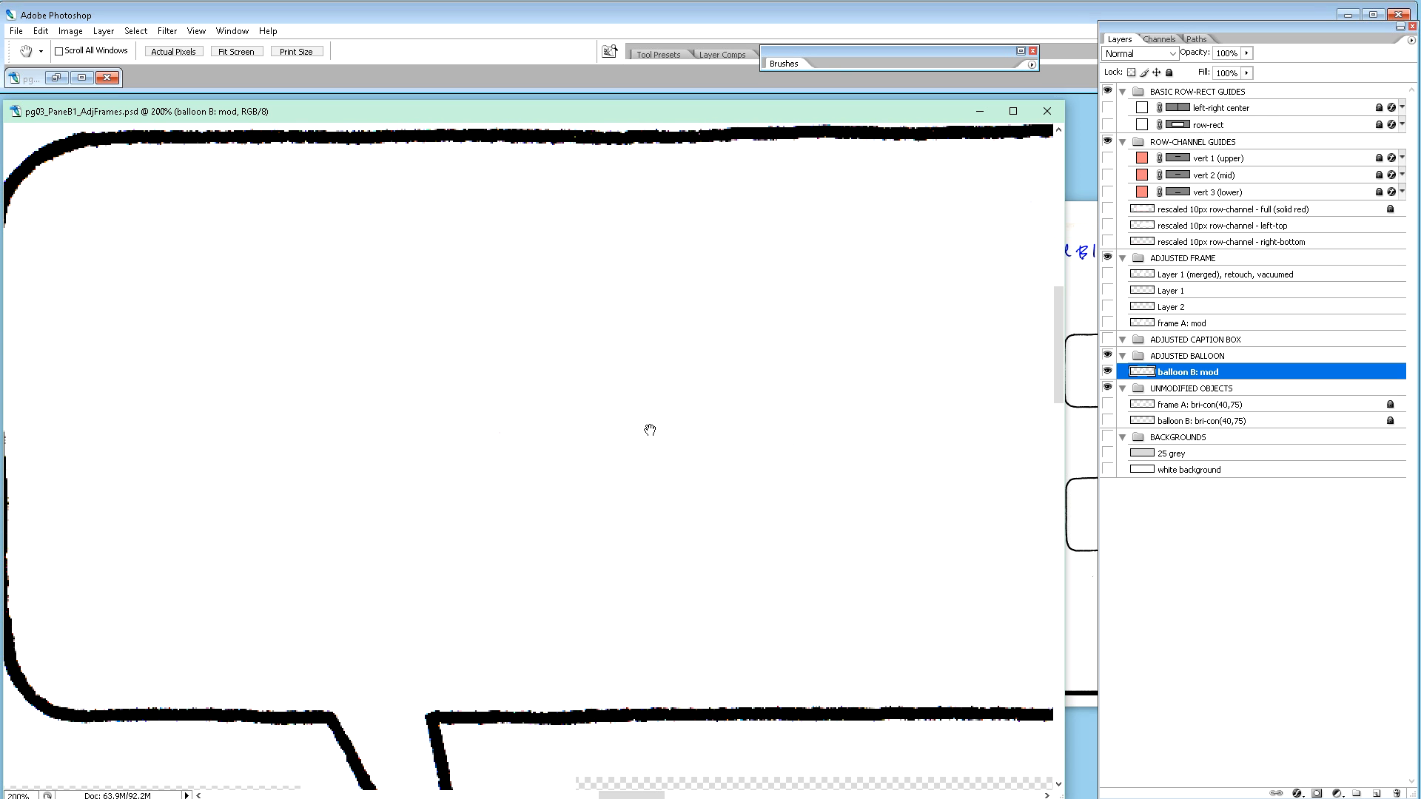
pyautogui.moveTo(650, 429); pyautogui.dragTo(580, 418)
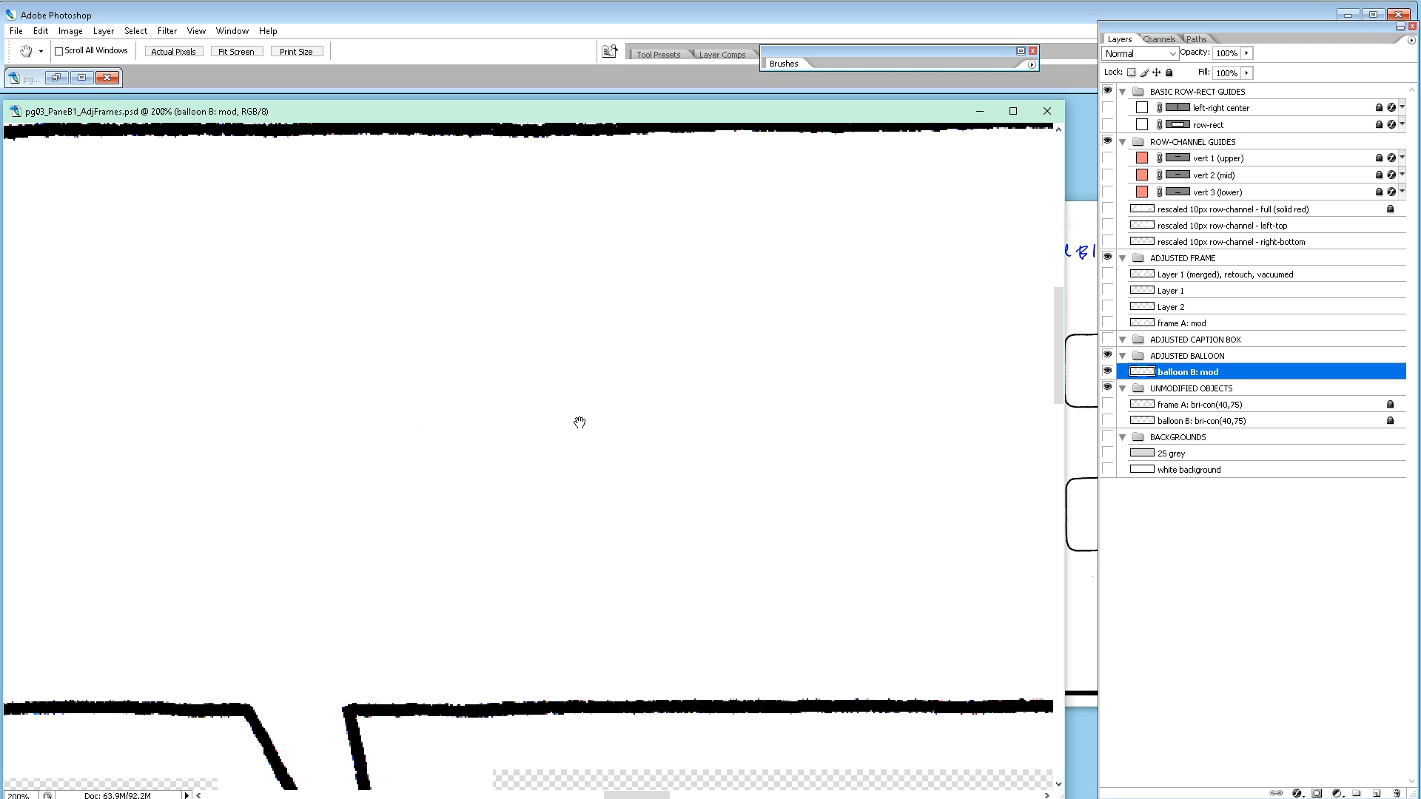
pyautogui.moveTo(666, 425); pyautogui.dragTo(496, 446)
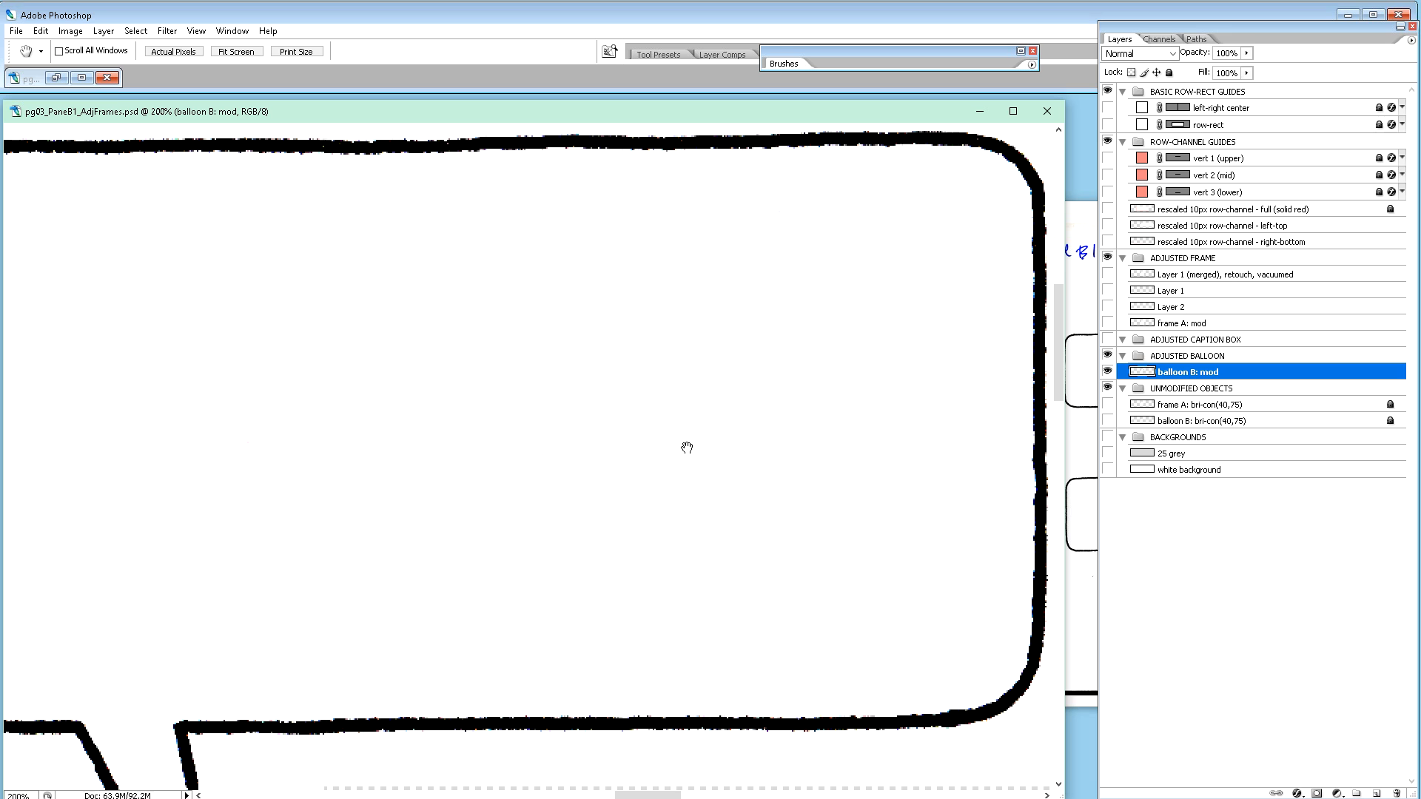
pyautogui.press('b')
pyautogui.press('h')
pyautogui.press('b')
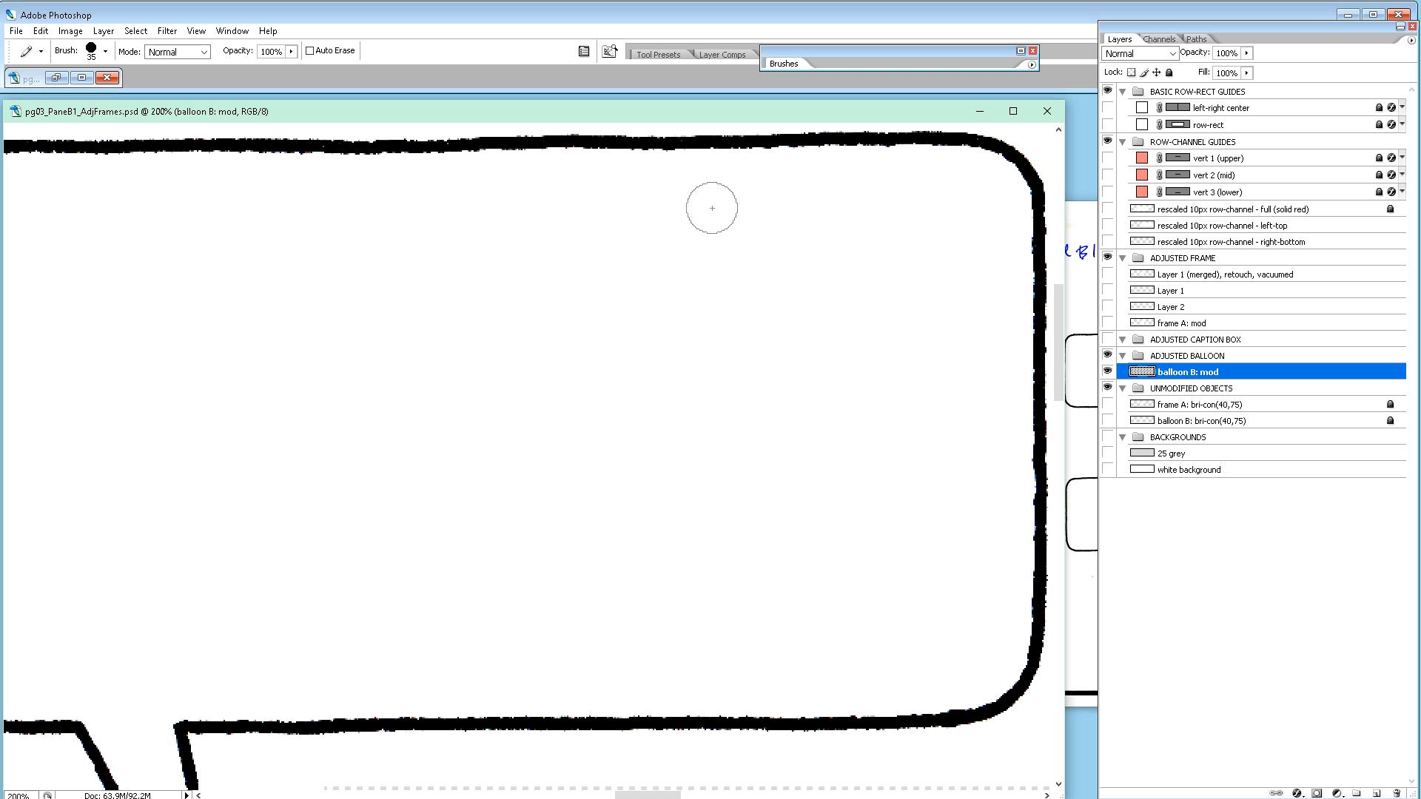
pyautogui.scroll(2, 845, 361)
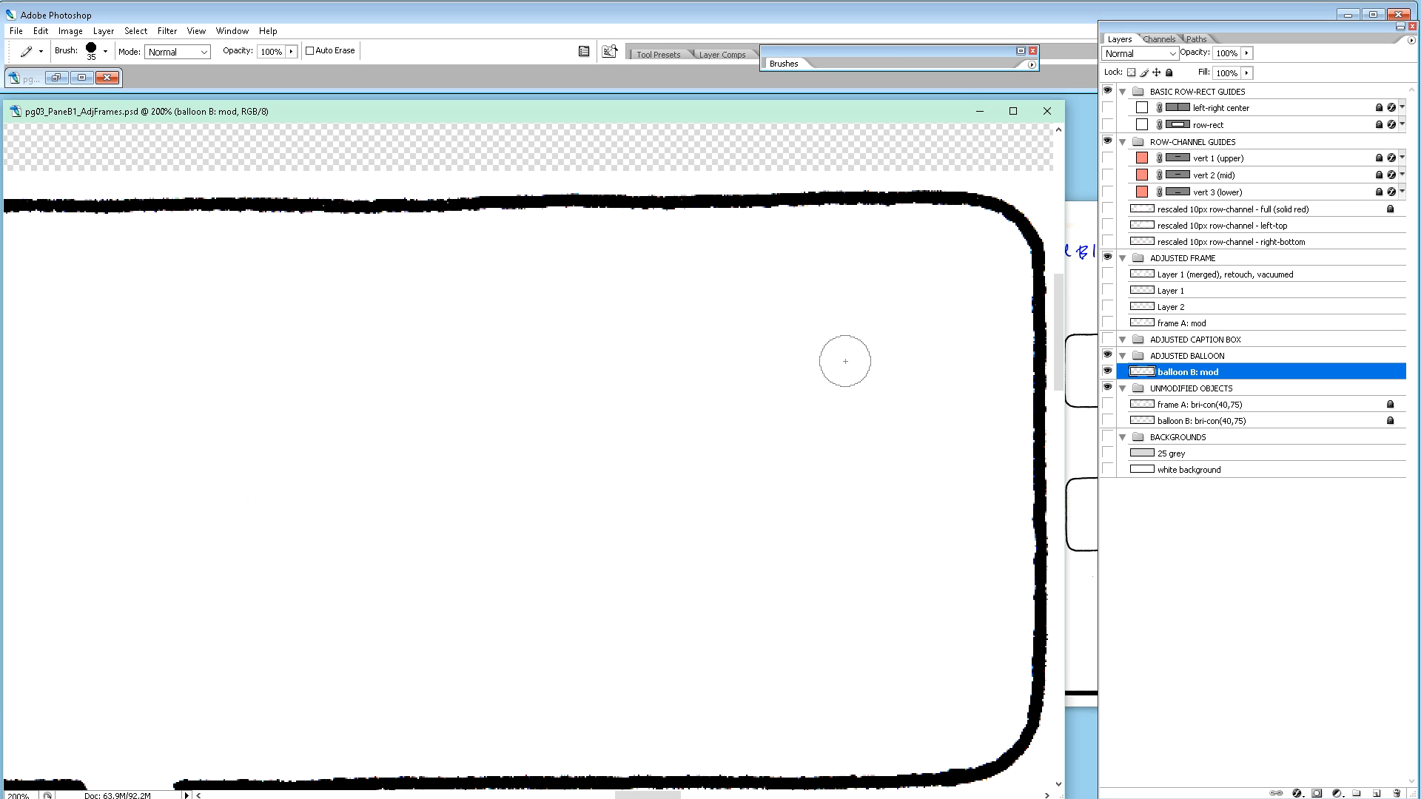
pyautogui.press('h')
pyautogui.moveTo(498, 435)
pyautogui.mouseDown()
pyautogui.moveTo(622, 463)
pyautogui.moveTo(761, 459)
pyautogui.moveTo(758, 423)
pyautogui.mouseUp()
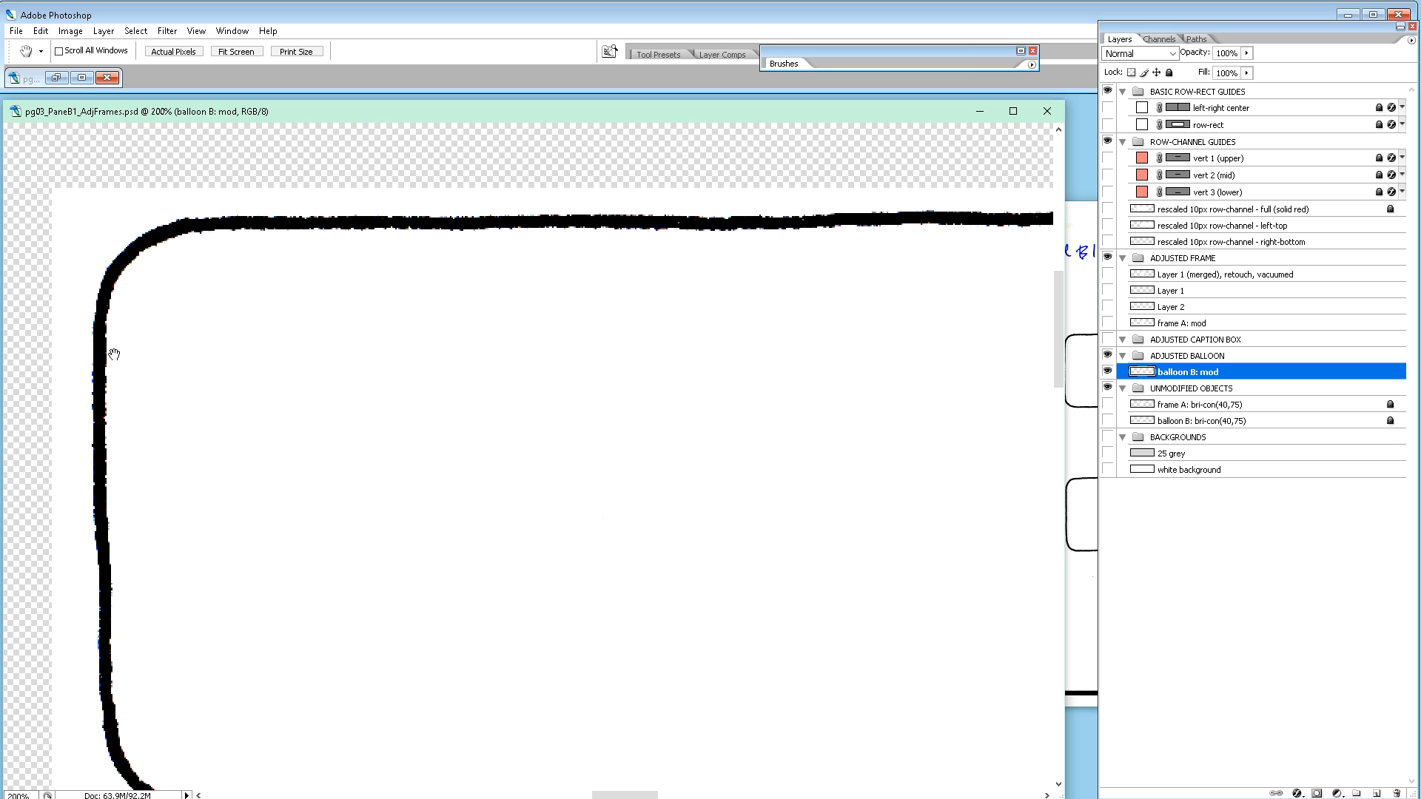
# Step: Examine the white margin around the balloon's left side, tail, lower outline and right side for stray marks
pyautogui.scroll(-5, 121, 327)
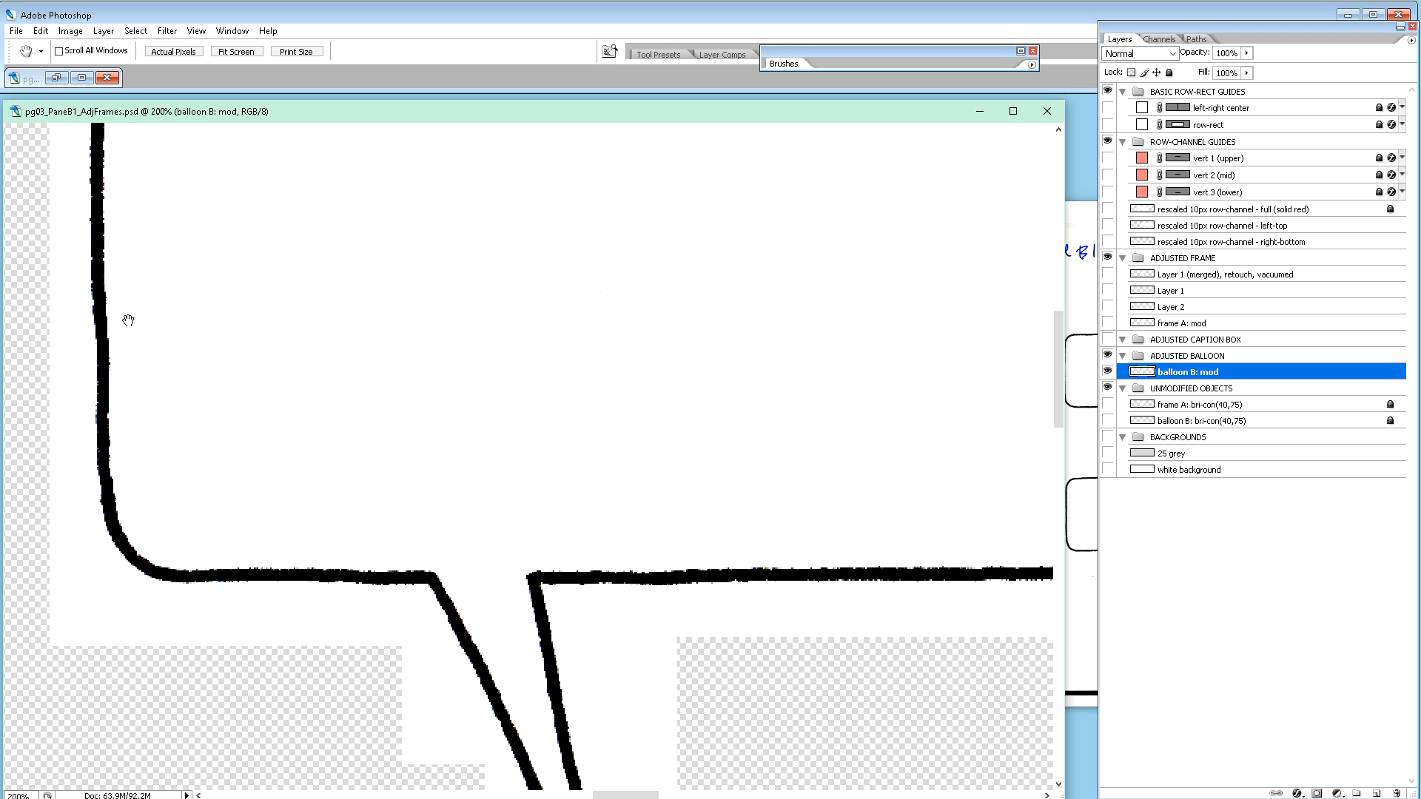
pyautogui.moveTo(178, 543); pyautogui.dragTo(138, 446)
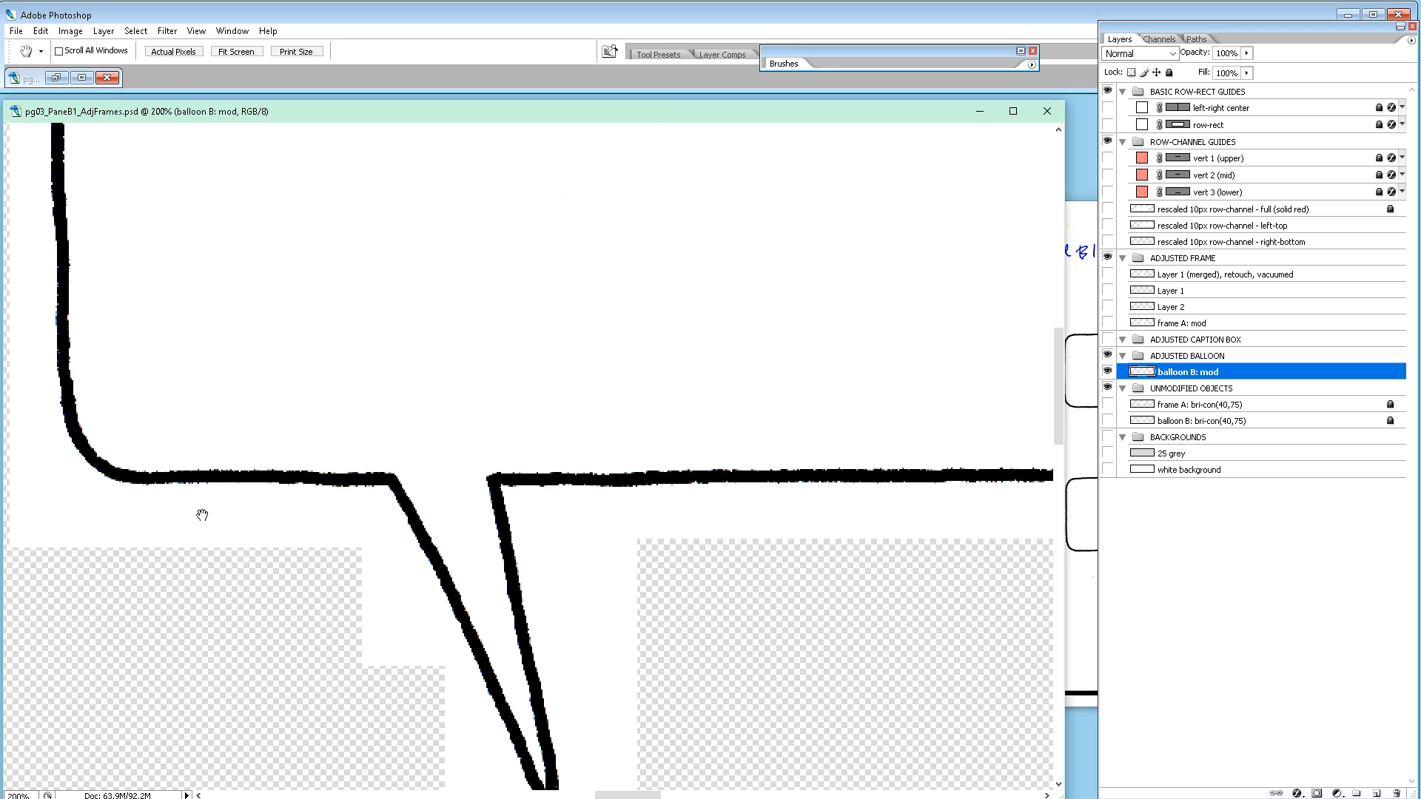
pyautogui.moveTo(420, 678); pyautogui.dragTo(266, 578)
pyautogui.moveTo(679, 430); pyautogui.dragTo(482, 440)
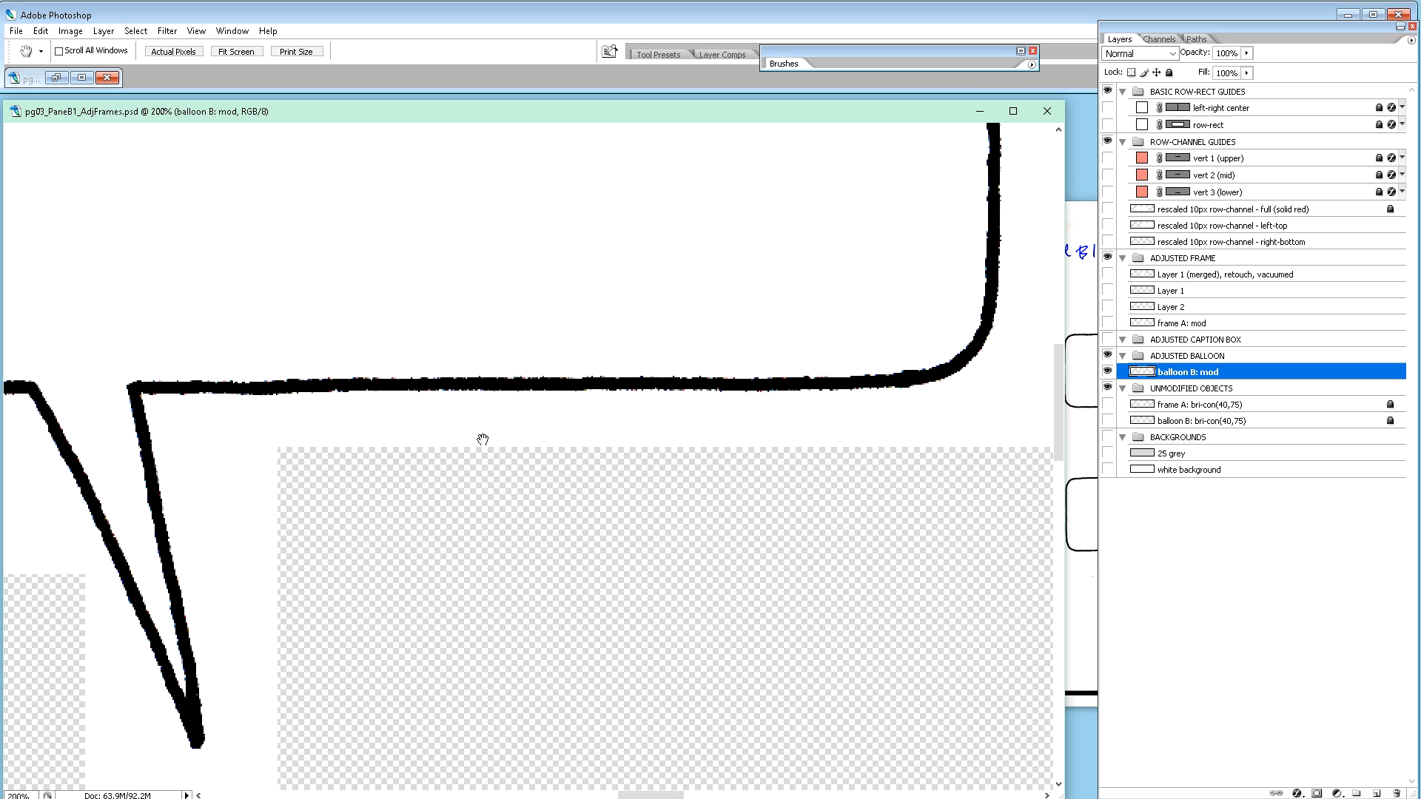
pyautogui.moveTo(739, 439); pyautogui.dragTo(570, 456)
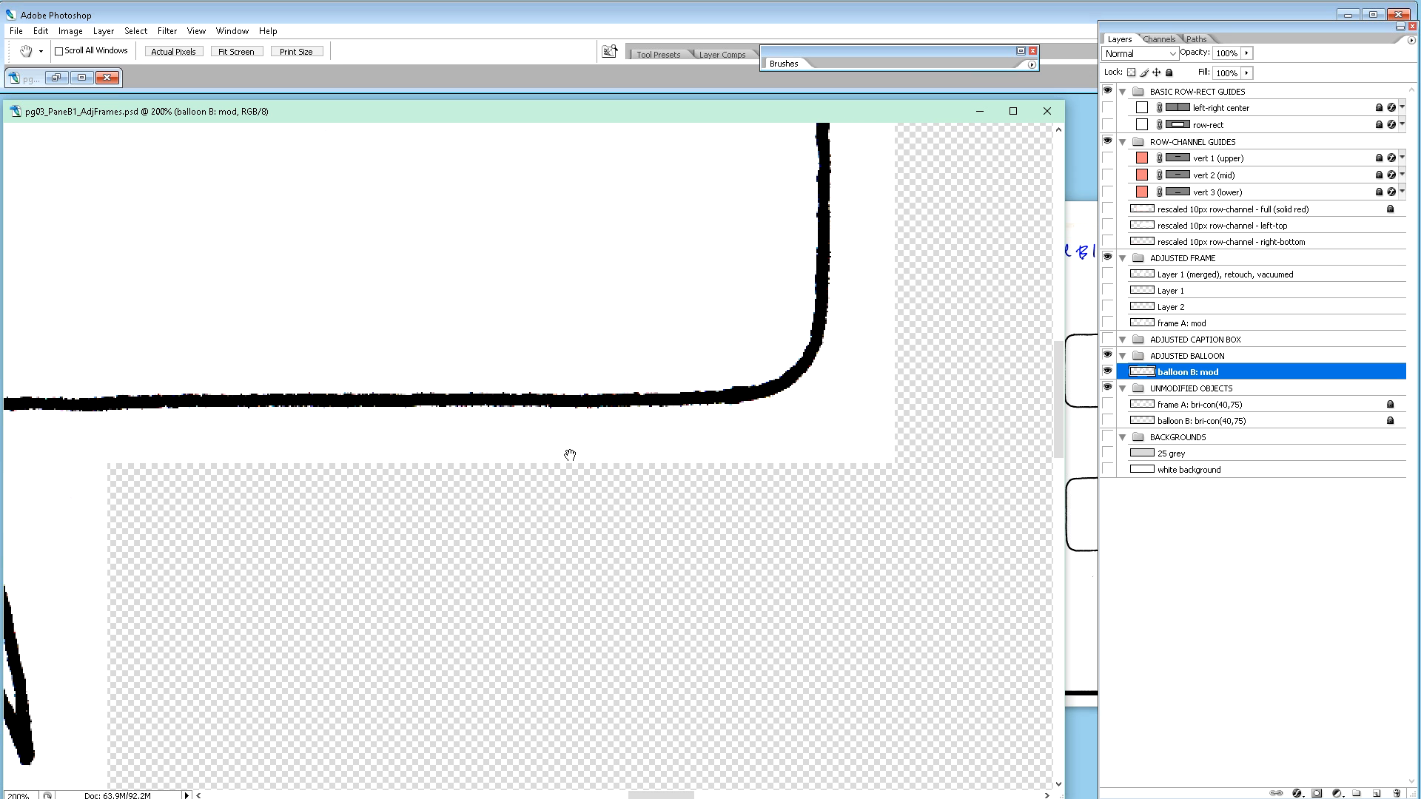
pyautogui.moveTo(789, 447); pyautogui.dragTo(732, 755)
pyautogui.moveTo(792, 697); pyautogui.dragTo(787, 762)
pyautogui.moveTo(793, 469); pyautogui.dragTo(890, 449)
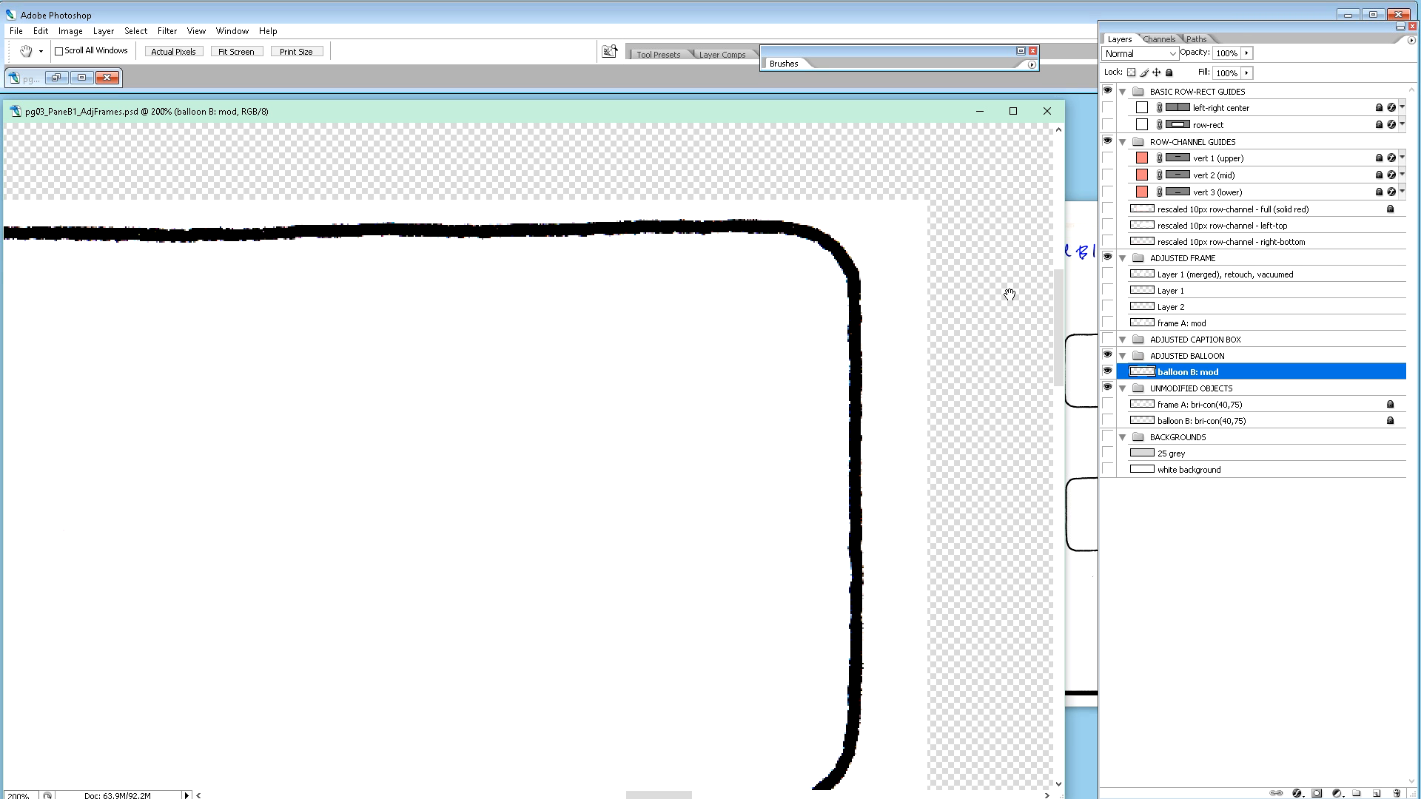
# Step: Rename the layer "balloon B: mod" as "balloon B: vacuumed"
pyautogui.doubleClick(1216, 376)
pyautogui.doubleClick(1207, 373)
pyautogui.write('vacuume')
pyautogui.press('Return')
# Step: Move the panel B1 document out of the way and bring the Untitled-2 scan of balloons A to D into view
pyautogui.moveTo(734, 113); pyautogui.dragTo(687, 391)
pyautogui.moveTo(925, 219); pyautogui.dragTo(527, 181)
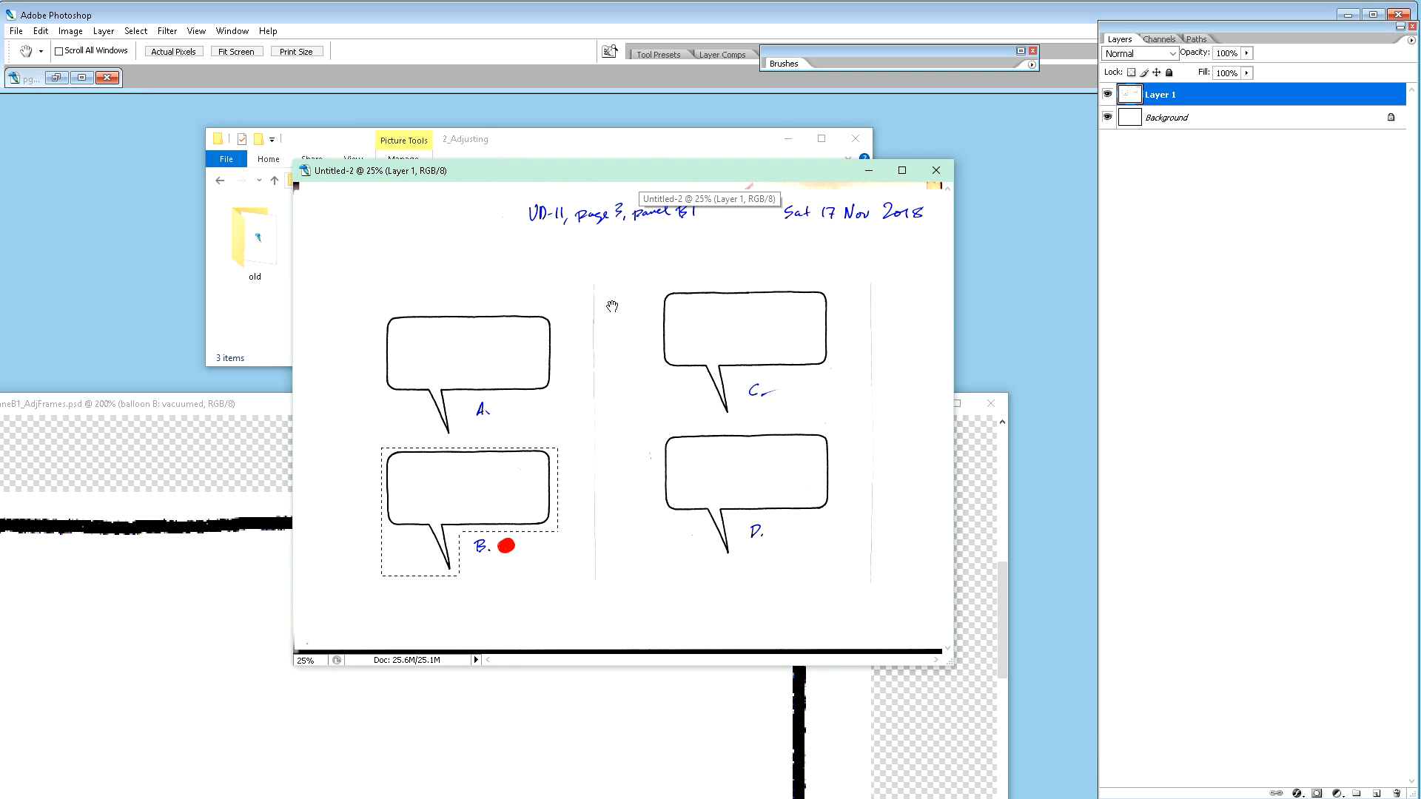
# Step: Close the Untitled-2 balloon scan without saving, and clear the 2_Adjusting folder and panel B1 document windows out of the way
pyautogui.click(936, 170)
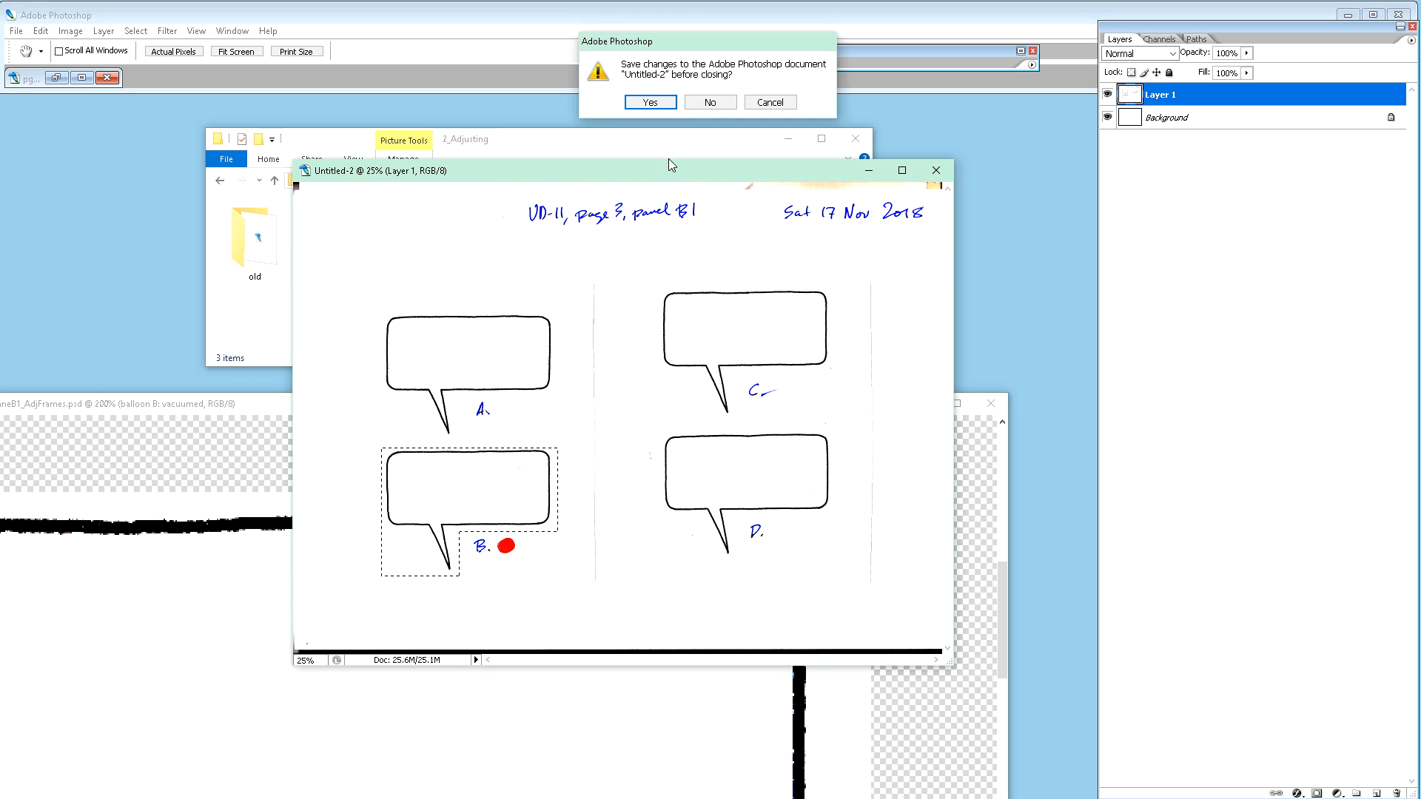
pyautogui.click(708, 104)
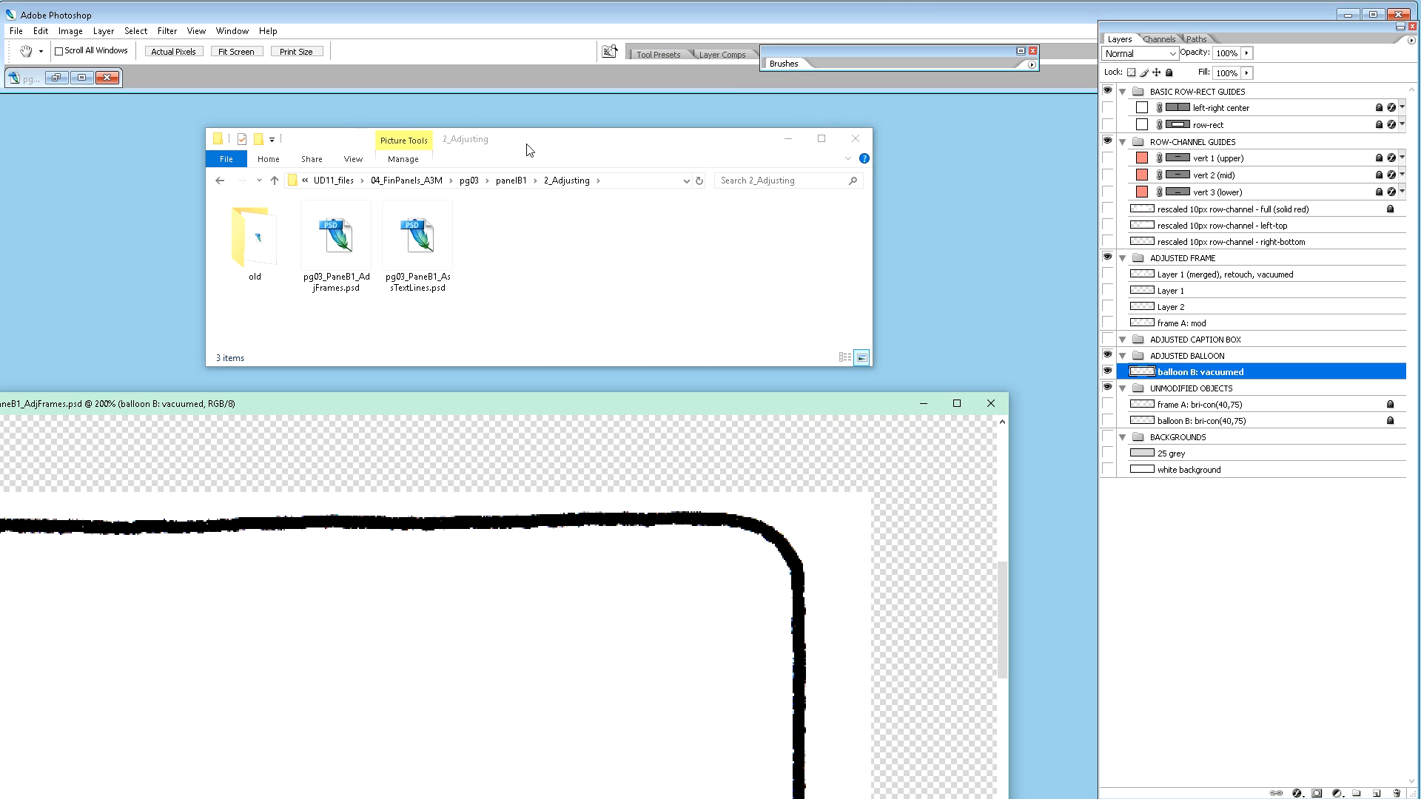
pyautogui.moveTo(529, 149); pyautogui.dragTo(0, 45)
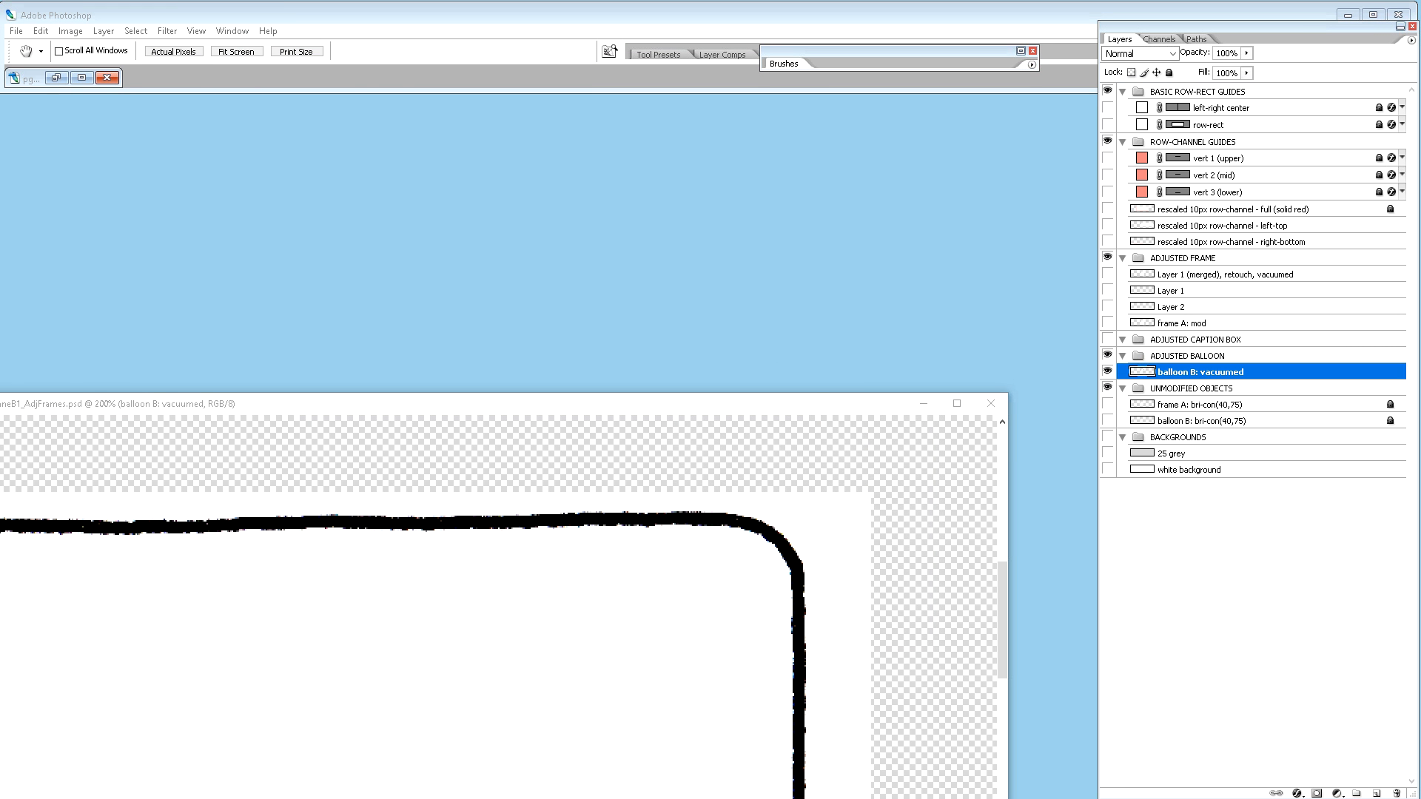
pyautogui.moveTo(288, 406); pyautogui.dragTo(757, 328)
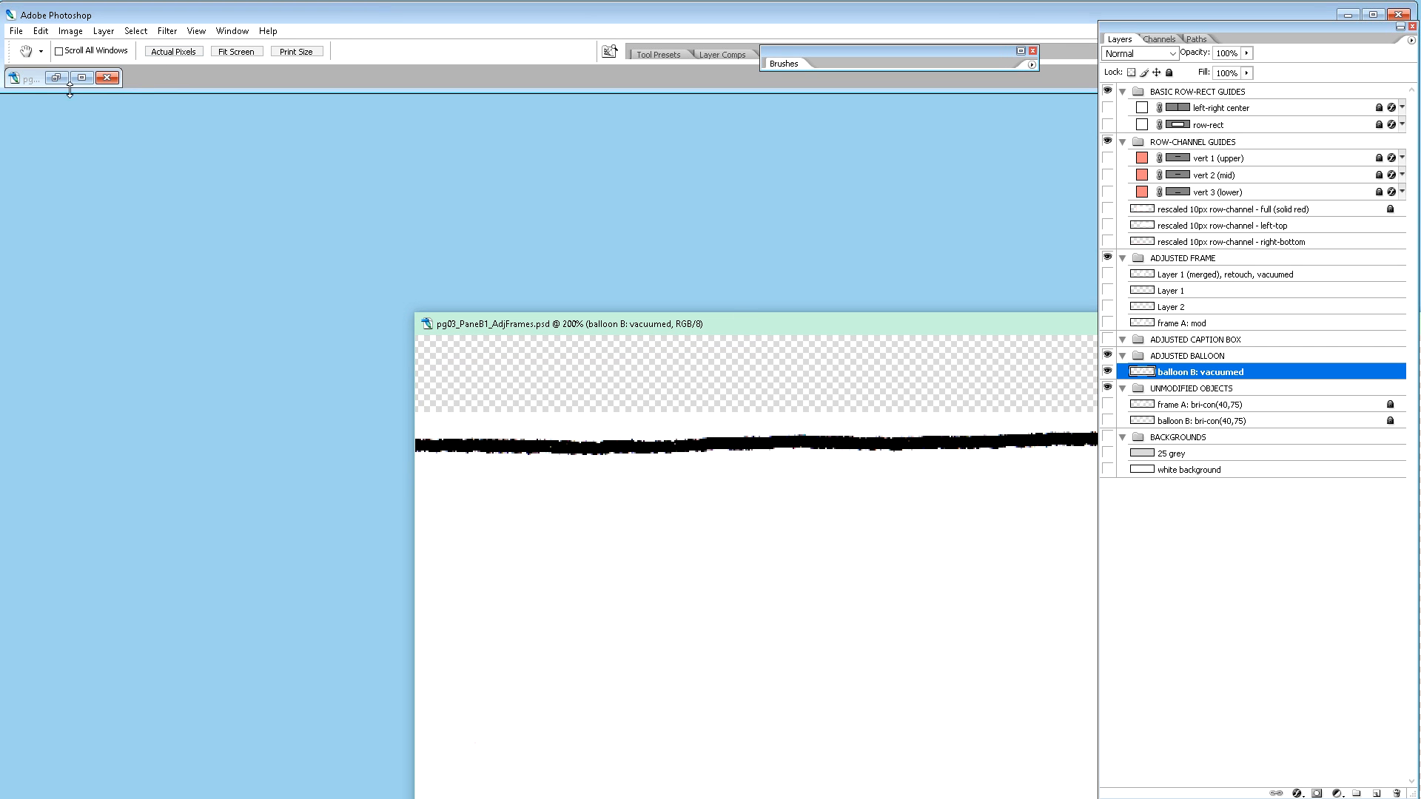
# Step: Bring pg03_PanelB1_b_FinPanel.psd into view and narrow its window slightly
pyautogui.click(232, 31)
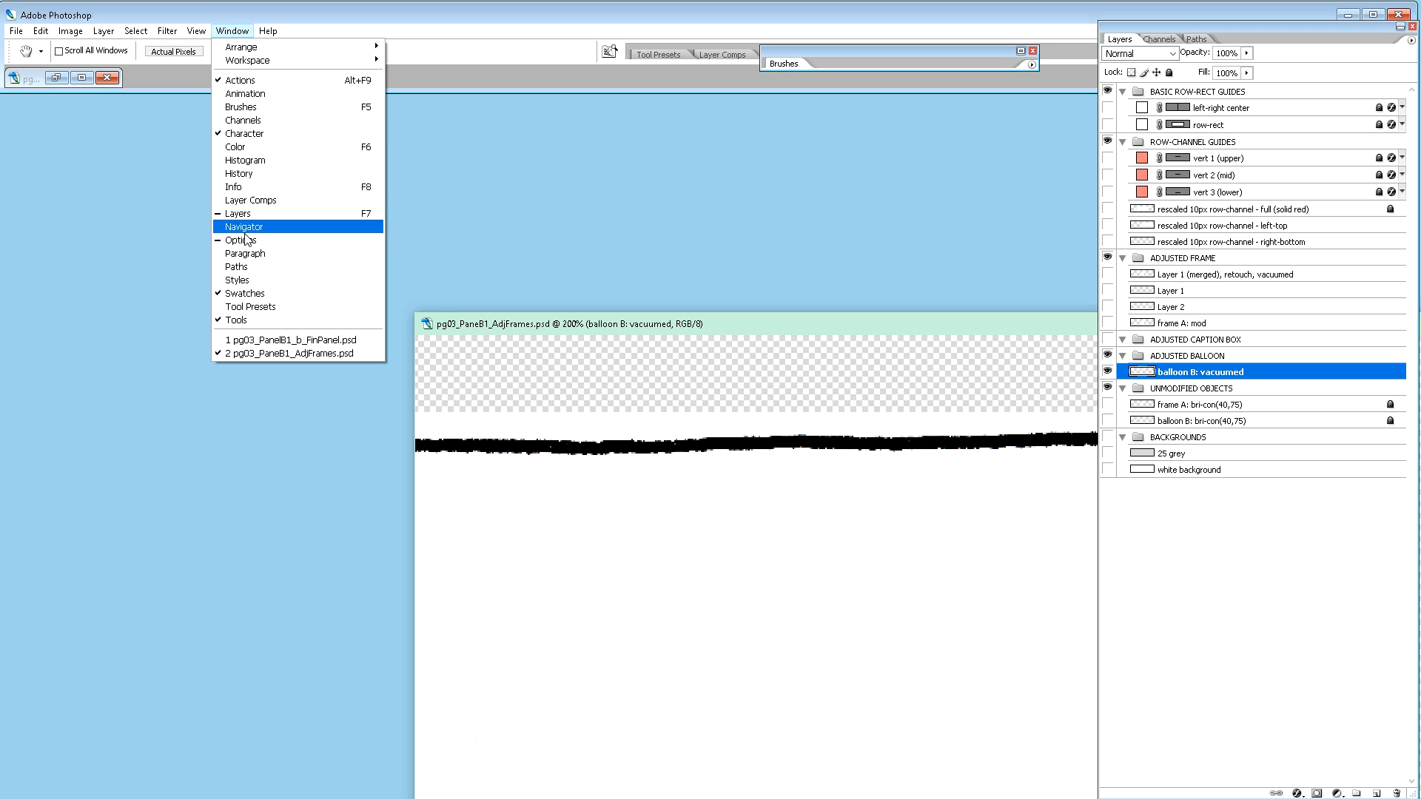
pyautogui.click(268, 341)
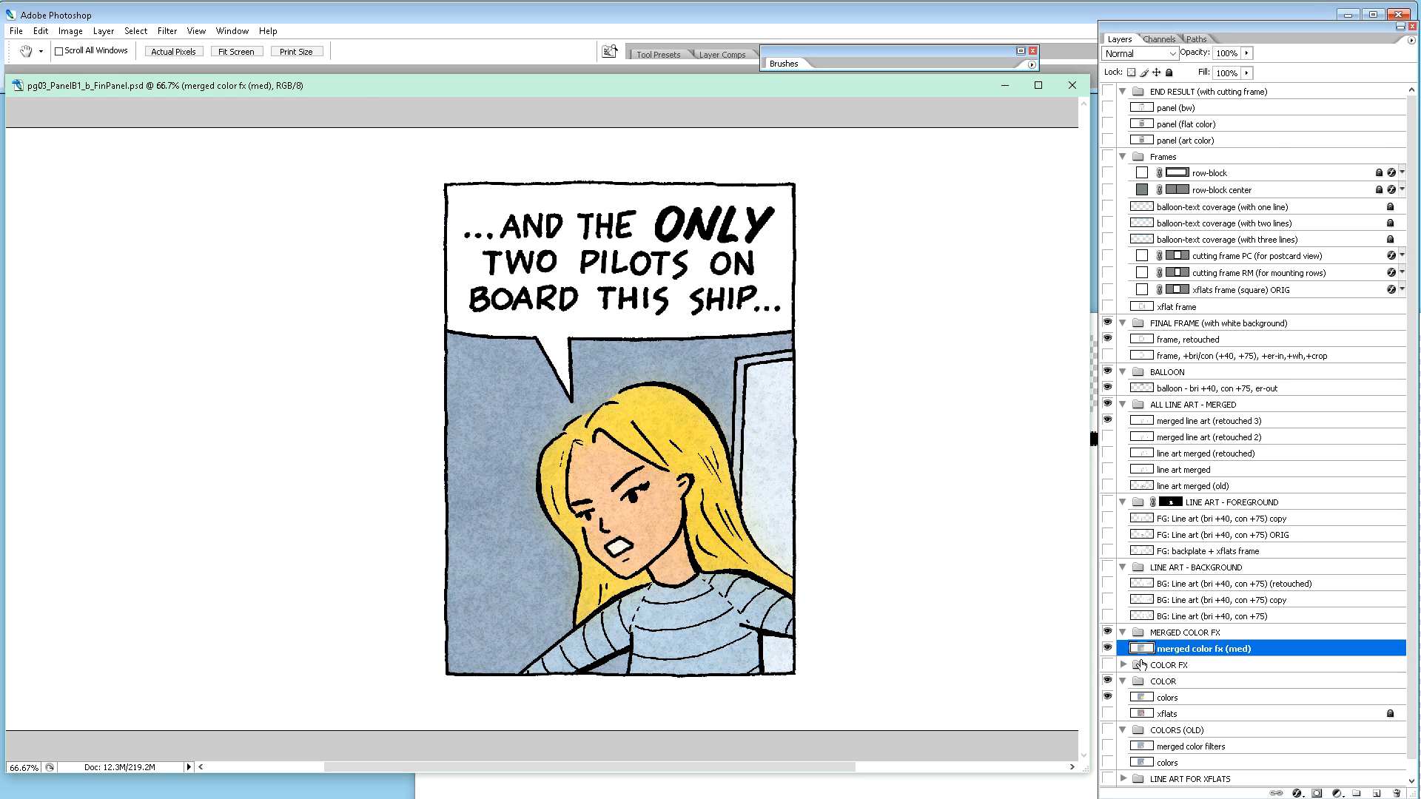
pyautogui.scroll(-1, 1172, 605)
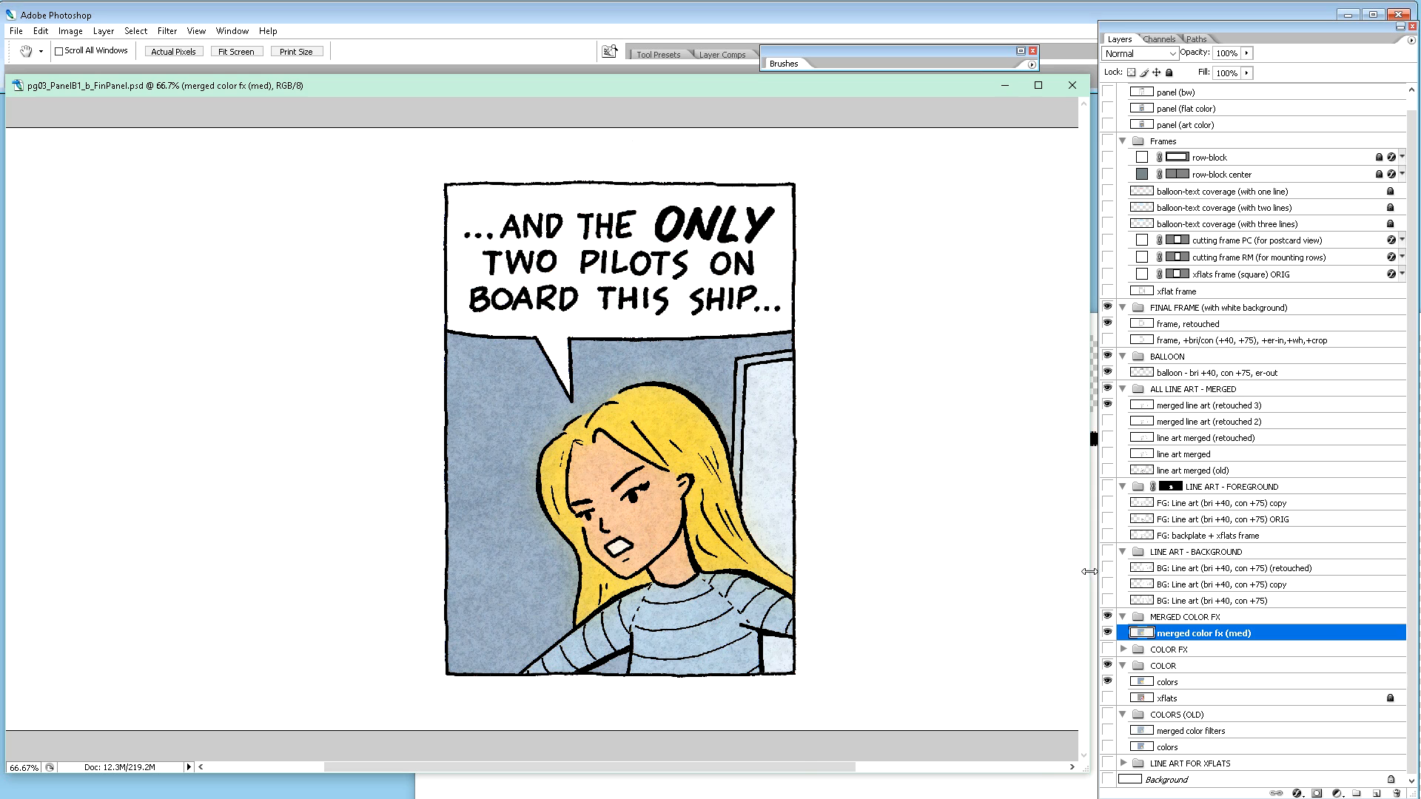
pyautogui.moveTo(1089, 572); pyautogui.dragTo(1043, 571)
# Step: Create a layer group named FRAME above the FINAL FRAME (with white background) group
pyautogui.click(1213, 310)
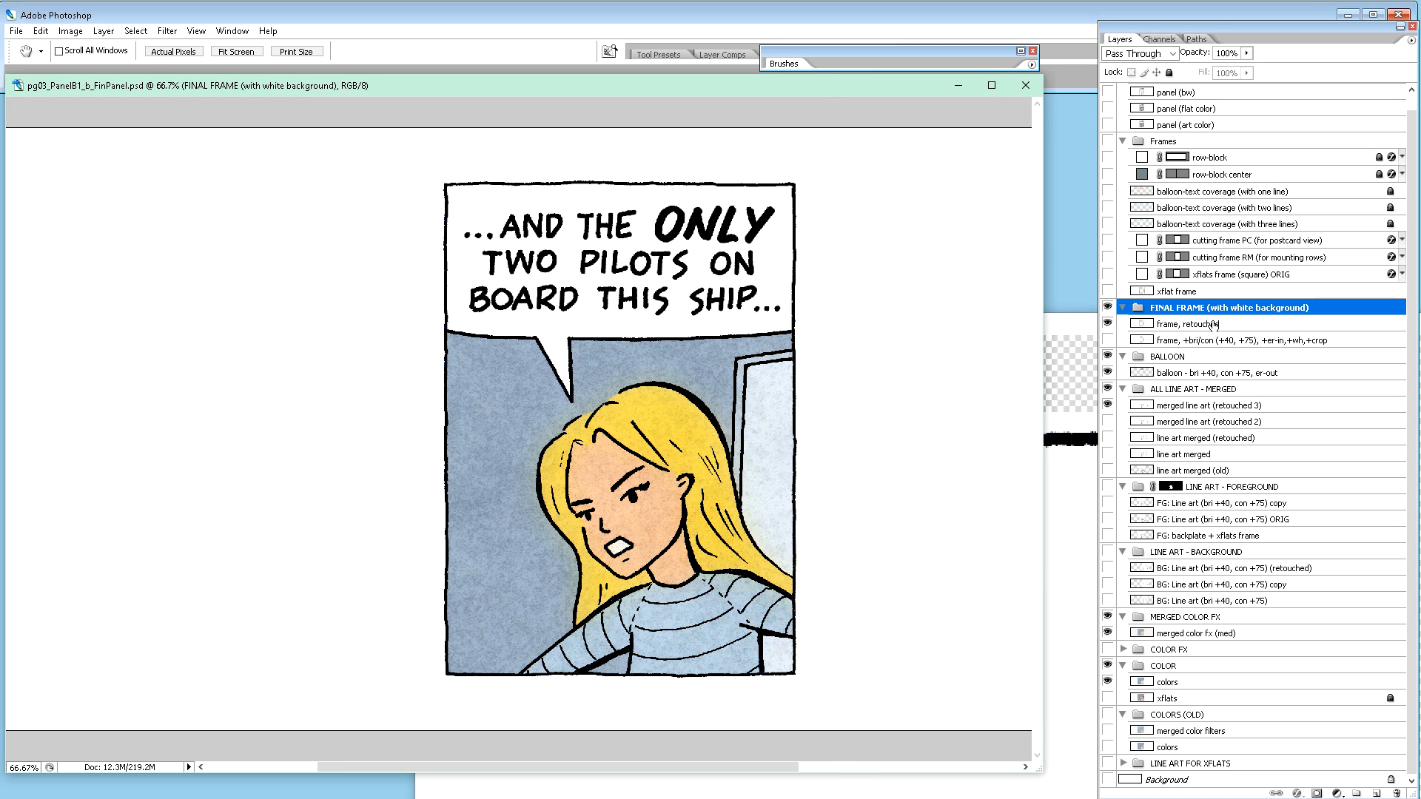
pyautogui.click(1356, 795)
pyautogui.doubleClick(1165, 308)
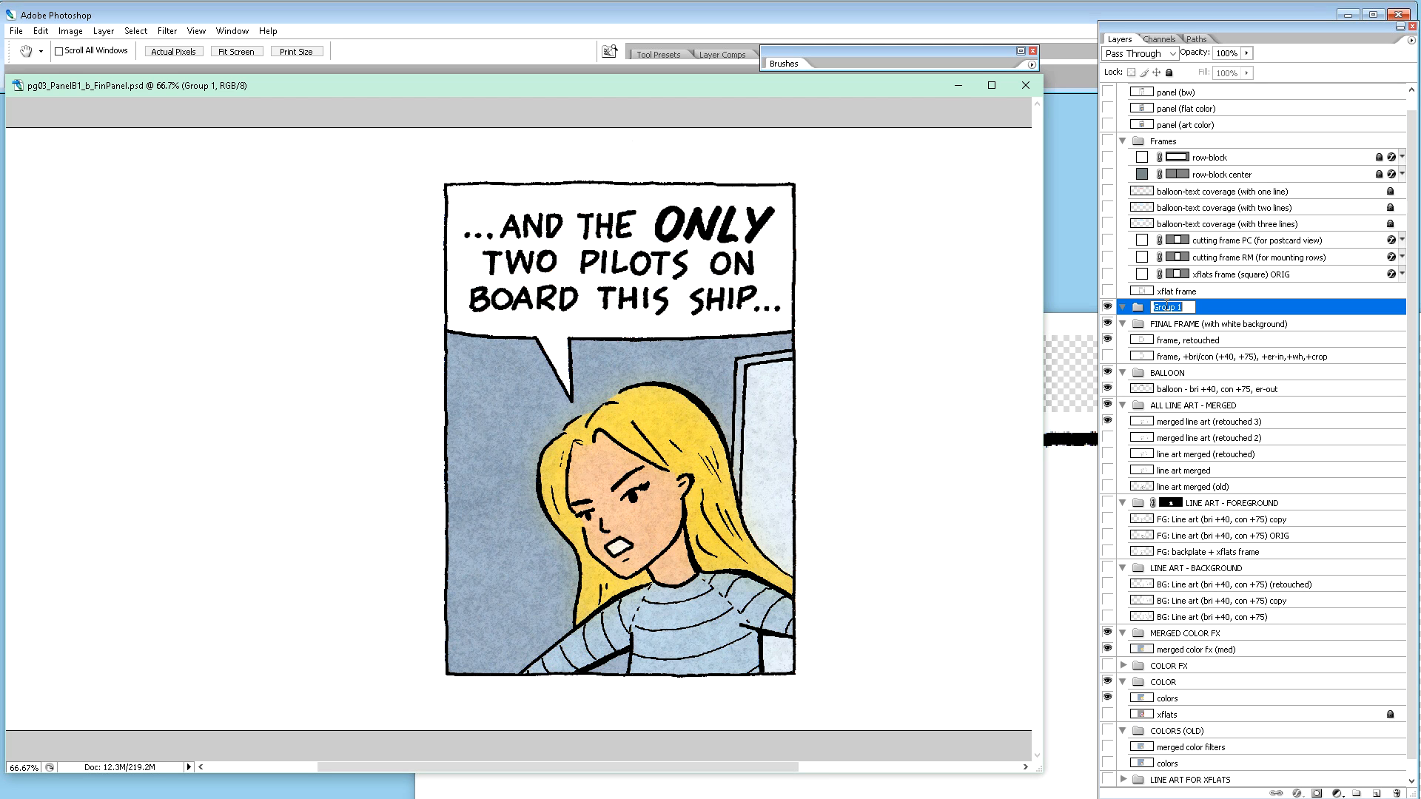
pyautogui.write('FRAME')
pyautogui.press('Return')
# Step: Add a layer group named BALLOON between the FRAME and FINAL FRAME groups
pyautogui.click(1181, 330)
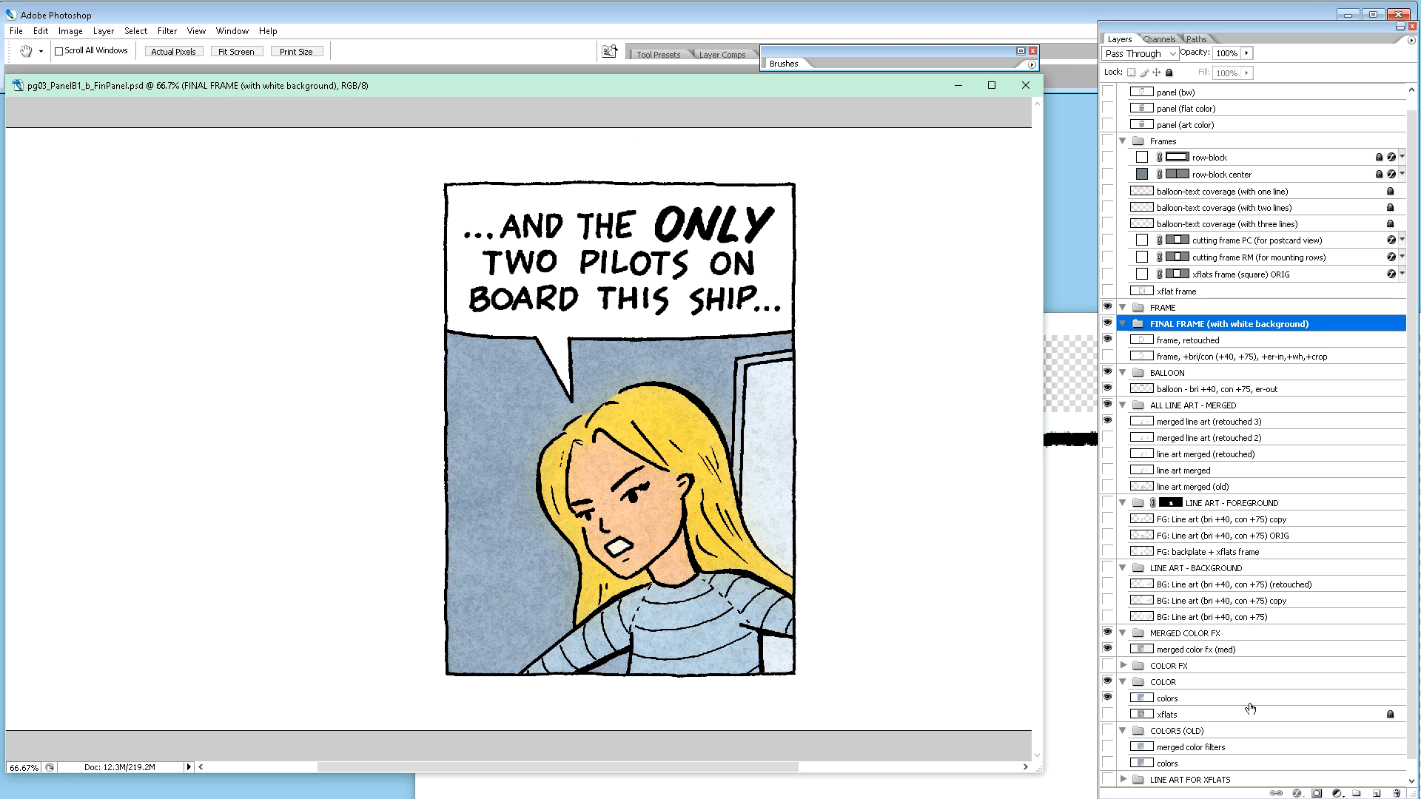
pyautogui.click(1356, 793)
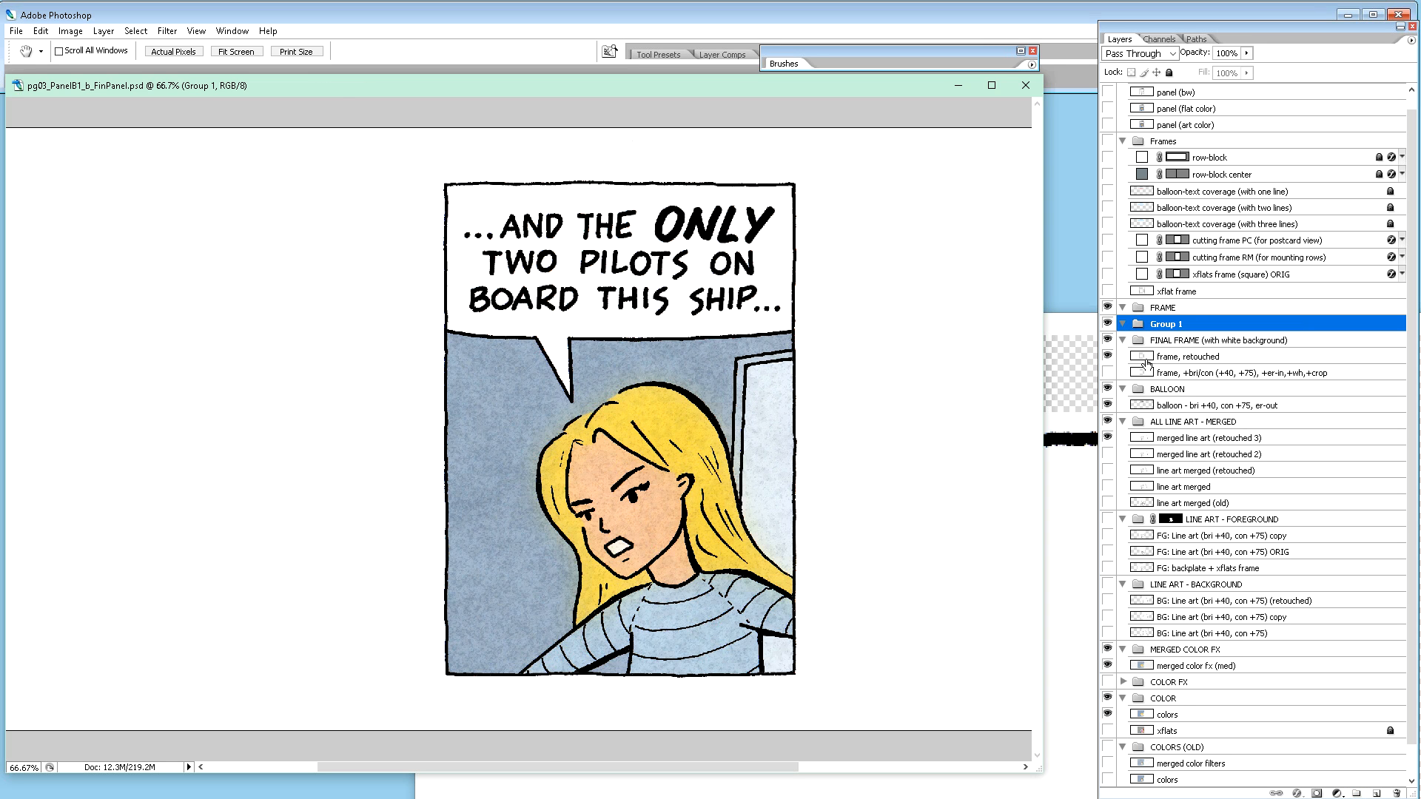
pyautogui.doubleClick(1165, 326)
pyautogui.write('BALLOON')
pyautogui.press('Return')
pyautogui.click(1169, 308)
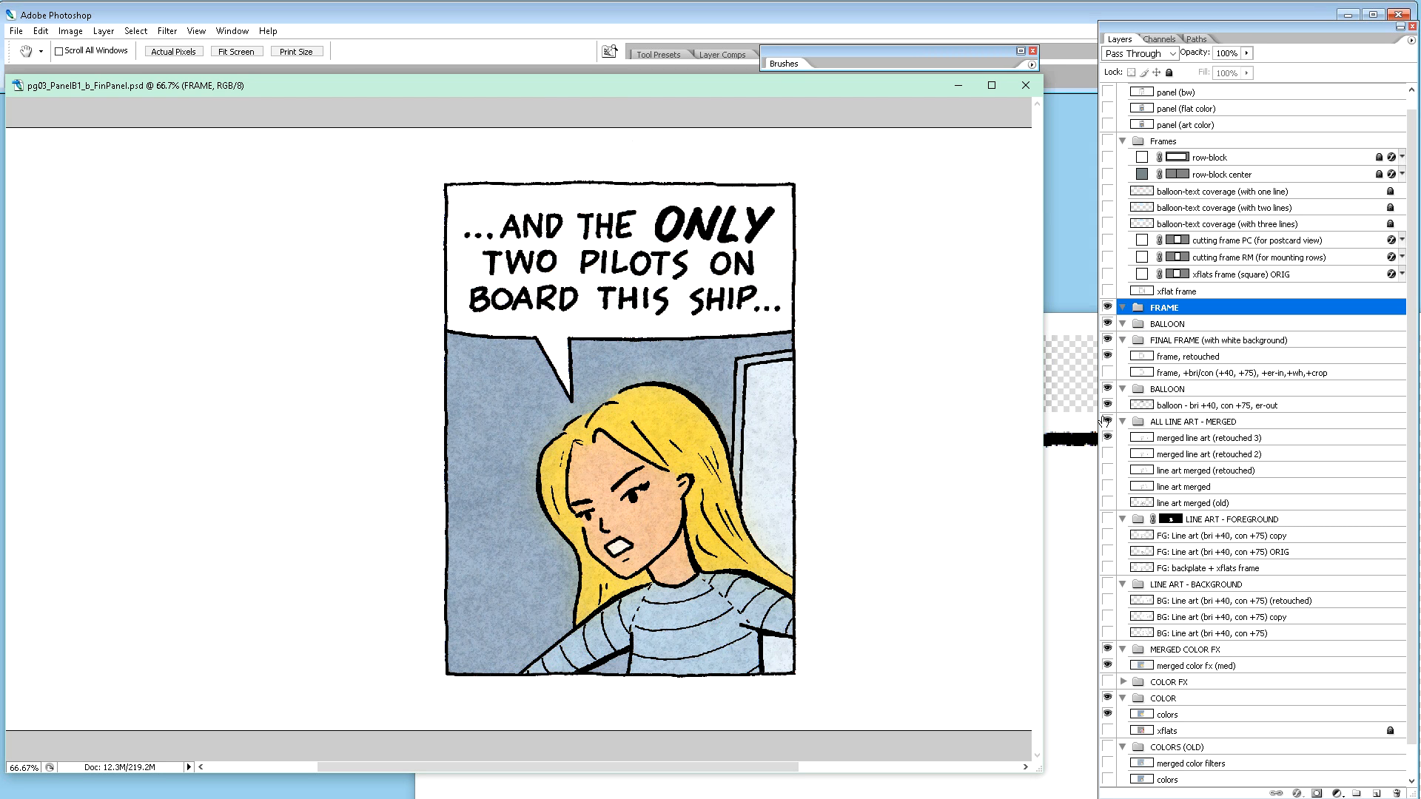
# Step: In pg03_PaneB1_AdjFrames.psd, enclose the whole vacuumed balloon B in a rectangular marquee and copy it
pyautogui.click(1073, 330)
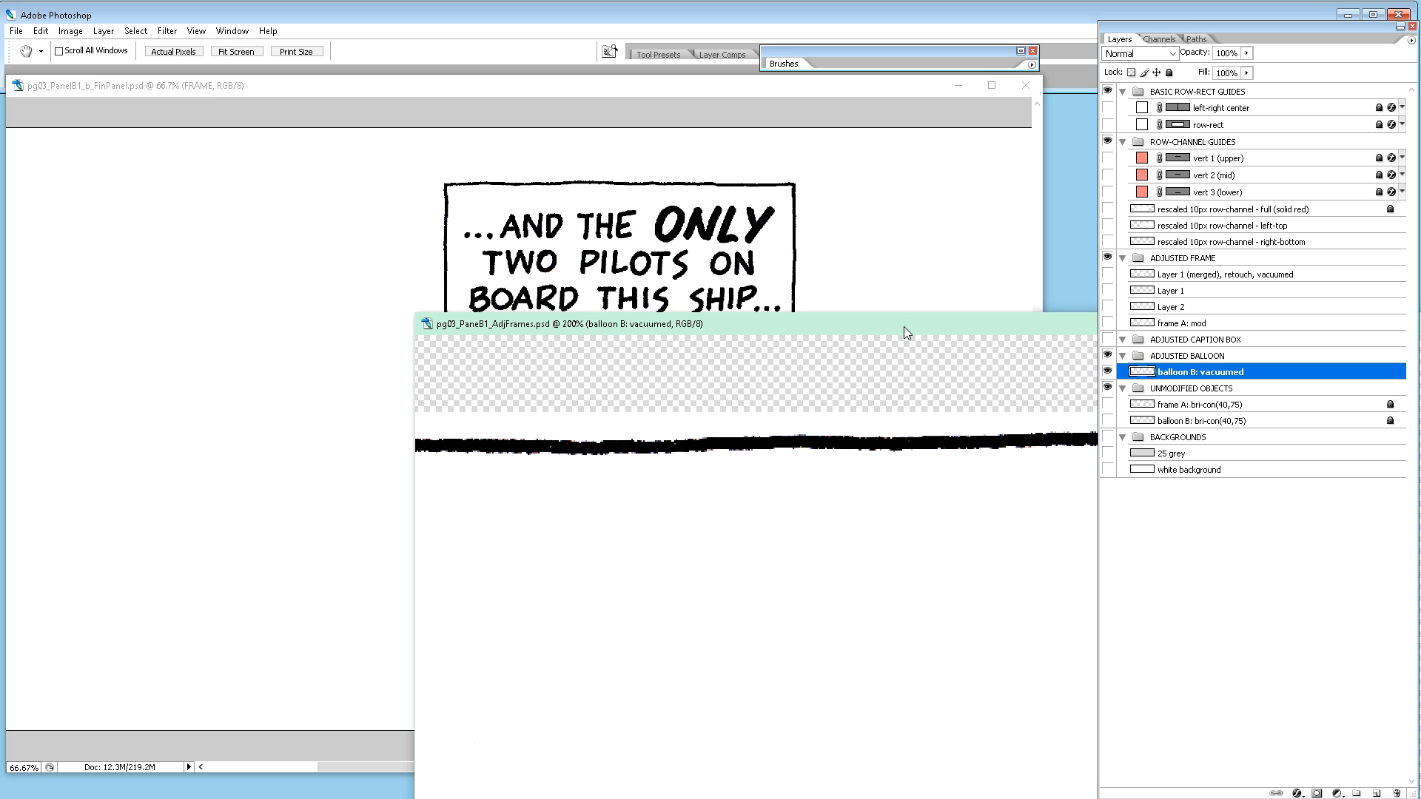
pyautogui.hotkey('ctrl', '-')
pyautogui.hotkey('ctrl', '-')
pyautogui.hotkey('ctrl', '-')
pyautogui.hotkey('ctrl', '-')
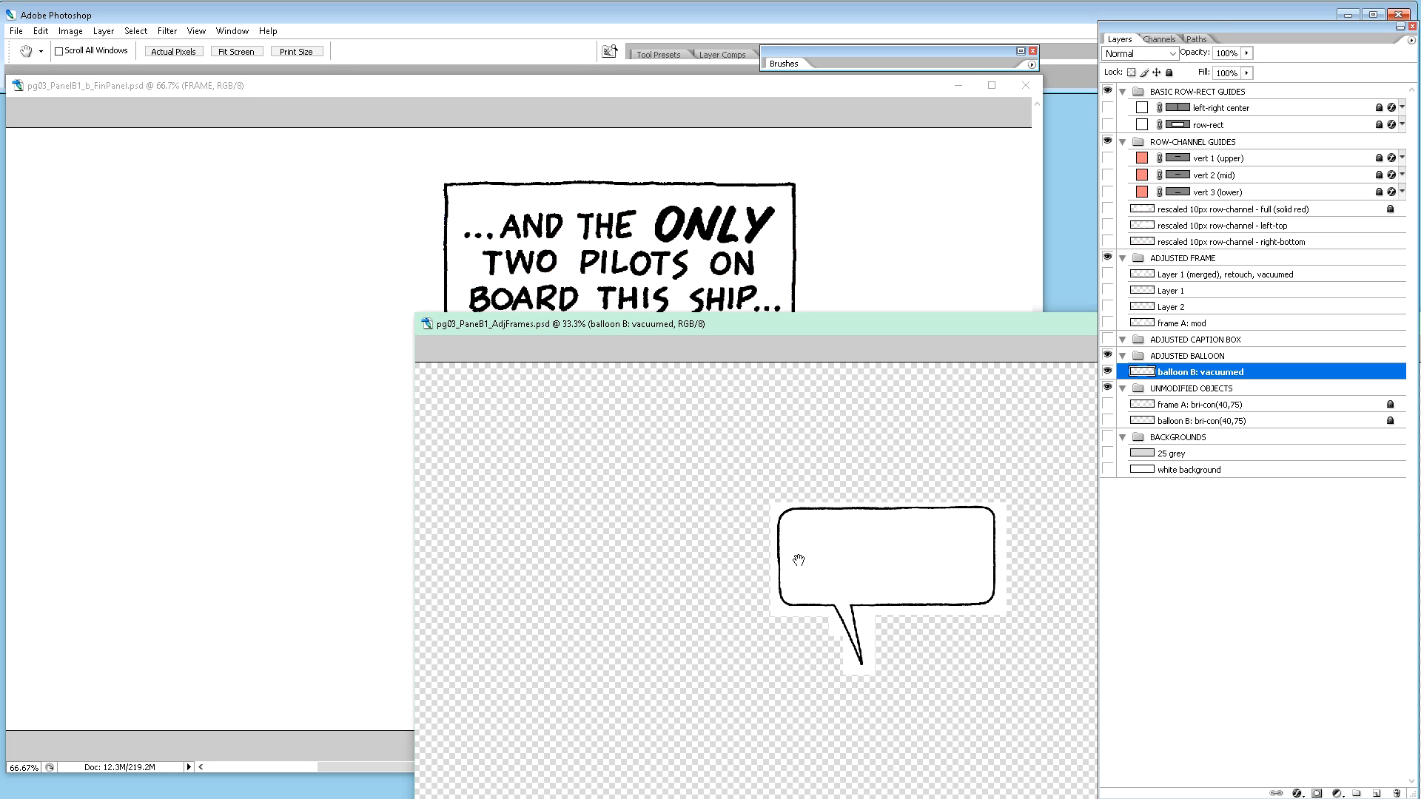
pyautogui.hotkey('ctrl', '+')
pyautogui.hotkey('ctrl', '+')
pyautogui.scroll(1, 803, 556)
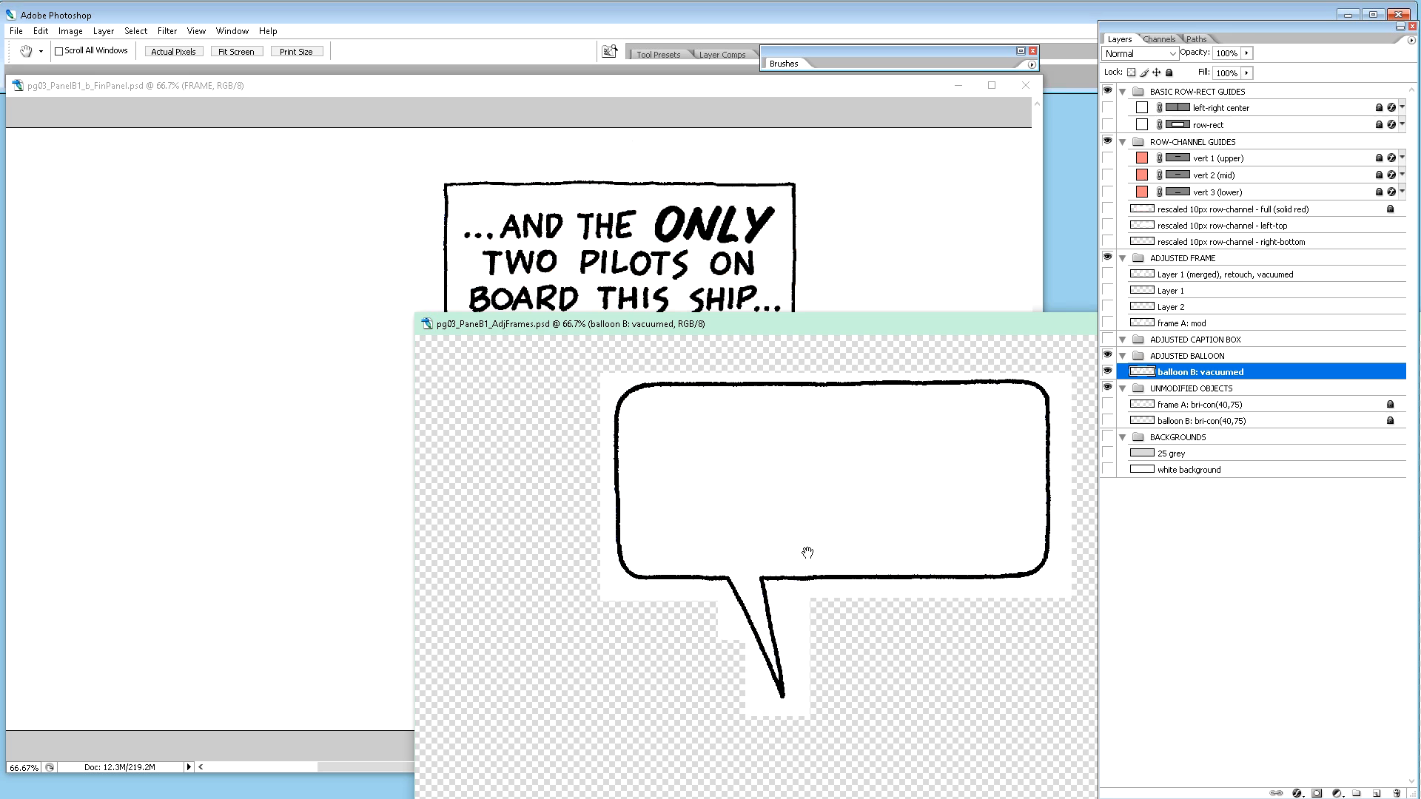
pyautogui.press('m')
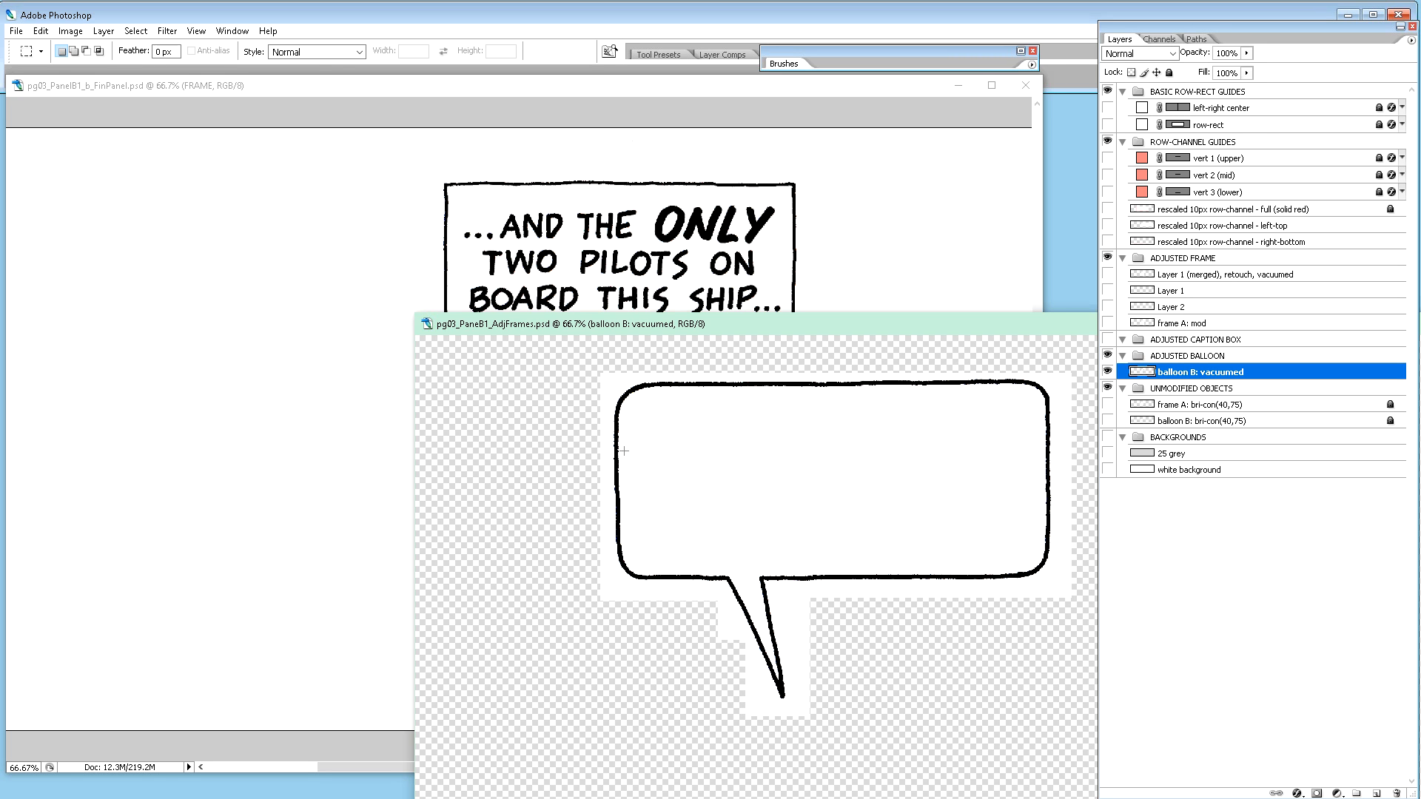
pyautogui.moveTo(606, 373); pyautogui.dragTo(1060, 705)
# Step: Paste the copied balloon into the new, upper BALLOON group of pg03_PanelB1_b_FinPanel.psd
pyautogui.click(786, 92)
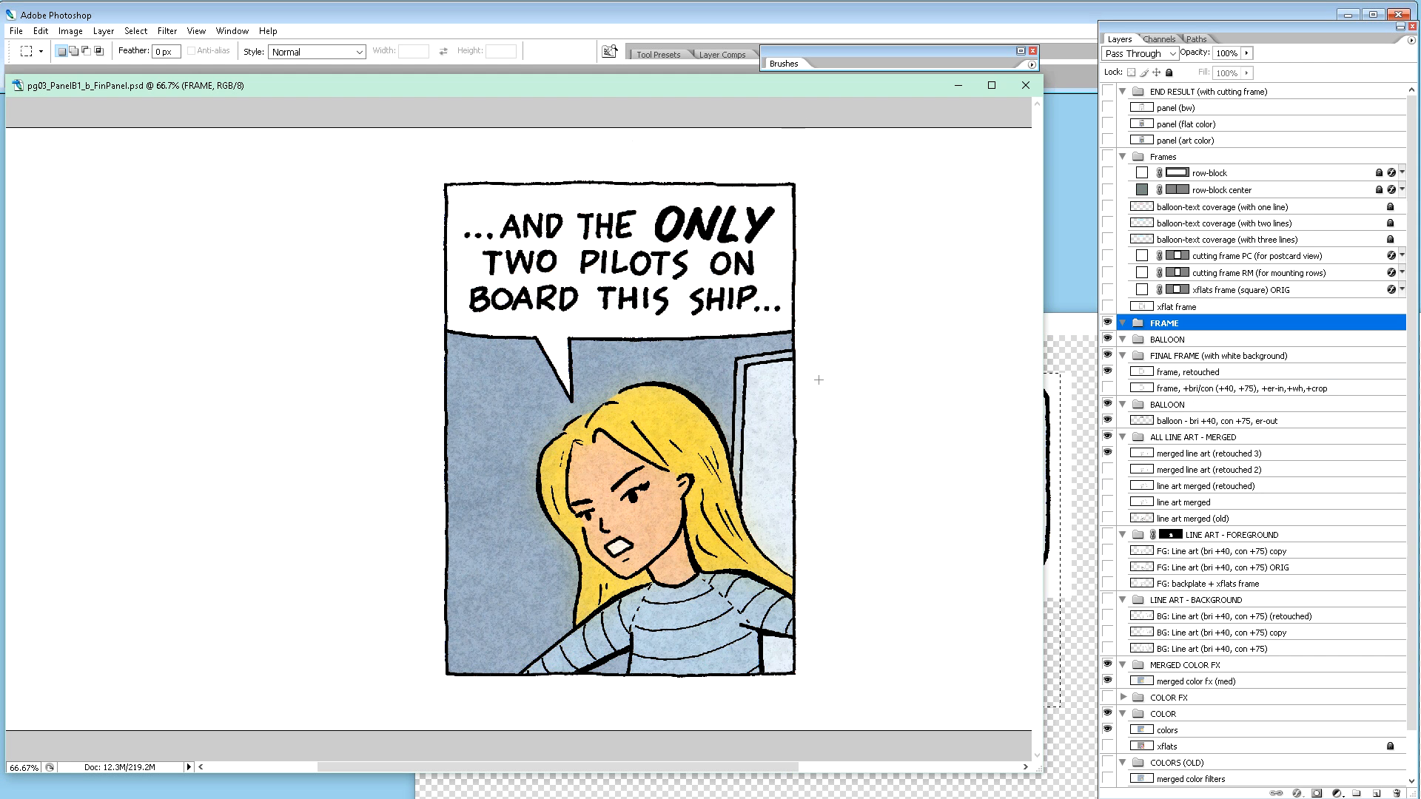
pyautogui.click(1174, 339)
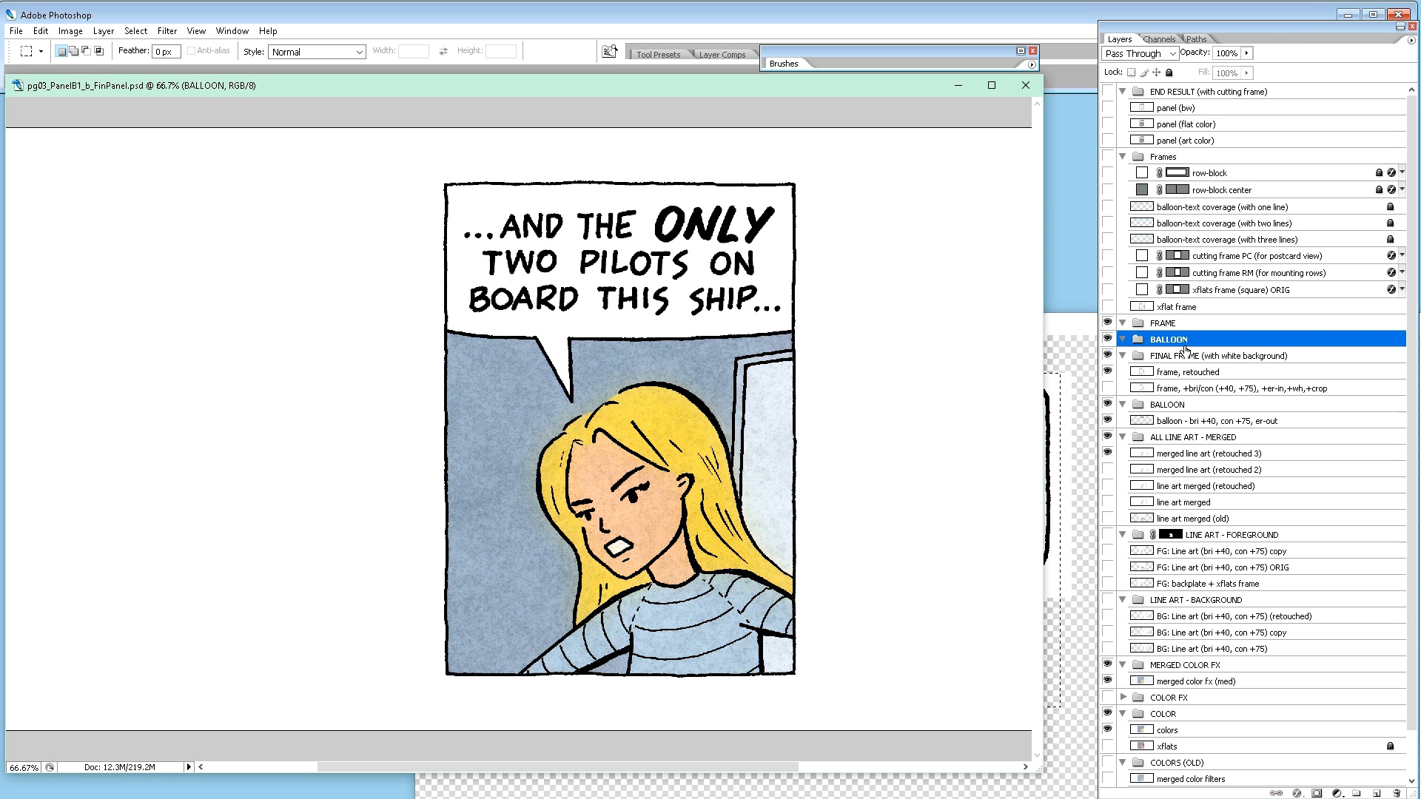
pyautogui.hotkey('ctrl', 'v')
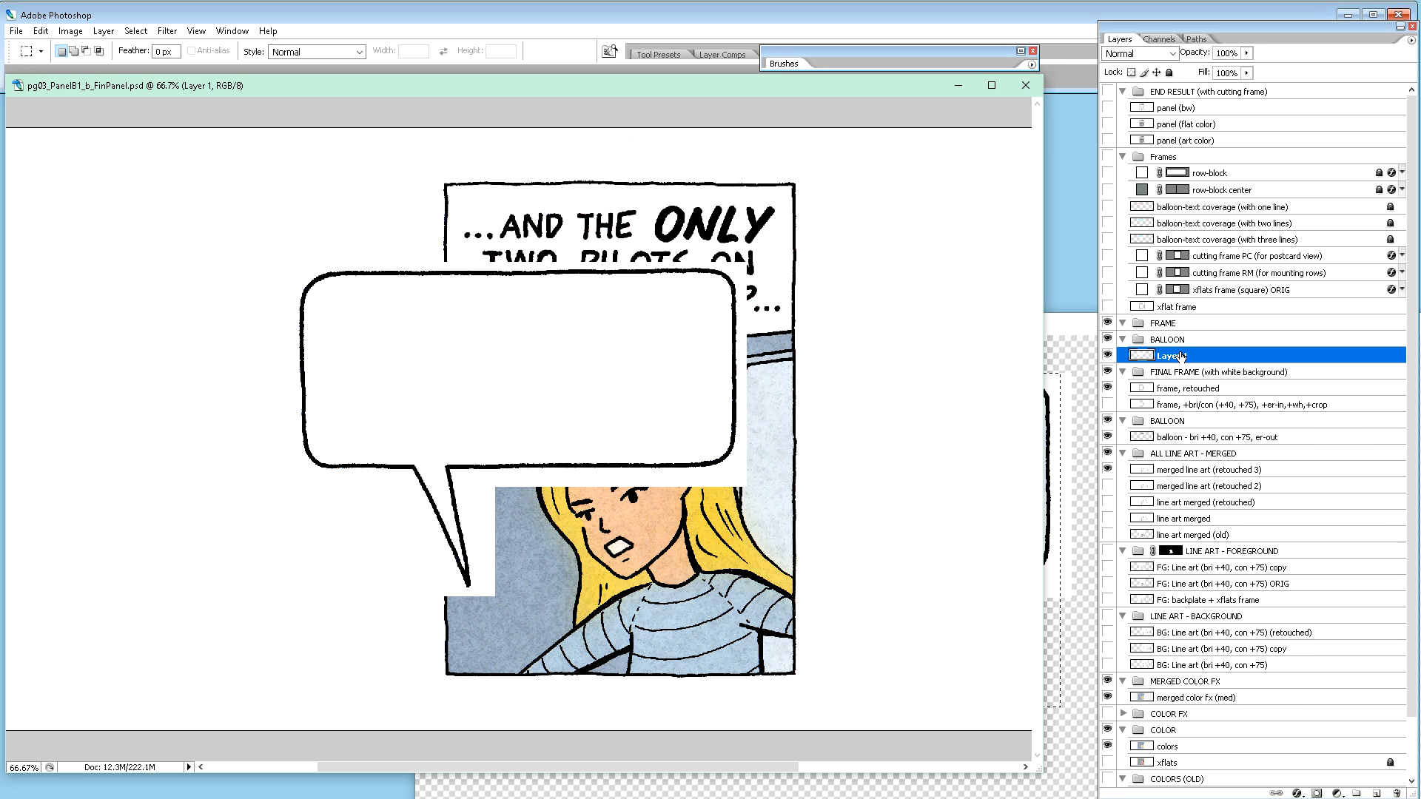
# Step: Name the pasted layer Balloon B: from "AdjFrames" (not downscaled)
pyautogui.doubleClick(1172, 356)
pyautogui.write('frame A: mod')
pyautogui.click(1085, 330)
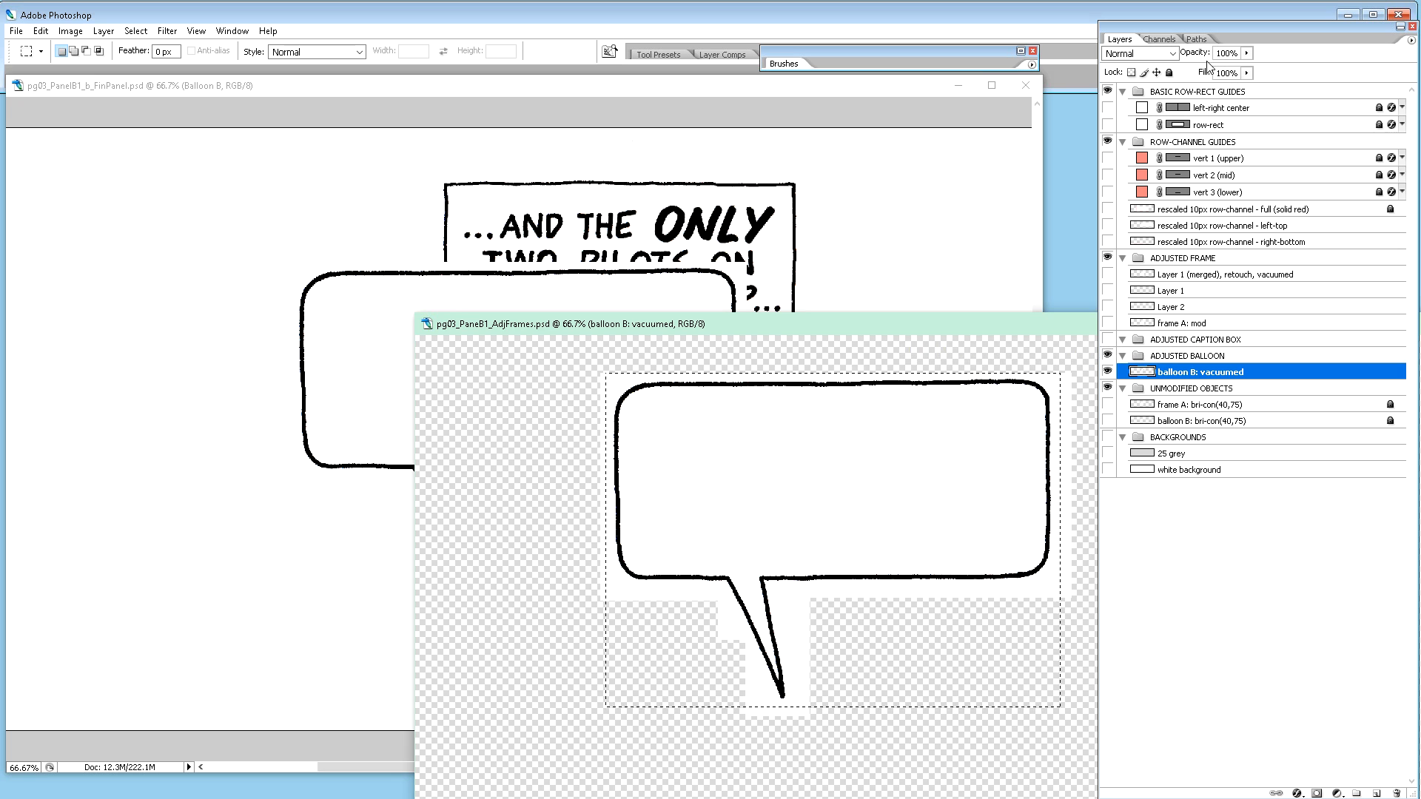
pyautogui.click(966, 207)
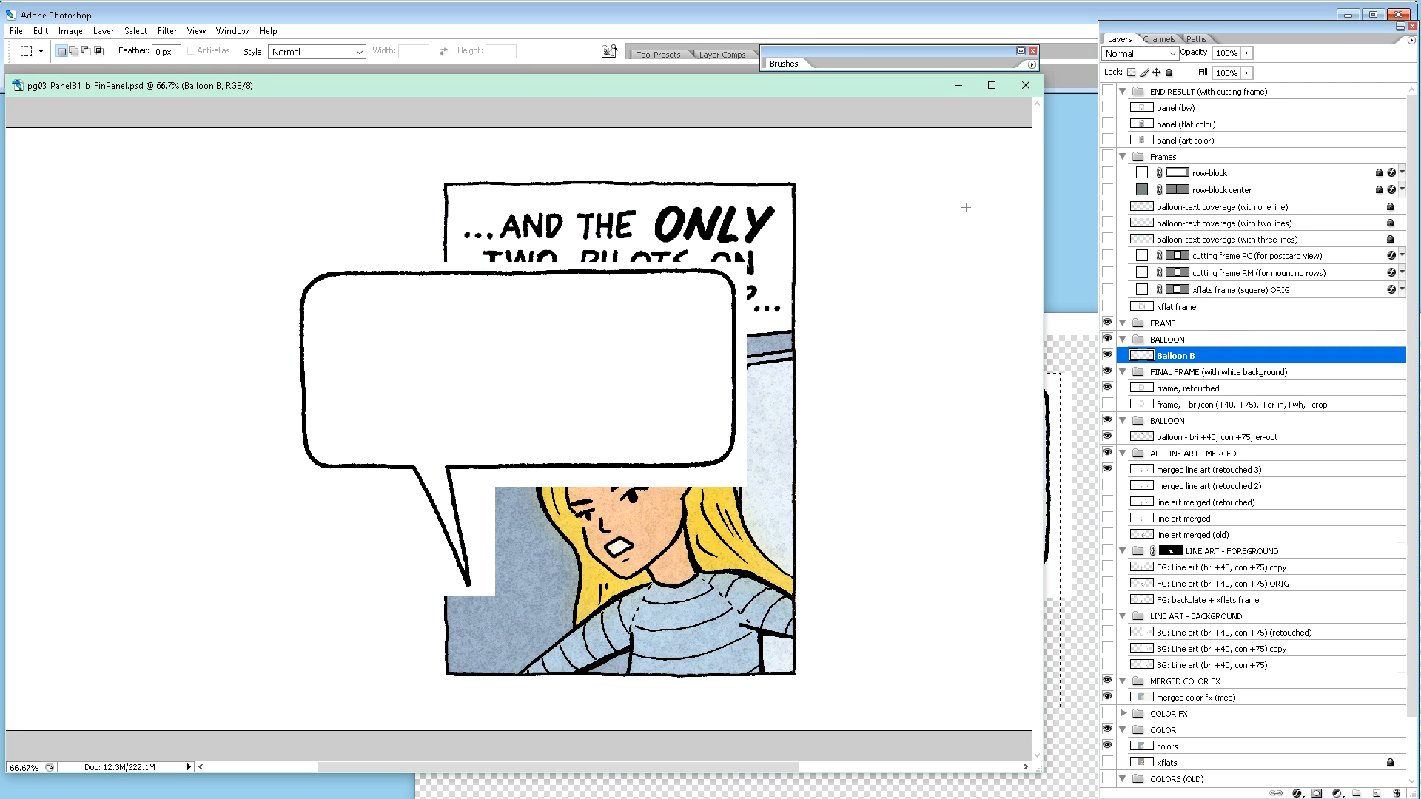
pyautogui.doubleClick(1185, 358)
pyautogui.write(': from "AdjFrames')
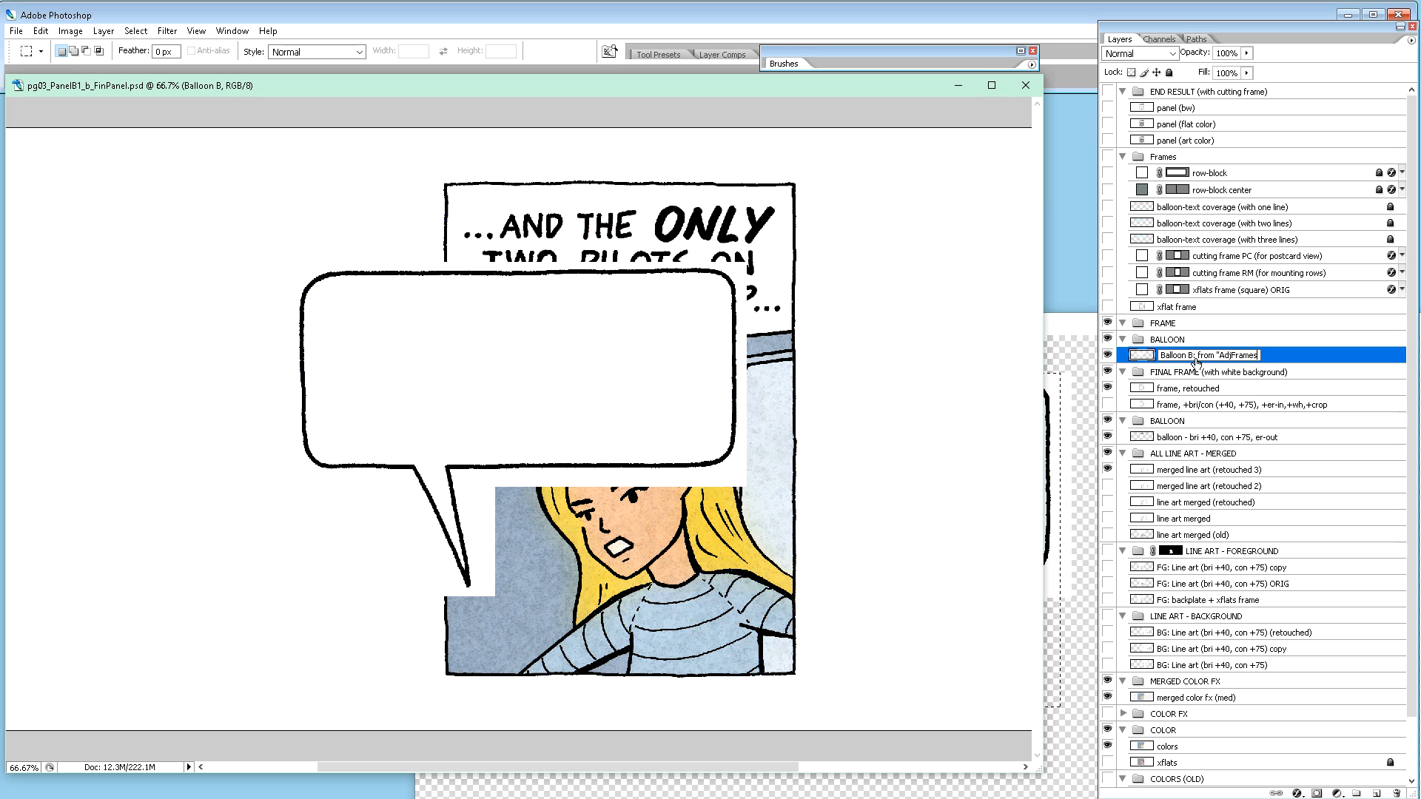
pyautogui.write('" (not downscaled)')
pyautogui.press('Return')
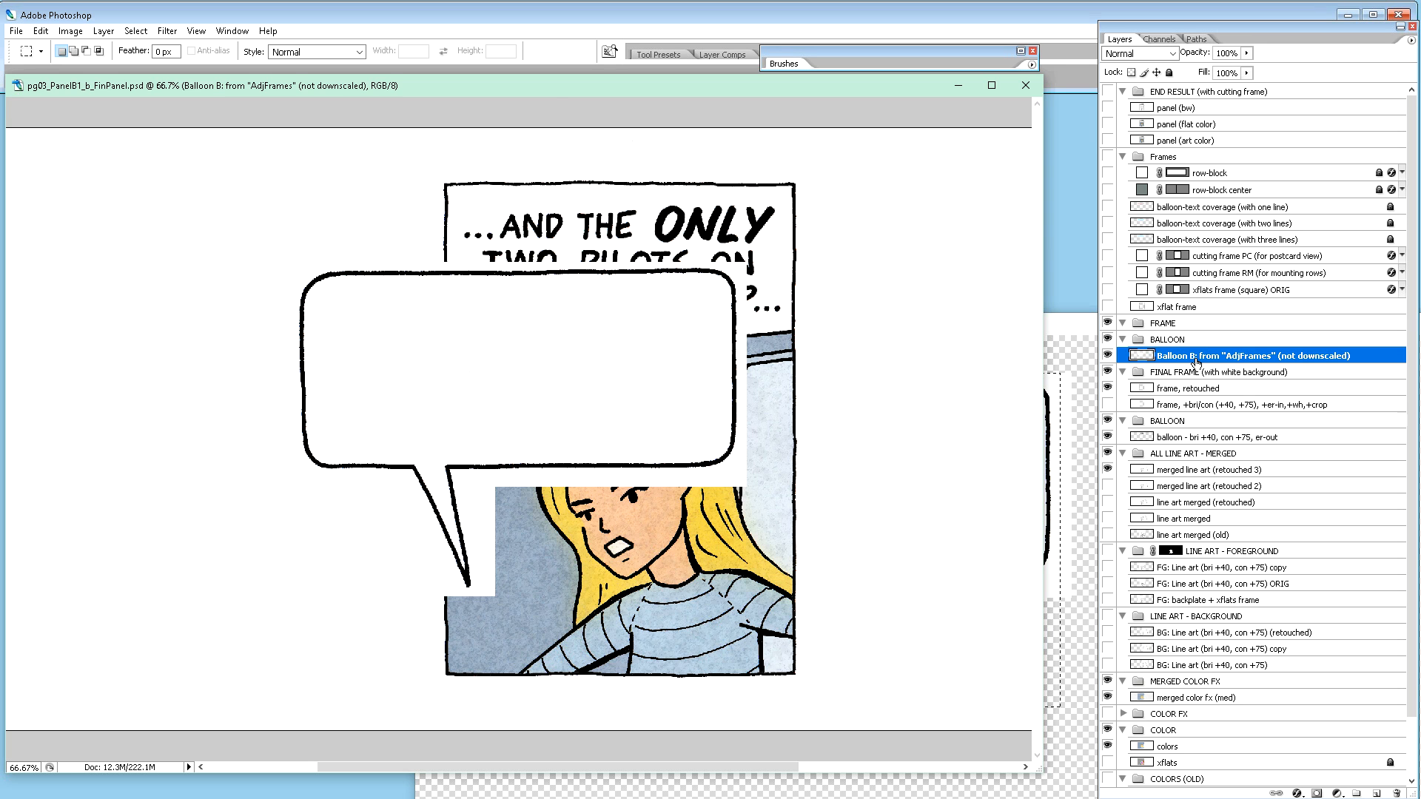
# Step: Duplicate the pasted balloon layer and rename the copy as "Balloon B: downscaled, moved"
pyautogui.hotkey('ctrl', 'j')
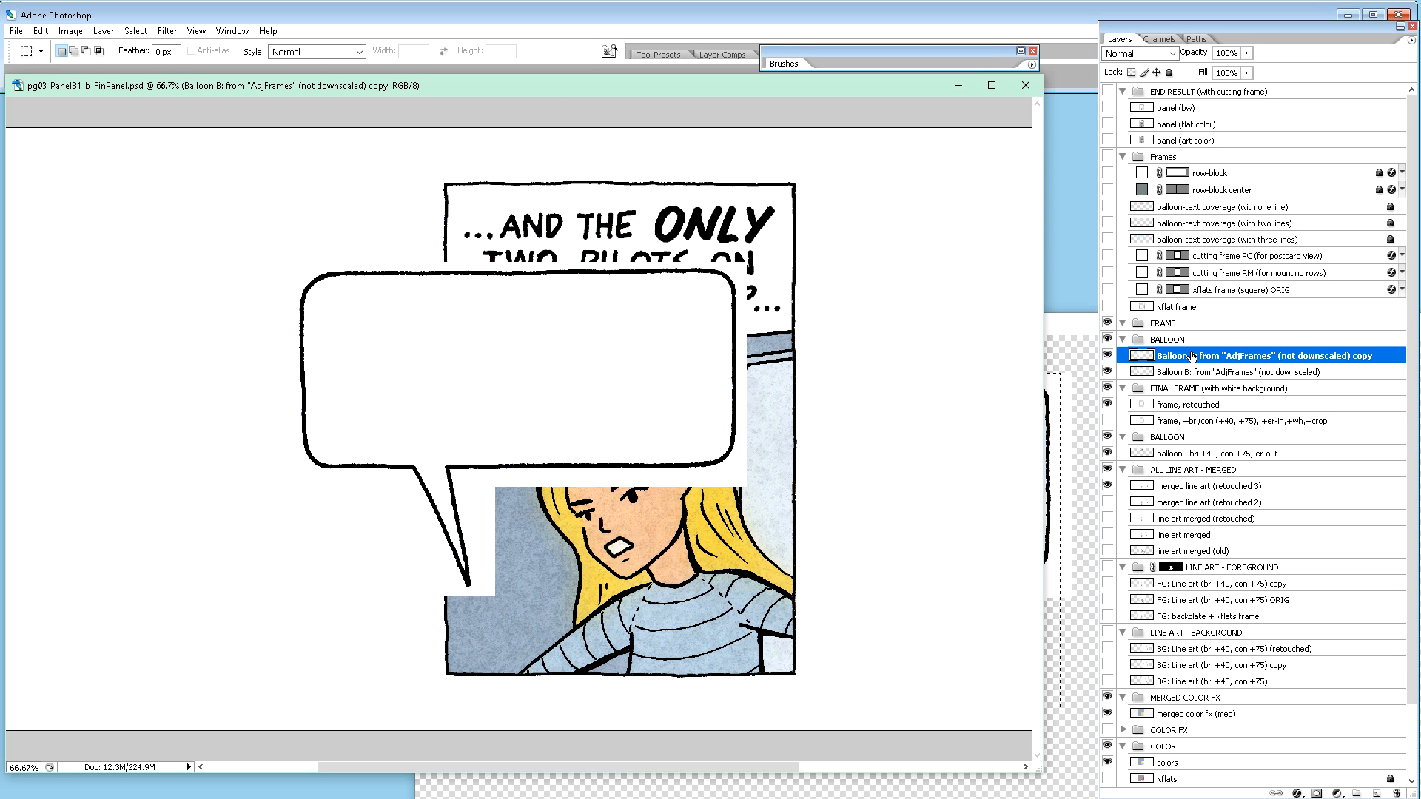
pyautogui.doubleClick(1199, 360)
pyautogui.moveTo(1198, 356); pyautogui.dragTo(1272, 356)
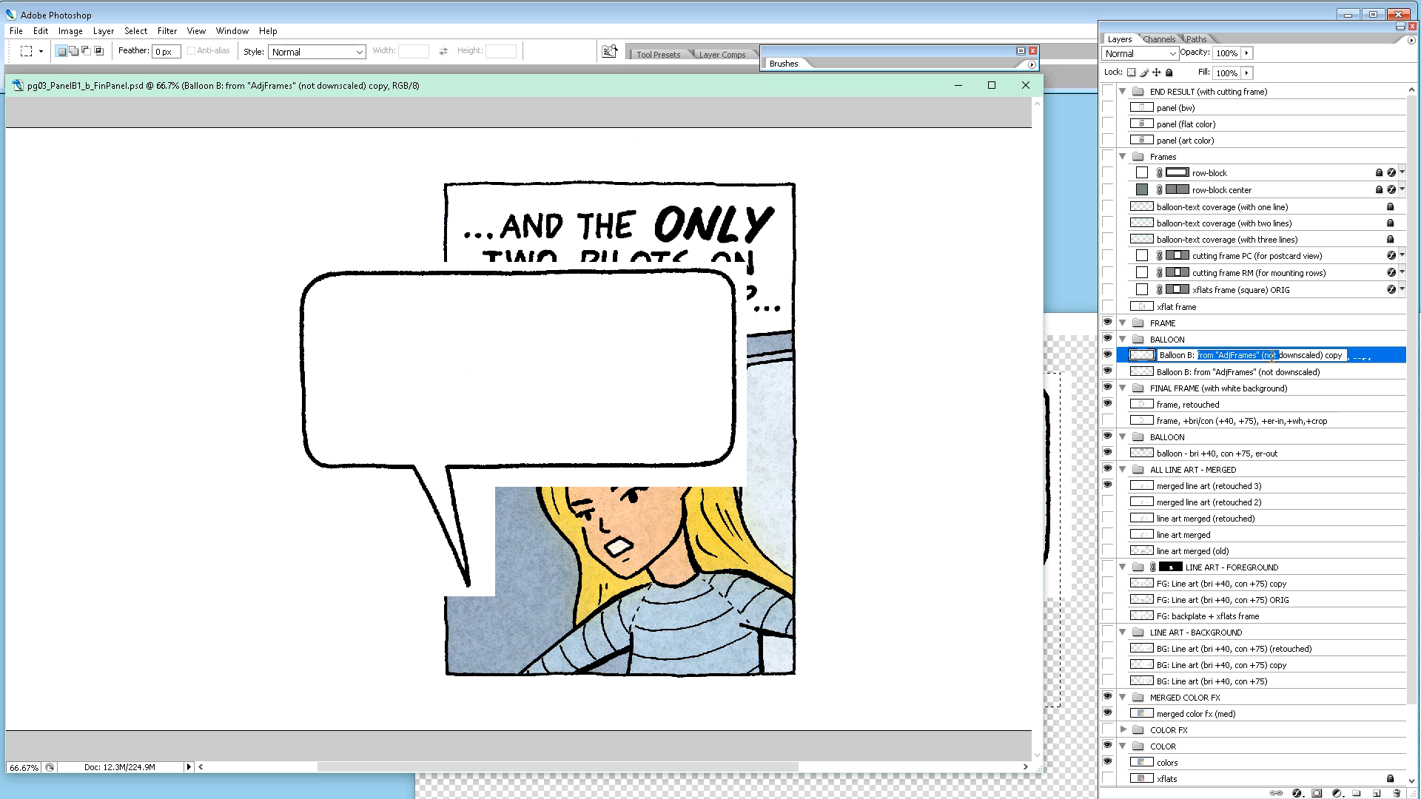
pyautogui.press('BackSpace')
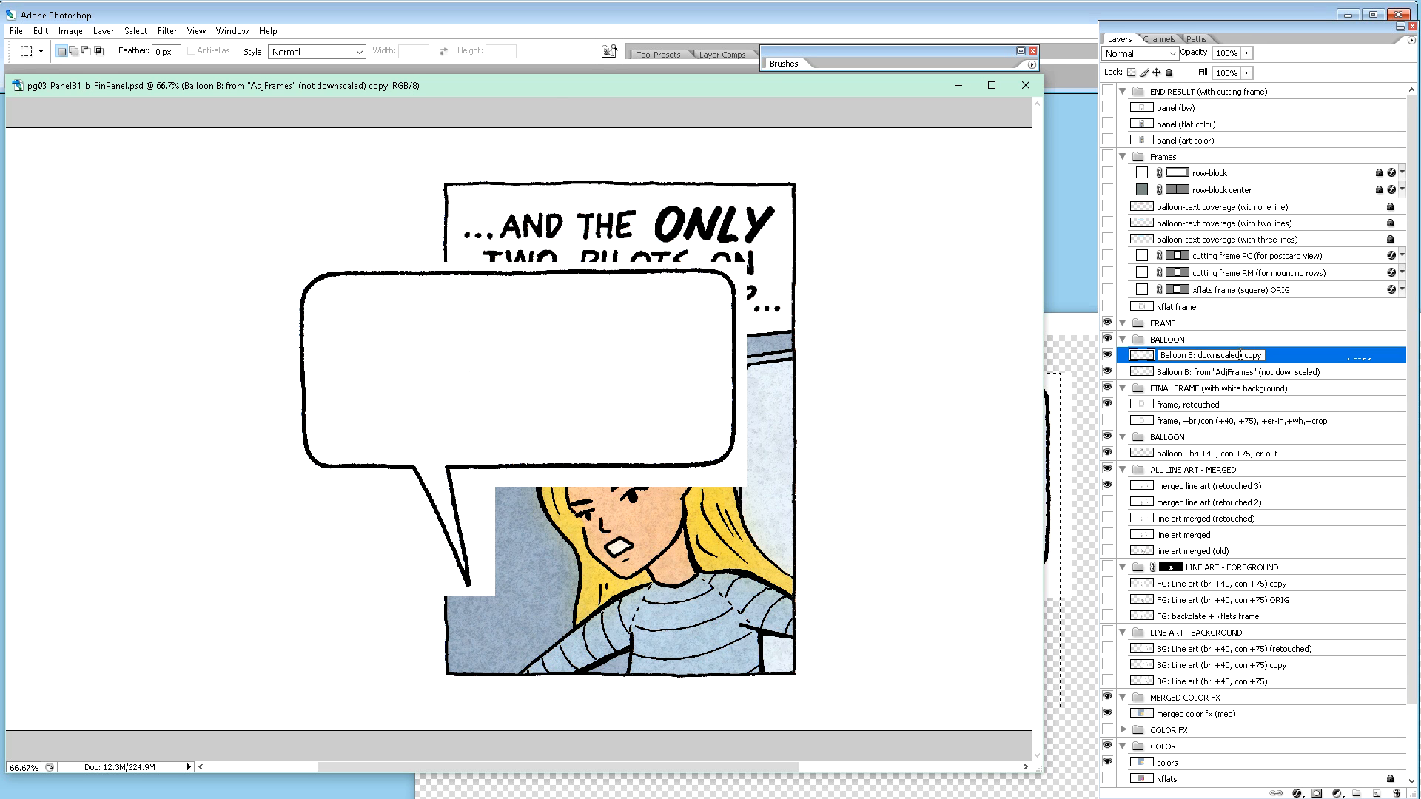
pyautogui.moveTo(1240, 355); pyautogui.dragTo(1267, 357)
pyautogui.write(', moved')
pyautogui.press('Return')
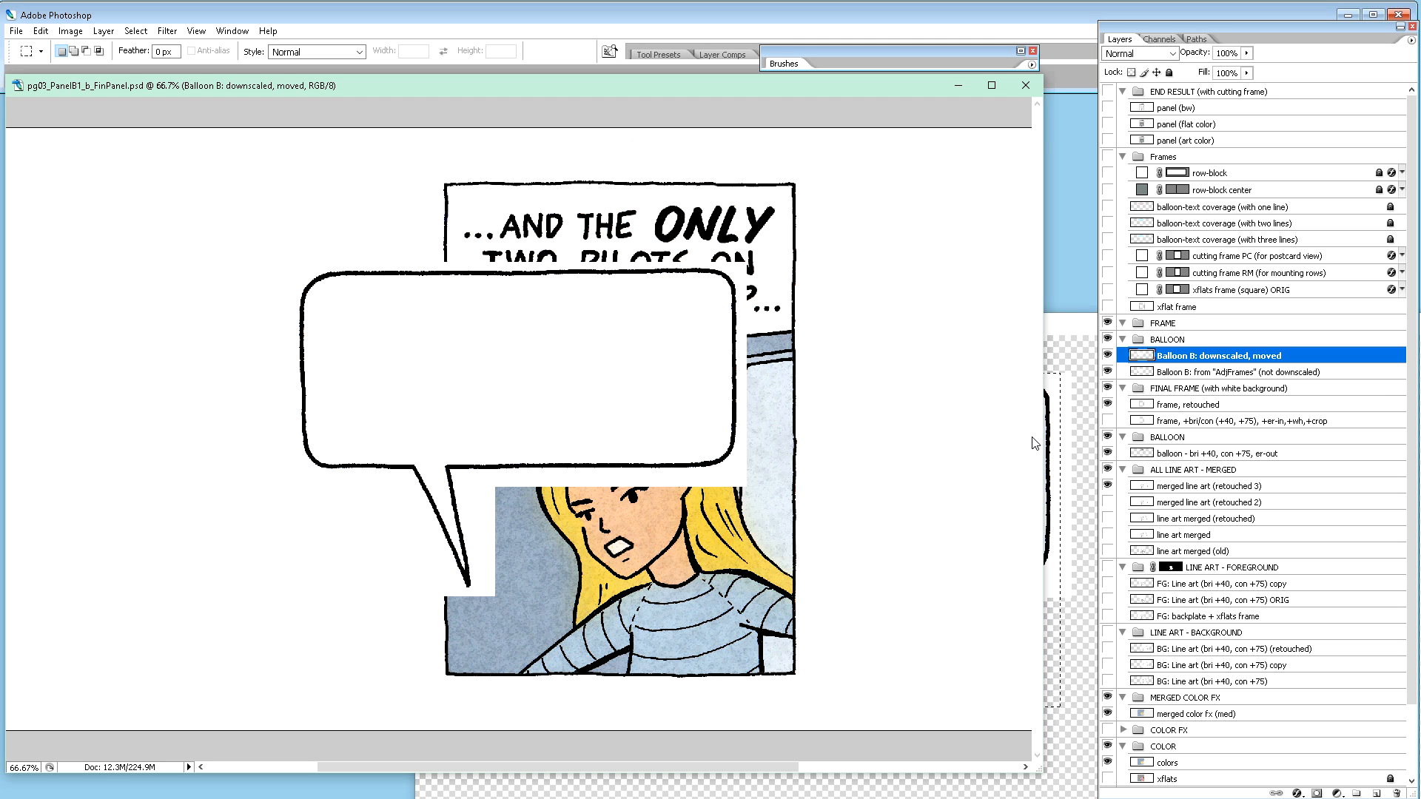
# Step: In pg03_PaneB1_AdjFrames.psd, hide the UNMODIFIED OBJECTS and ADJUSTED BALLOON groups and show the layer "Layer 1 (merged), retouch, vacuumed"
pyautogui.click(1082, 334)
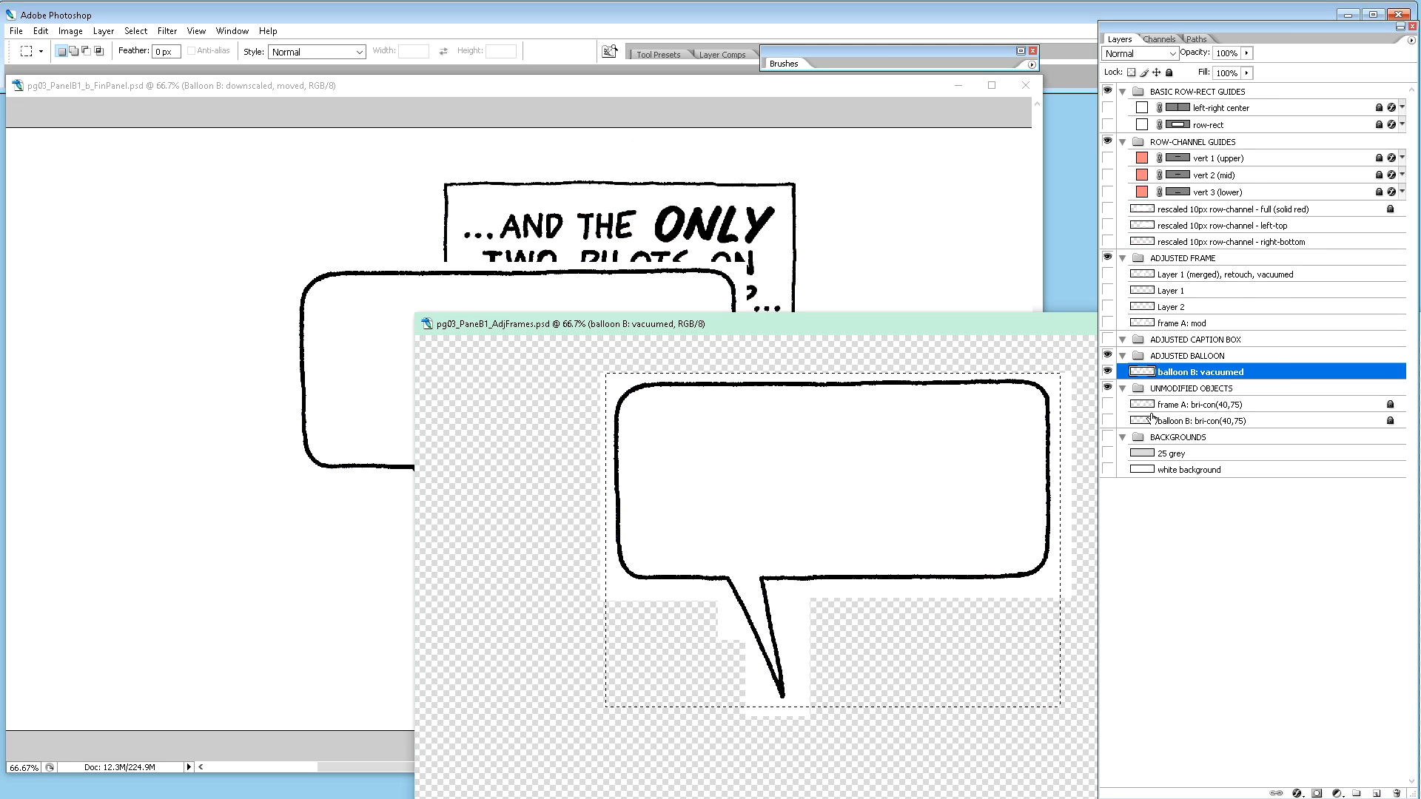
pyautogui.click(1109, 387)
pyautogui.click(1108, 355)
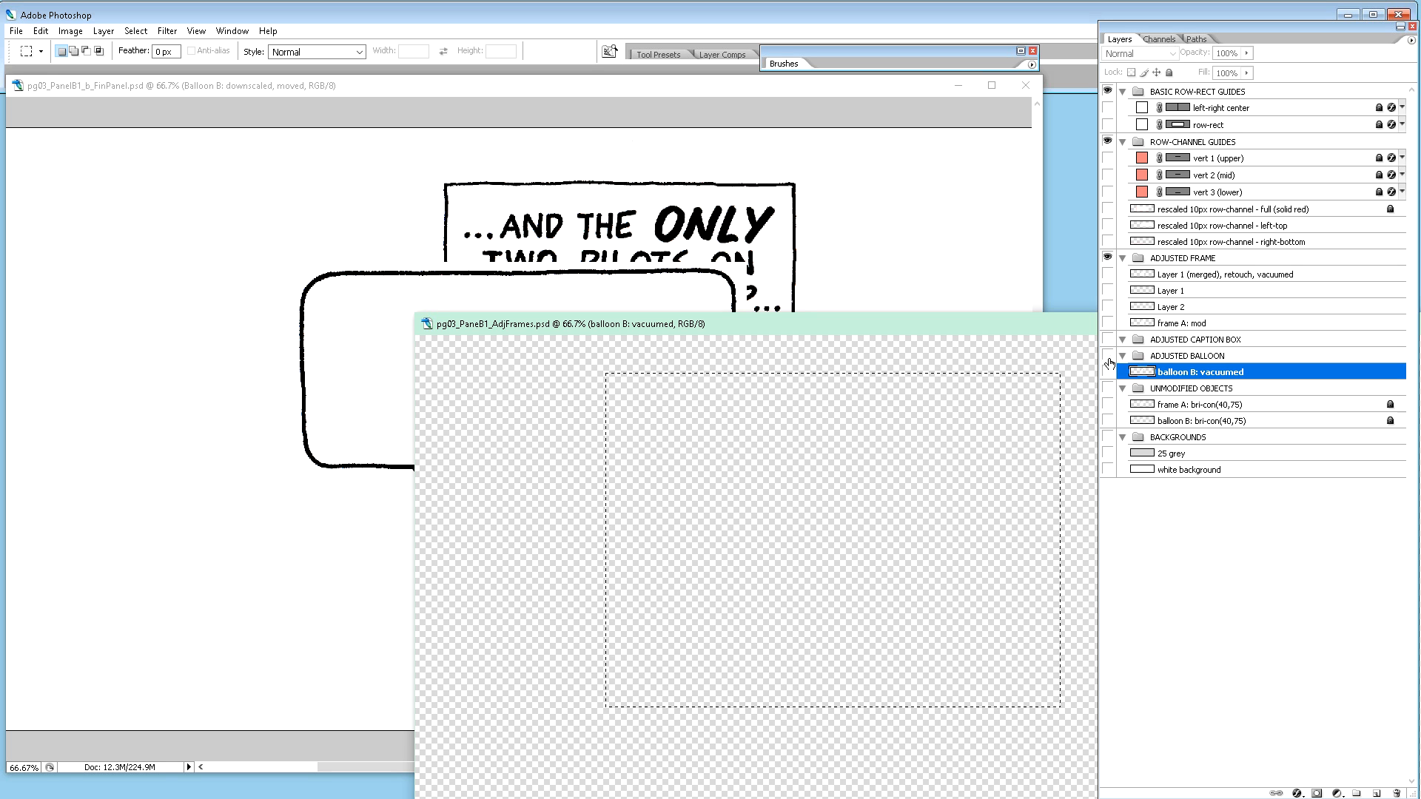
pyautogui.click(1108, 274)
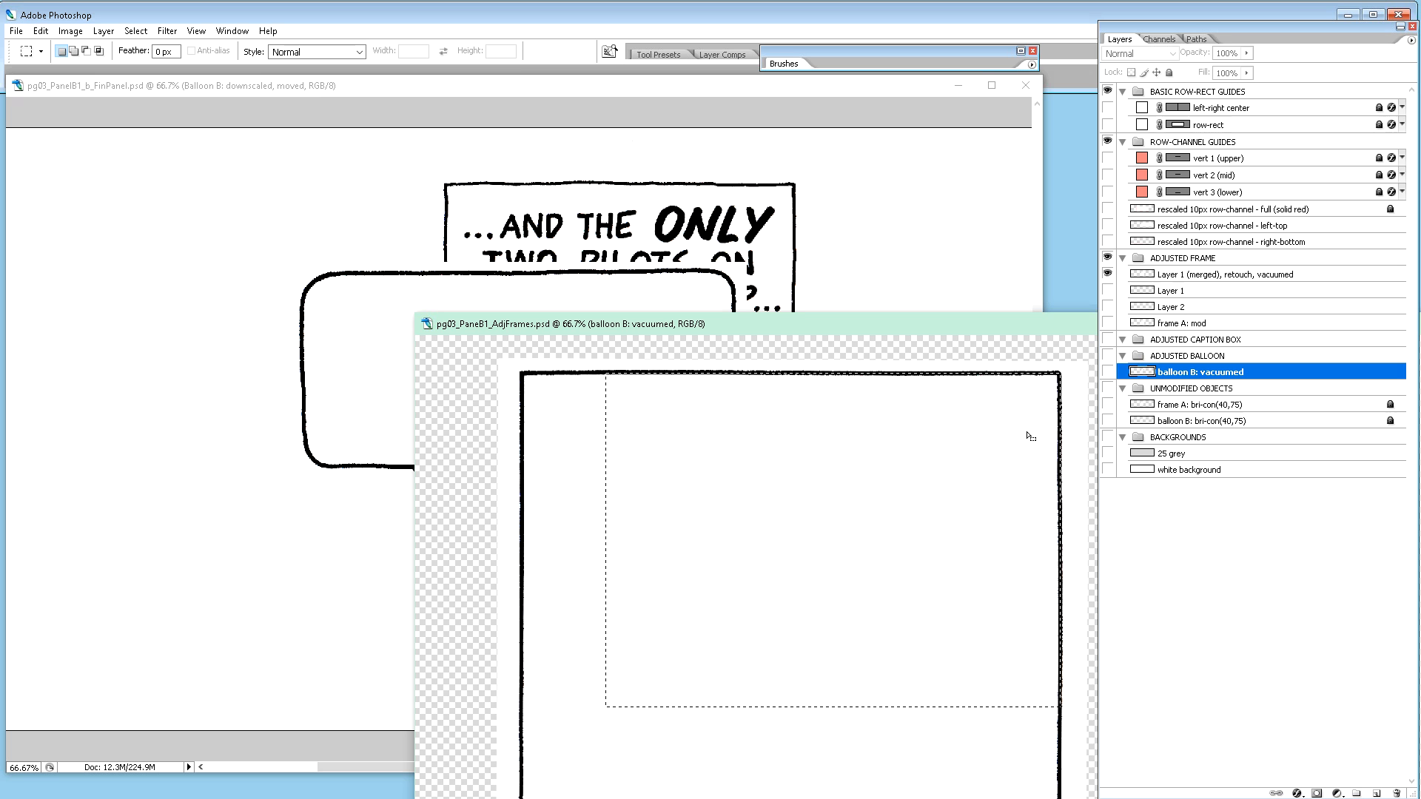
# Step: Reposition the document window to show the entire panel frame, and enclose the frame with a thin white margin in a rectangular marquee
pyautogui.hotkey('ctrl', '-')
pyautogui.hotkey('ctrl', '-')
pyautogui.hotkey('ctrl', '-')
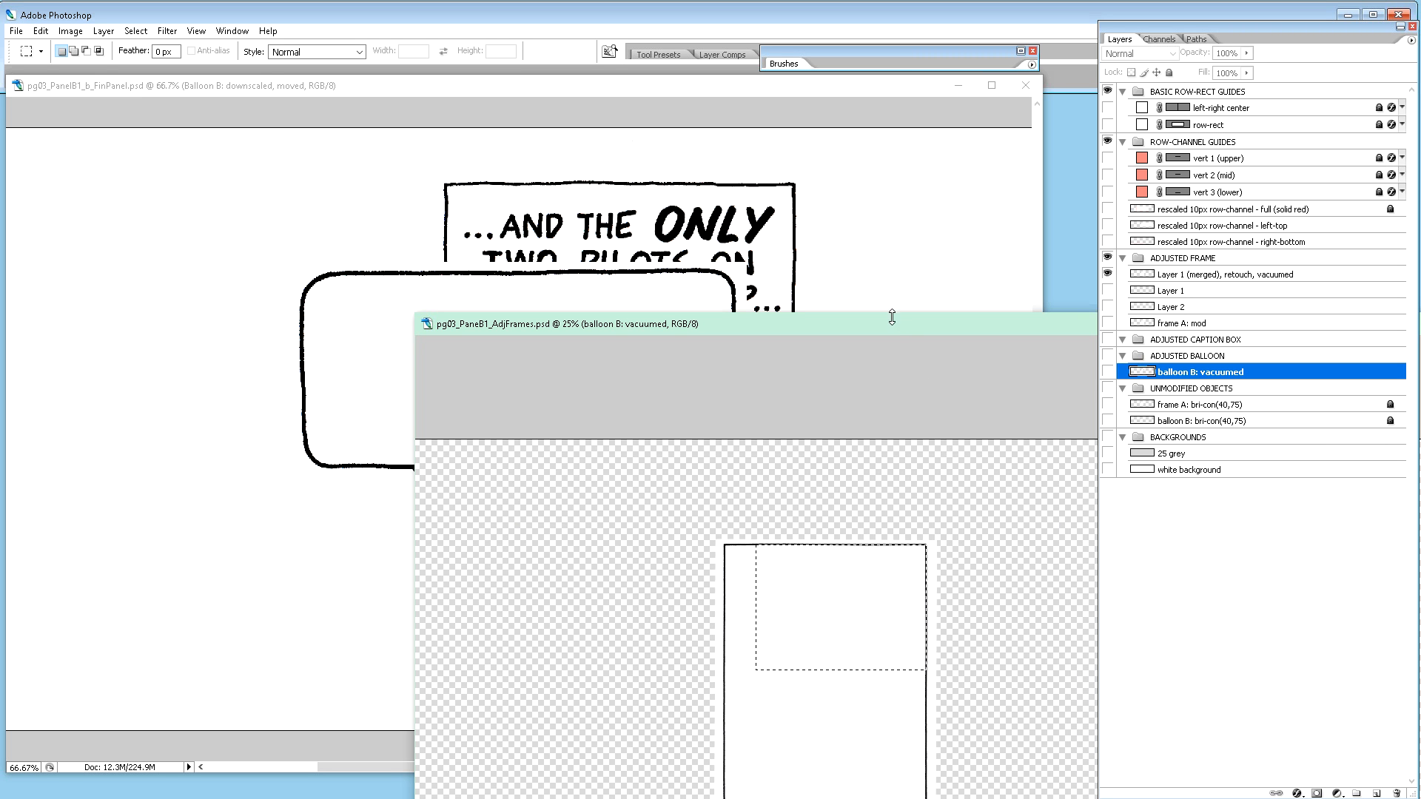
pyautogui.moveTo(894, 326); pyautogui.dragTo(590, 71)
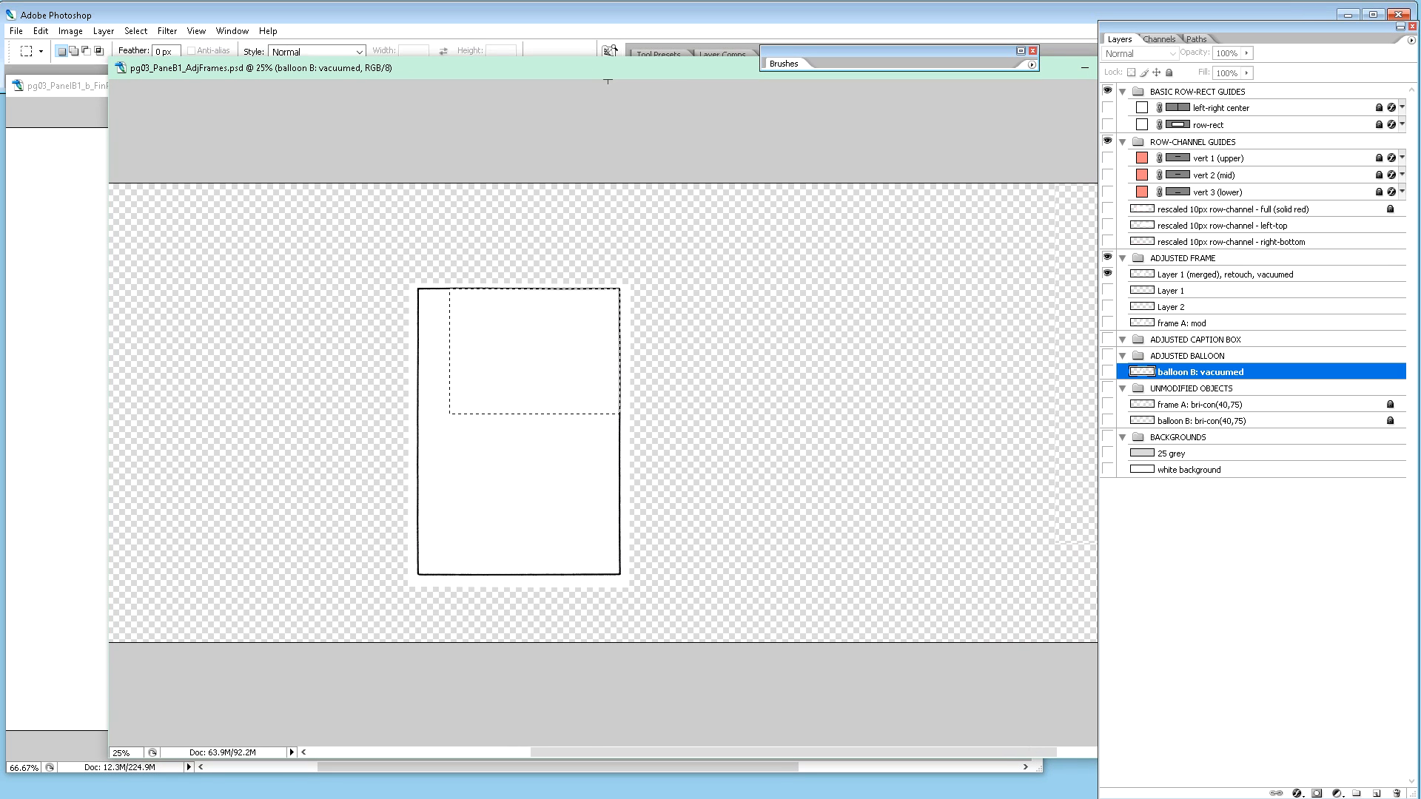
pyautogui.hotkey('ctrl', '+')
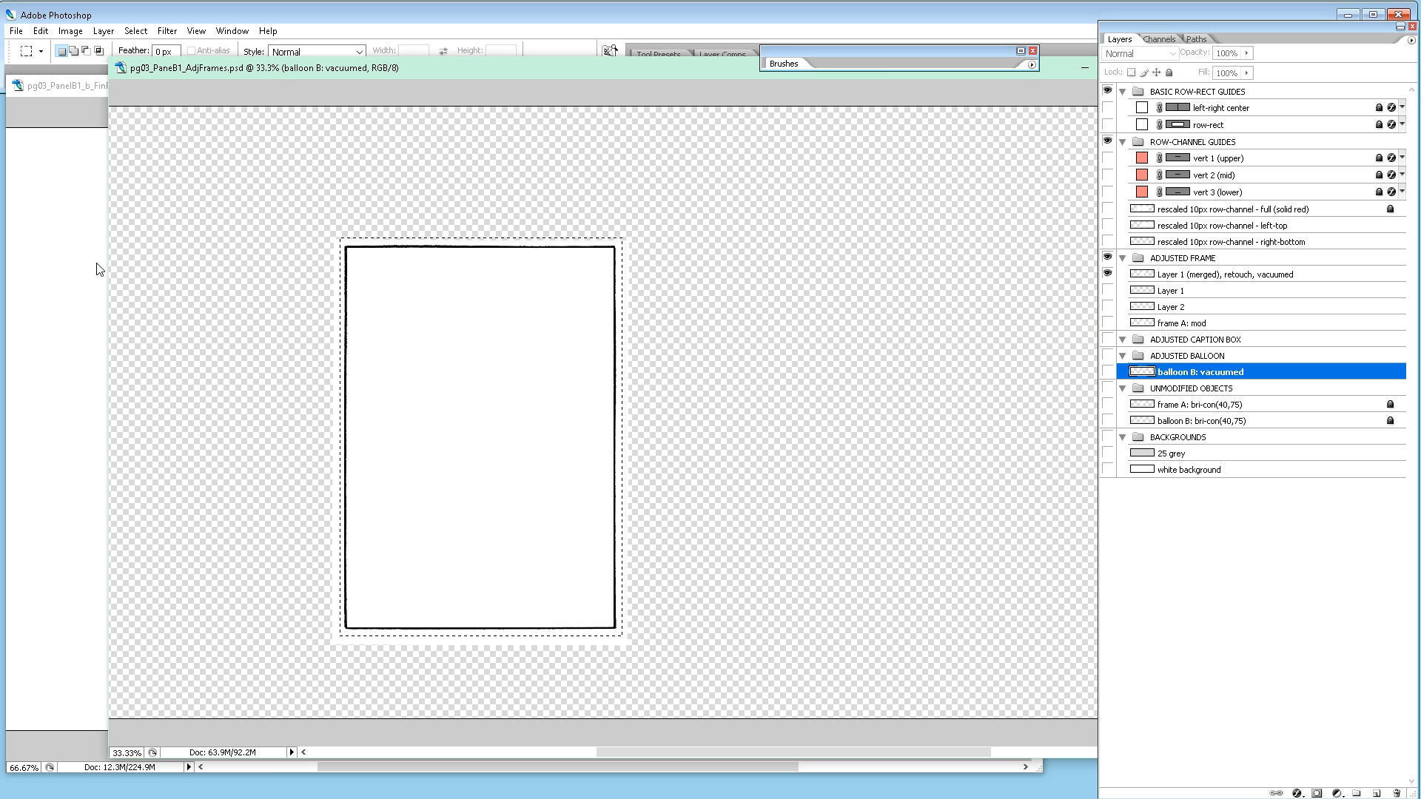
# Step: Rename the layer "Layer 1 (merged), retouch, vacuumed" in the ADJUSTED FRAME group as "frame A: merged, retouch, vacuumed"
pyautogui.click(1217, 276)
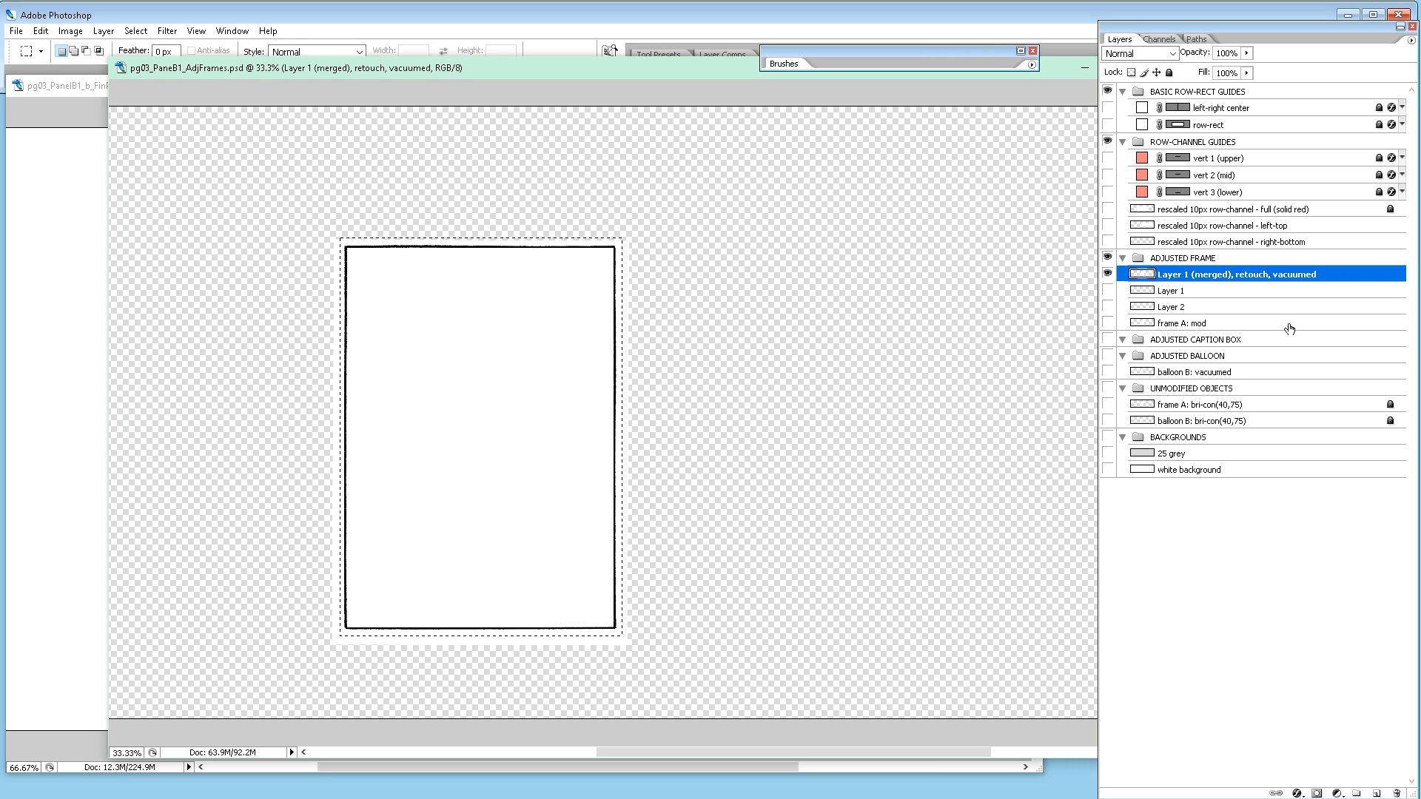
pyautogui.doubleClick(1180, 276)
pyautogui.doubleClick(1177, 274)
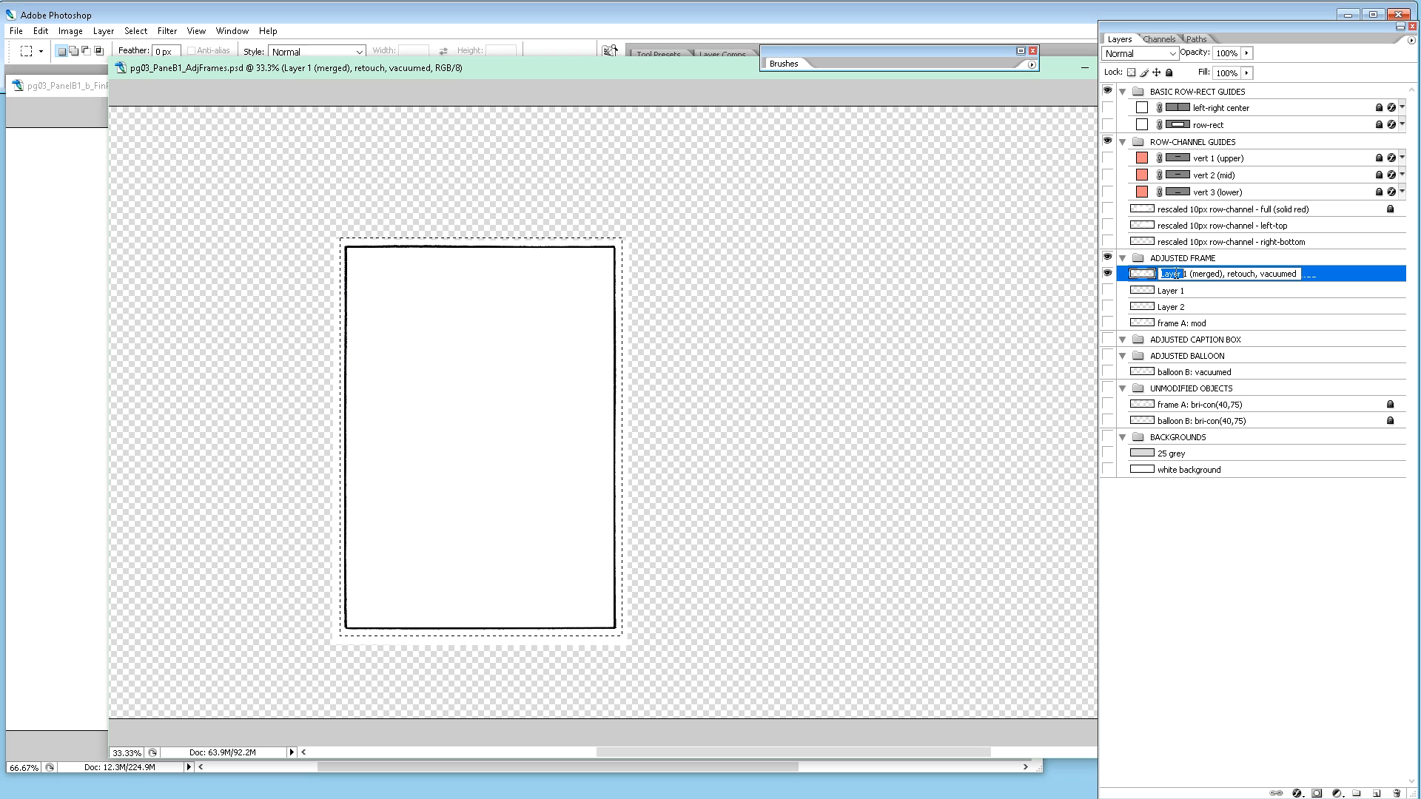
pyautogui.write('frame A')
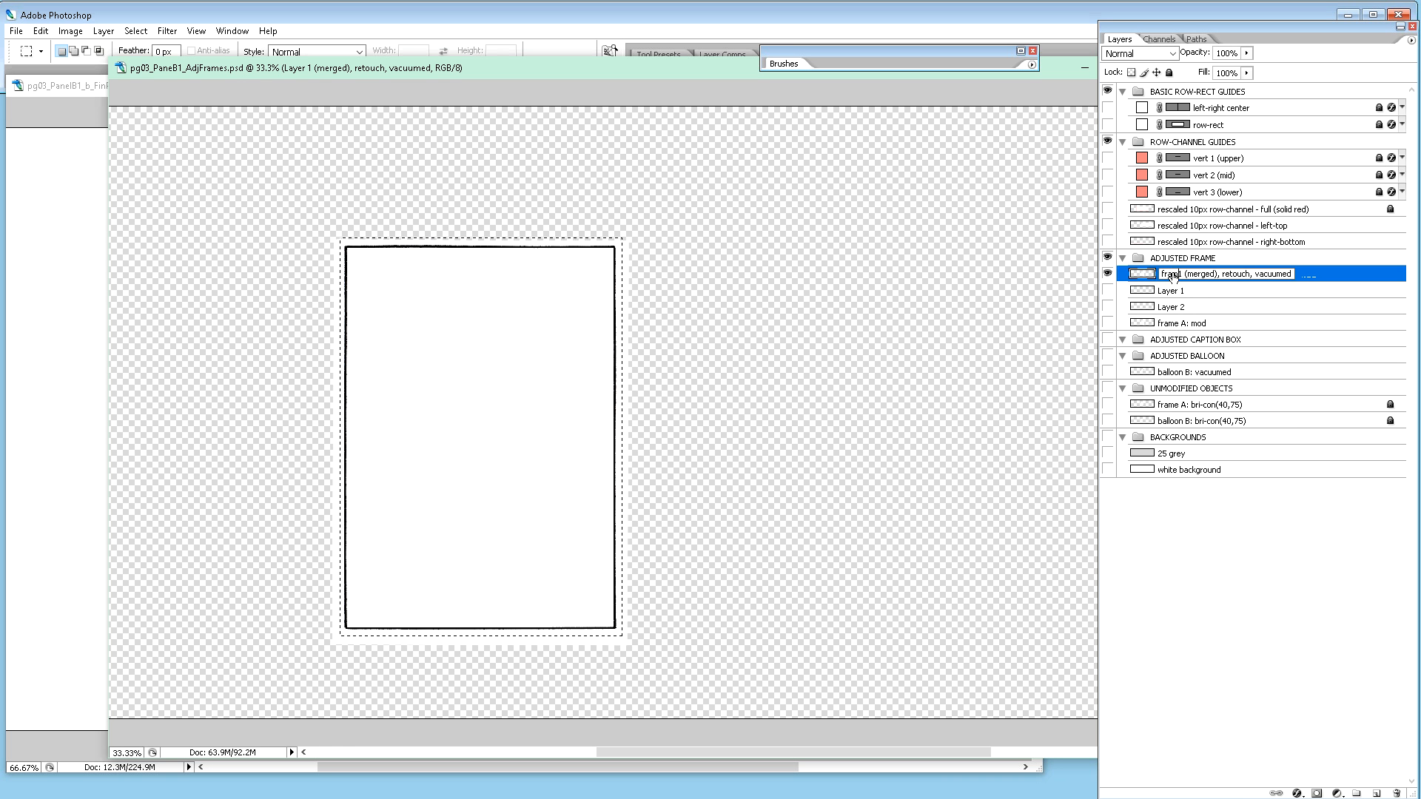
pyautogui.write(':')
pyautogui.press('Delete')
pyautogui.press('Delete')
pyautogui.press('Delete')
pyautogui.press('Delete')
pyautogui.press('Delete')
pyautogui.press('Delete')
pyautogui.press('Delete')
pyautogui.press('Delete')
pyautogui.press('Delete')
pyautogui.press('Delete')
pyautogui.press('Delete')
pyautogui.press('Delete')
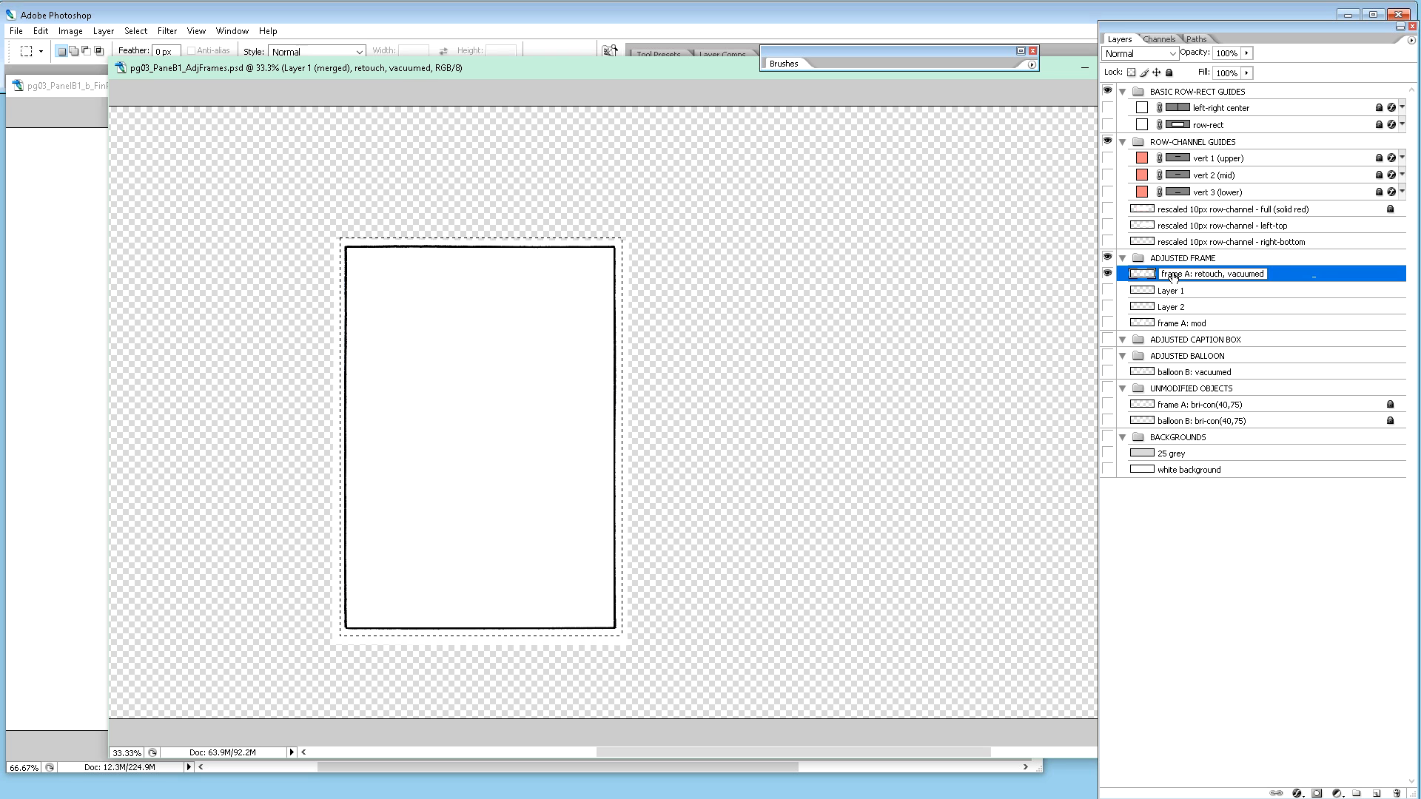
pyautogui.press('Return')
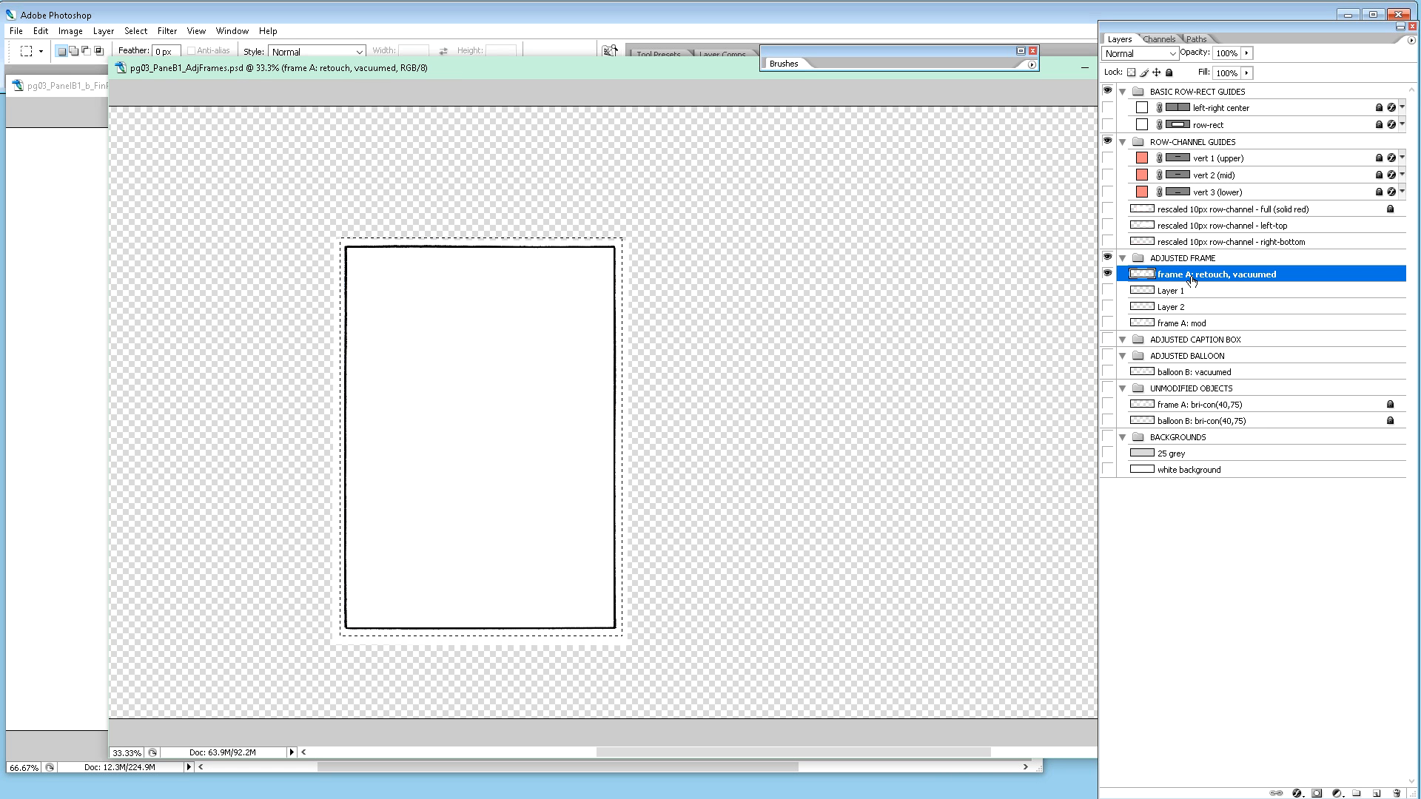
pyautogui.doubleClick(1173, 276)
pyautogui.write('merged,')
pyautogui.press('Return')
# Step: Copy the selected frame and paste it into the FRAME group of pg03_PanelB1_b_FinPanel.psd
pyautogui.click(69, 178)
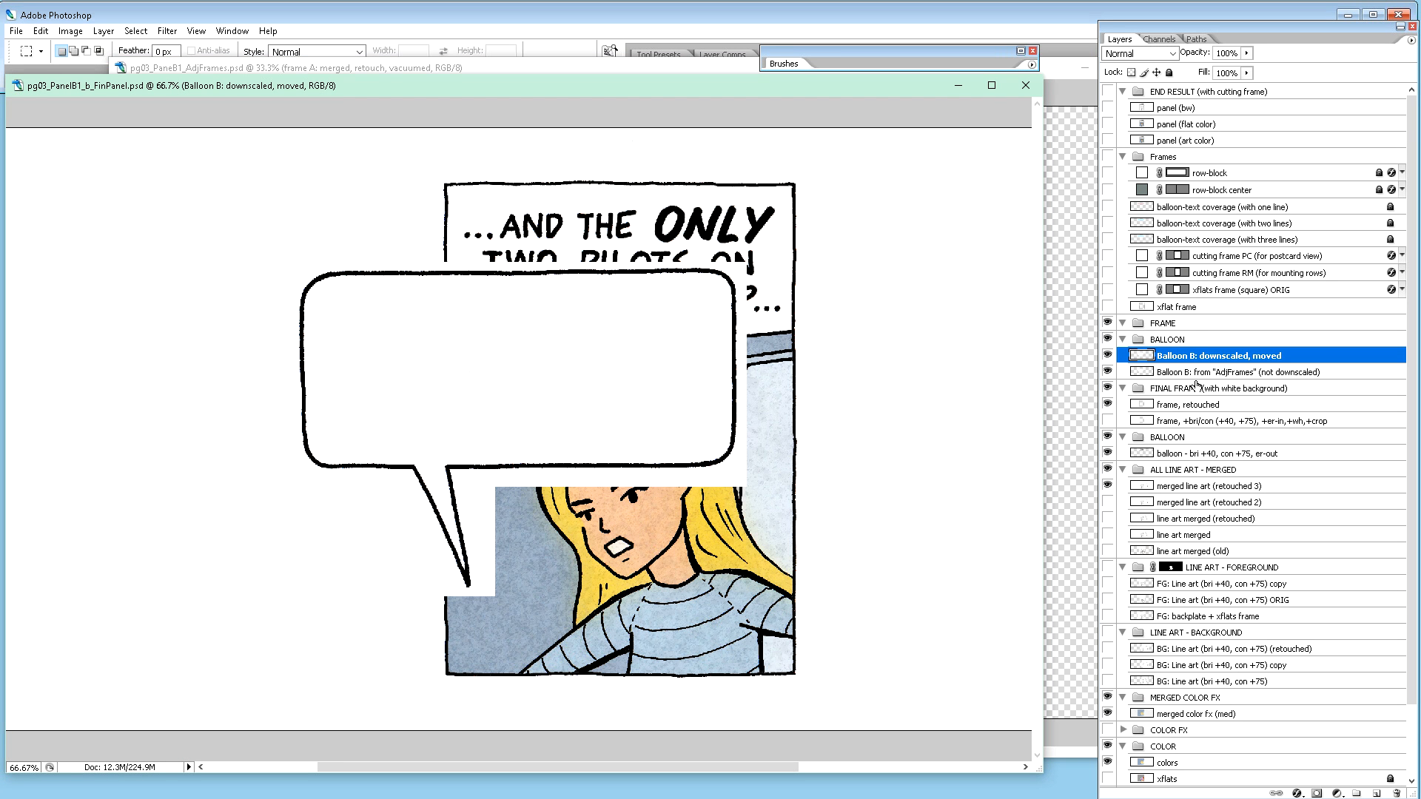
pyautogui.click(1193, 326)
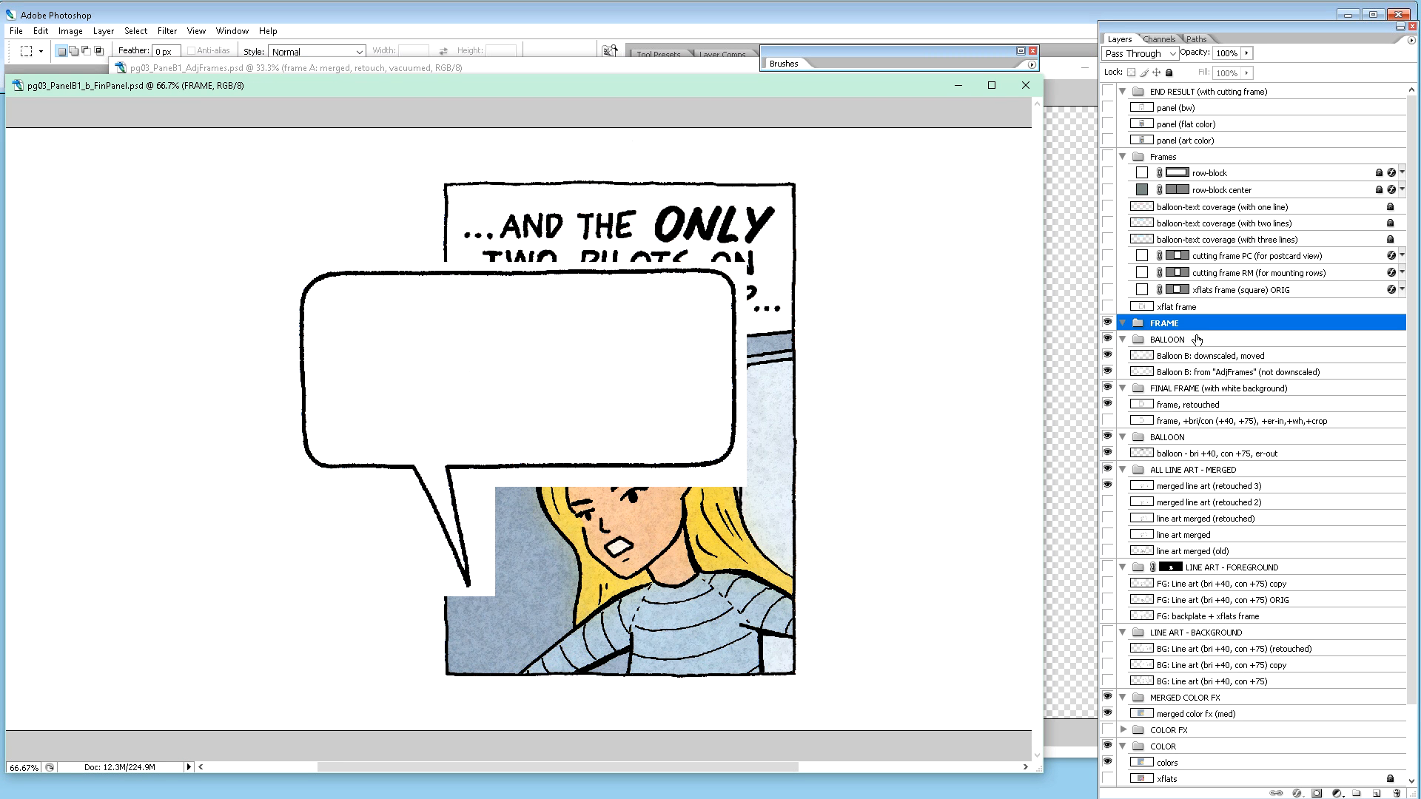
pyautogui.hotkey('ctrl', 'v')
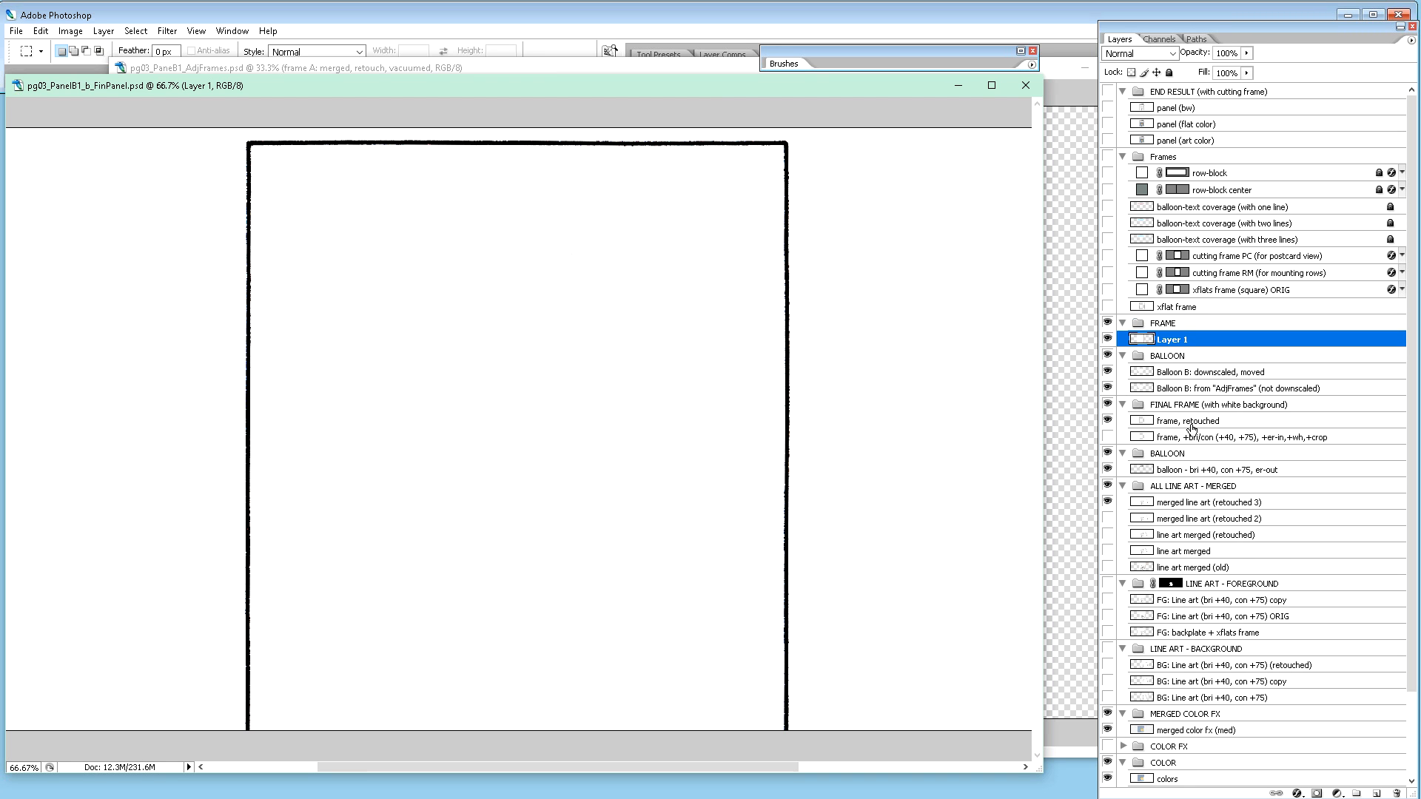
# Step: Reuse the original balloon layer's name to rename the pasted frame layer as Frame A: from "AdjFrames" (not downscaled)
pyautogui.doubleClick(1182, 390)
pyautogui.hotkey('ctrl', 'c')
pyautogui.doubleClick(1168, 340)
pyautogui.hotkey('ctrl', 'v')
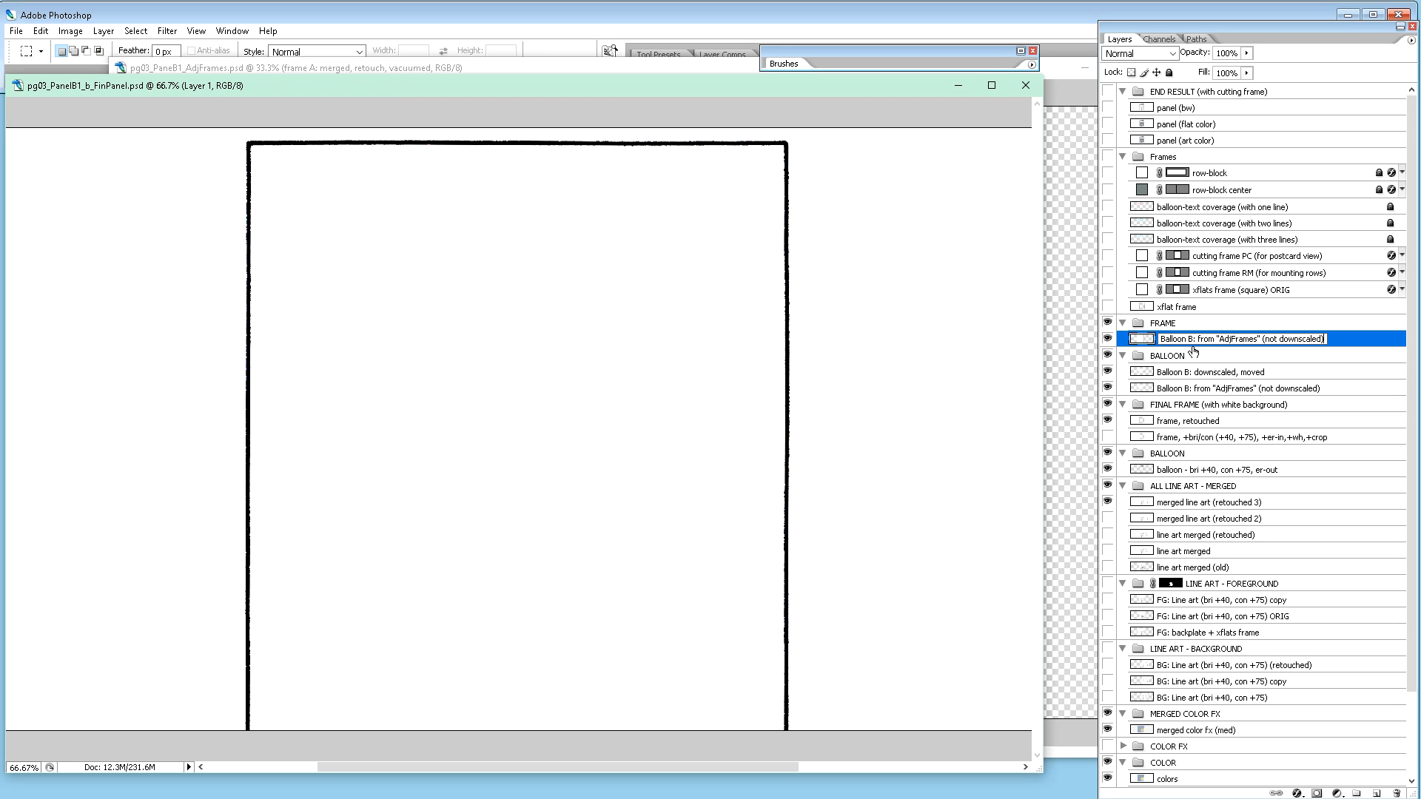
pyautogui.moveTo(1193, 339); pyautogui.dragTo(1159, 340)
pyautogui.write('Frame A')
pyautogui.press('Return')
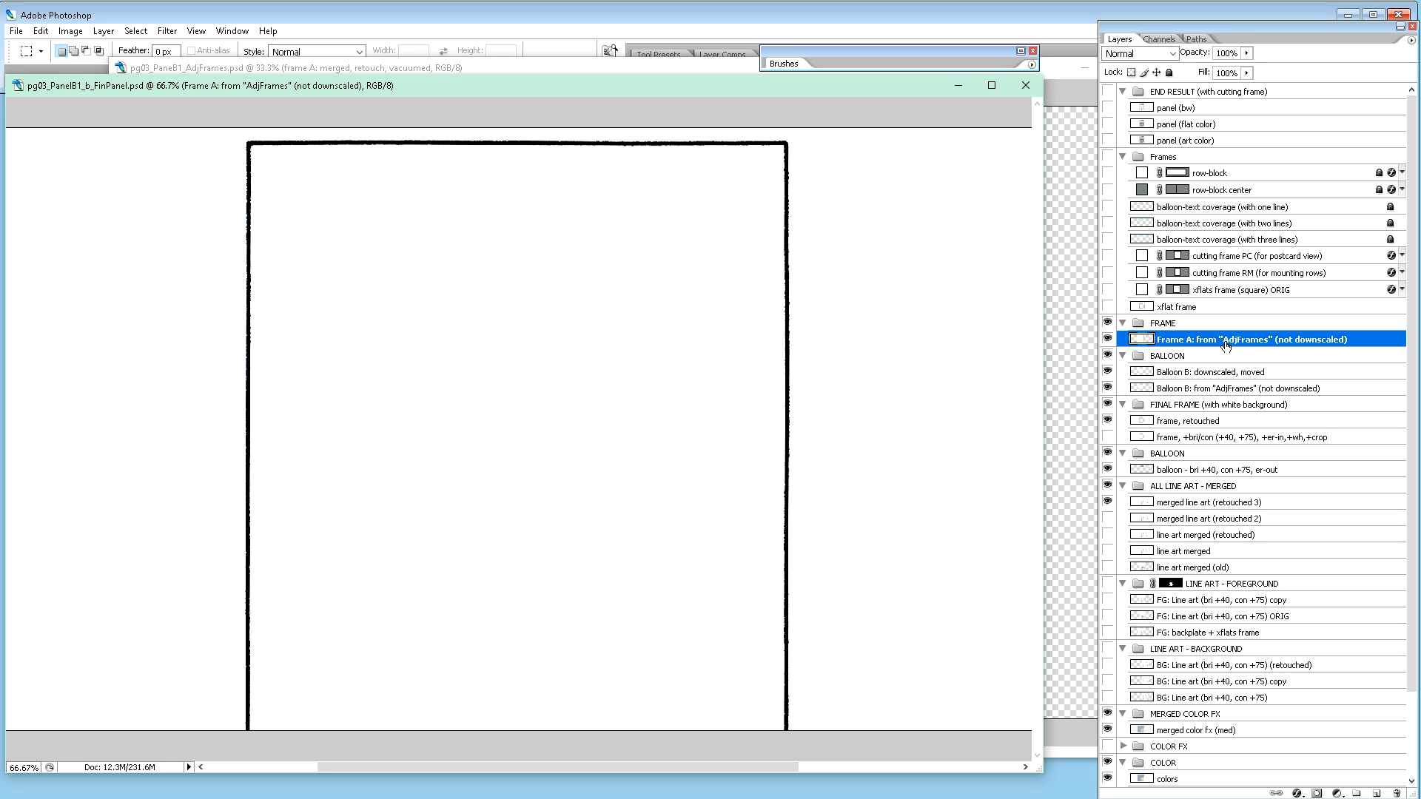
# Step: Duplicate the pasted frame layer and rename the copy as "Frame A: downscaled, moved"
pyautogui.keyDown('alt'); pyautogui.moveTo(1216, 346); pyautogui.dragTo(1217, 339); pyautogui.keyUp('alt')
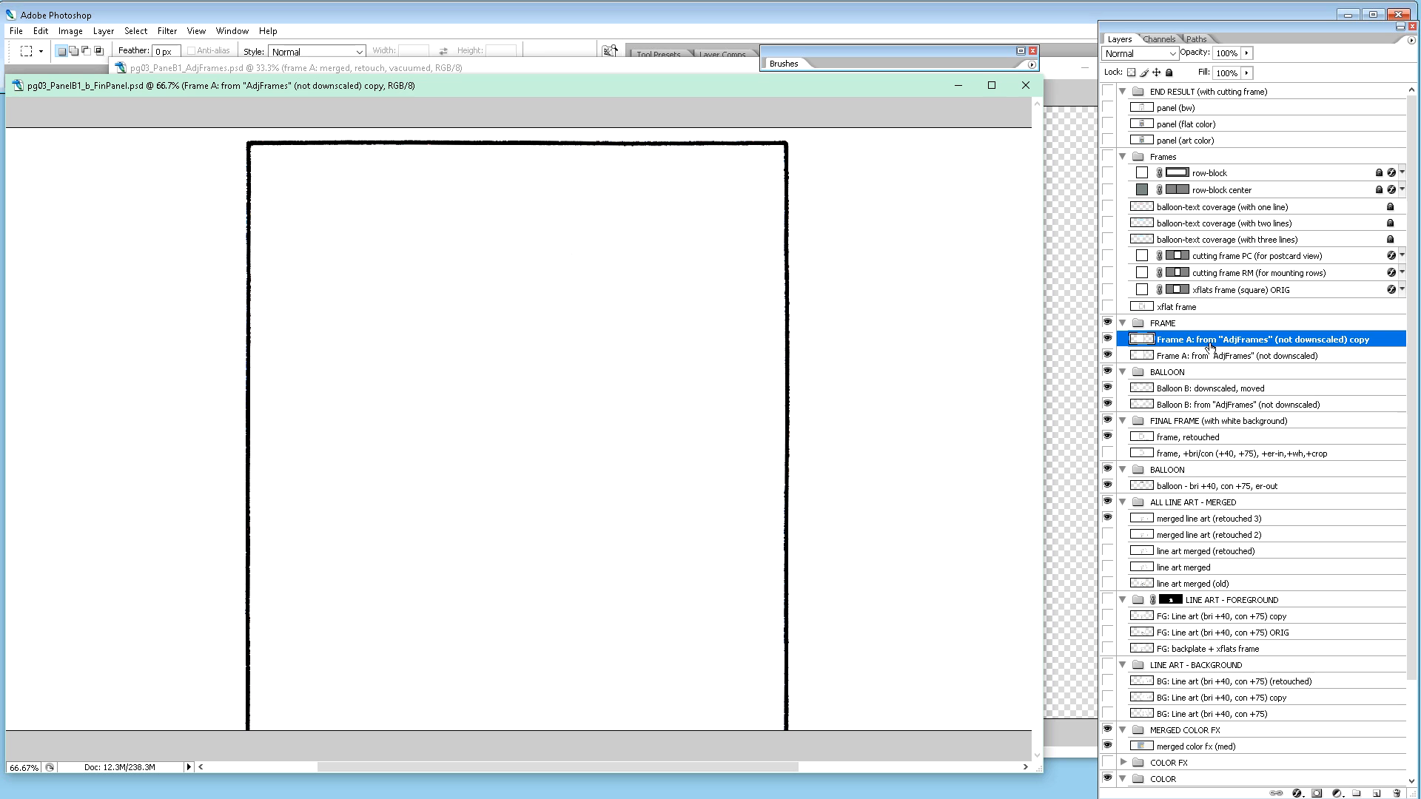
pyautogui.doubleClick(1214, 340)
pyautogui.moveTo(1195, 338); pyautogui.dragTo(1276, 338)
pyautogui.press('BackSpace')
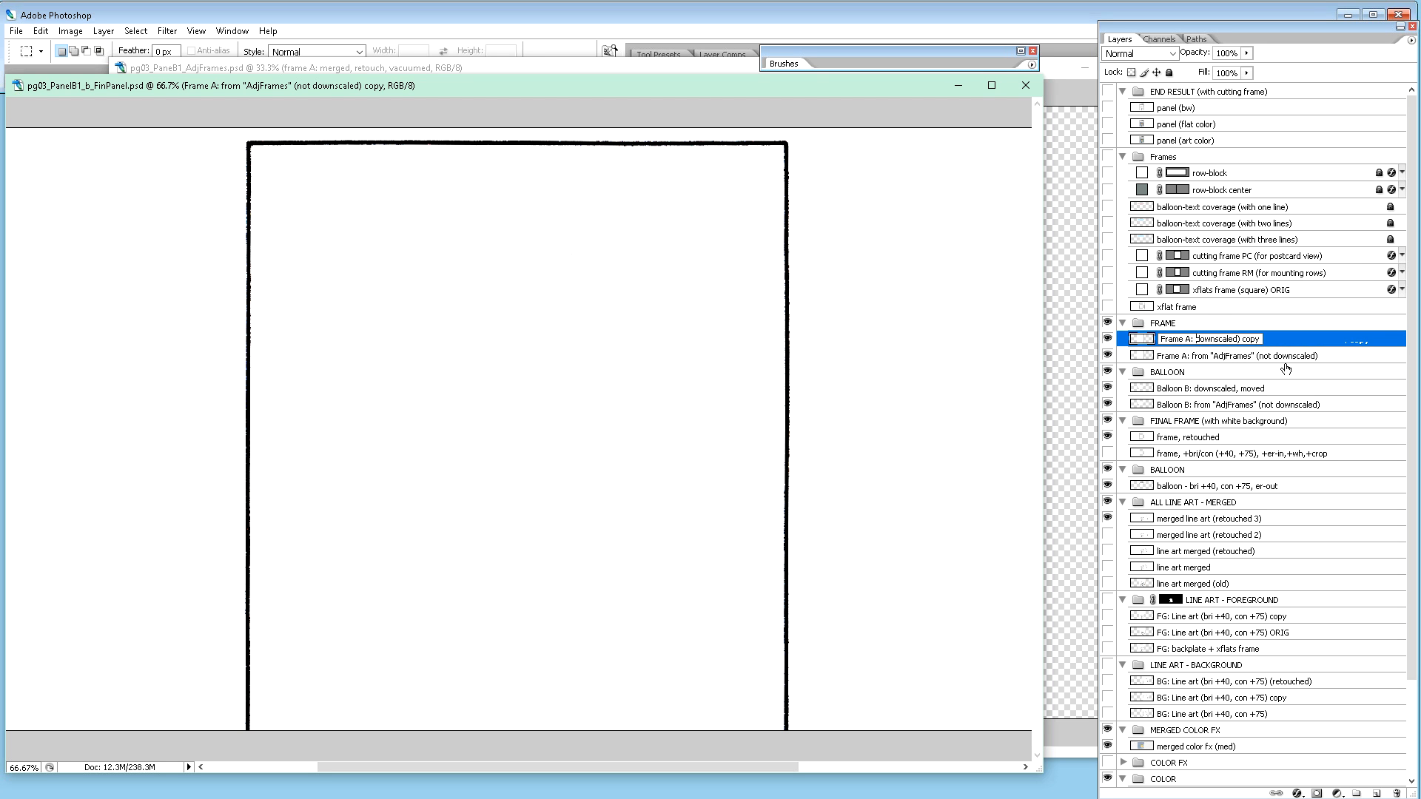
pyautogui.moveTo(1239, 339); pyautogui.dragTo(1278, 351)
pyautogui.write(', moved')
pyautogui.press('Return')
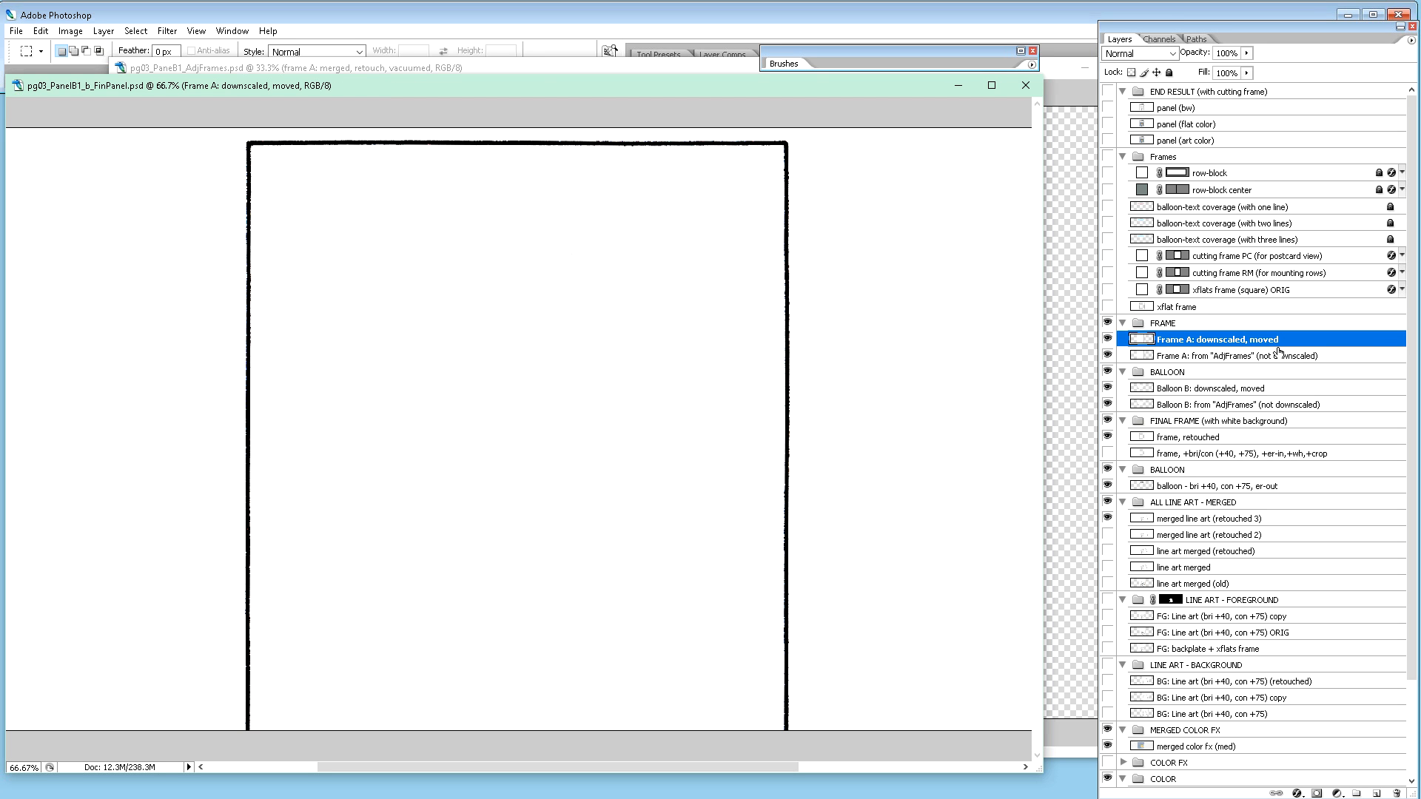
# Step: Make the not-downscaled Frame A layer active and minimize the pg03_PanelB1_b_FinPanel.psd document window
pyautogui.click(1301, 356)
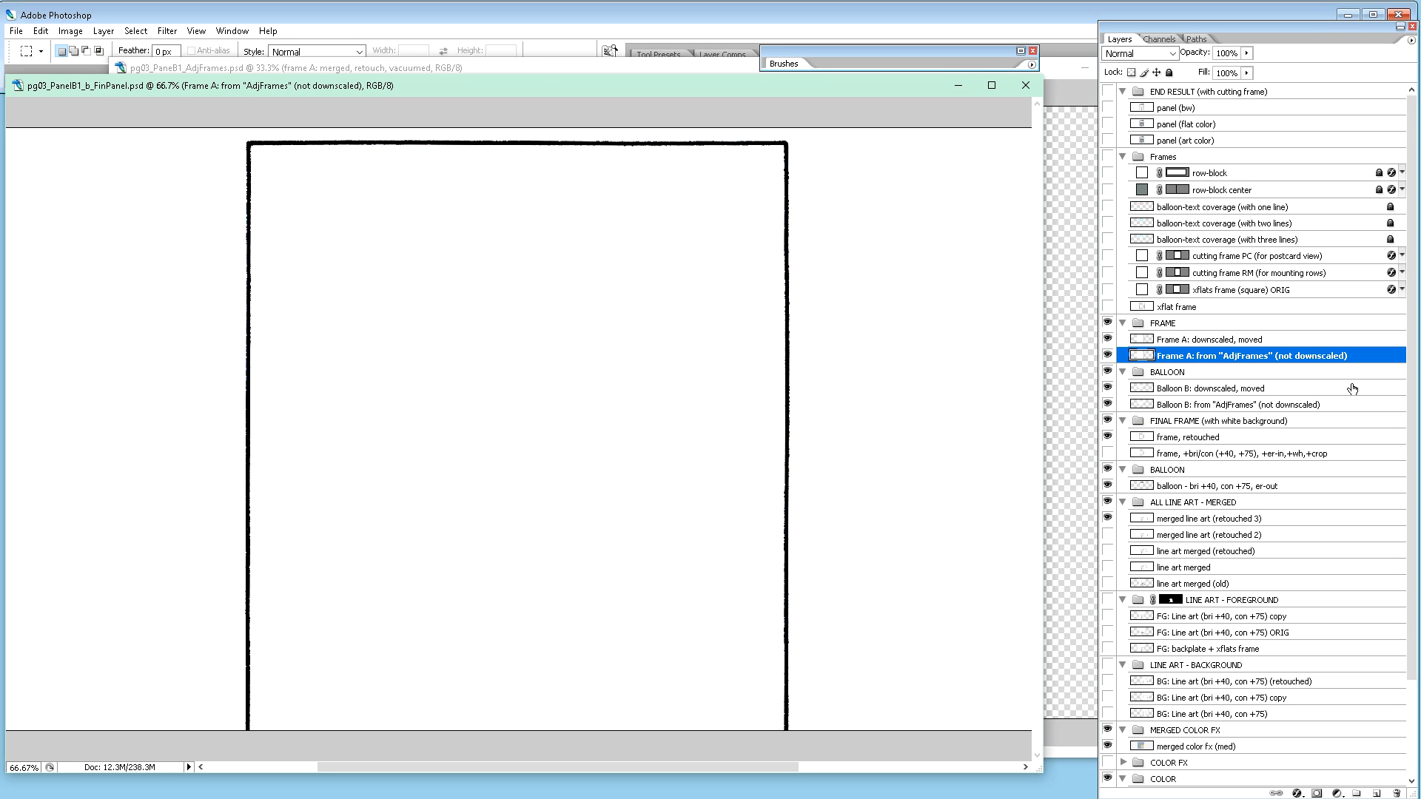
pyautogui.moveTo(864, 87); pyautogui.dragTo(886, 91)
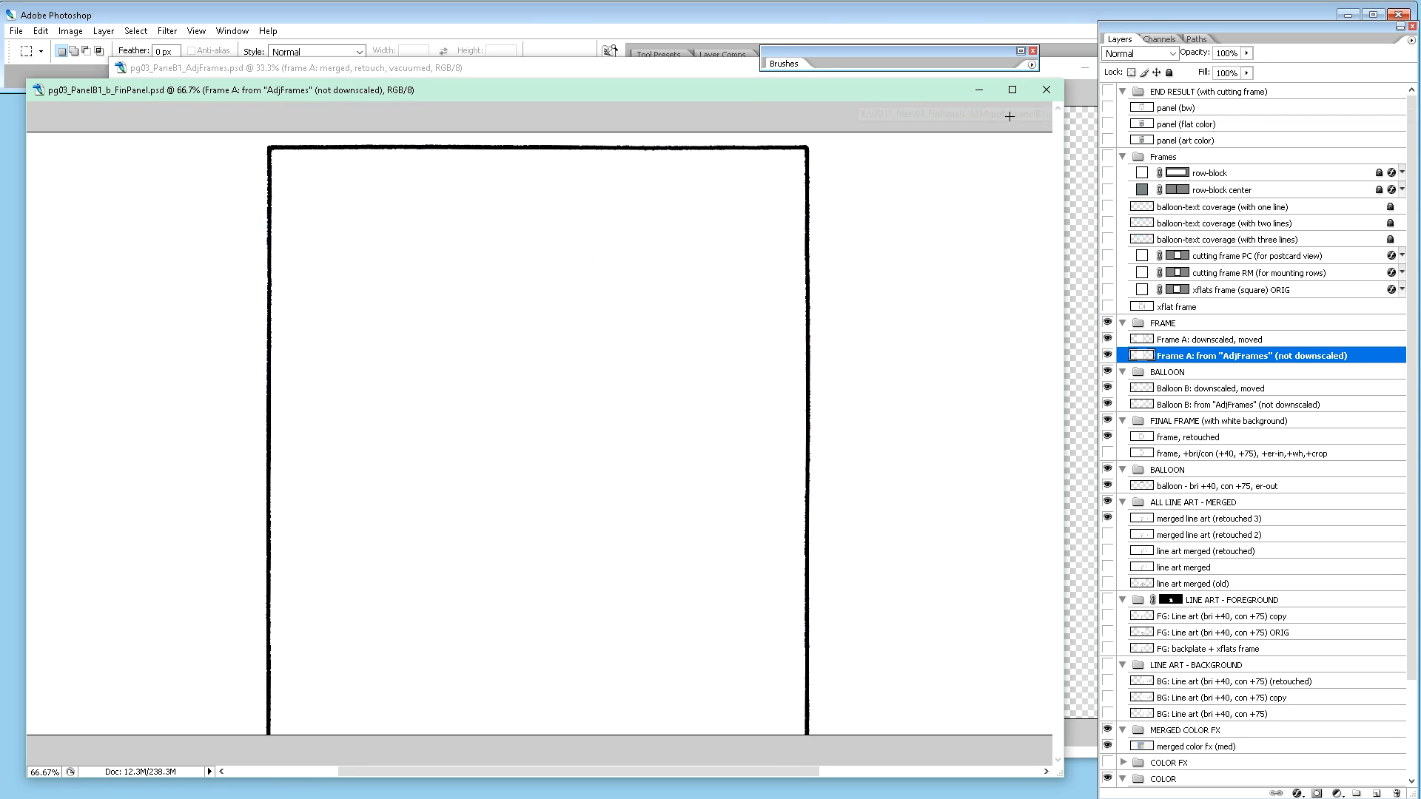
pyautogui.click(1045, 92)
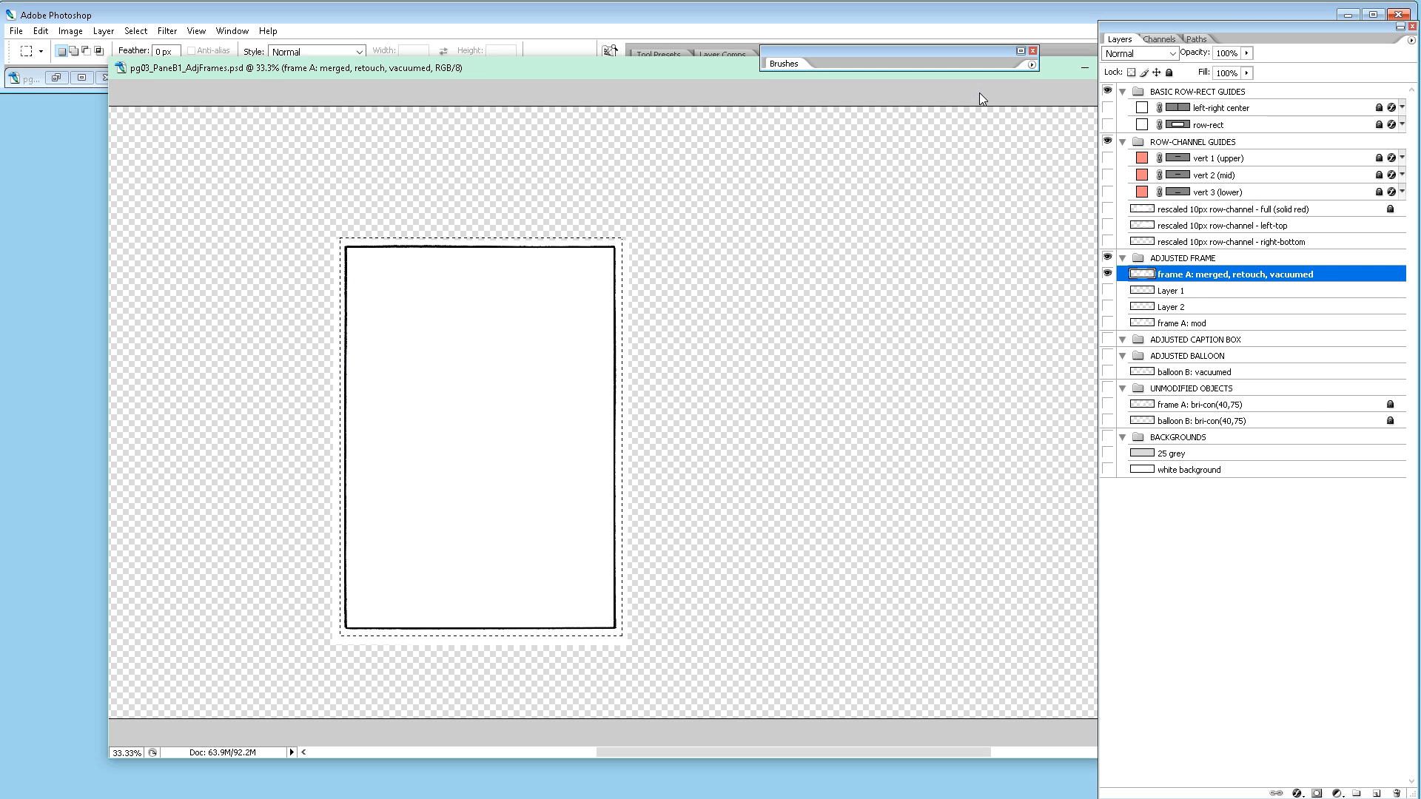
# Step: Close pg03_PaneB1_AdjFrames.psd and save its changes
pyautogui.moveTo(770, 71); pyautogui.dragTo(627, 112)
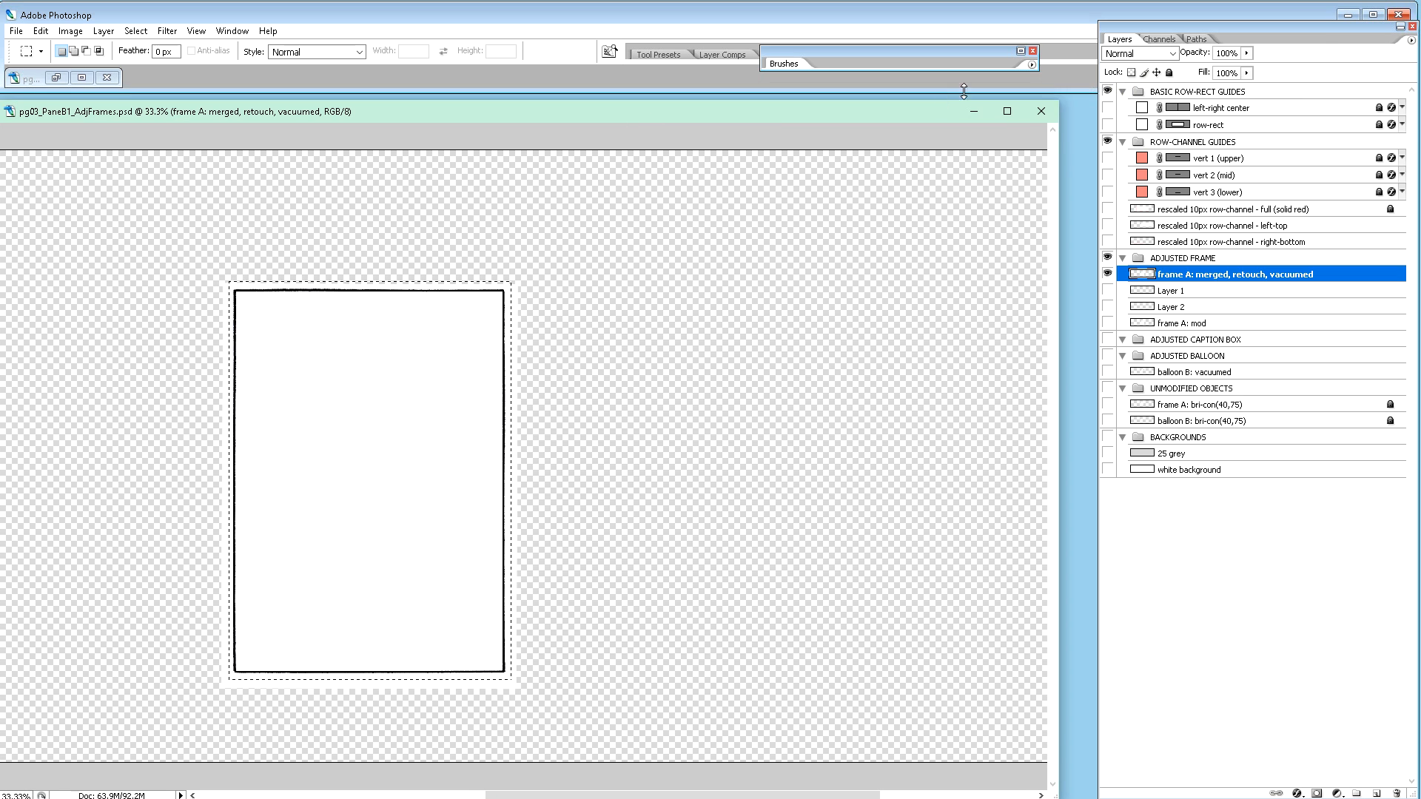
pyautogui.click(1040, 115)
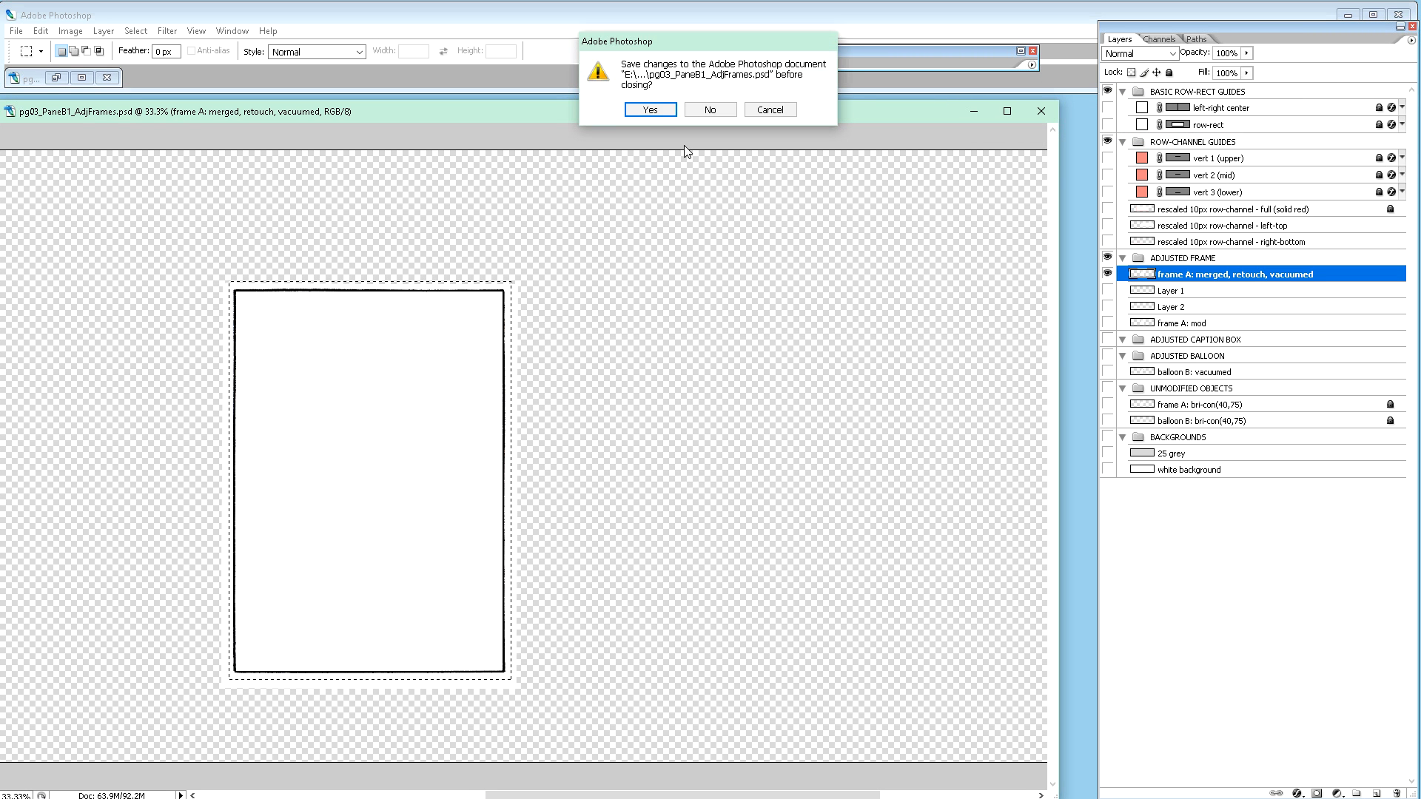
pyautogui.click(649, 112)
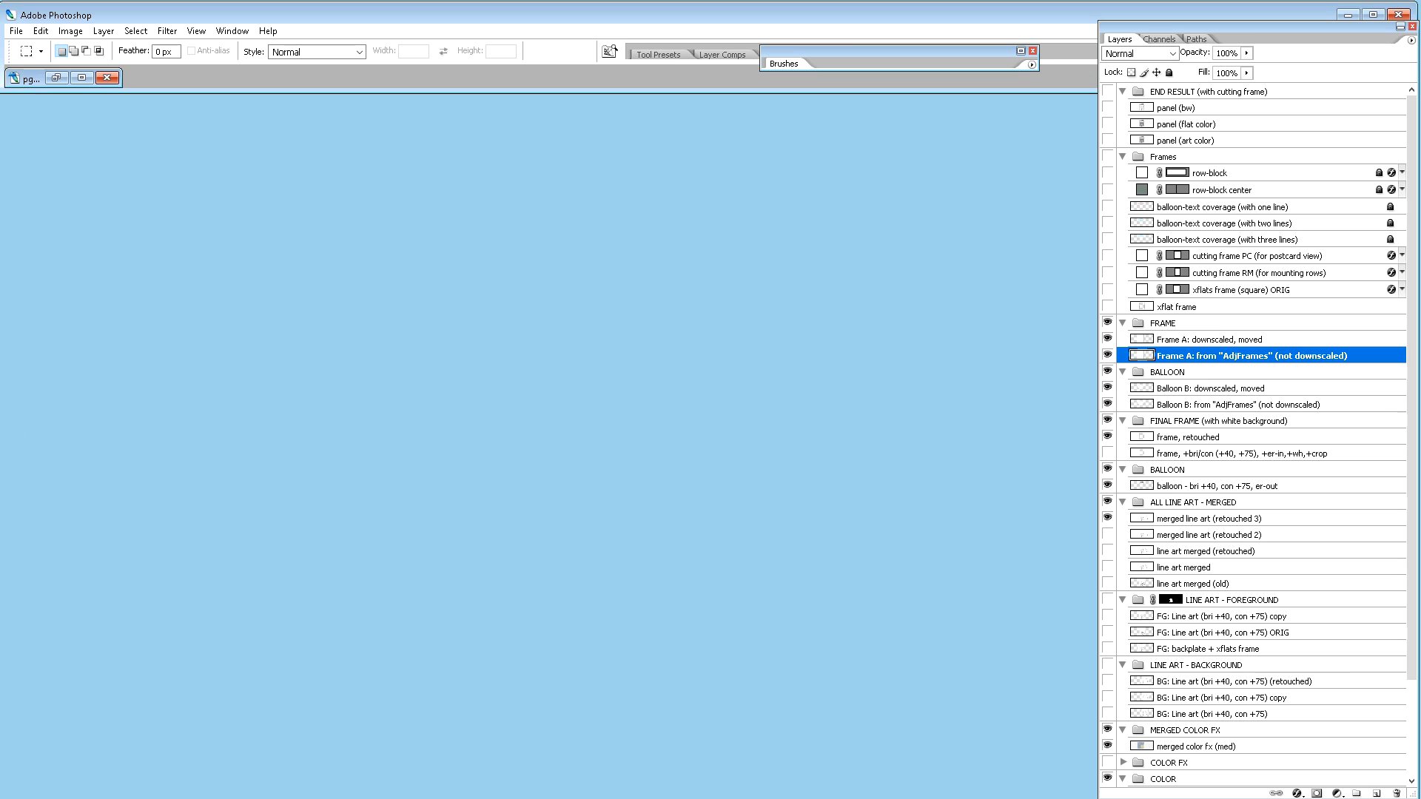
# Step: Switch to Photos and enlarge the window to view the comic cover FrontCoverDemo_v1.png
pyautogui.hotkey('alt', 'Tab')
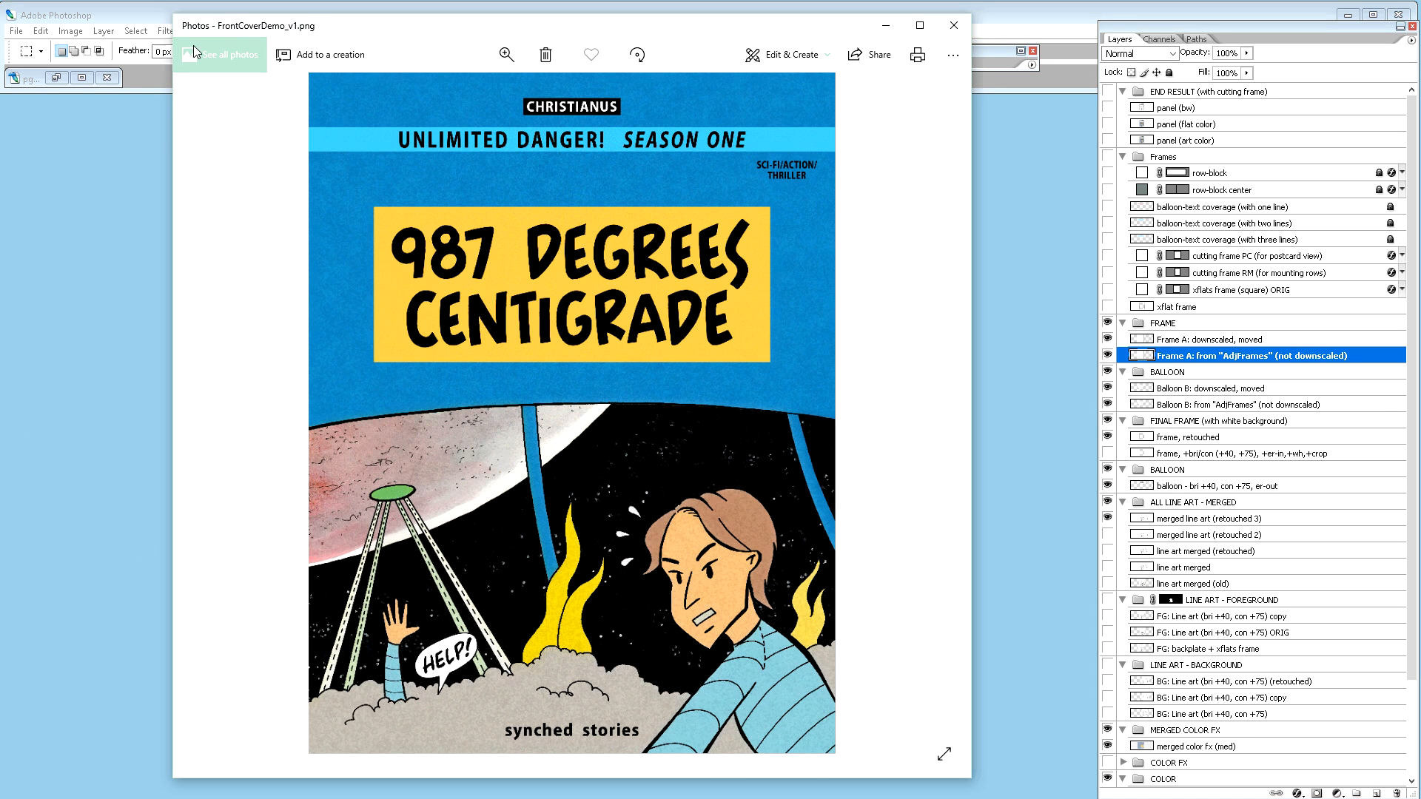
pyautogui.moveTo(523, 29); pyautogui.dragTo(570, 18)
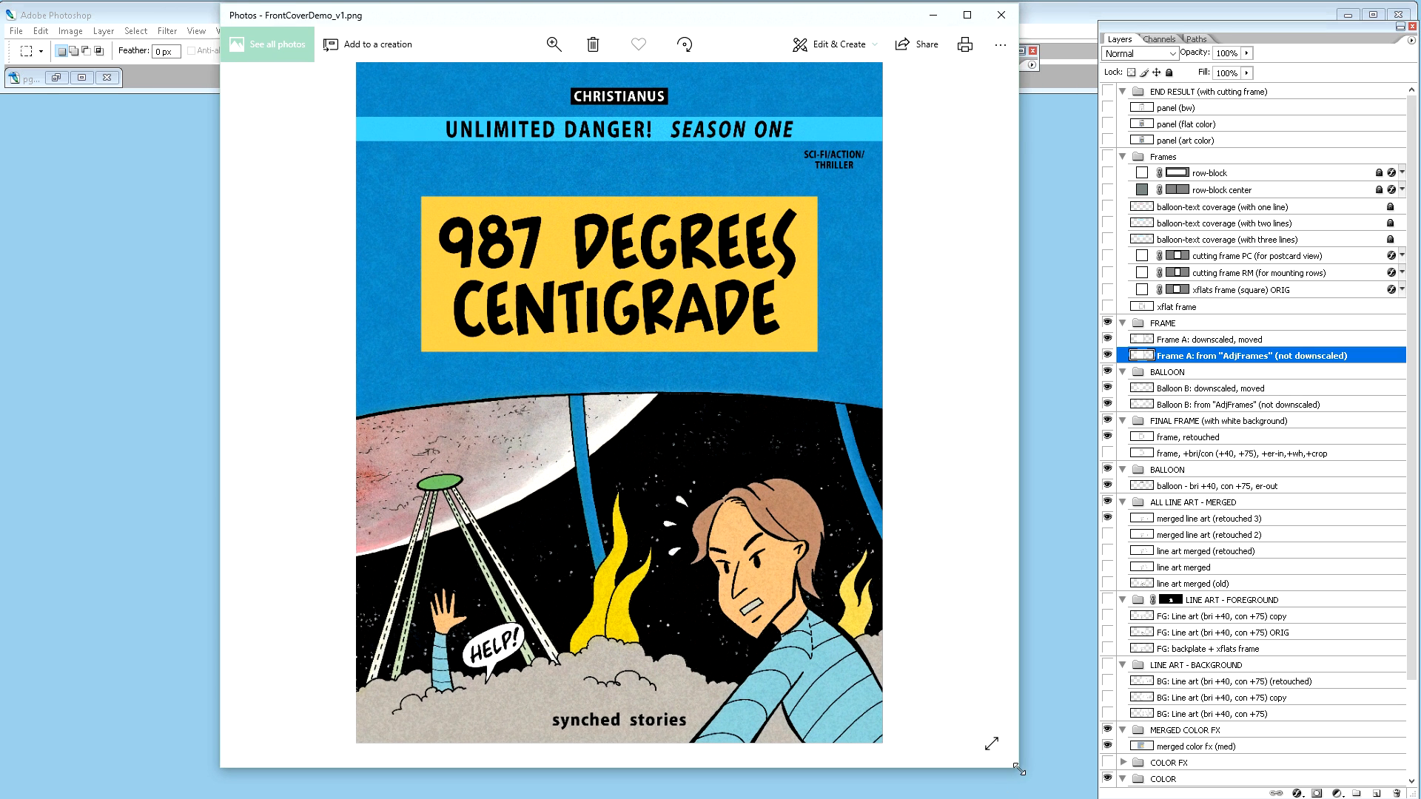
pyautogui.moveTo(1019, 769); pyautogui.dragTo(1031, 798)
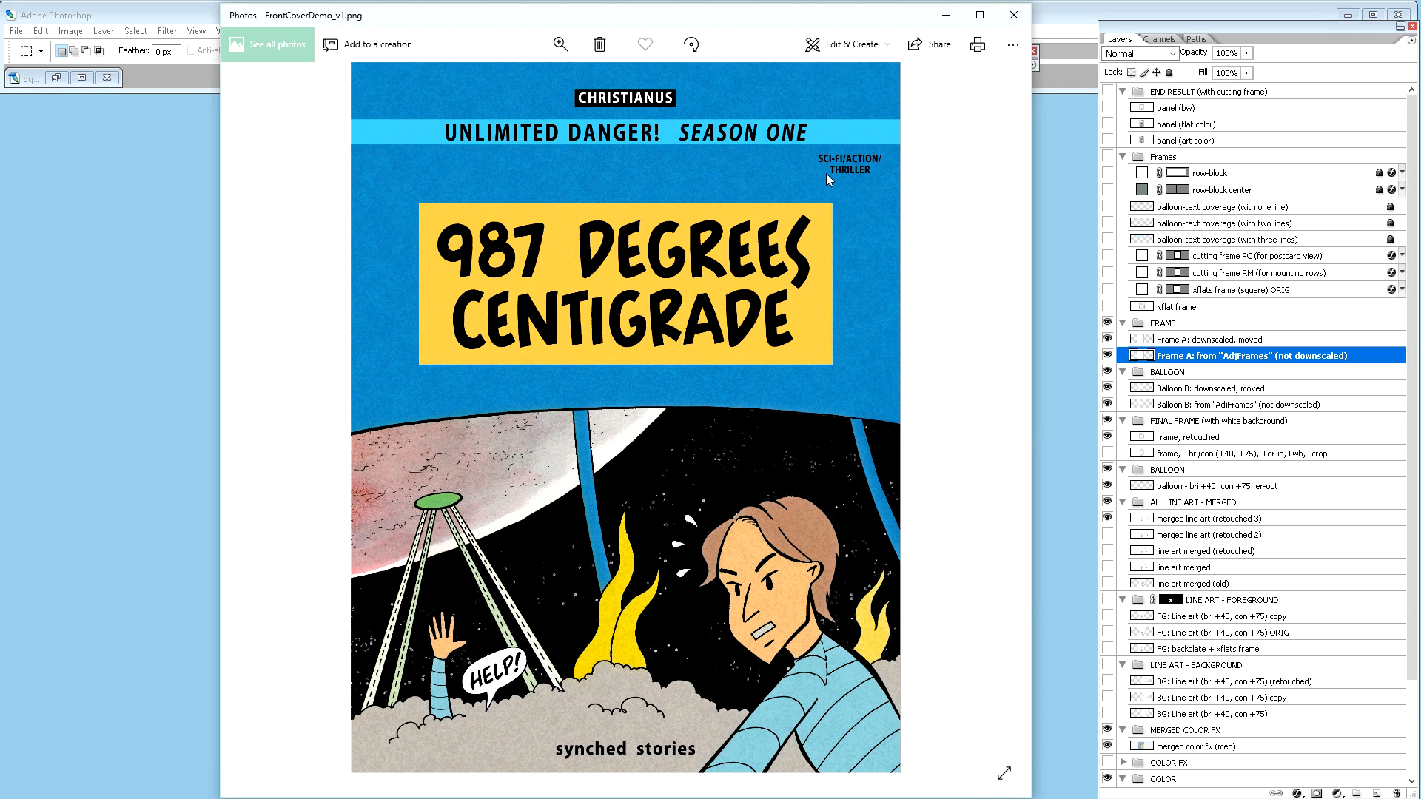